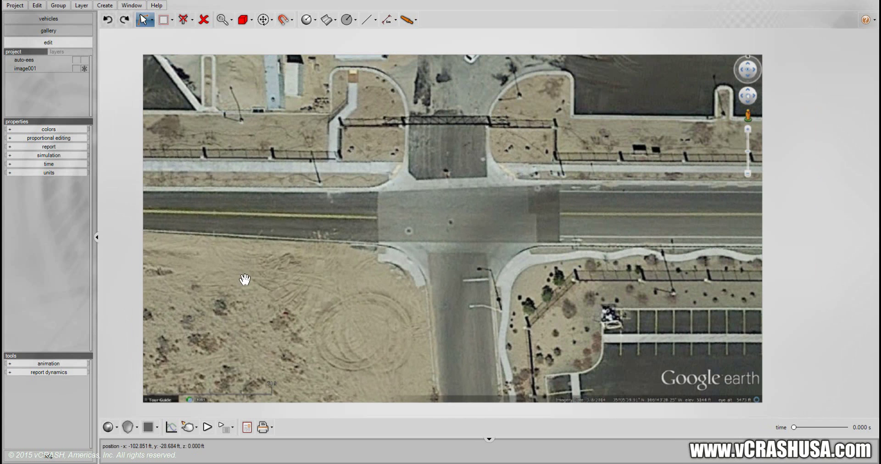
pyautogui.scroll(1, 244, 280)
pyautogui.moveTo(244, 279); pyautogui.dragTo(271, 279, button='middle')
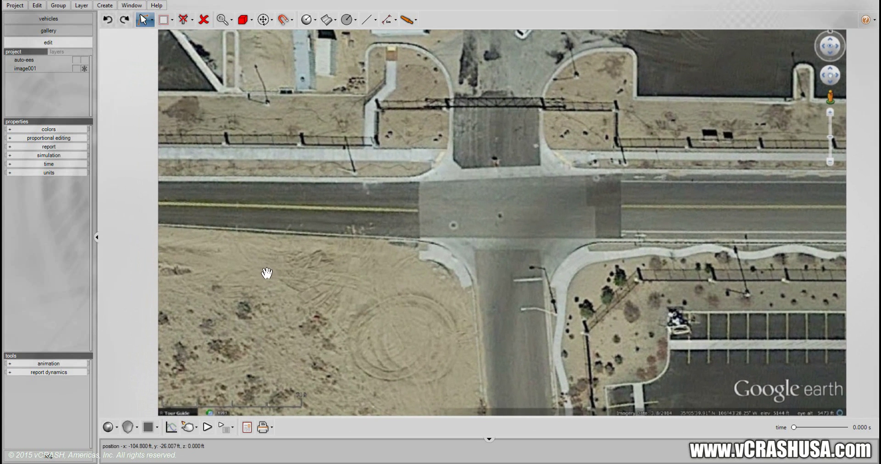
pyautogui.moveTo(258, 274); pyautogui.dragTo(240, 270, button='middle')
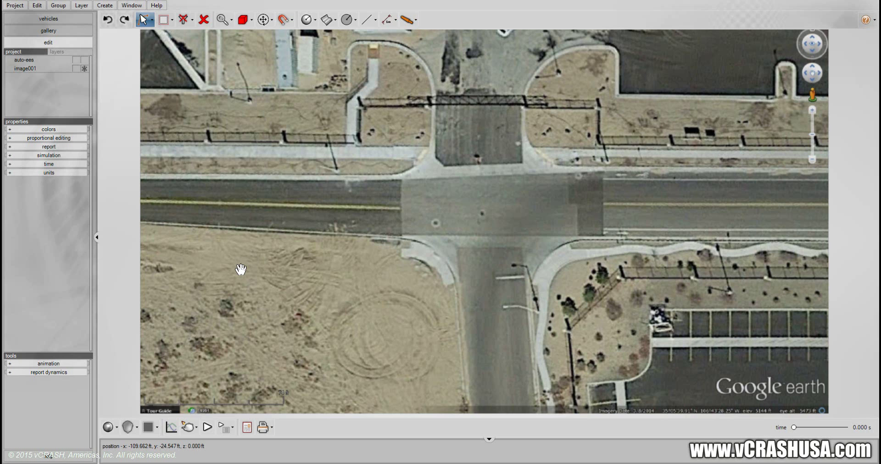
pyautogui.scroll(-1, 240, 269)
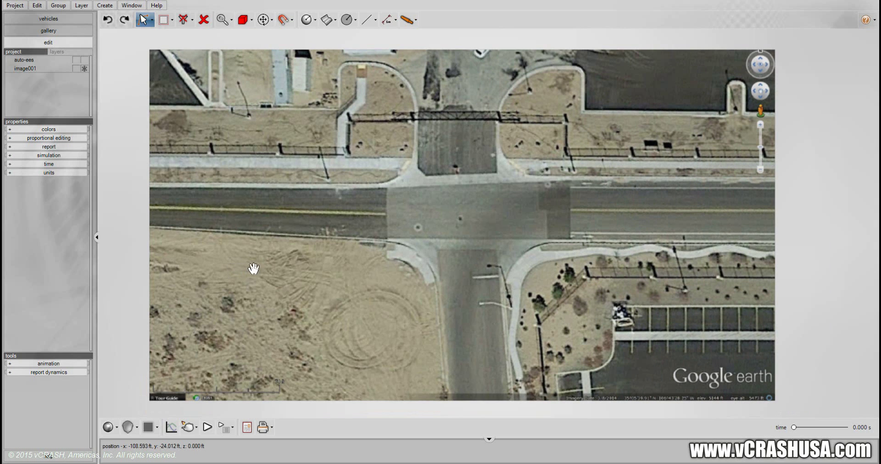
pyautogui.moveTo(264, 263); pyautogui.dragTo(265, 266, button='middle')
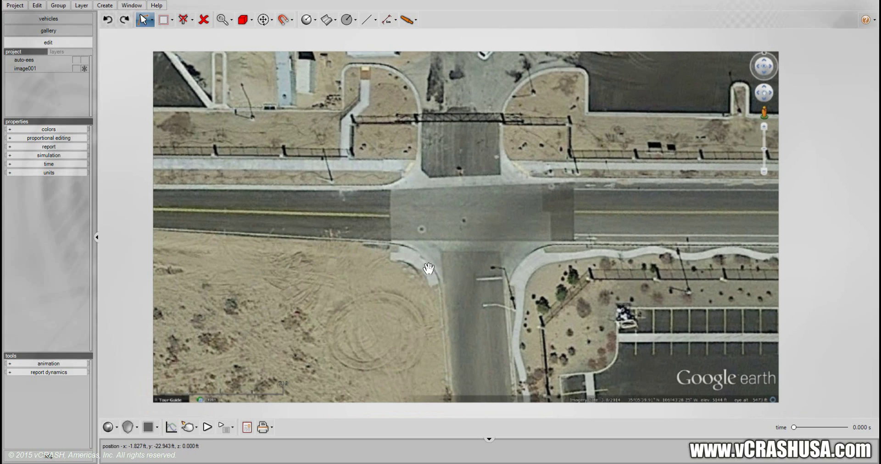
pyautogui.scroll(2, 429, 268)
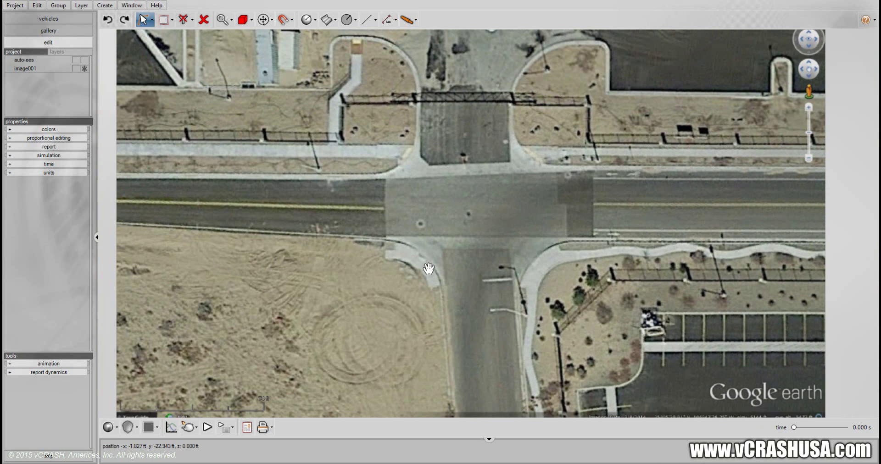
pyautogui.scroll(-2, 428, 268)
pyautogui.moveTo(441, 264); pyautogui.dragTo(428, 264)
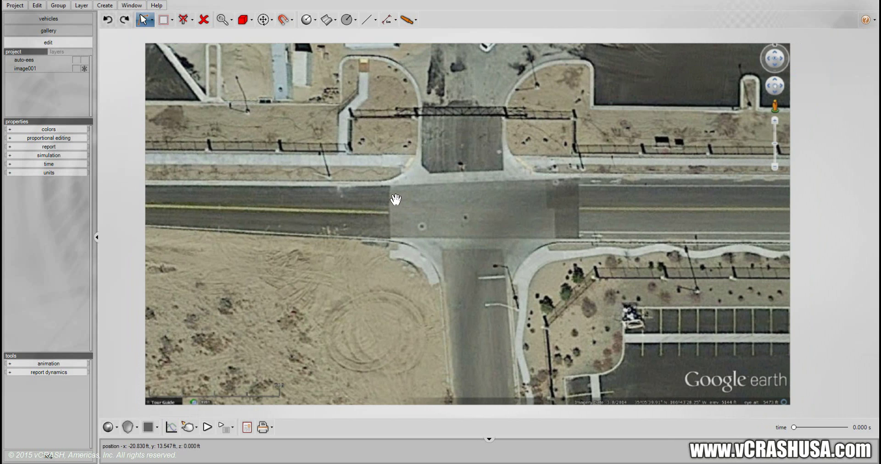
pyautogui.click(356, 25)
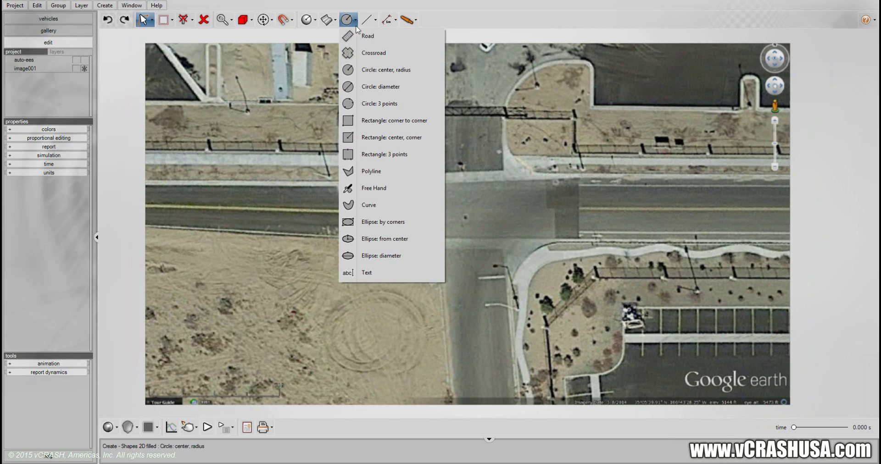
pyautogui.click(332, 23)
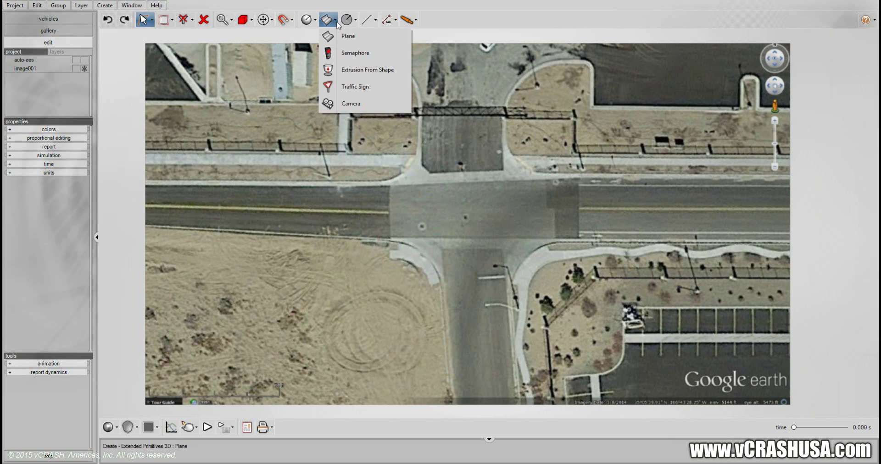
pyautogui.click(345, 23)
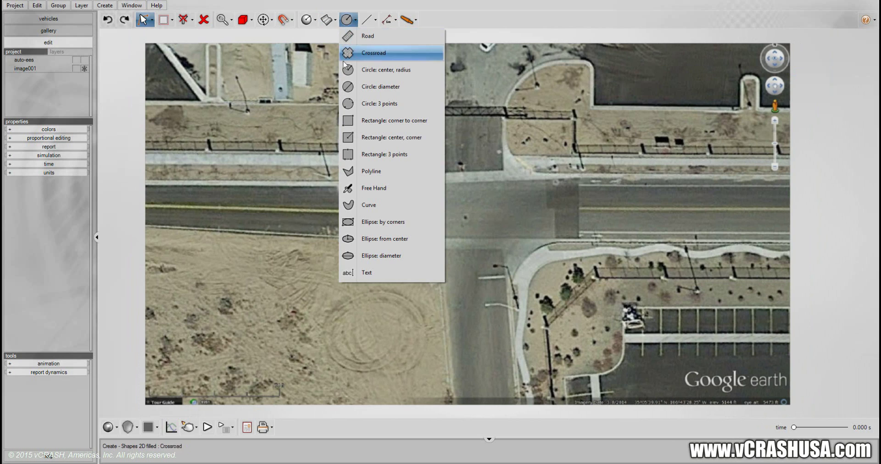
pyautogui.click(371, 171)
pyautogui.scroll(3, 158, 190)
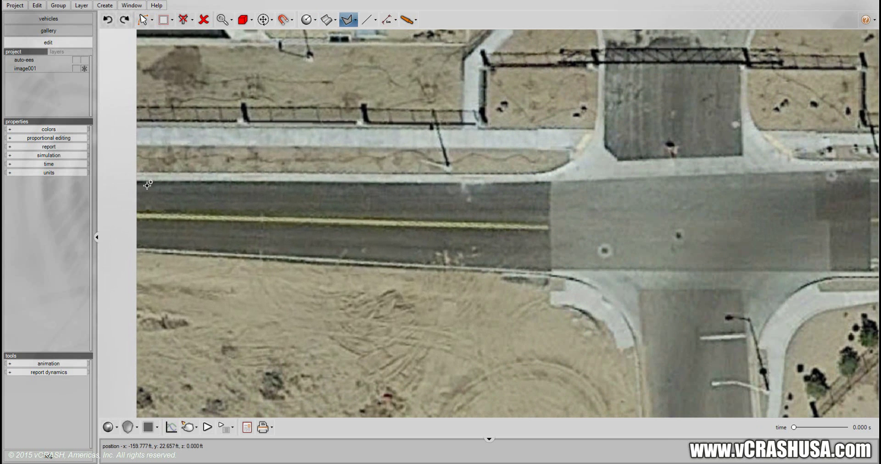
pyautogui.press('Escape')
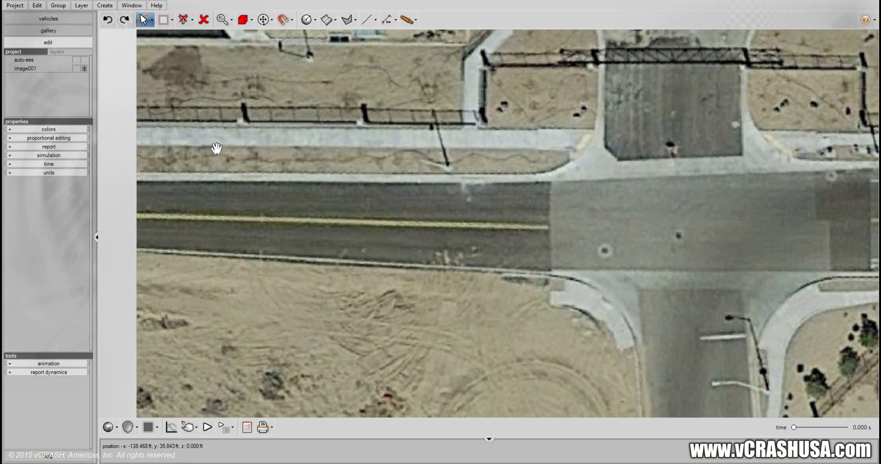
# Start a filled polyline tracing the main road's upper-left curb, the upper-left corner curve and the end of the upper side street.
pyautogui.moveTo(217, 148); pyautogui.dragTo(186, 144, button='middle')
pyautogui.scroll(-3, 202, 146)
pyautogui.moveTo(301, 163); pyautogui.dragTo(273, 172, button='middle')
pyautogui.scroll(-1, 261, 171)
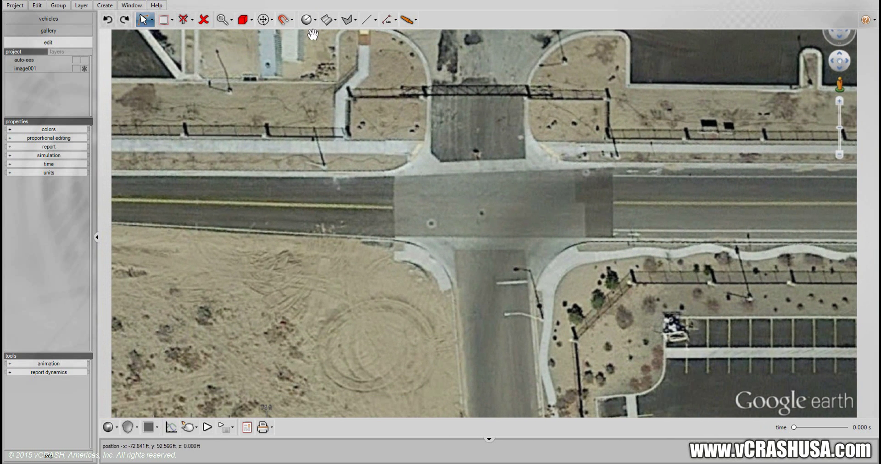
pyautogui.click(335, 20)
pyautogui.click(356, 20)
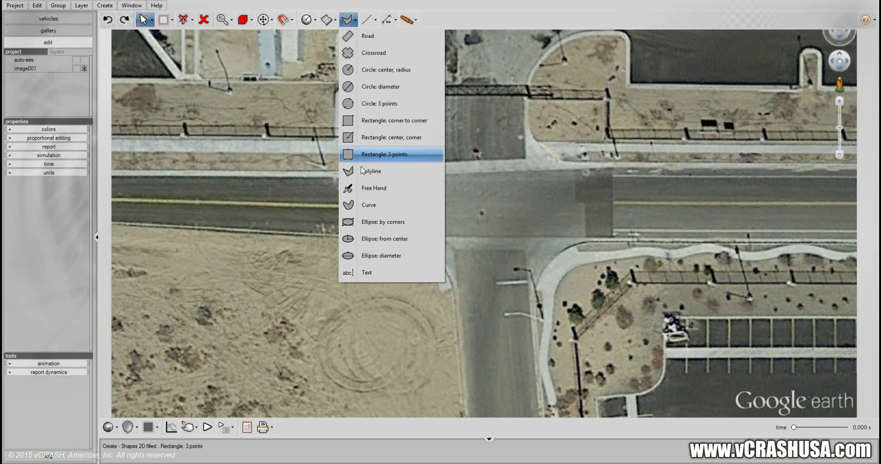
pyautogui.click(367, 155)
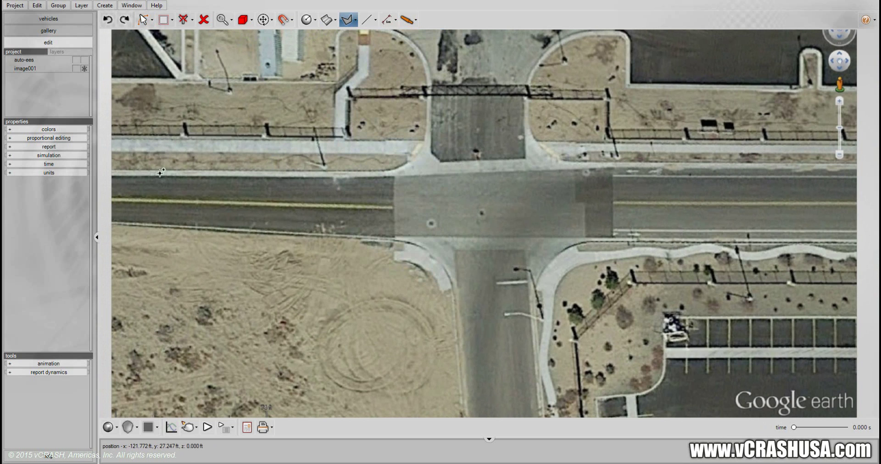
pyautogui.click(111, 176)
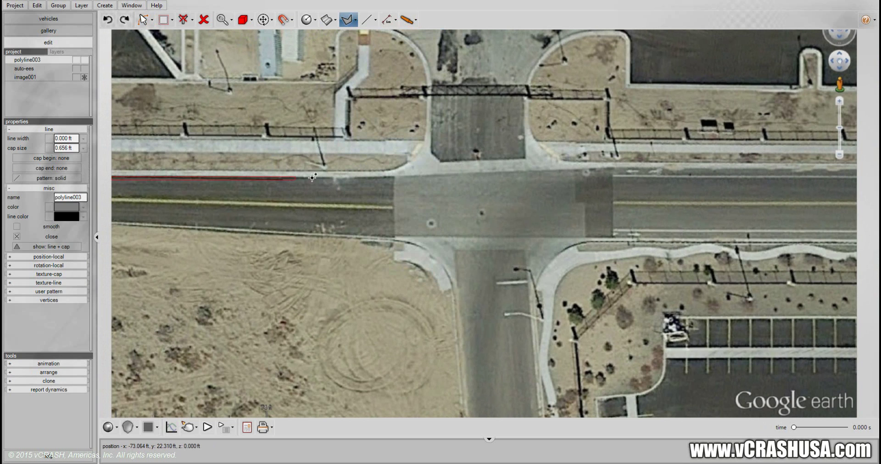
pyautogui.click(392, 176)
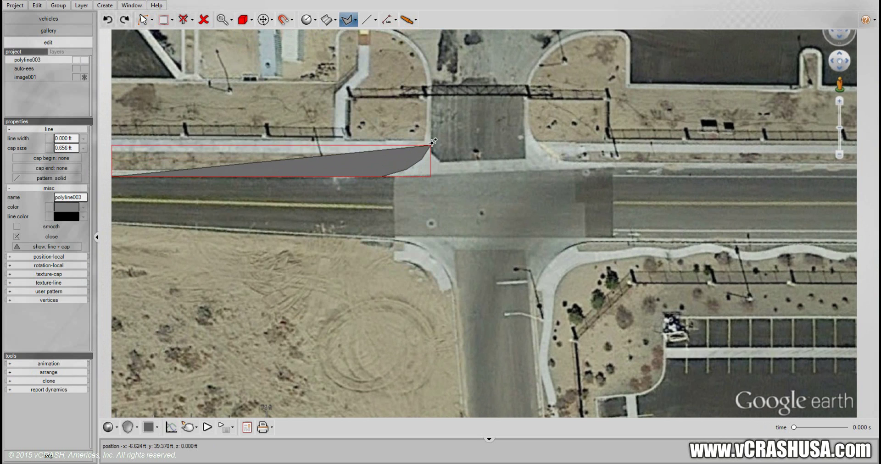
pyautogui.click(525, 89)
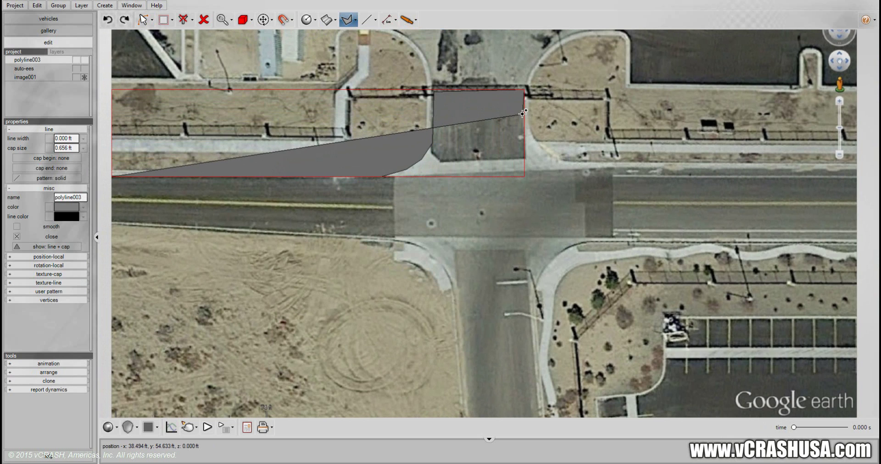
# Continue the polyline around the upper-right corner, along the main road's upper curb and across its right end at the image edge.
pyautogui.click(527, 150)
pyautogui.click(545, 163)
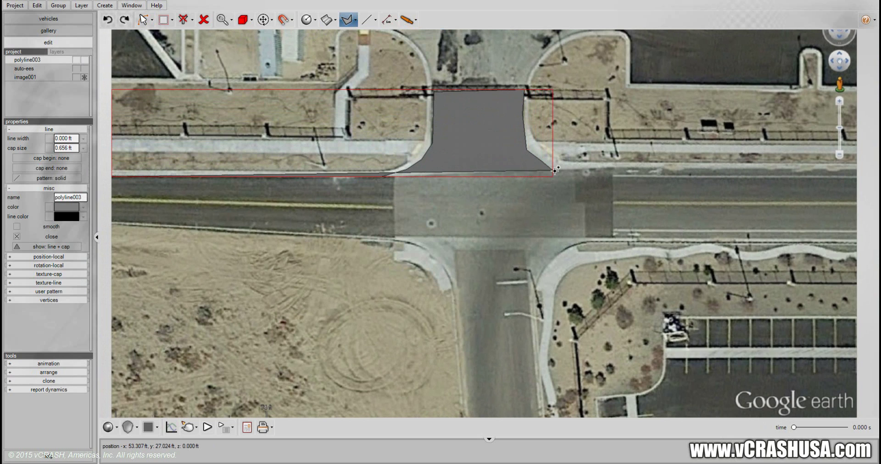
pyautogui.click(558, 170)
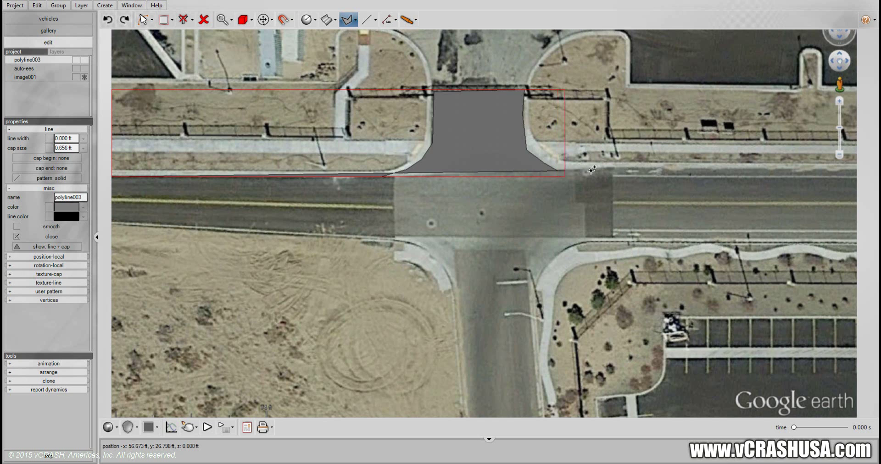
pyautogui.click(857, 171)
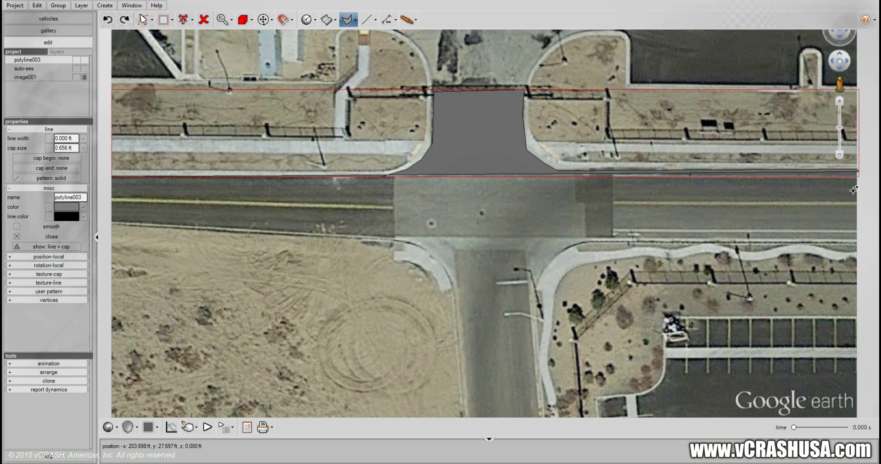
pyautogui.click(857, 241)
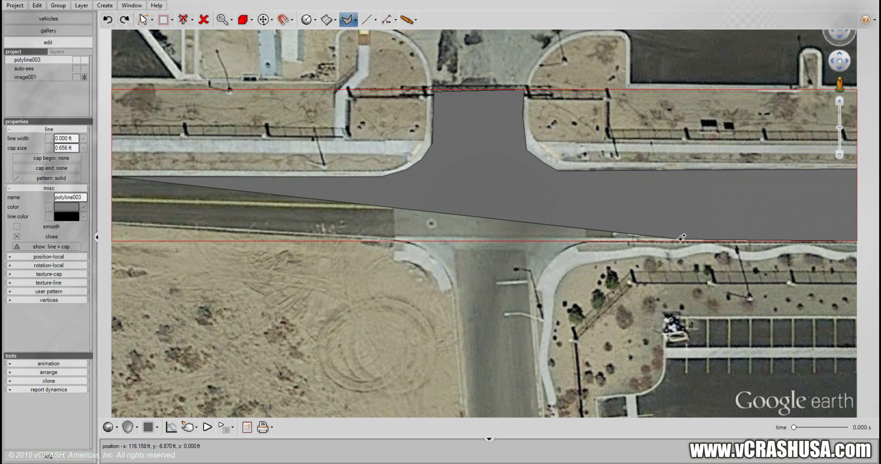
# Complete the outline along the lower-right curb, around the lower side street and back along the lower-left curb to the main road's left end.
pyautogui.click(561, 252)
pyautogui.click(539, 275)
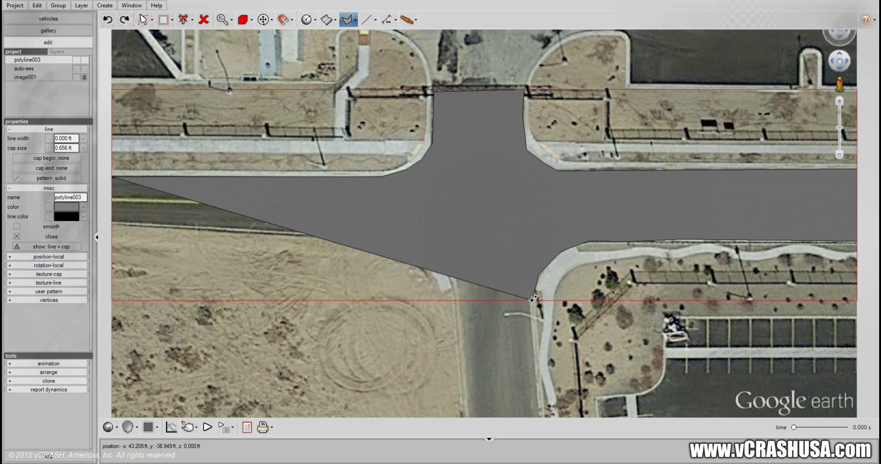
pyautogui.click(533, 299)
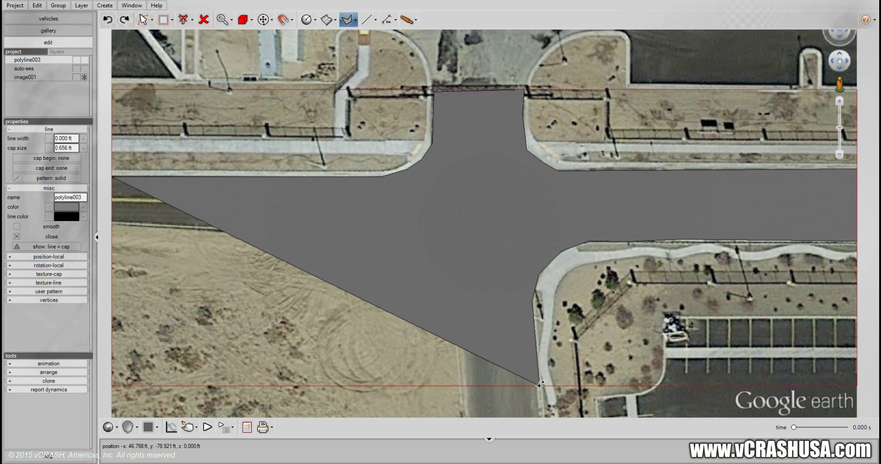
pyautogui.click(540, 398)
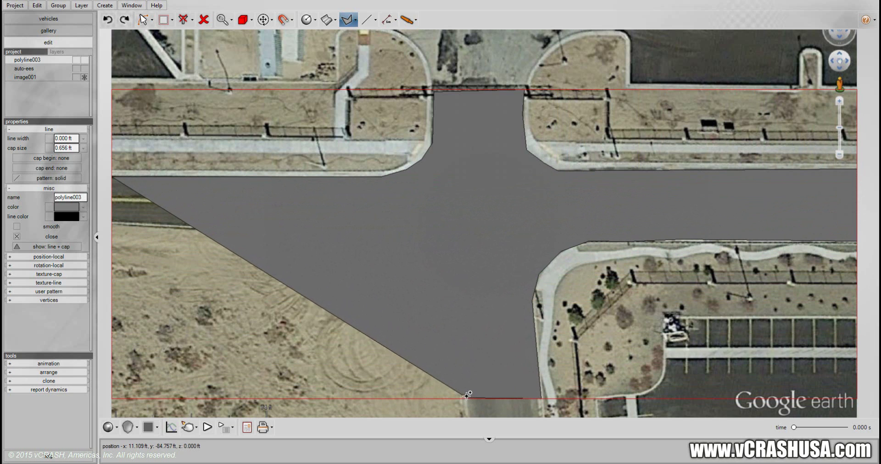
pyautogui.click(467, 396)
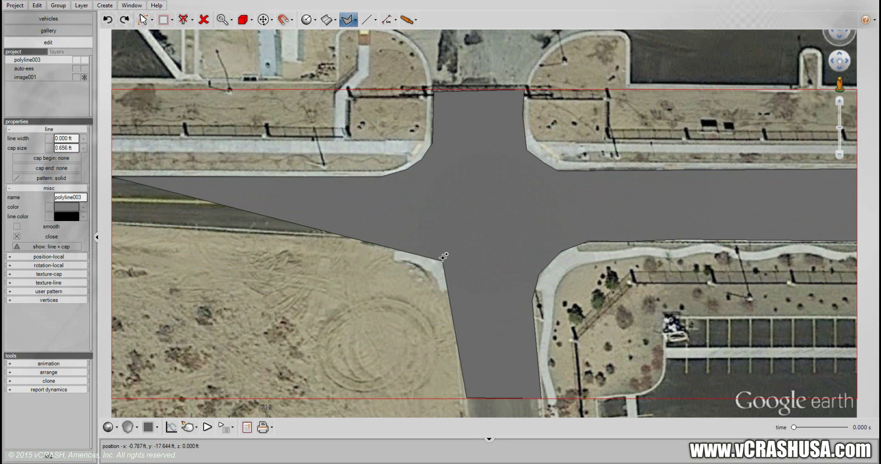
pyautogui.click(443, 258)
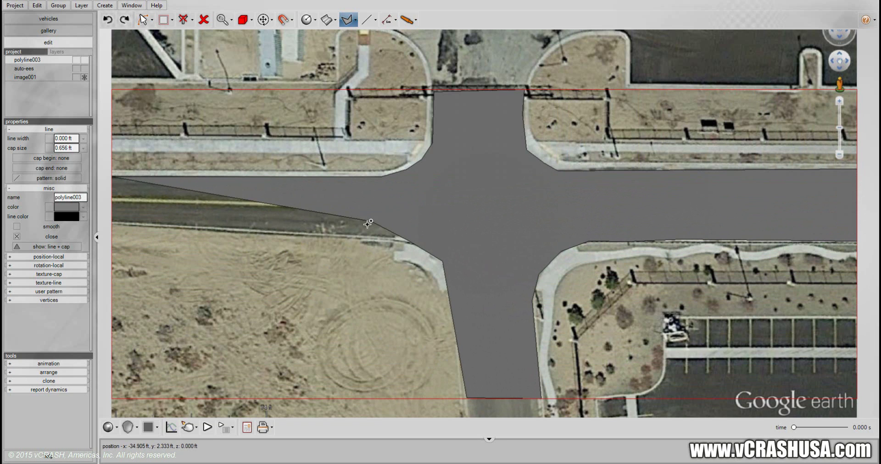
pyautogui.click(409, 242)
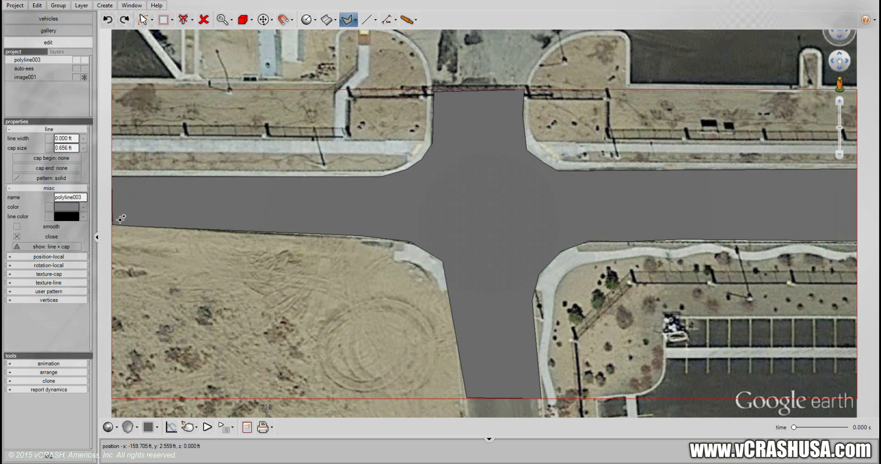
# Adjust the road polyline's vertices to extend the upper side street past the gate and fit its right edge to the curb.
pyautogui.click(143, 20)
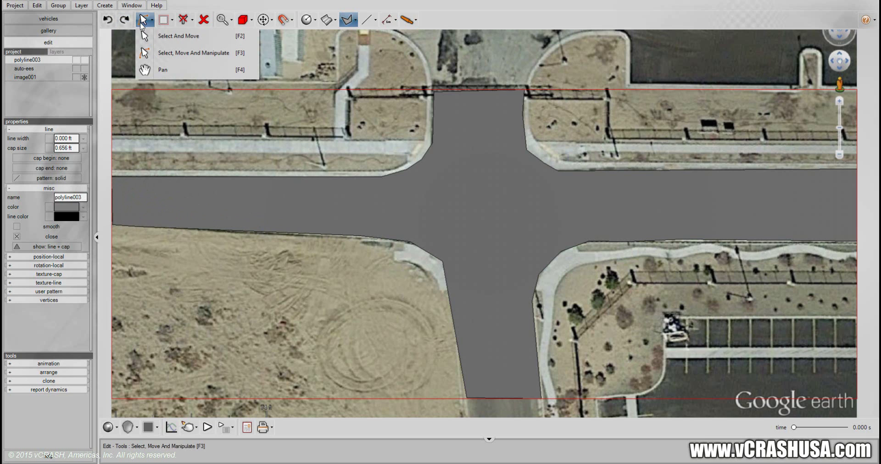
pyautogui.click(146, 46)
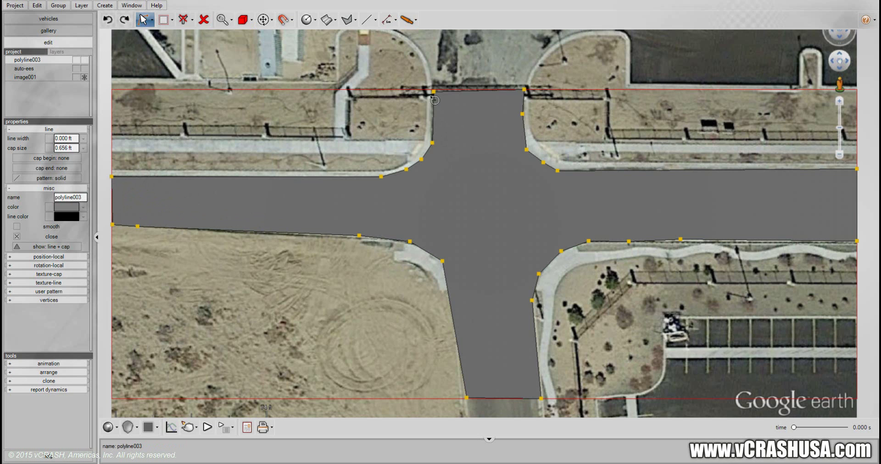
pyautogui.moveTo(431, 90); pyautogui.dragTo(431, 76)
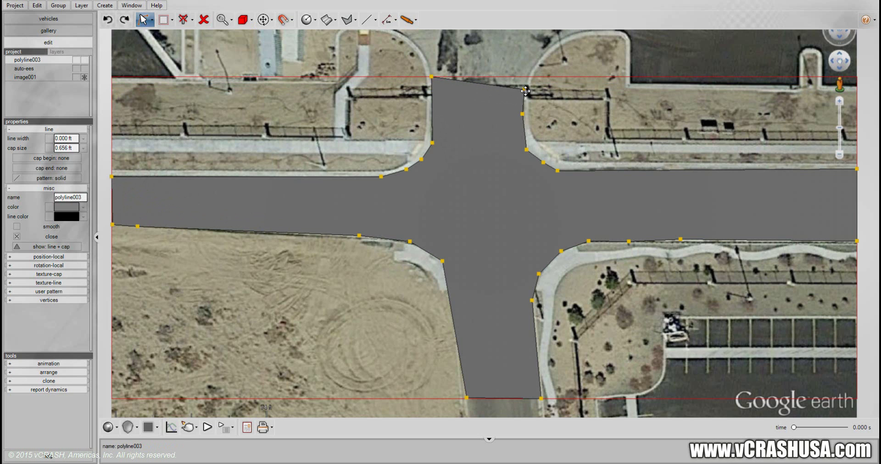
pyautogui.moveTo(524, 90); pyautogui.dragTo(529, 72)
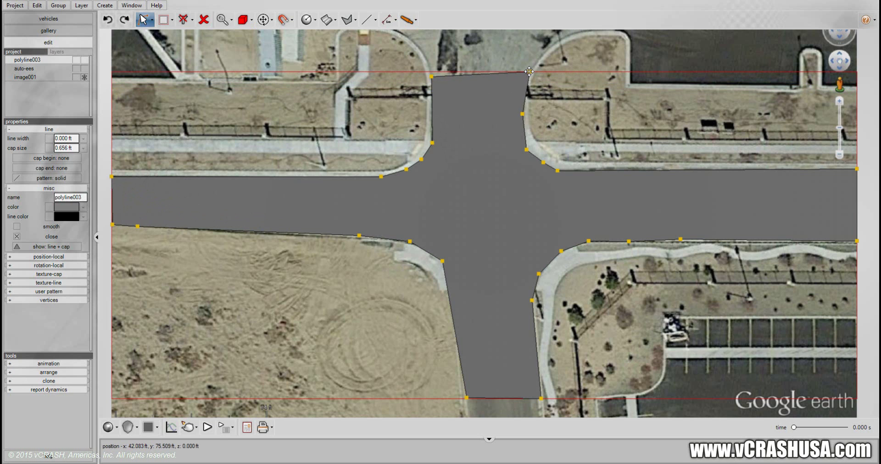
pyautogui.scroll(3, 523, 101)
pyautogui.moveTo(524, 123)
pyautogui.mouseDown()
pyautogui.moveTo(490, 124)
pyautogui.moveTo(526, 130)
pyautogui.mouseUp()
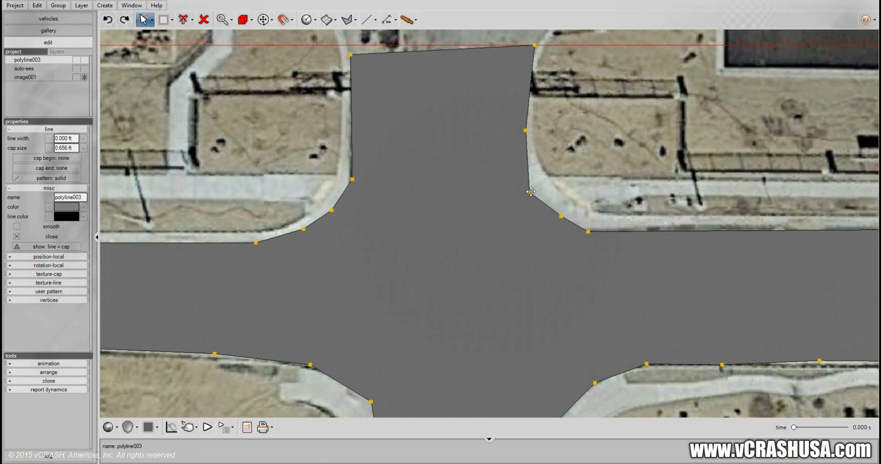
pyautogui.moveTo(531, 192)
pyautogui.mouseDown()
pyautogui.moveTo(478, 227)
pyautogui.moveTo(532, 187)
pyautogui.mouseUp()
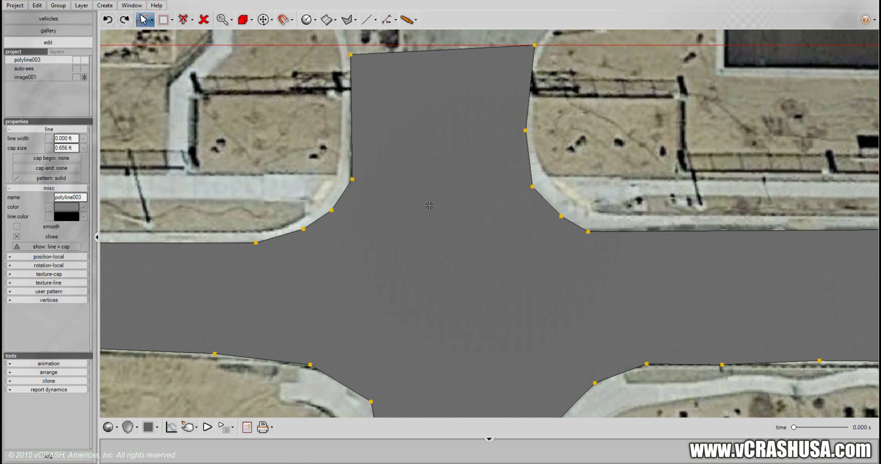
# Make the road polyline's fill color semi-transparent so the aerial image shows through.
pyautogui.click(84, 207)
pyautogui.click(101, 261)
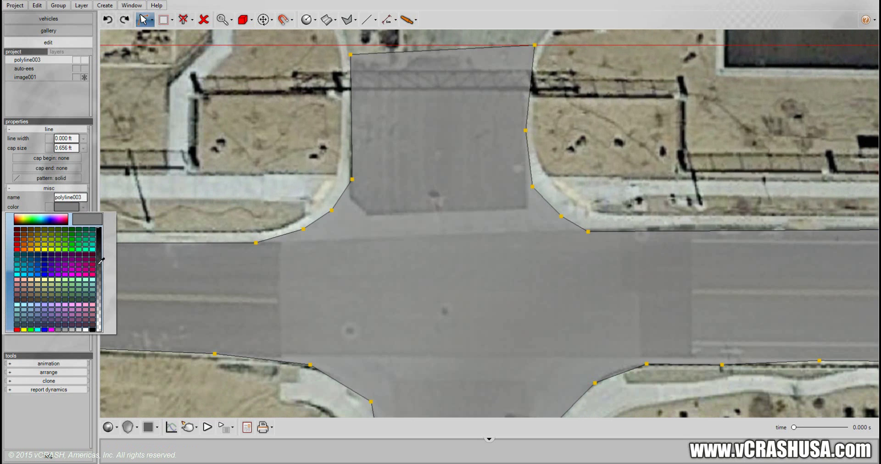
pyautogui.moveTo(102, 273); pyautogui.dragTo(100, 291)
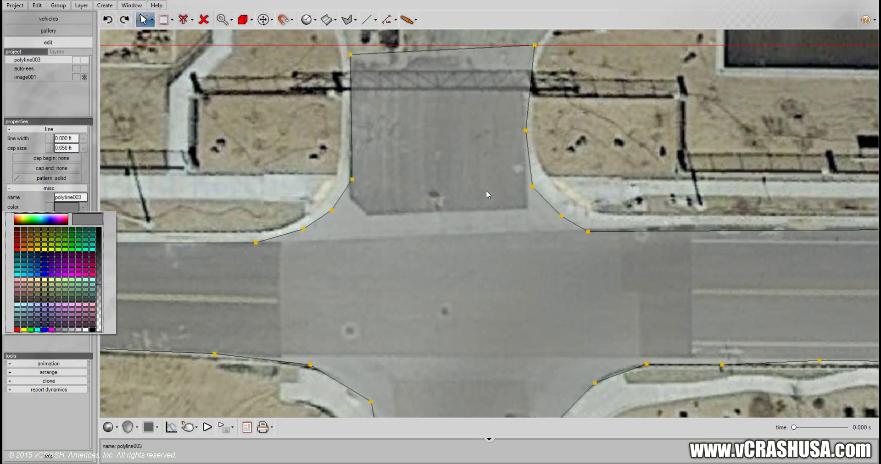
# Adjust the road polyline's vertices around the upper-right corner so the outline follows the curb.
pyautogui.click(533, 189)
pyautogui.moveTo(533, 188); pyautogui.dragTo(540, 193)
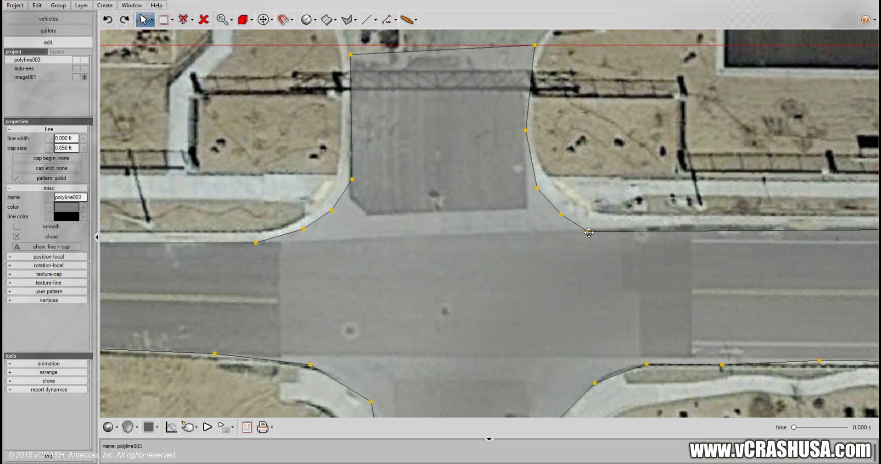
pyautogui.moveTo(588, 232); pyautogui.dragTo(587, 229)
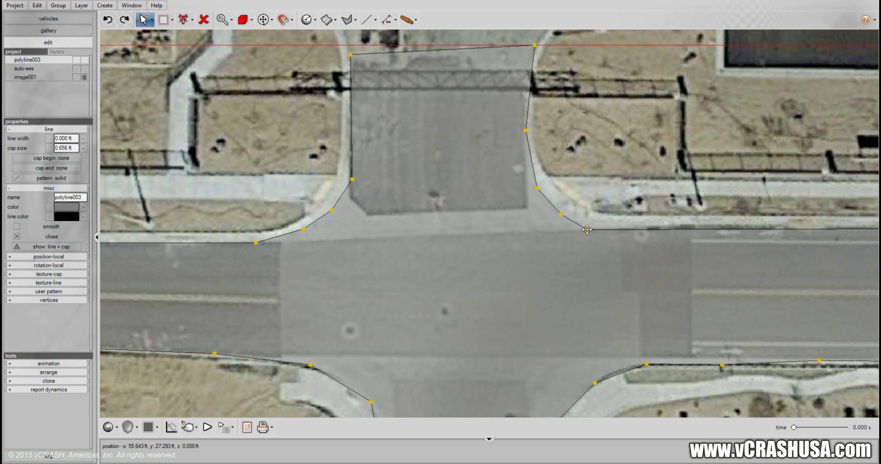
pyautogui.rightClick(709, 168)
pyautogui.click(702, 172)
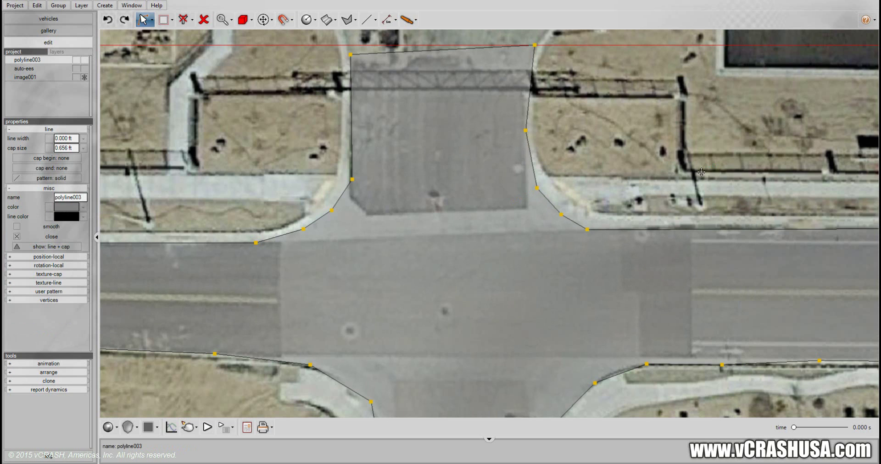
# Shift the whole road polyline slightly and realign the vertices on the upper side street's right edge with the curb.
pyautogui.moveTo(668, 173); pyautogui.dragTo(663, 172)
pyautogui.moveTo(396, 176); pyautogui.dragTo(398, 175)
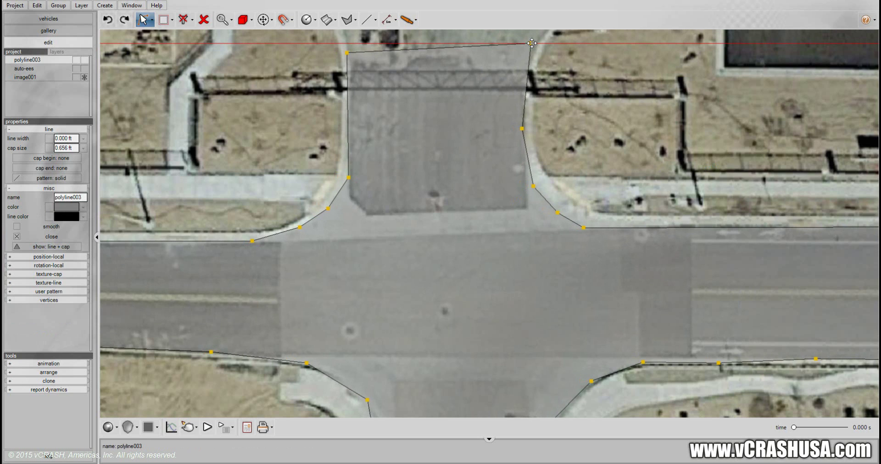
pyautogui.moveTo(531, 43); pyautogui.dragTo(535, 46)
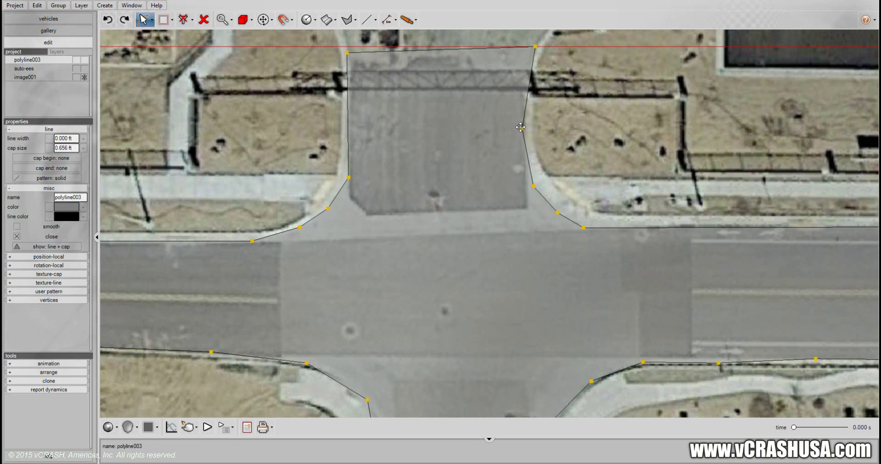
pyautogui.moveTo(520, 127); pyautogui.dragTo(523, 113)
# Fit the road polyline's vertices at the upper-left corner to the curb where it meets the main road.
pyautogui.rightClick(199, 190)
pyautogui.click(232, 143)
pyautogui.moveTo(254, 242); pyautogui.dragTo(300, 231)
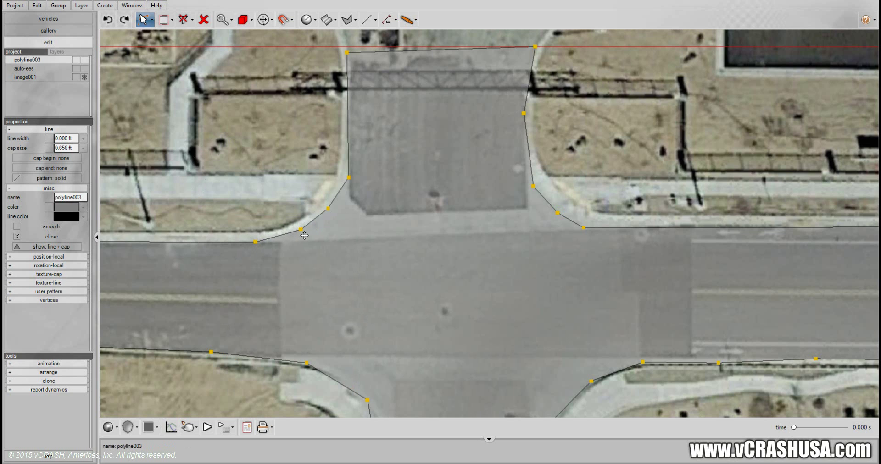
# Move the road polyline's vertices at the lower-left corner so the outline follows the curb into the lower side street.
pyautogui.click(152, 20)
pyautogui.click(158, 72)
pyautogui.moveTo(181, 168); pyautogui.dragTo(565, 75)
pyautogui.moveTo(600, 278); pyautogui.dragTo(368, 157)
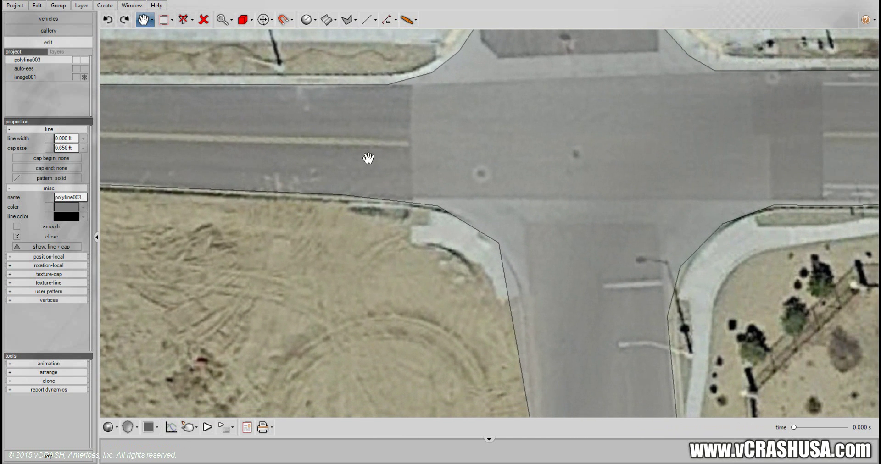
pyautogui.click(152, 20)
pyautogui.click(178, 36)
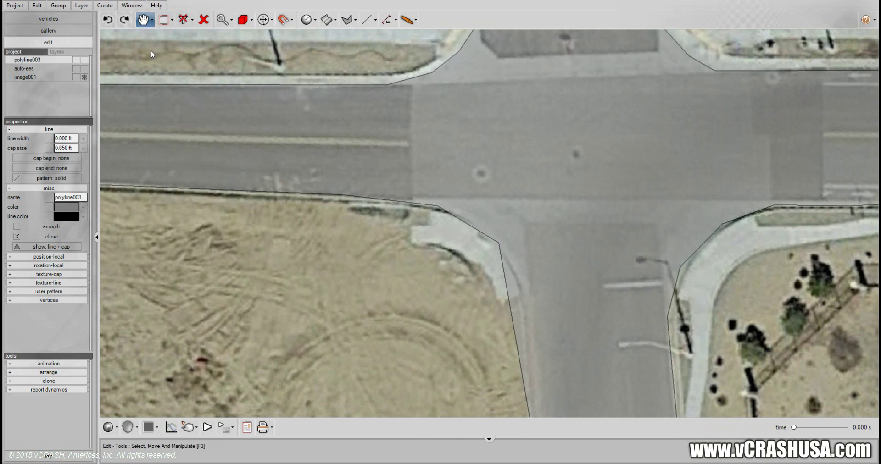
pyautogui.click(351, 195)
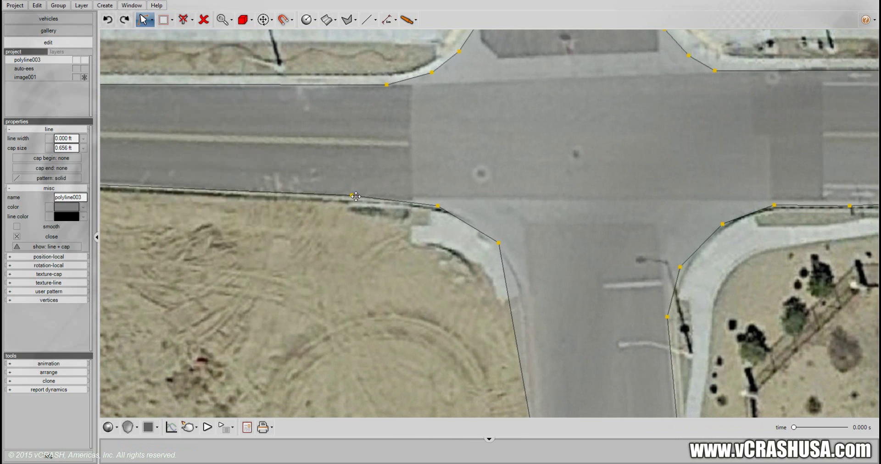
pyautogui.moveTo(439, 206); pyautogui.dragTo(441, 202)
pyautogui.moveTo(500, 244)
pyautogui.mouseDown()
pyautogui.moveTo(617, 291)
pyautogui.moveTo(651, 289)
pyautogui.moveTo(602, 166)
pyautogui.moveTo(516, 268)
pyautogui.mouseUp()
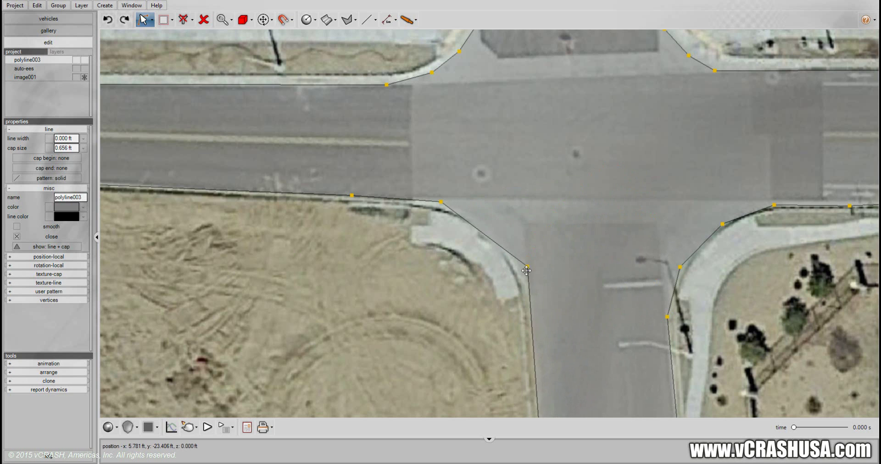
pyautogui.moveTo(443, 202); pyautogui.dragTo(469, 213)
# Examine the road outline along the lower side street, across the intersection and toward the main road's left end.
pyautogui.click(152, 21)
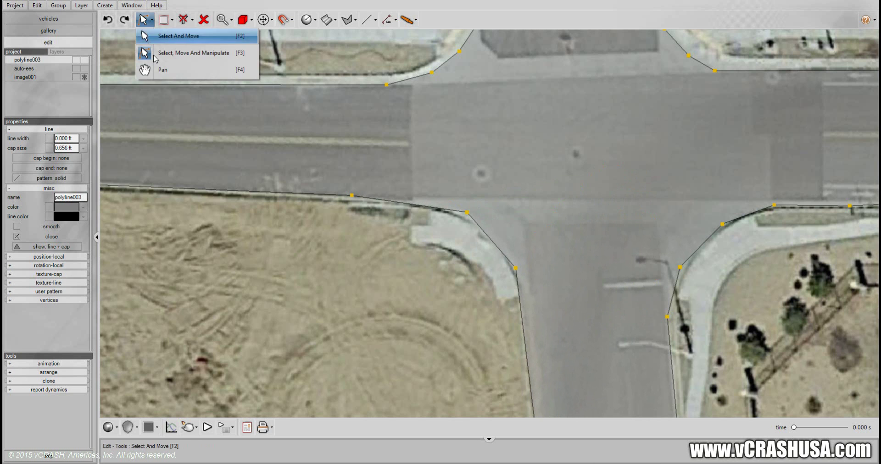
pyautogui.click(160, 74)
pyautogui.click(152, 20)
pyautogui.click(153, 72)
pyautogui.moveTo(407, 292); pyautogui.dragTo(260, 151)
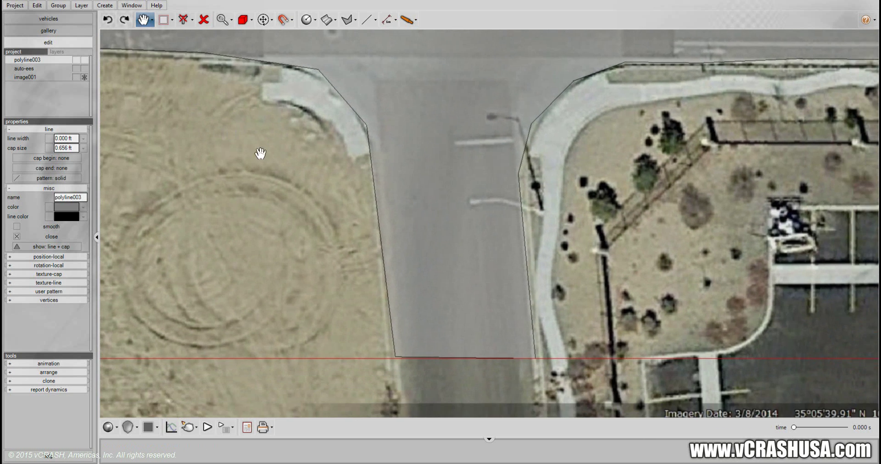
pyautogui.scroll(-1, 306, 196)
pyautogui.moveTo(709, 162); pyautogui.dragTo(642, 288)
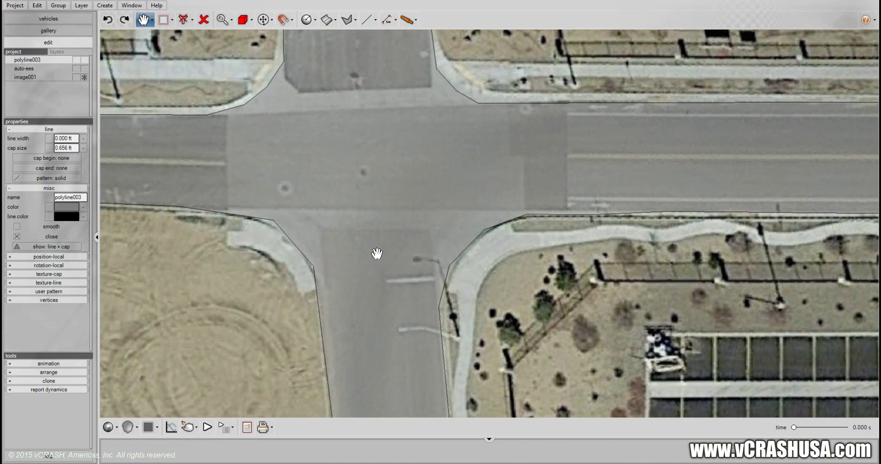
pyautogui.moveTo(228, 249); pyautogui.dragTo(483, 280)
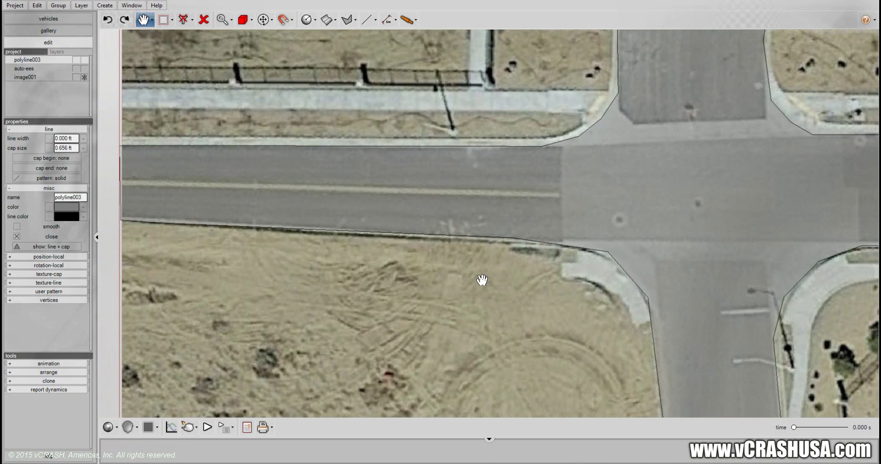
# Apply the asphalt1 concrete texture from the gallery to the road polyline, replacing its current cap texture.
pyautogui.click(36, 18)
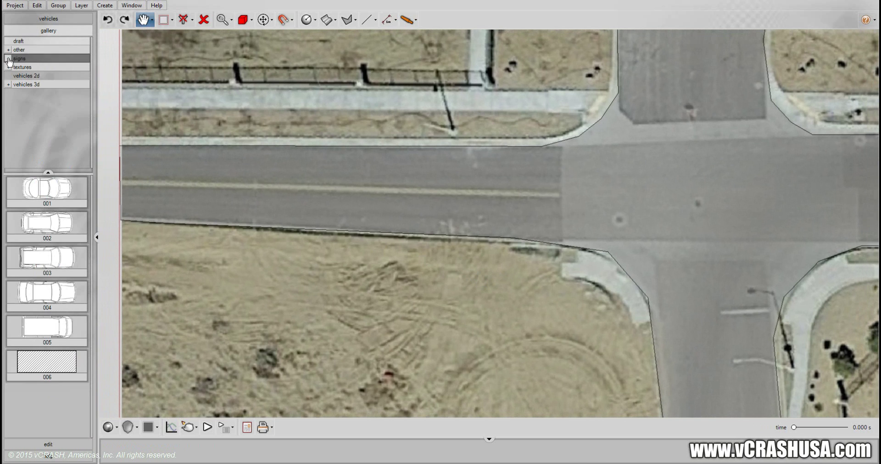
pyautogui.click(9, 67)
pyautogui.click(10, 76)
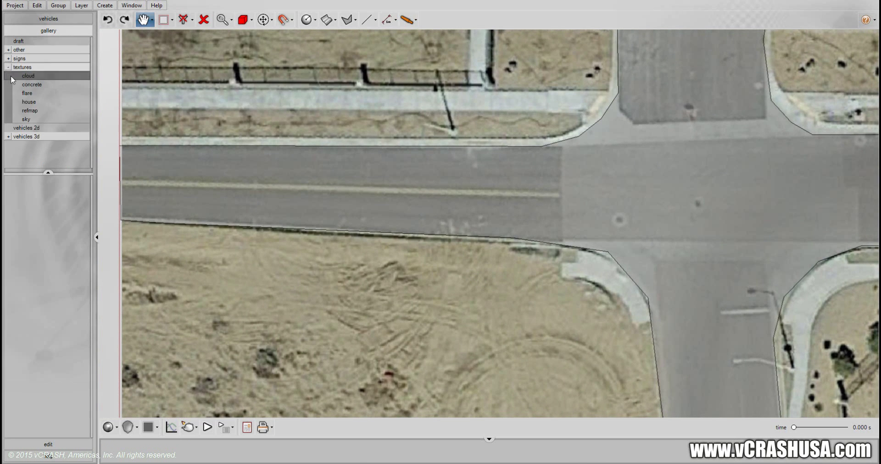
pyautogui.click(20, 84)
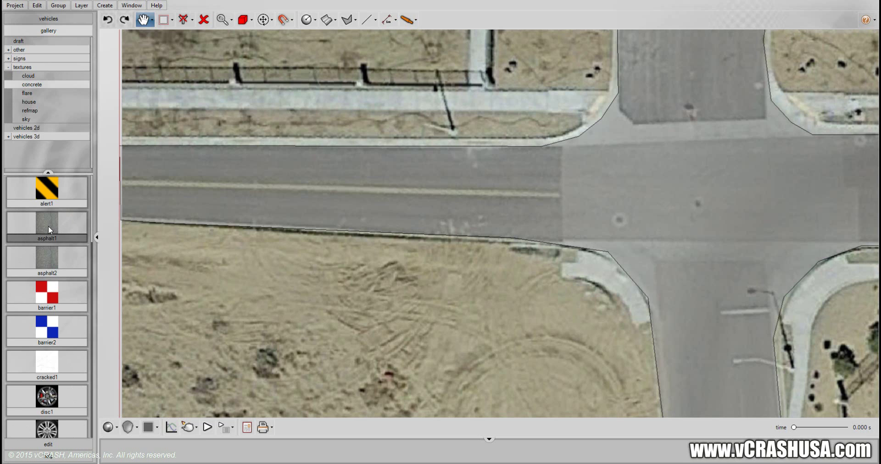
pyautogui.moveTo(49, 226); pyautogui.dragTo(214, 173)
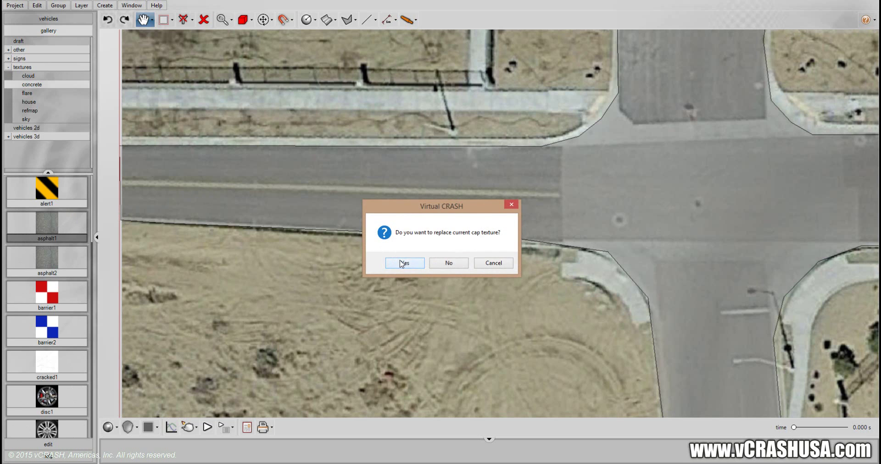
pyautogui.click(403, 263)
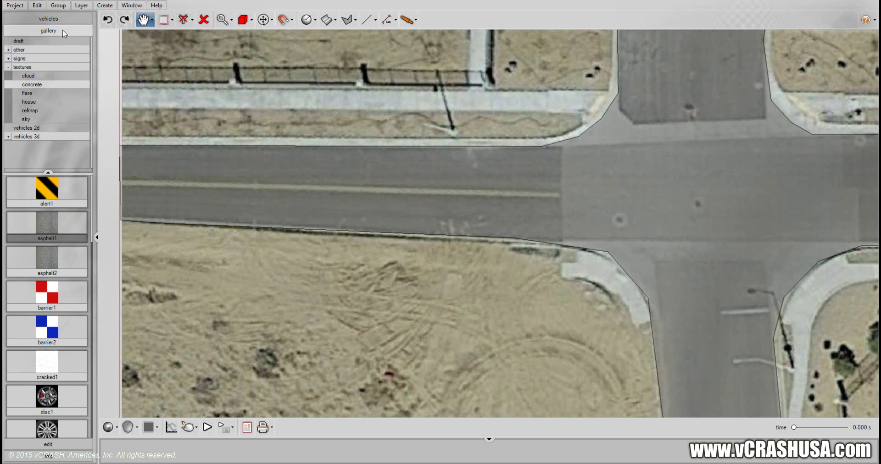
# Open the road polyline's fill color settings and freeze the polyline against further editing.
pyautogui.click(49, 444)
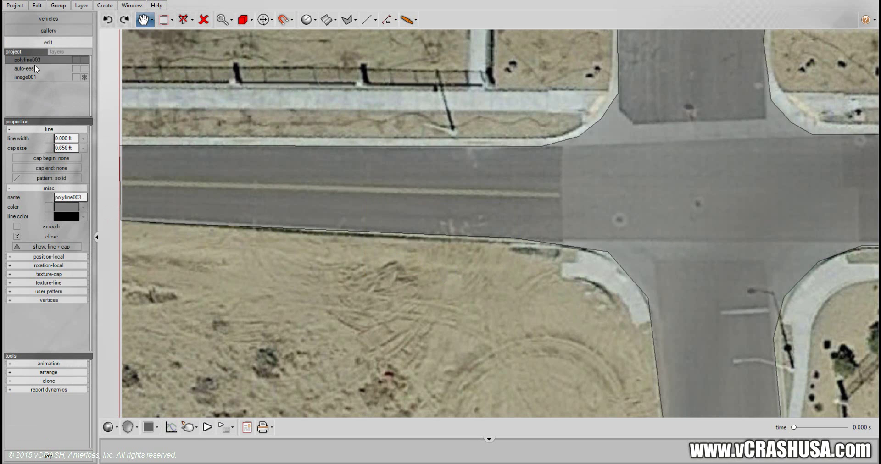
pyautogui.click(83, 207)
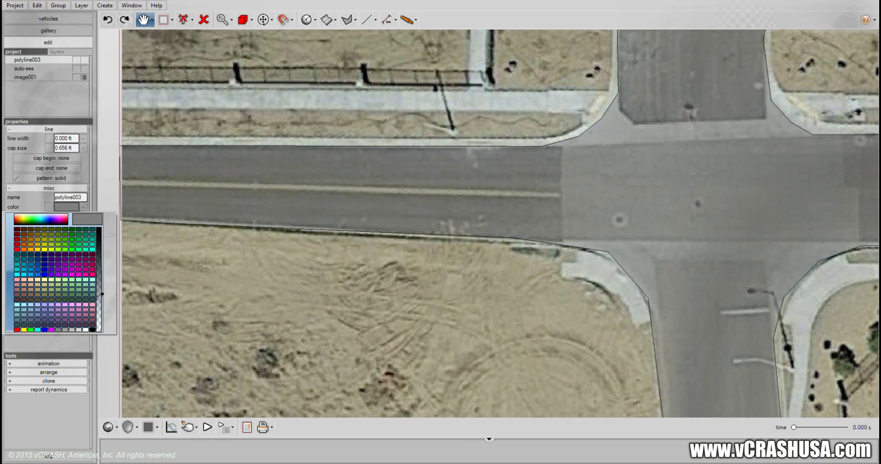
pyautogui.click(84, 60)
# Draw a straight line along the yellow center marking, from the main road's left end to the edge of the intersection.
pyautogui.moveTo(114, 100); pyautogui.dragTo(137, 100)
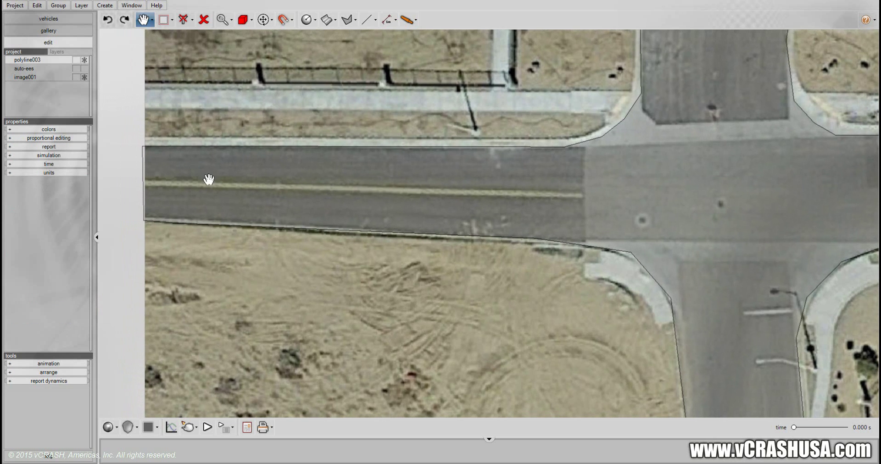
pyautogui.scroll(2, 227, 193)
pyautogui.moveTo(429, 267); pyautogui.dragTo(504, 264)
pyautogui.scroll(2, 354, 220)
pyautogui.moveTo(328, 219); pyautogui.dragTo(394, 234)
pyautogui.scroll(1, 415, 238)
pyautogui.scroll(-1, 421, 233)
pyautogui.moveTo(416, 228); pyautogui.dragTo(420, 244)
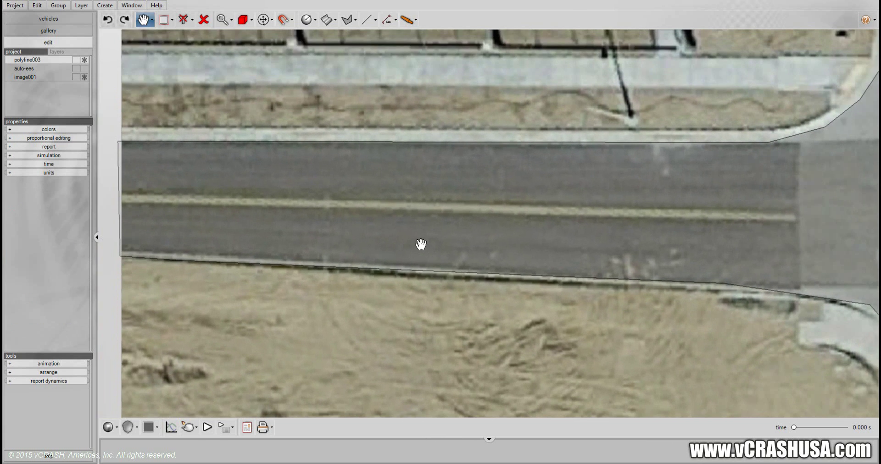
pyautogui.click(367, 22)
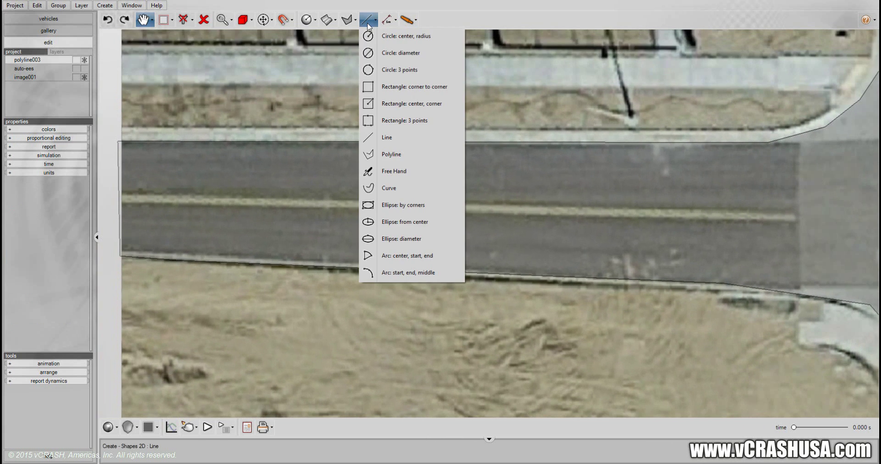
pyautogui.click(403, 137)
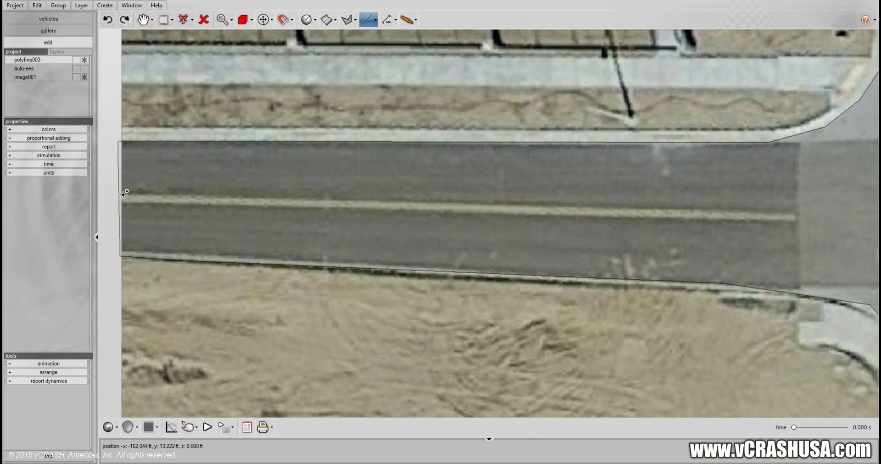
pyautogui.moveTo(121, 195); pyautogui.dragTo(796, 215)
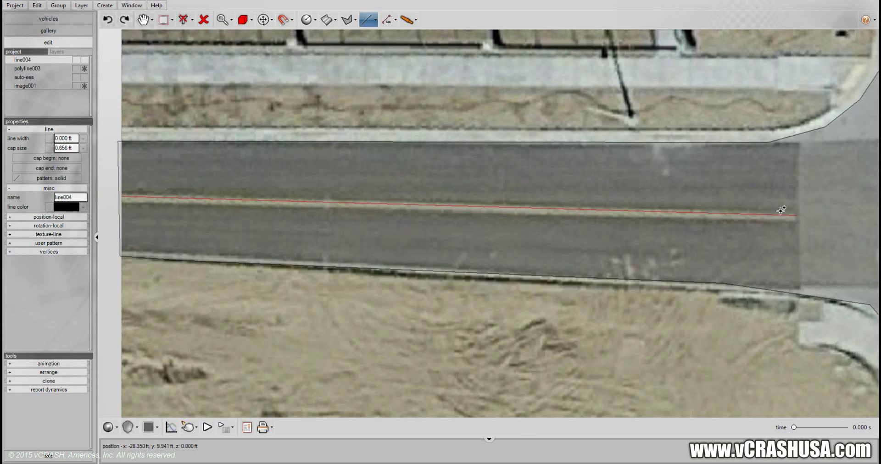
# Set the center line's color to yellow and its line width to 0.5 ft.
pyautogui.click(79, 210)
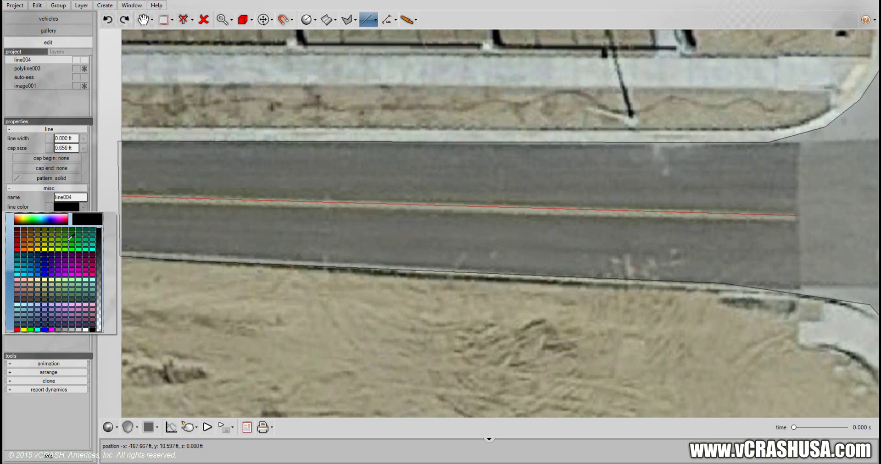
pyautogui.click(24, 329)
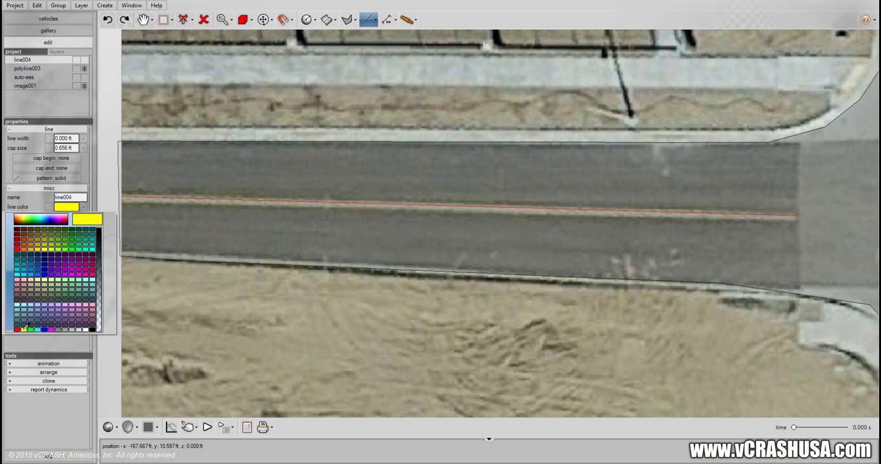
pyautogui.click(89, 188)
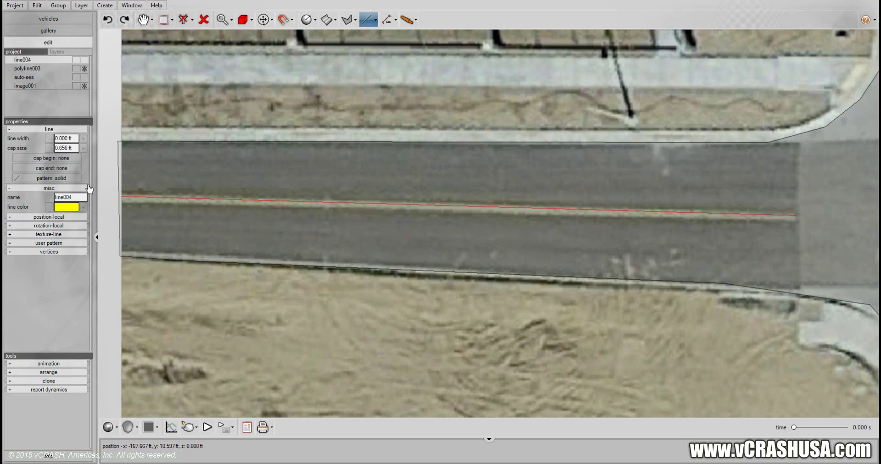
pyautogui.click(69, 138)
pyautogui.write('.5')
pyautogui.press('Return')
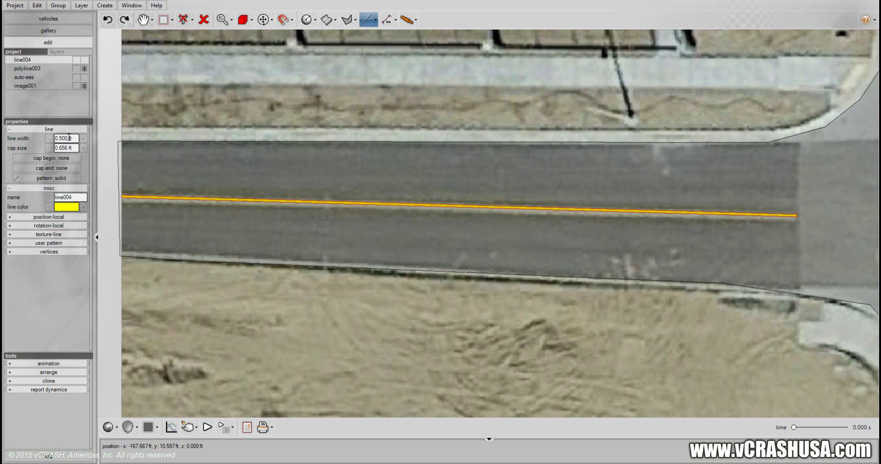
# Clone the yellow center line as a copy and place it about 0.84 ft above the original, forming a double line.
pyautogui.click(62, 382)
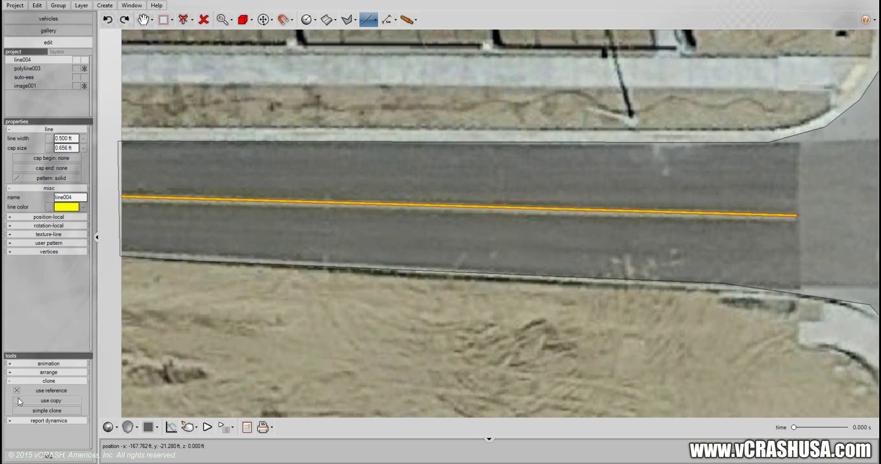
pyautogui.click(46, 411)
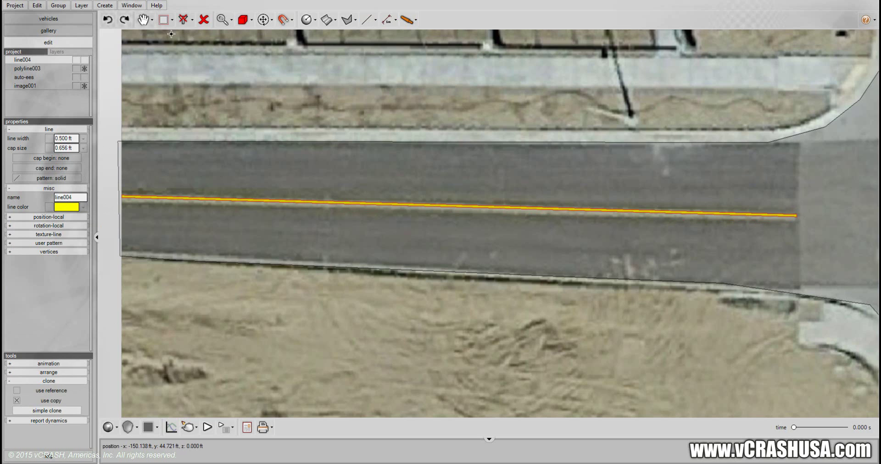
pyautogui.click(152, 19)
pyautogui.click(152, 35)
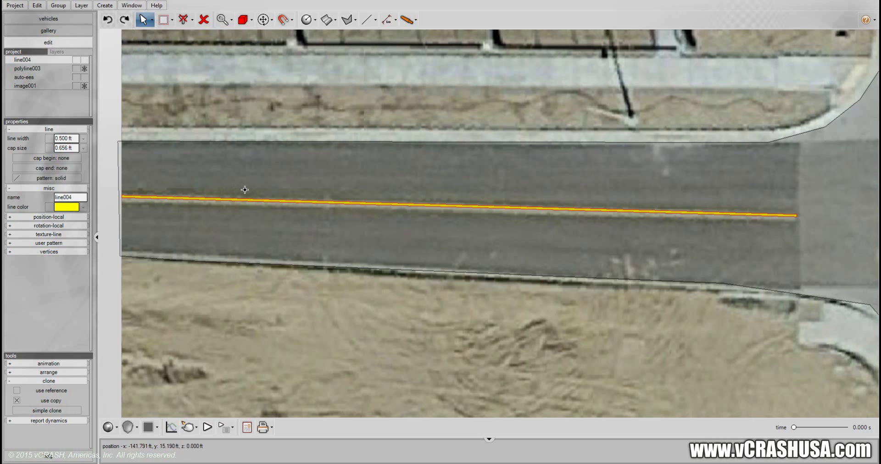
pyautogui.moveTo(370, 203); pyautogui.dragTo(370, 202)
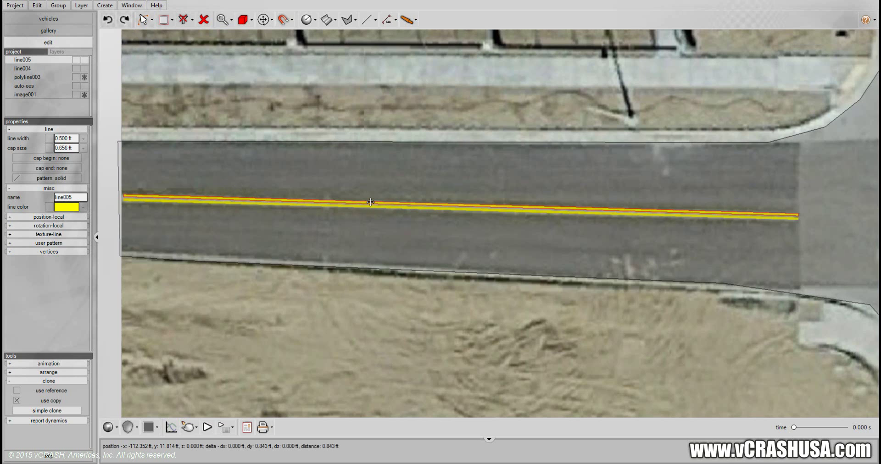
pyautogui.click(111, 247)
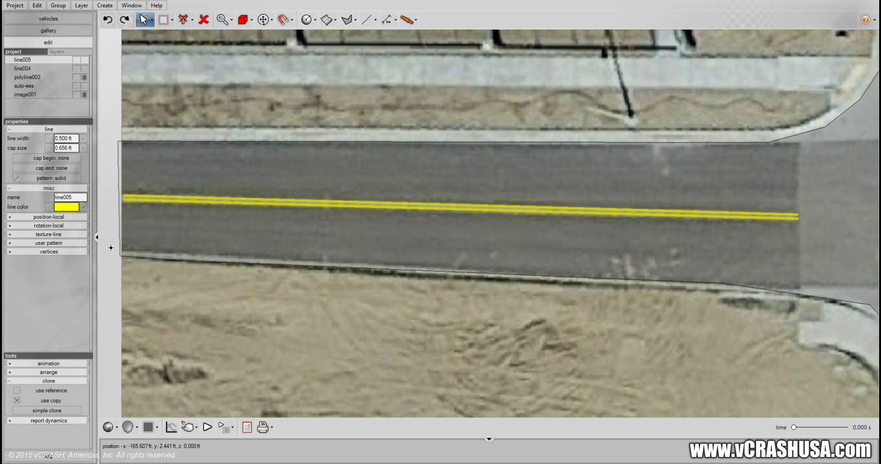
# Draw a straight line along the yellow center marking of the main road's right arm, from the intersection edge to the road's right end.
pyautogui.scroll(-1, 116, 251)
pyautogui.scroll(-1, 688, 289)
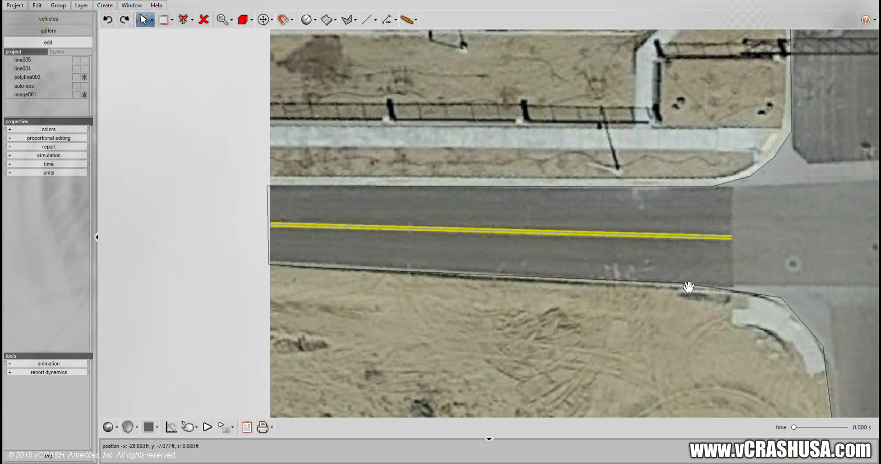
pyautogui.moveTo(189, 251); pyautogui.dragTo(91, 200)
pyautogui.scroll(-3, 729, 289)
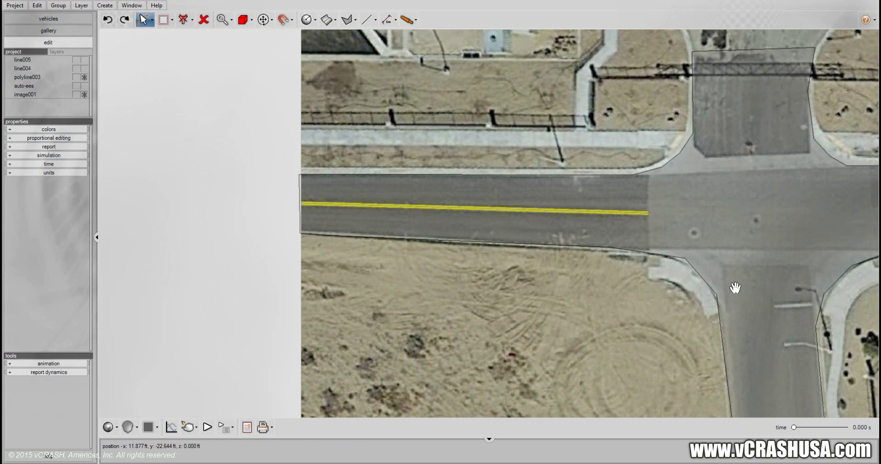
pyautogui.moveTo(232, 260); pyautogui.dragTo(50, 207)
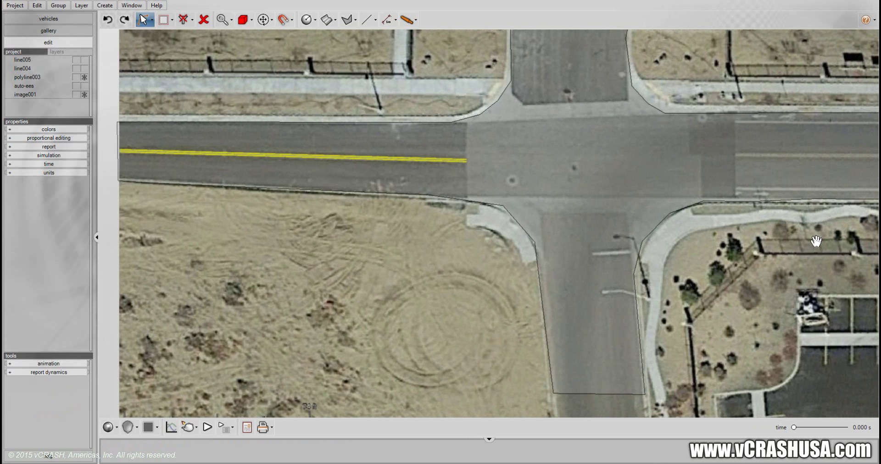
pyautogui.moveTo(816, 240); pyautogui.dragTo(526, 278)
pyautogui.scroll(3, 590, 216)
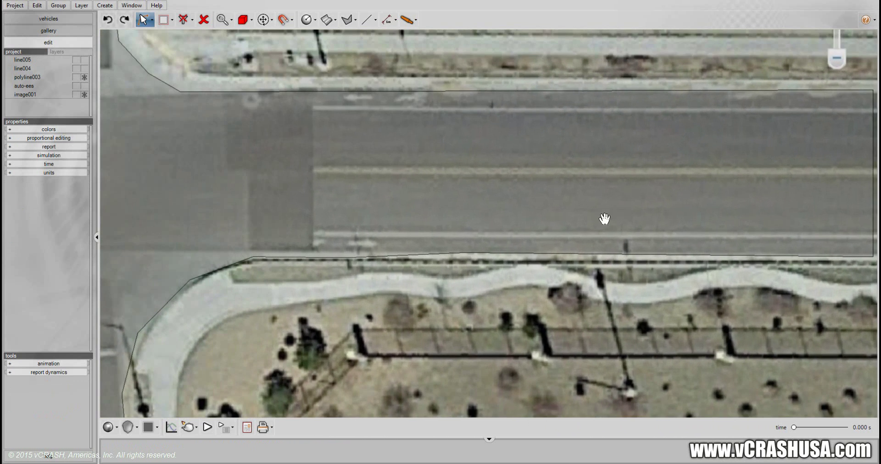
pyautogui.moveTo(604, 220); pyautogui.dragTo(487, 248)
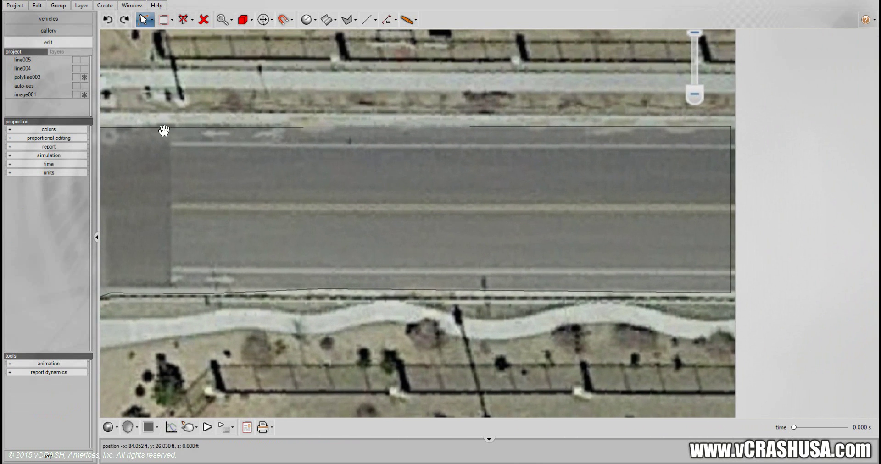
pyautogui.moveTo(148, 271); pyautogui.dragTo(303, 285)
pyautogui.scroll(1, 303, 285)
pyautogui.moveTo(381, 280); pyautogui.dragTo(333, 276)
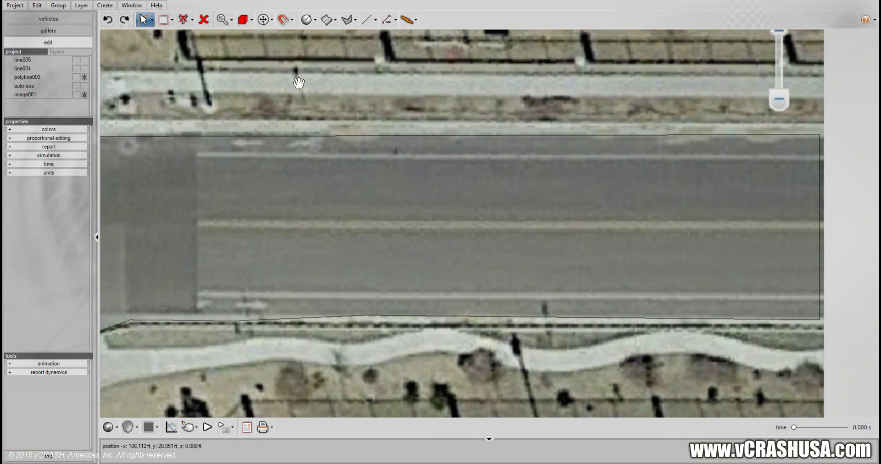
pyautogui.click(375, 20)
pyautogui.click(387, 137)
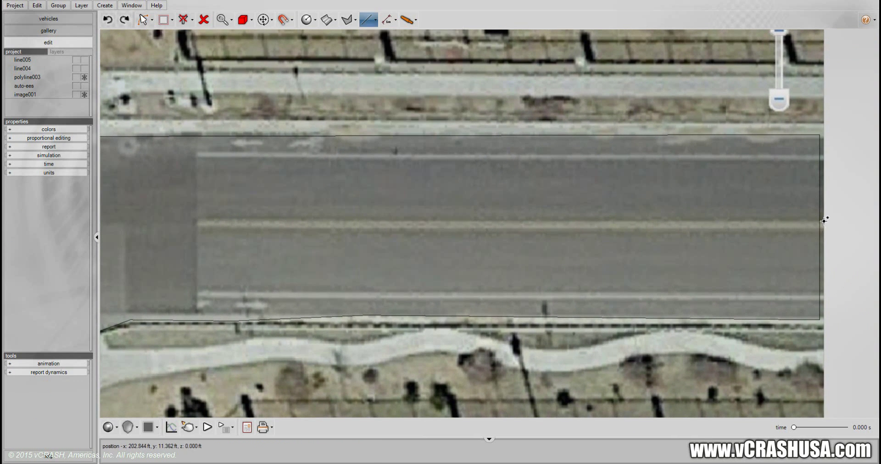
pyautogui.click(824, 220)
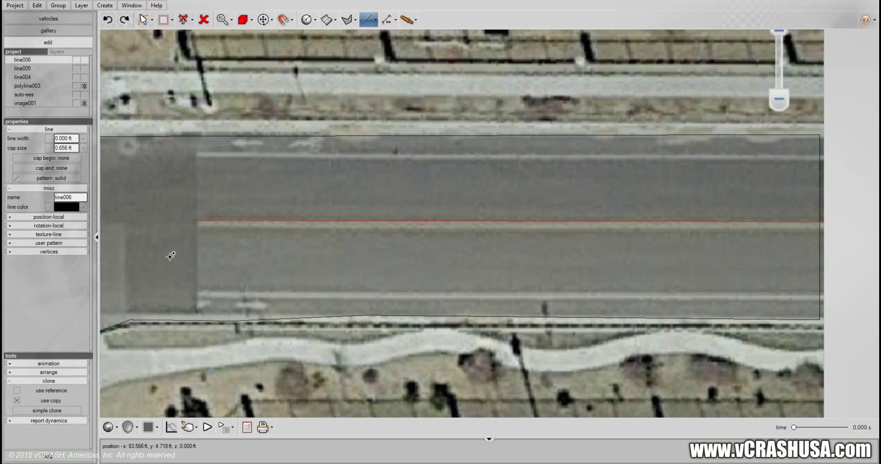
# Set the right arm's center line color to yellow and its line width to 0.5 ft.
pyautogui.click(83, 208)
pyautogui.click(23, 329)
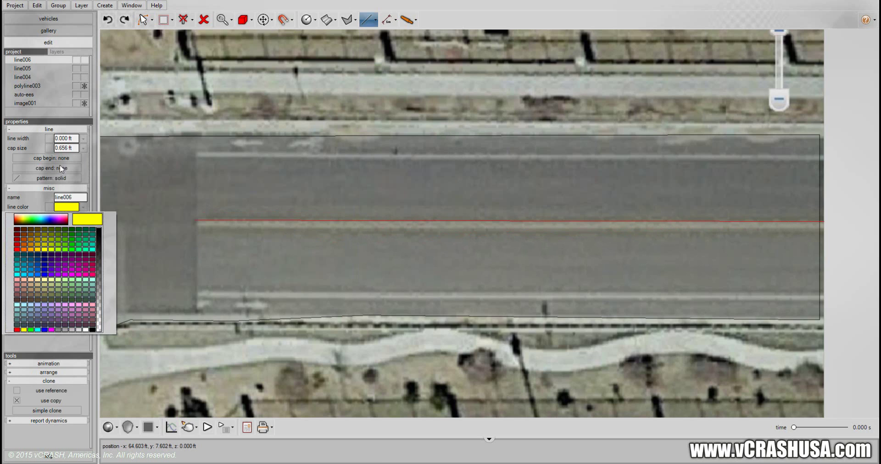
pyautogui.click(70, 139)
pyautogui.write('.5')
pyautogui.press('Return')
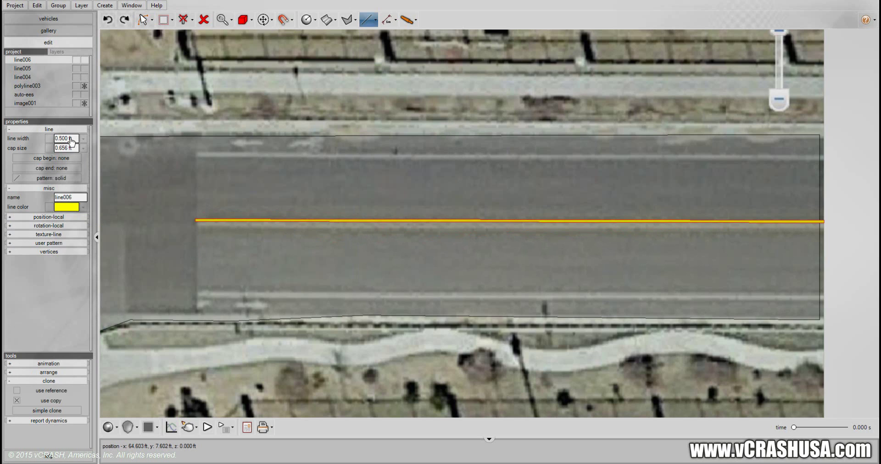
# Nudge the right arm's center line slightly down, then clone it as a copy placed just below to form a double line.
pyautogui.click(152, 20)
pyautogui.click(183, 53)
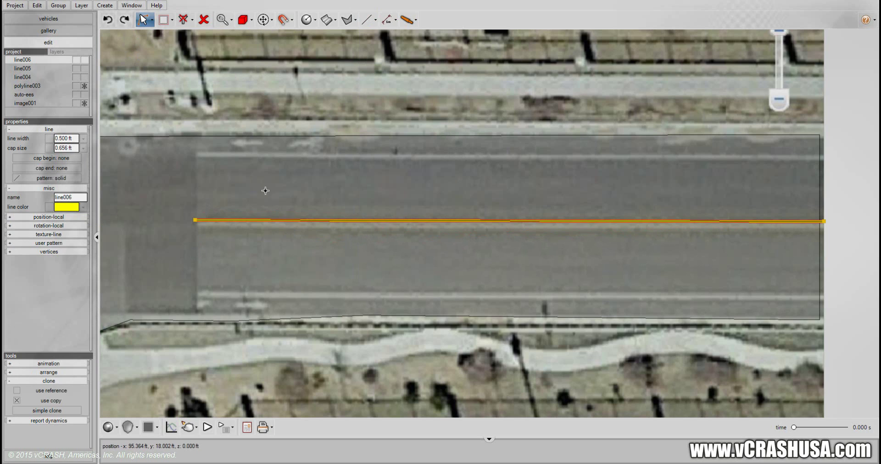
pyautogui.moveTo(303, 224); pyautogui.dragTo(306, 222)
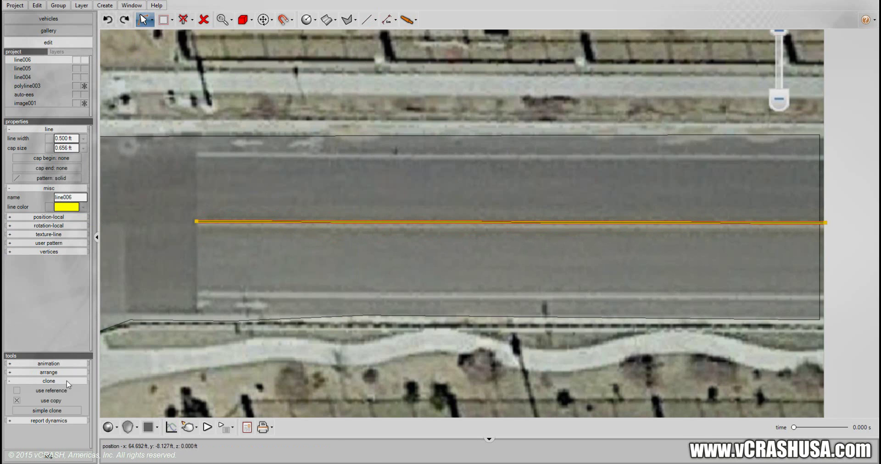
pyautogui.click(50, 412)
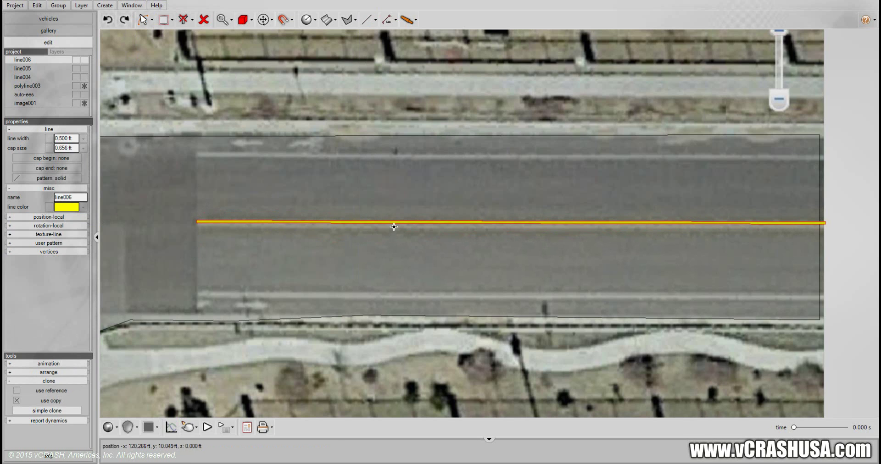
pyautogui.moveTo(396, 223); pyautogui.dragTo(395, 227)
pyautogui.click(675, 238)
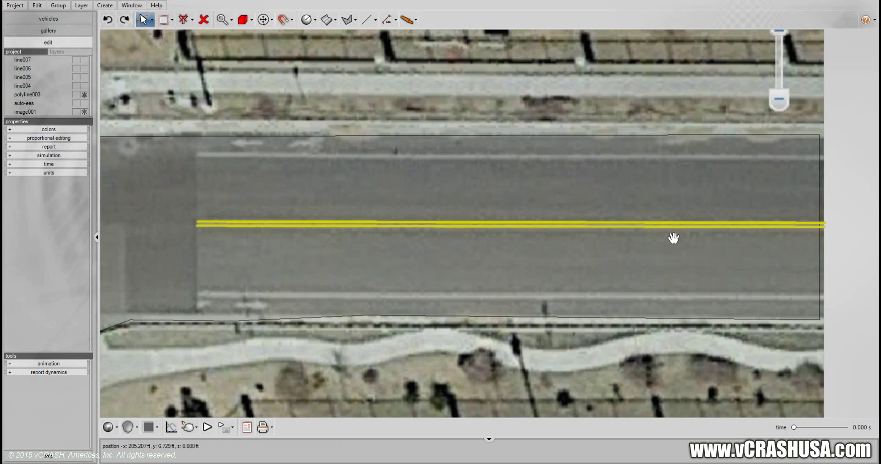
# Clone the lower yellow line onto the right arm's upper white edge marking and align the copy's right end with the marking.
pyautogui.scroll(-2, 513, 260)
pyautogui.scroll(-2, 512, 260)
pyautogui.moveTo(281, 287); pyautogui.dragTo(181, 329)
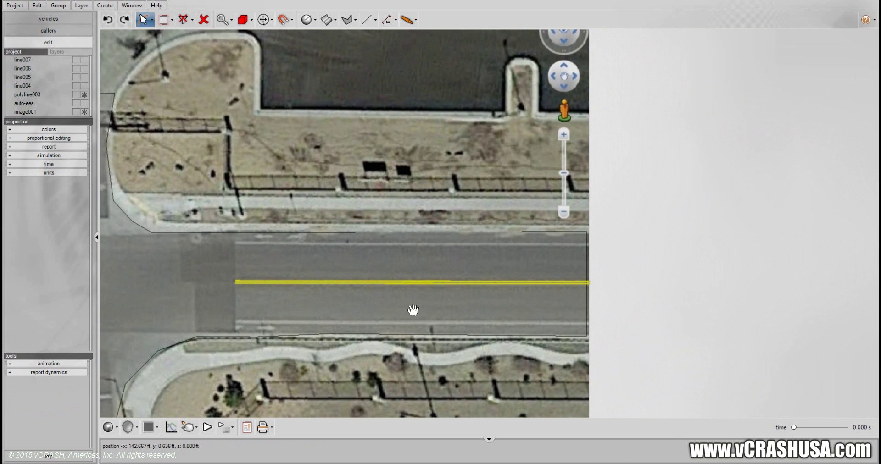
pyautogui.scroll(3, 415, 305)
pyautogui.moveTo(378, 277); pyautogui.dragTo(410, 282)
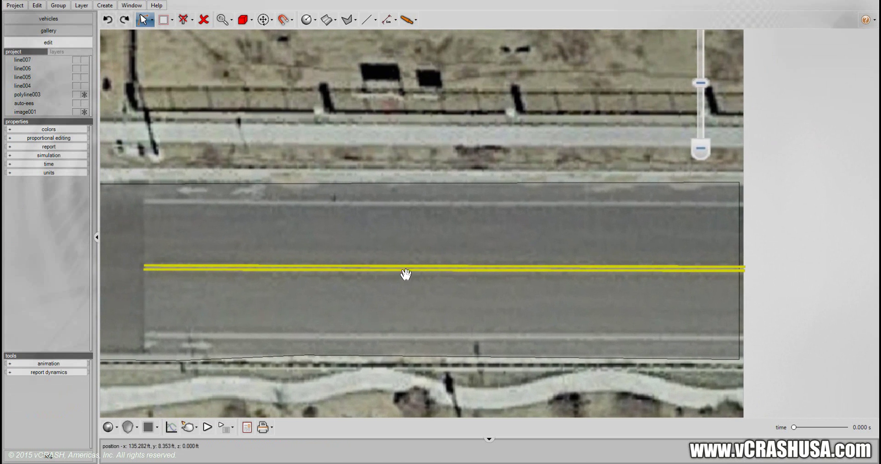
pyautogui.click(404, 269)
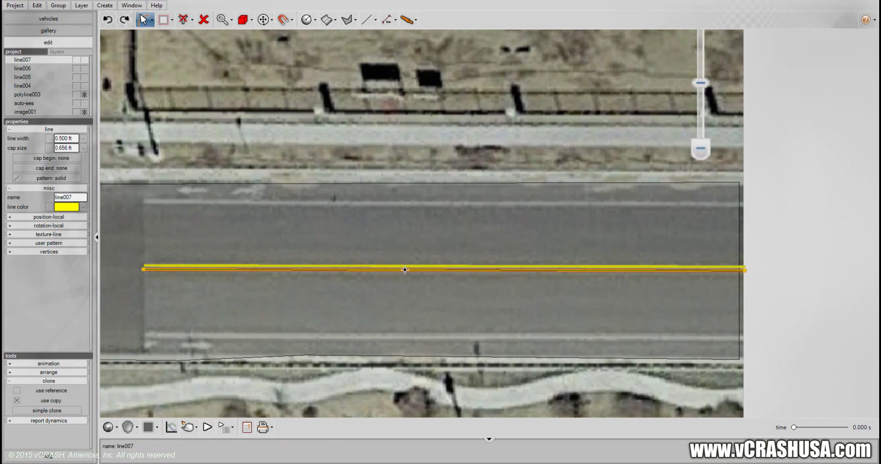
pyautogui.click(65, 411)
pyautogui.moveTo(291, 269)
pyautogui.mouseDown()
pyautogui.moveTo(347, 261)
pyautogui.moveTo(404, 220)
pyautogui.moveTo(461, 206)
pyautogui.moveTo(517, 209)
pyautogui.mouseUp()
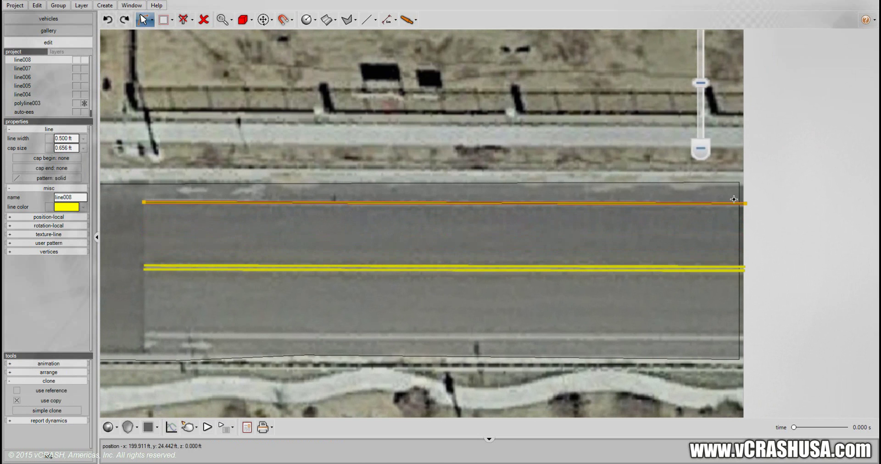
pyautogui.moveTo(746, 203); pyautogui.dragTo(743, 204)
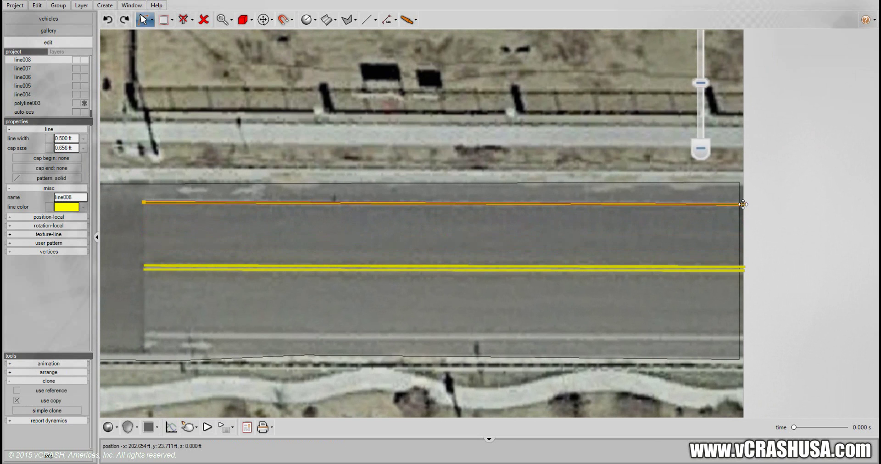
# Change the color of the line on the upper edge marking to white.
pyautogui.click(84, 208)
pyautogui.click(85, 330)
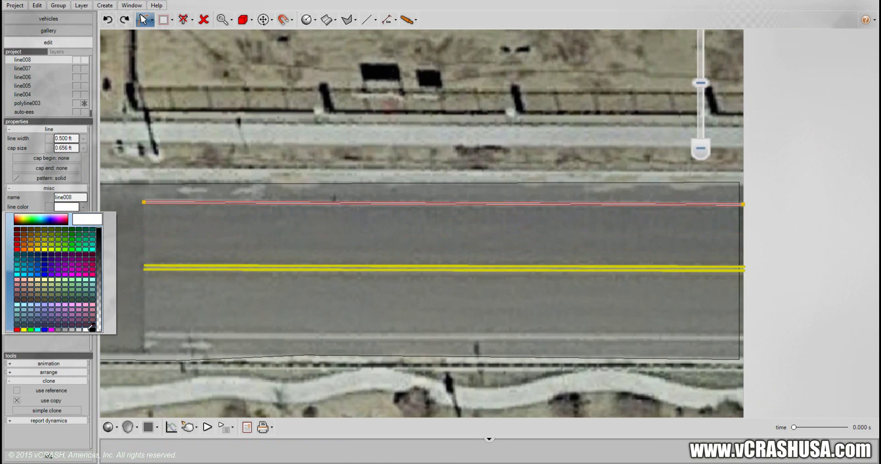
pyautogui.click(305, 202)
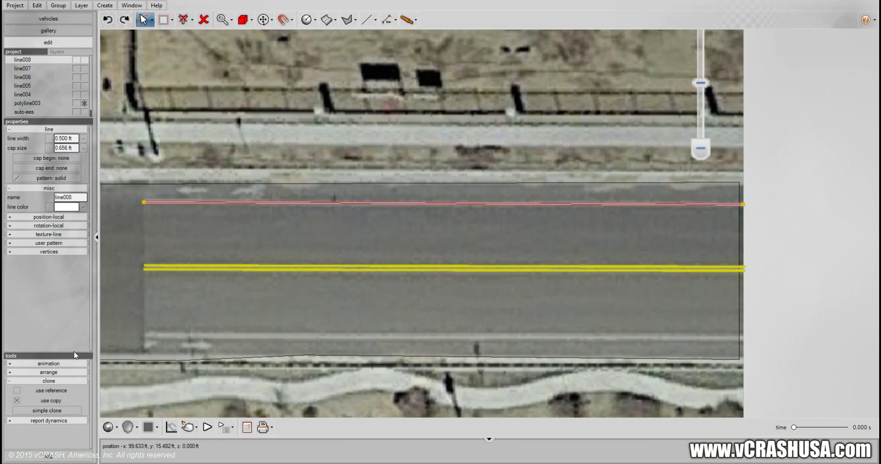
# Clone the white edge line and place the copy over the lower edge marking of the right arm.
pyautogui.click(37, 411)
pyautogui.moveTo(292, 202); pyautogui.dragTo(292, 334)
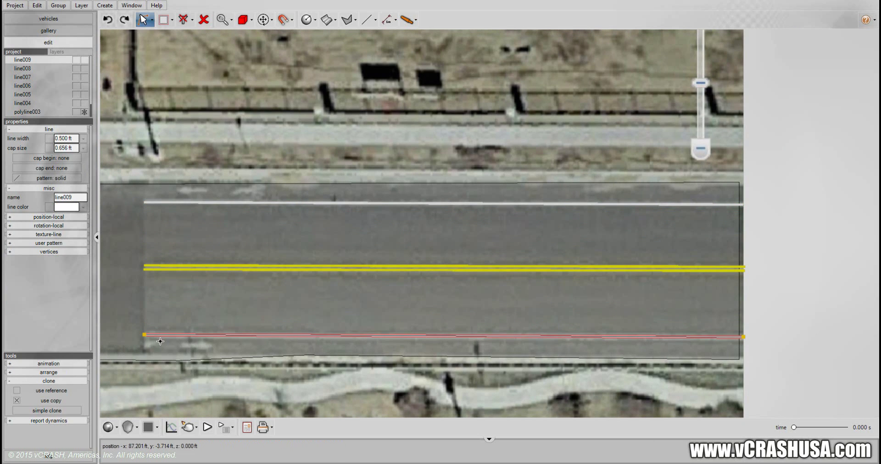
pyautogui.click(766, 243)
# Examine the lane markings on both sides of the intersection against the aerial image.
pyautogui.moveTo(373, 380); pyautogui.dragTo(707, 275)
pyautogui.scroll(-3, 411, 260)
pyautogui.moveTo(250, 262); pyautogui.dragTo(521, 234)
pyautogui.moveTo(115, 257); pyautogui.dragTo(319, 280)
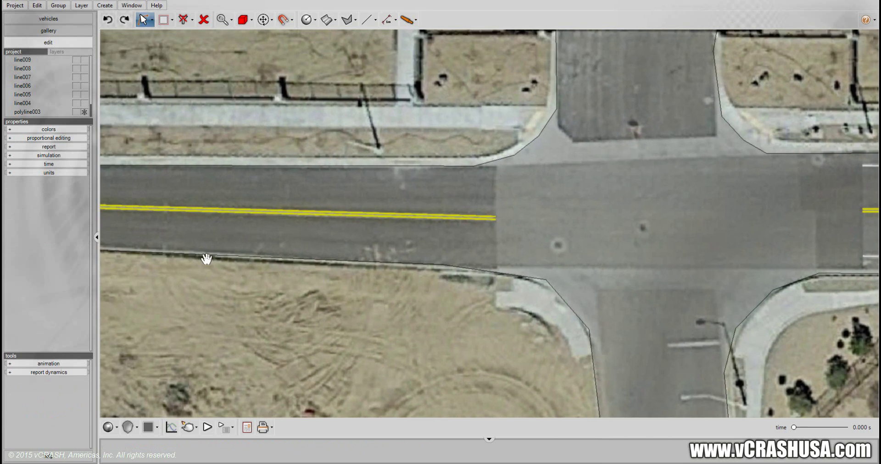
pyautogui.moveTo(209, 260); pyautogui.dragTo(324, 290)
pyautogui.moveTo(689, 275); pyautogui.dragTo(545, 276)
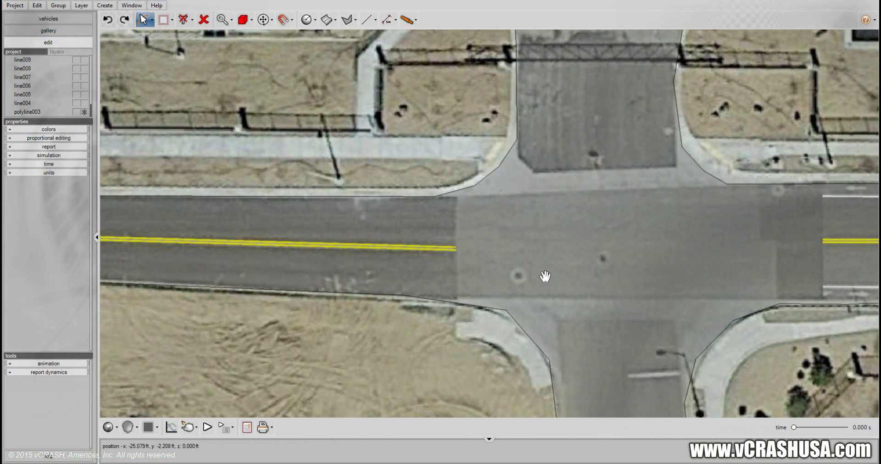
pyautogui.moveTo(618, 267); pyautogui.dragTo(505, 200)
pyautogui.moveTo(570, 301); pyautogui.dragTo(400, 200)
pyautogui.moveTo(577, 187); pyautogui.dragTo(398, 245)
pyautogui.moveTo(469, 196); pyautogui.dragTo(385, 230)
pyautogui.scroll(3, 338, 251)
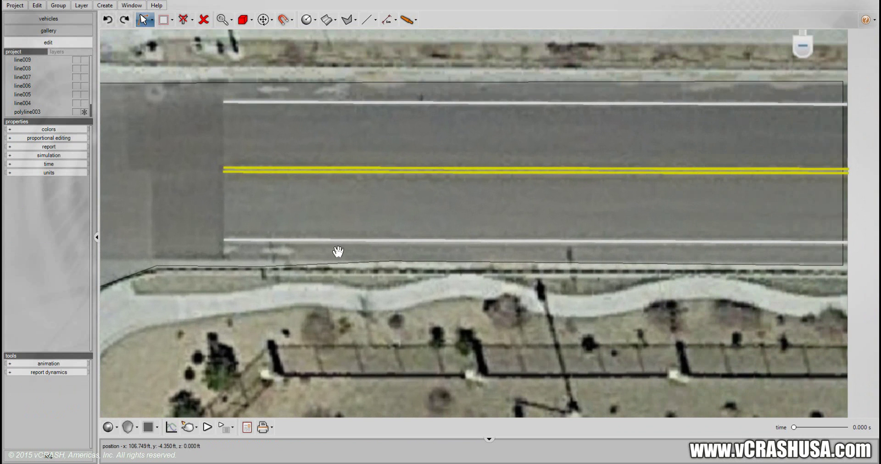
# Draw a short horizontal line over the painted arrow above the upper white edge line, ending it on the arrow's left side.
pyautogui.moveTo(321, 138); pyautogui.dragTo(446, 251)
pyautogui.scroll(3, 348, 206)
pyautogui.click(375, 20)
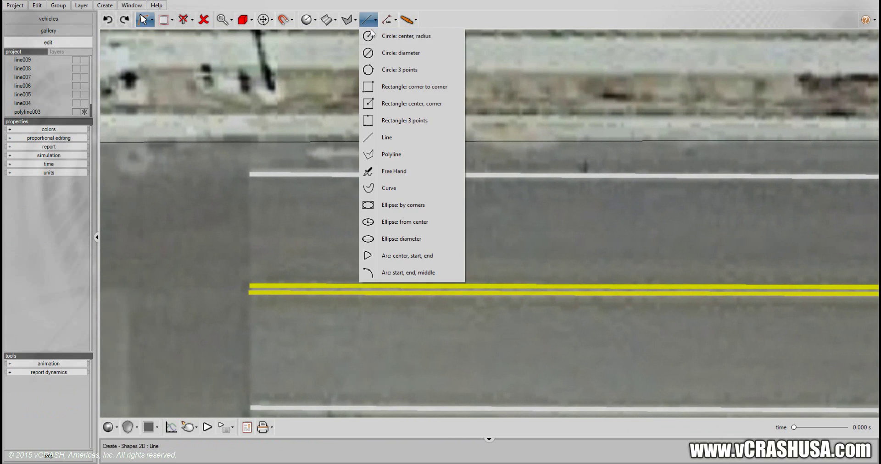
pyautogui.click(387, 137)
pyautogui.click(358, 154)
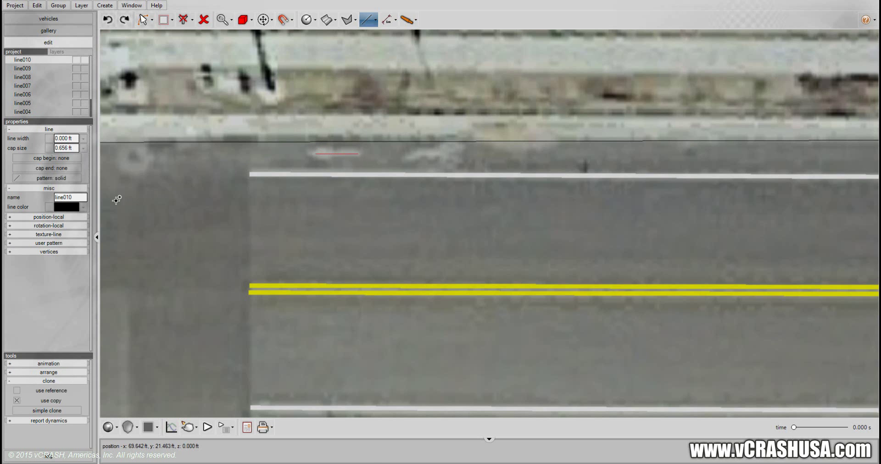
# Set the short line's color to white, its line width to 1 ft and its cap size to 2 ft.
pyautogui.click(66, 207)
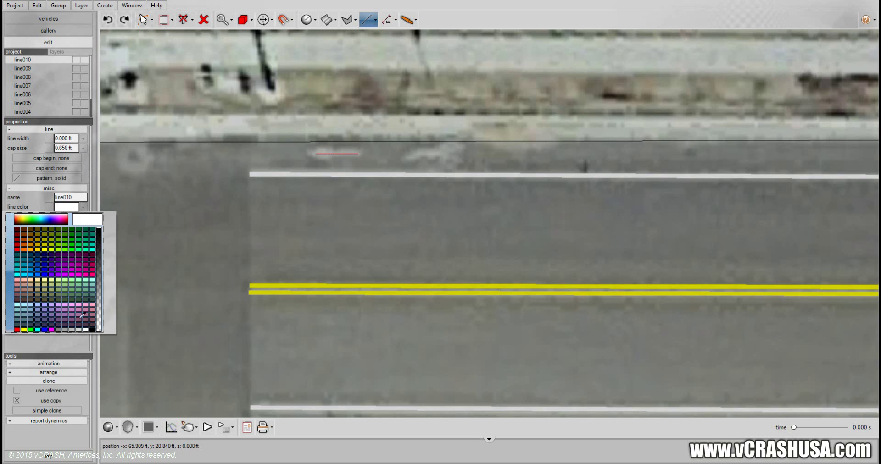
pyautogui.click(87, 328)
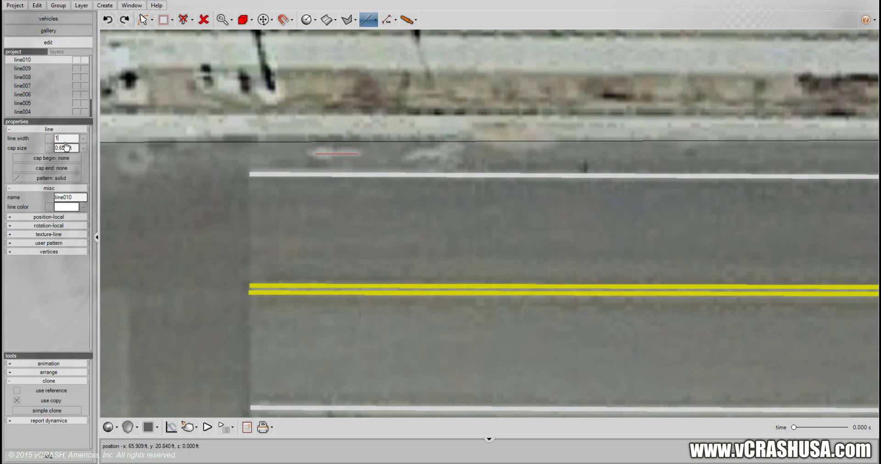
pyautogui.write('1')
pyautogui.press('Return')
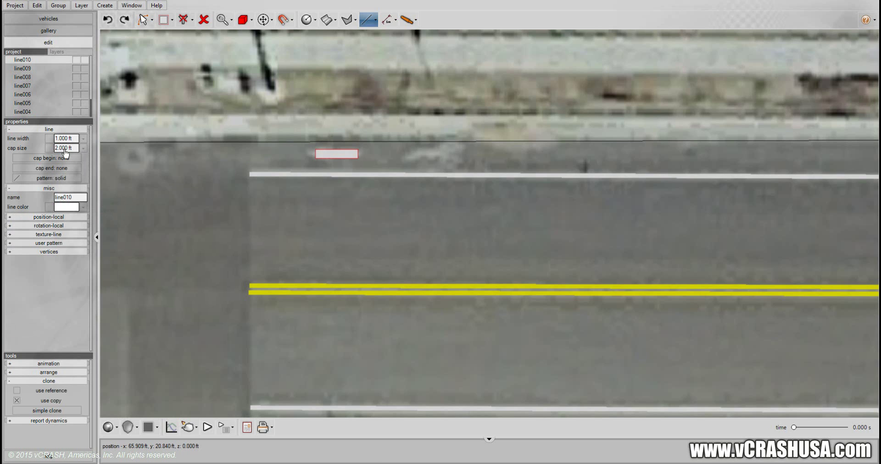
# Give the short white line an arrow end cap and extend its tip slightly to the left.
pyautogui.click(63, 167)
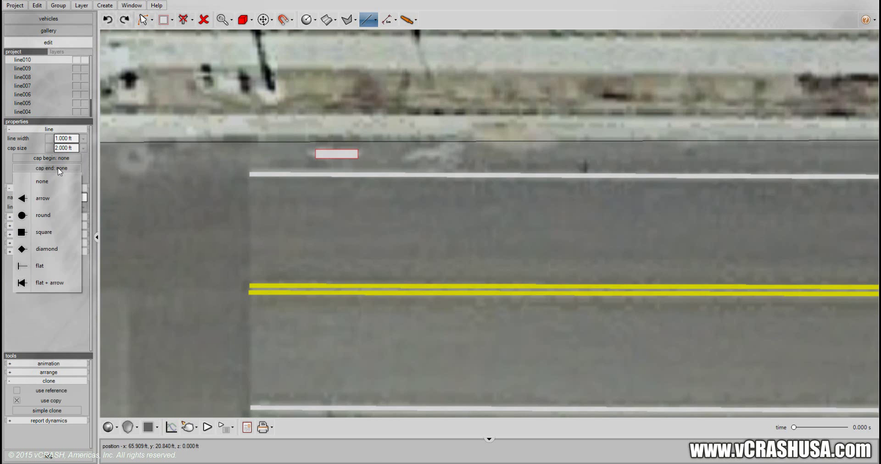
pyautogui.click(43, 199)
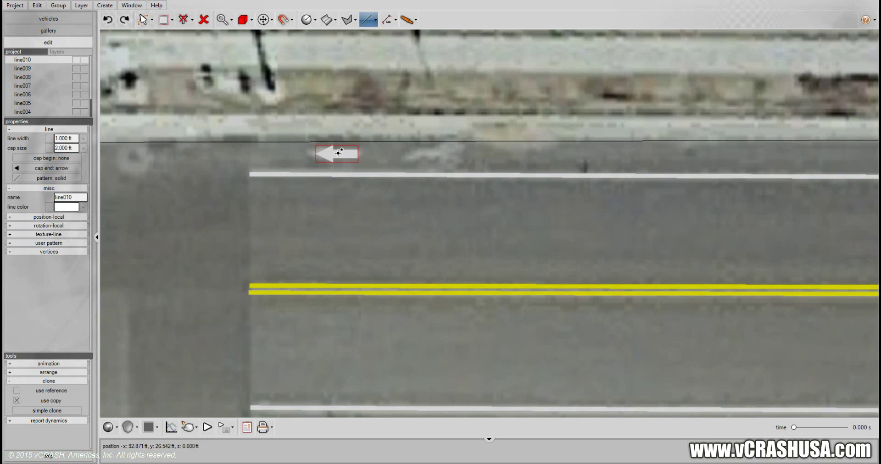
pyautogui.click(149, 20)
pyautogui.click(179, 53)
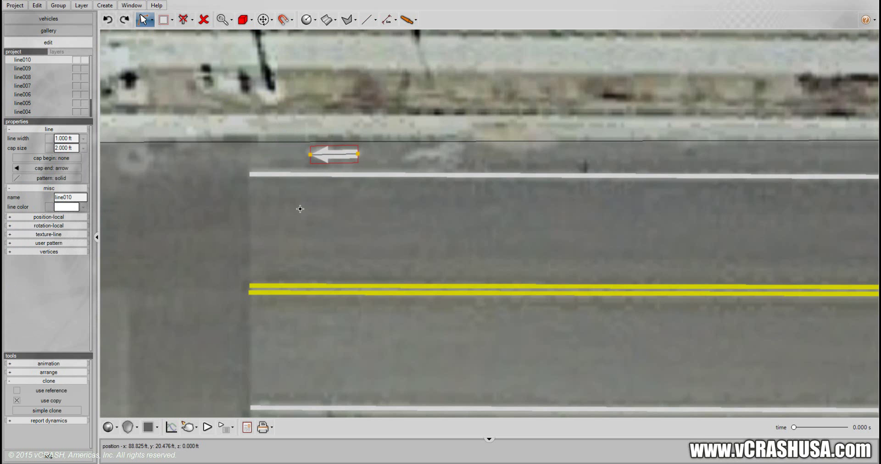
# Clone the white lane arrow, place the copy below the lower white edge line and turn it to point right.
pyautogui.scroll(-2, 299, 209)
pyautogui.click(335, 252)
pyautogui.moveTo(340, 248); pyautogui.dragTo(311, 187, button='middle')
pyautogui.click(306, 89)
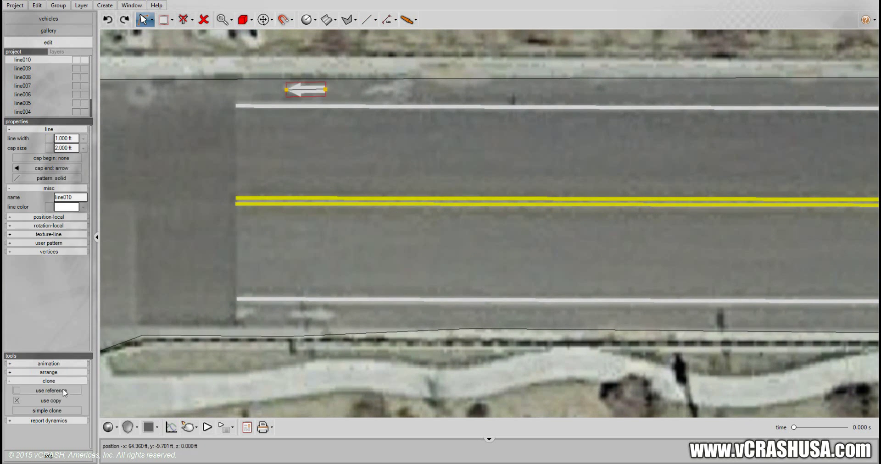
pyautogui.click(47, 410)
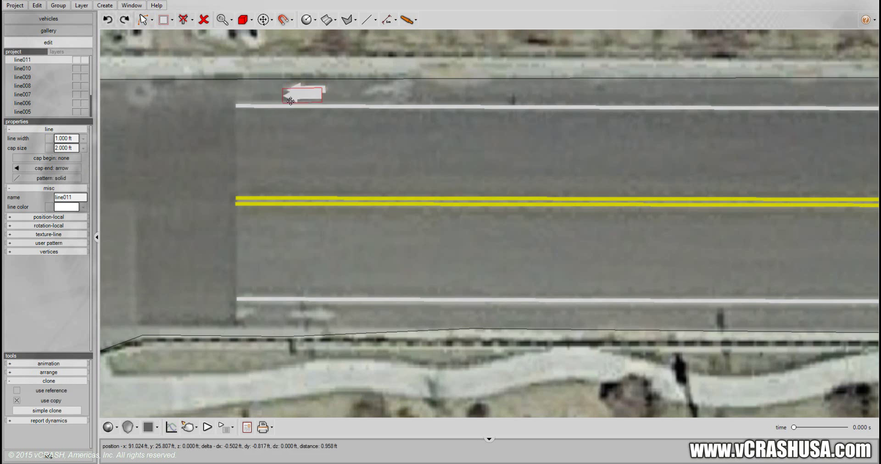
pyautogui.moveTo(302, 97)
pyautogui.mouseDown()
pyautogui.moveTo(259, 304)
pyautogui.moveTo(337, 329)
pyautogui.moveTo(303, 294)
pyautogui.moveTo(266, 318)
pyautogui.moveTo(318, 315)
pyautogui.moveTo(302, 317)
pyautogui.mouseUp()
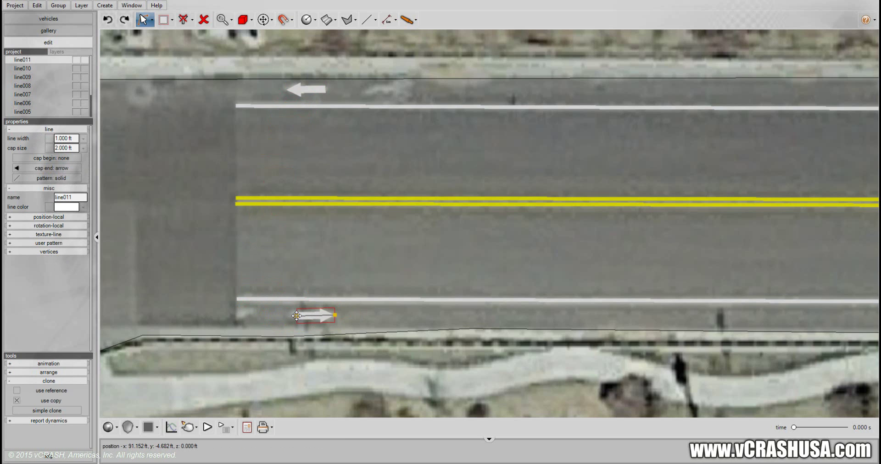
pyautogui.moveTo(372, 321); pyautogui.dragTo(280, 316)
pyautogui.scroll(-3, 280, 316)
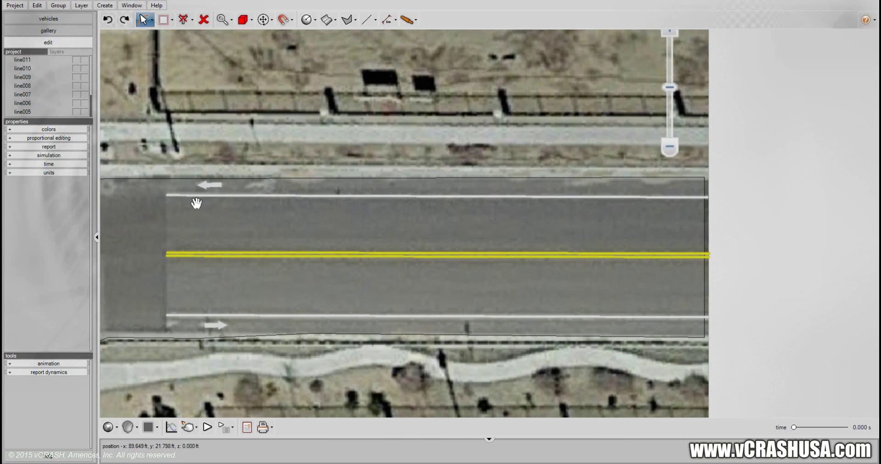
pyautogui.click(216, 186)
pyautogui.moveTo(220, 187); pyautogui.dragTo(220, 187)
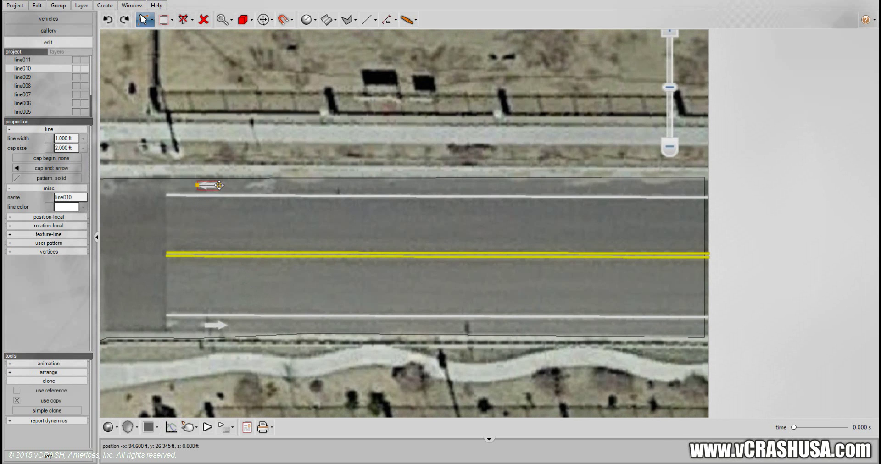
# Draw a line over the painted stop bar on the lower side road, from its right end to its left end.
pyautogui.click(228, 226)
pyautogui.moveTo(200, 245); pyautogui.dragTo(344, 263)
pyautogui.moveTo(290, 263); pyautogui.dragTo(457, 235)
pyautogui.moveTo(325, 292); pyautogui.dragTo(498, 291)
pyautogui.scroll(-3, 392, 289)
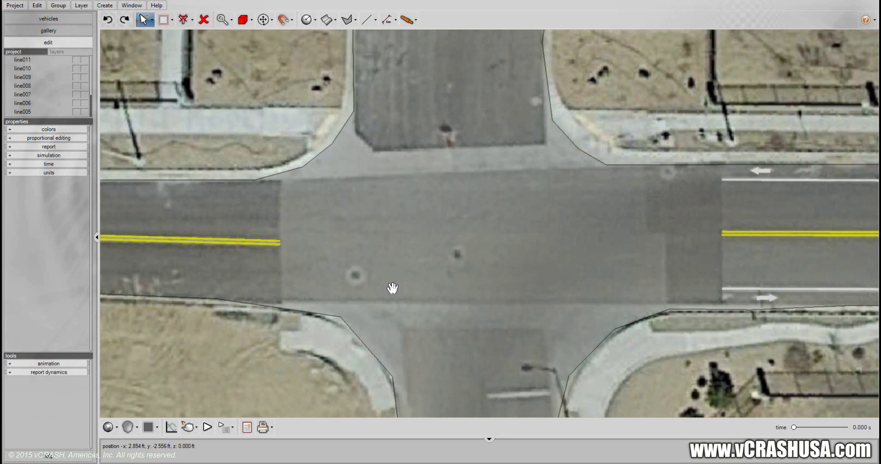
pyautogui.moveTo(276, 275); pyautogui.dragTo(293, 230)
pyautogui.moveTo(424, 304); pyautogui.dragTo(370, 213)
pyautogui.scroll(5, 431, 252)
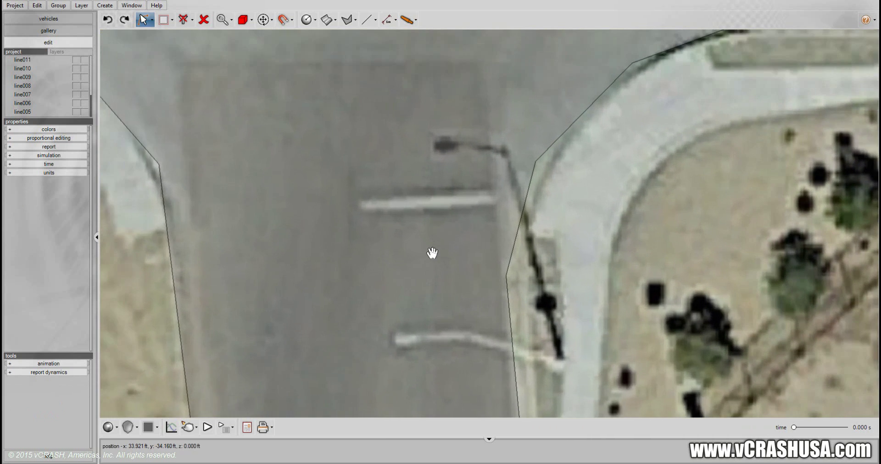
pyautogui.moveTo(401, 261); pyautogui.dragTo(348, 272)
pyautogui.click(375, 20)
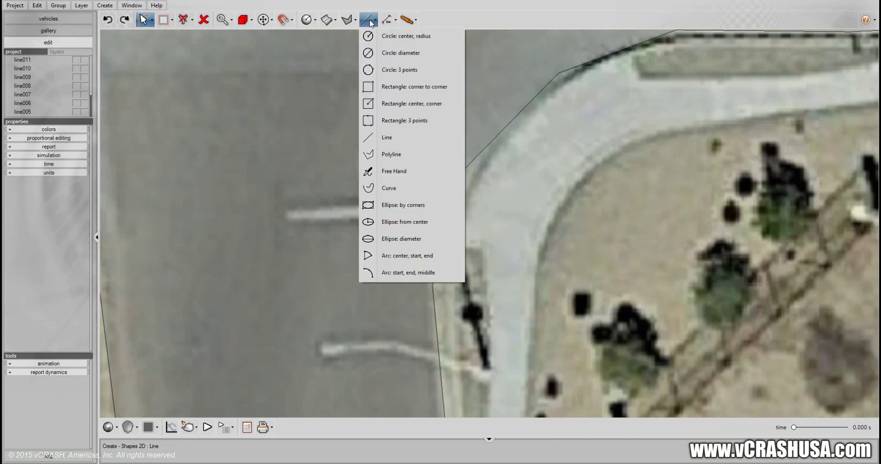
pyautogui.click(387, 138)
pyautogui.moveTo(421, 209); pyautogui.dragTo(353, 215)
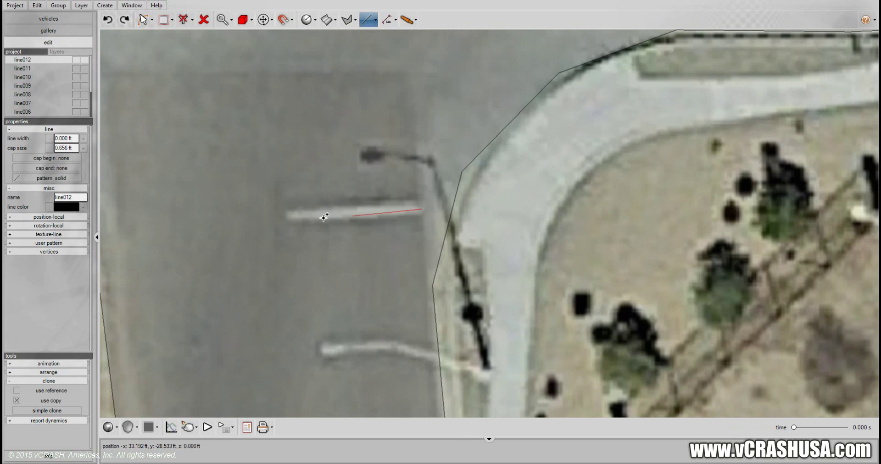
pyautogui.moveTo(290, 219); pyautogui.dragTo(287, 216)
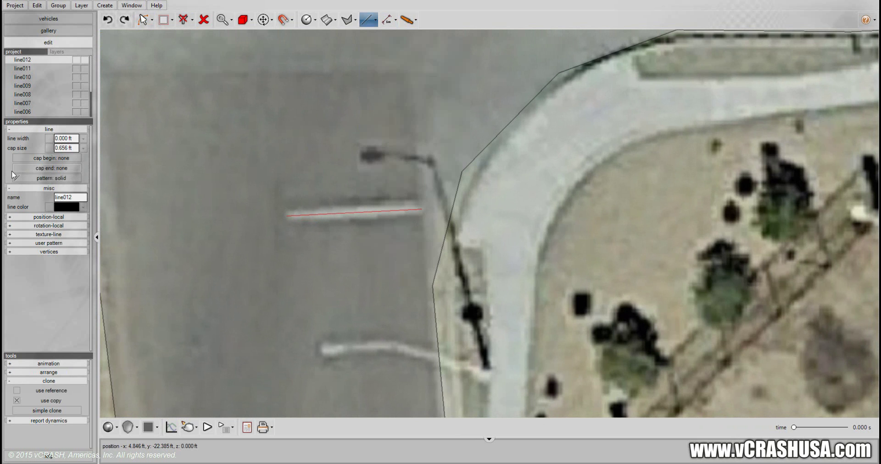
# Set the stop line's width to 2 ft and its color to white.
pyautogui.write('2')
pyautogui.press('Return')
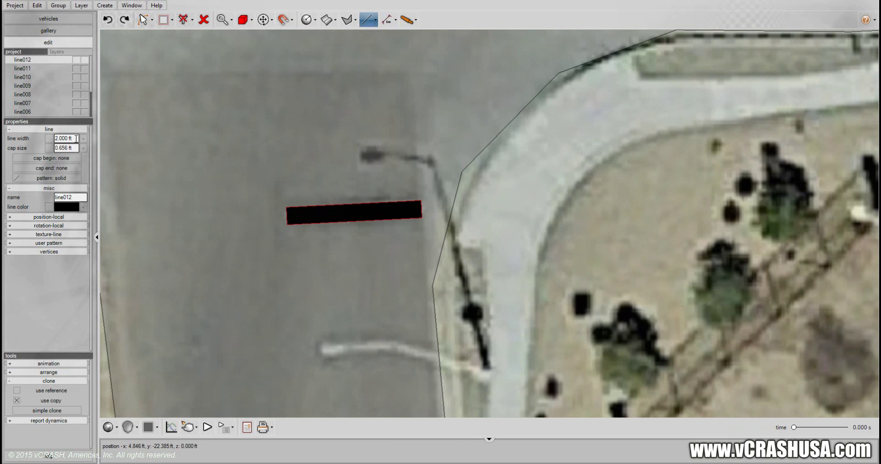
pyautogui.click(84, 208)
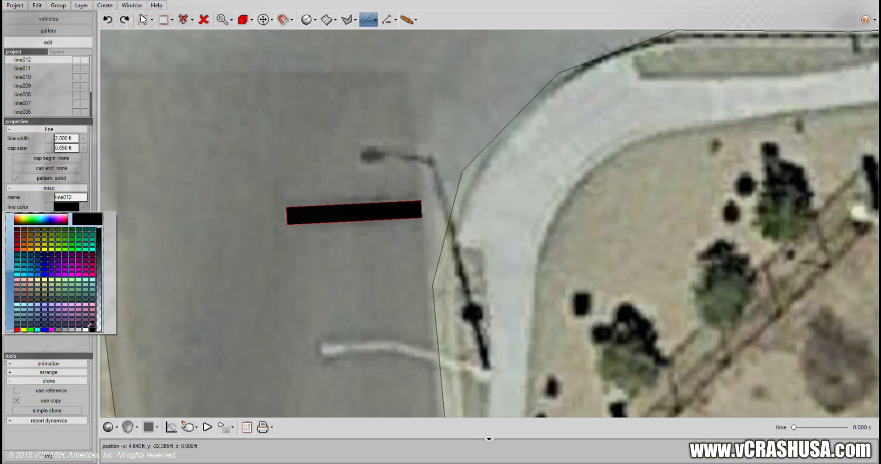
pyautogui.click(86, 329)
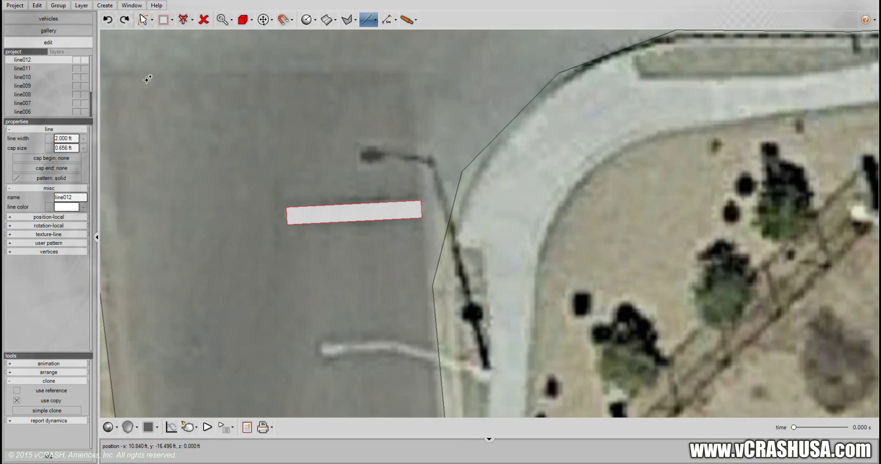
# Examine the finished road markings across the whole intersection and along the lower side road.
pyautogui.click(152, 20)
pyautogui.click(158, 68)
pyautogui.scroll(-1, 264, 116)
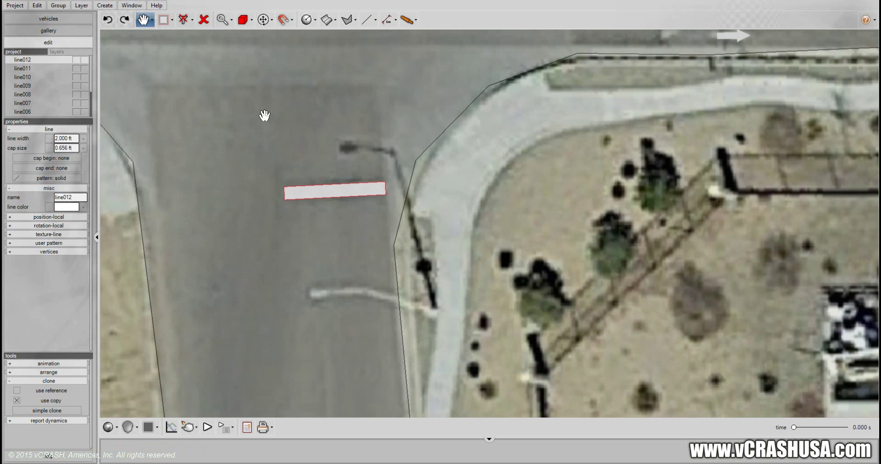
pyautogui.moveTo(264, 116); pyautogui.dragTo(229, 320)
pyautogui.scroll(-3, 305, 238)
pyautogui.moveTo(294, 180); pyautogui.dragTo(272, 198)
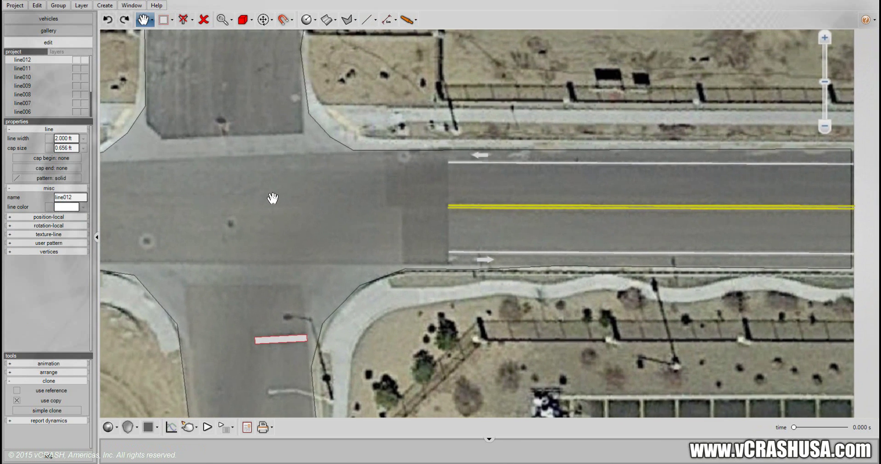
pyautogui.moveTo(210, 249); pyautogui.dragTo(475, 179)
pyautogui.moveTo(474, 244); pyautogui.dragTo(329, 220)
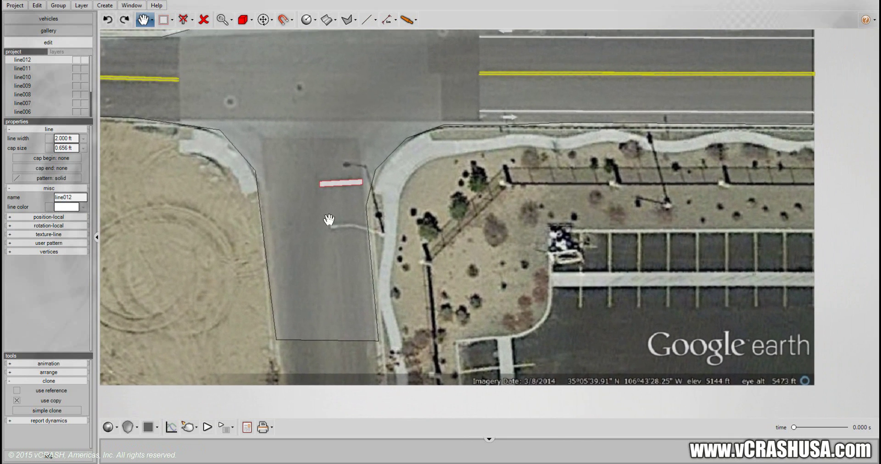
pyautogui.moveTo(481, 153); pyautogui.dragTo(312, 244)
pyautogui.moveTo(267, 192); pyautogui.dragTo(252, 248)
pyautogui.moveTo(240, 299); pyautogui.dragTo(292, 241)
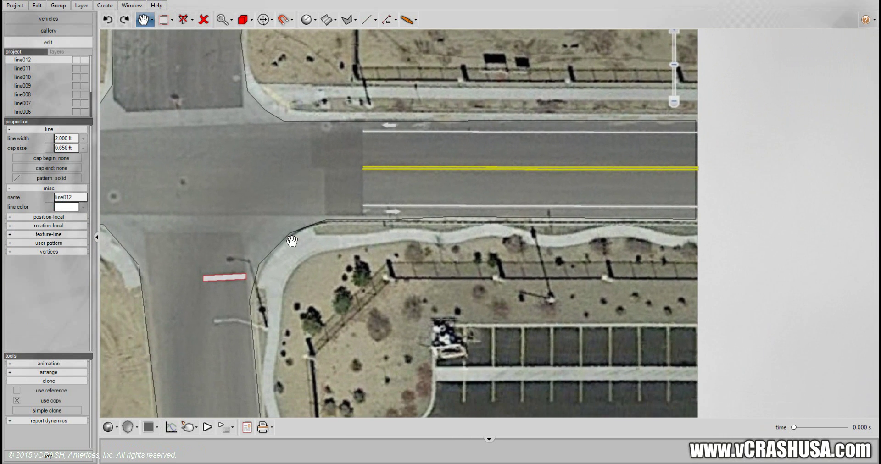
pyautogui.moveTo(294, 333); pyautogui.dragTo(335, 230)
# Place a traffic sign beside the lower side road, at the sidewalk edge by the base of the street light.
pyautogui.scroll(10, 323, 238)
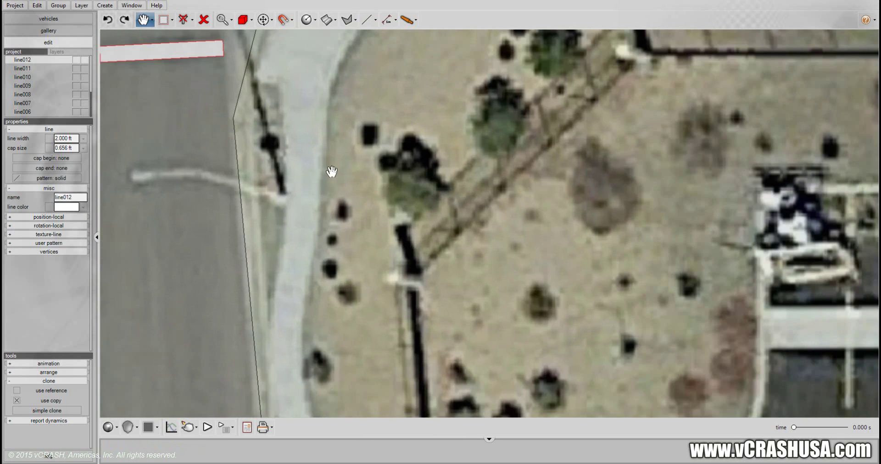
pyautogui.moveTo(331, 172); pyautogui.dragTo(330, 216)
pyautogui.moveTo(283, 231); pyautogui.dragTo(287, 228)
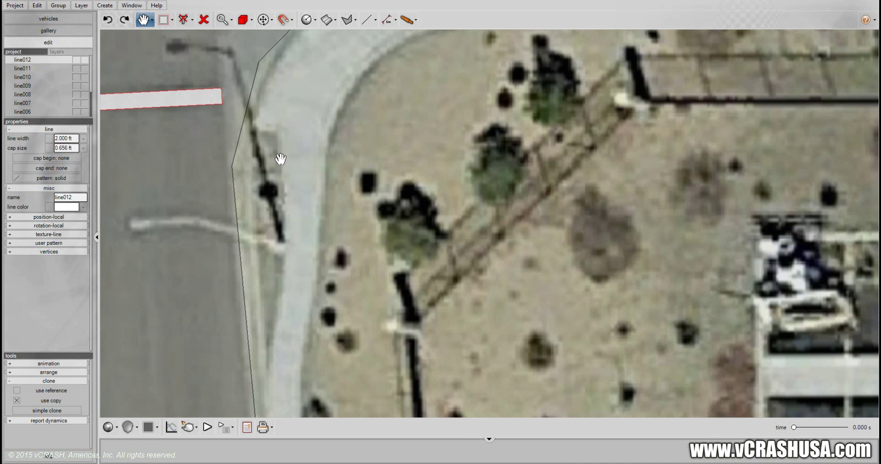
pyautogui.click(332, 20)
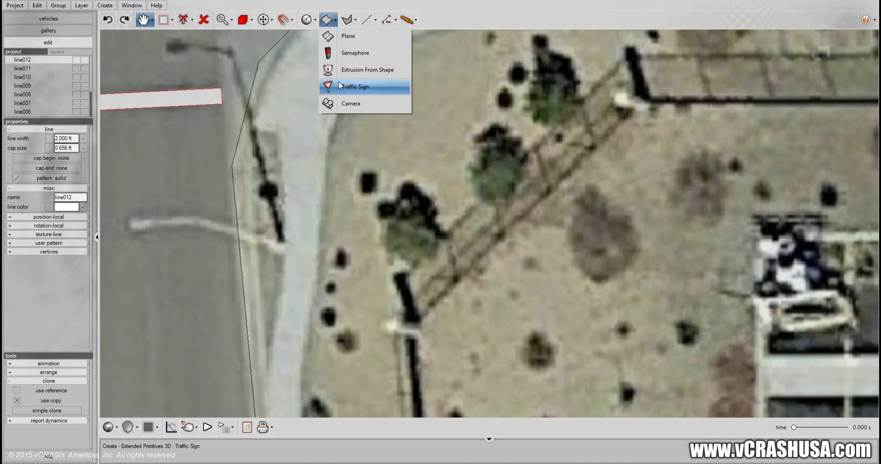
pyautogui.click(294, 249)
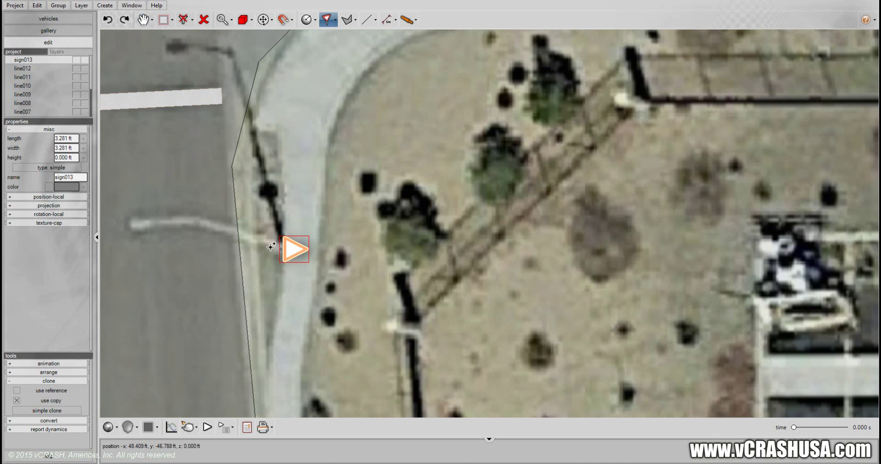
# Switch to a perspective 3D view and rotate the traffic sign to face vehicles approaching on the side road.
pyautogui.click(128, 427)
pyautogui.click(161, 308)
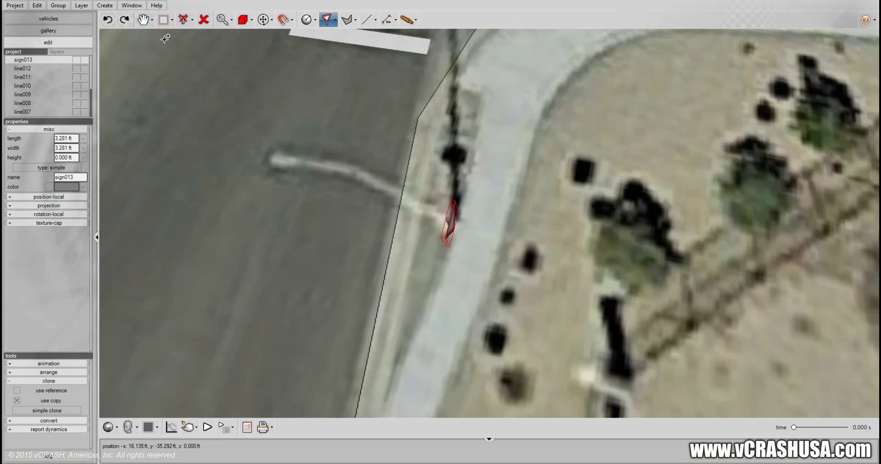
pyautogui.moveTo(461, 260); pyautogui.dragTo(465, 228, button='middle')
pyautogui.click(152, 20)
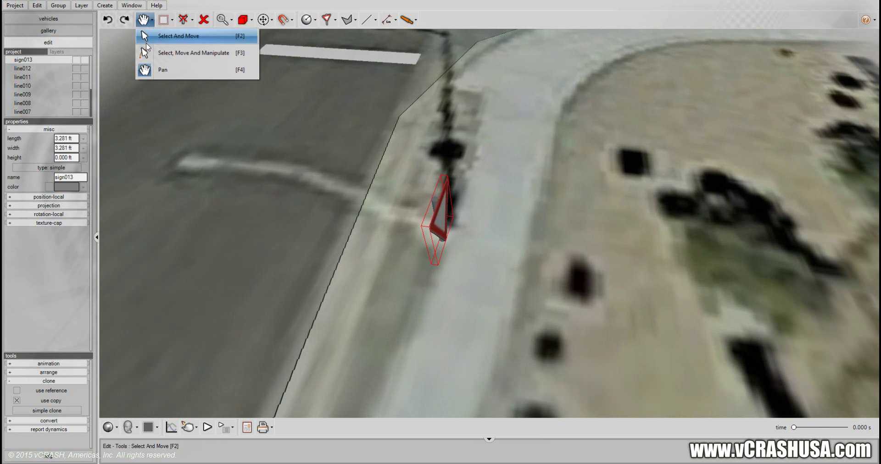
pyautogui.click(193, 53)
pyautogui.click(152, 20)
pyautogui.click(154, 37)
pyautogui.moveTo(443, 226); pyautogui.dragTo(463, 277)
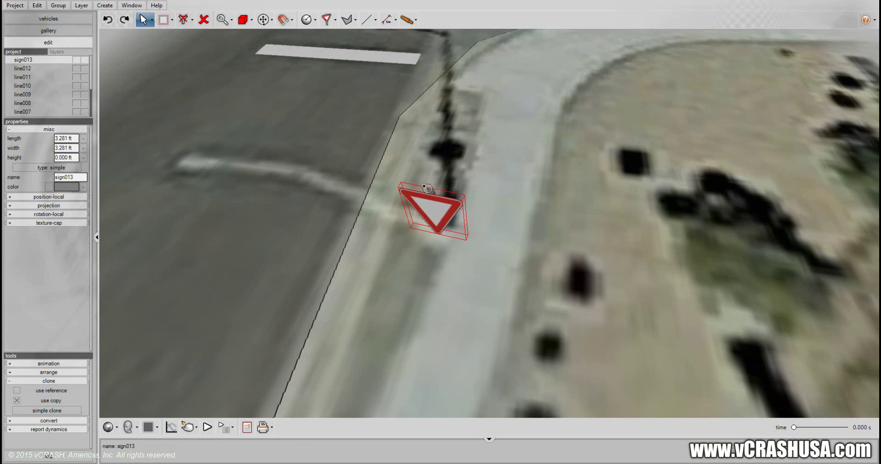
# Raise the traffic sign's local z position to about 4.17 ft.
pyautogui.click(31, 201)
pyautogui.click(83, 225)
pyautogui.moveTo(69, 237); pyautogui.dragTo(72, 237)
# Set the sign's local z position to 0 ft and its height to about 6.7 ft so it stands on a pole.
pyautogui.click(83, 158)
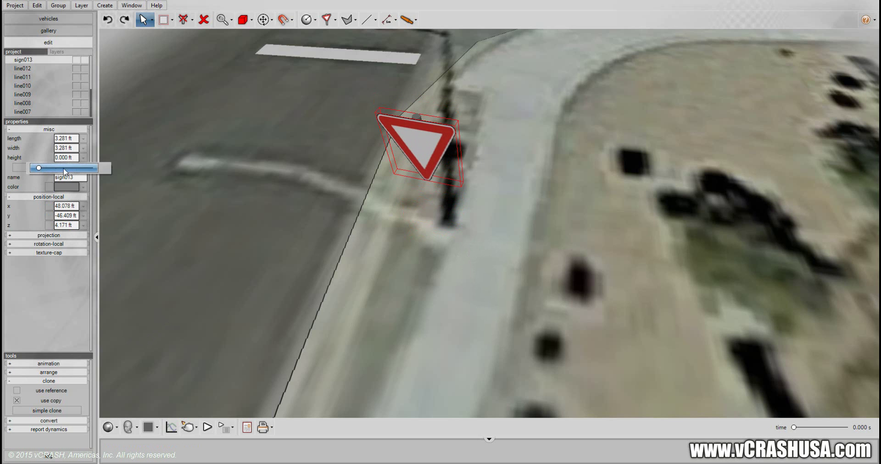
pyautogui.moveTo(45, 169); pyautogui.dragTo(58, 169)
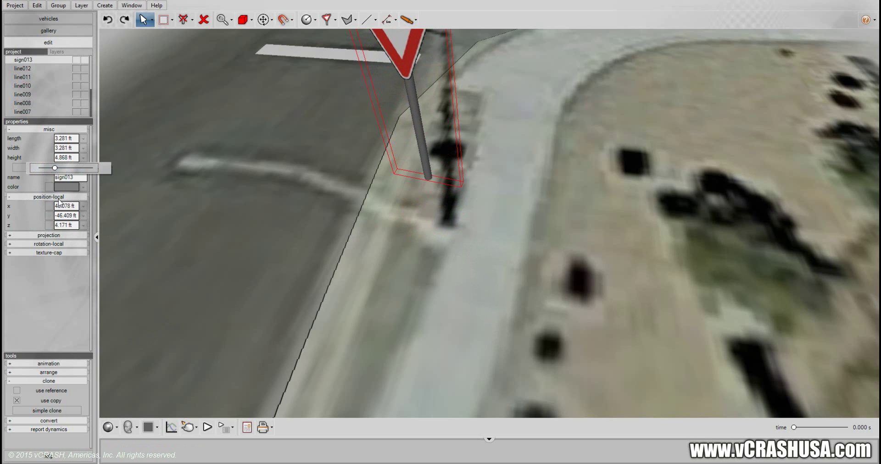
pyautogui.write('0')
pyautogui.press('Return')
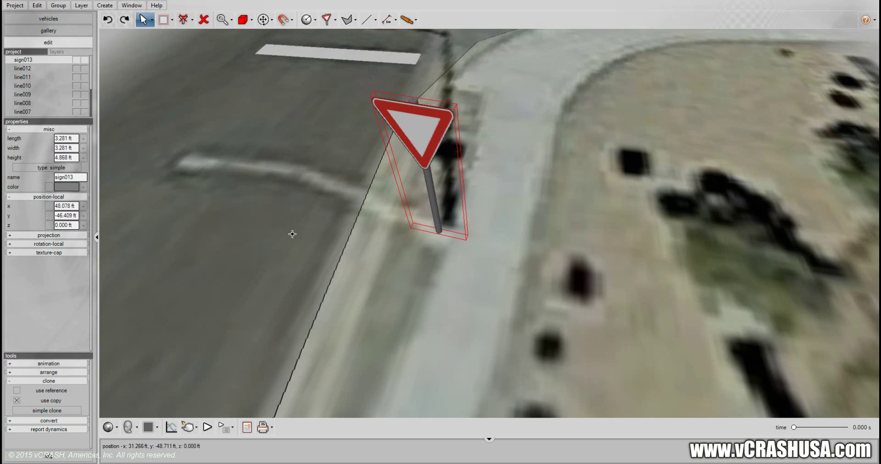
pyautogui.moveTo(388, 306); pyautogui.dragTo(362, 275, button='middle')
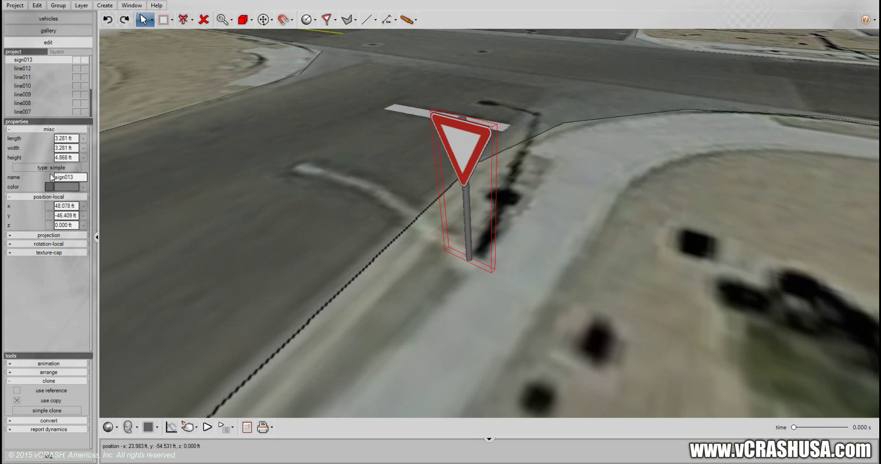
pyautogui.click(83, 158)
pyautogui.moveTo(55, 168); pyautogui.dragTo(60, 168)
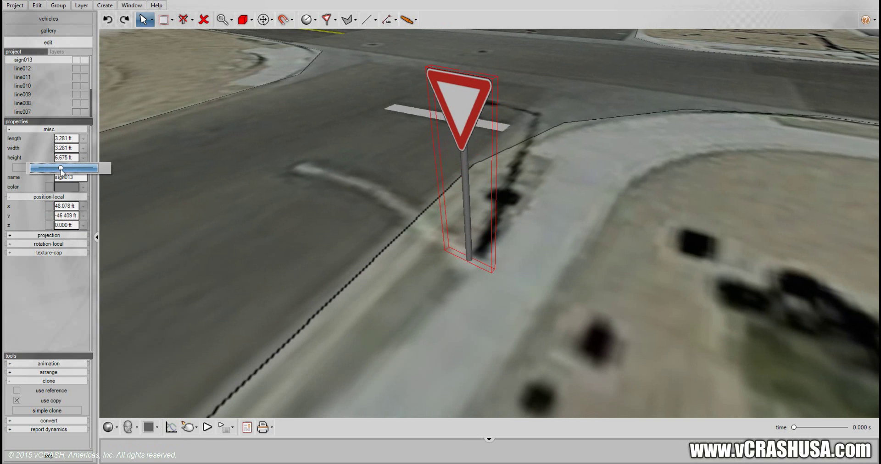
# Apply the STOP sign texture c2 from the command signs gallery to the traffic sign, replacing its current cap texture.
pyautogui.click(41, 30)
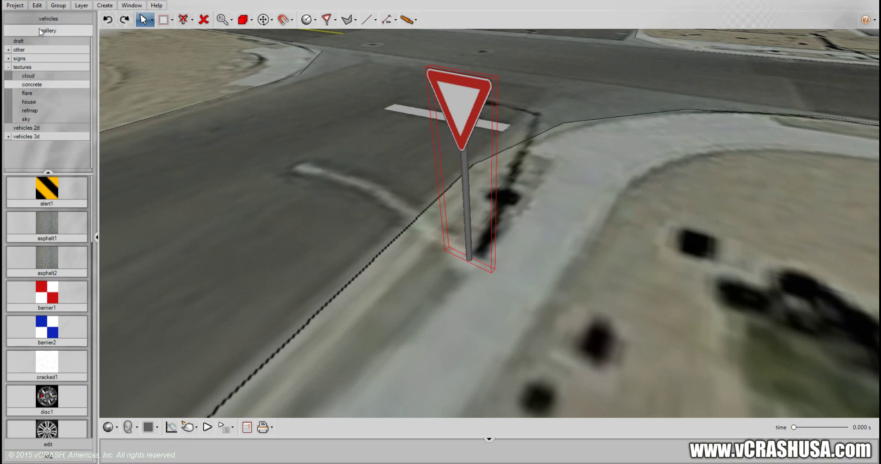
pyautogui.click(8, 59)
pyautogui.click(35, 76)
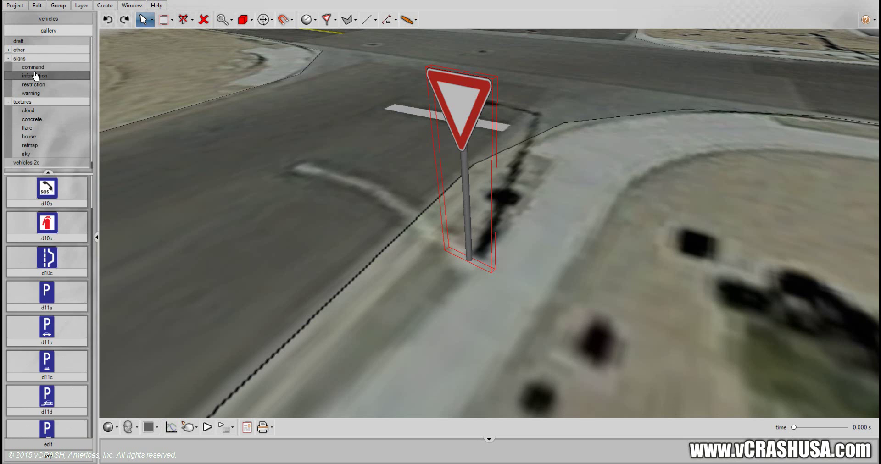
pyautogui.click(34, 67)
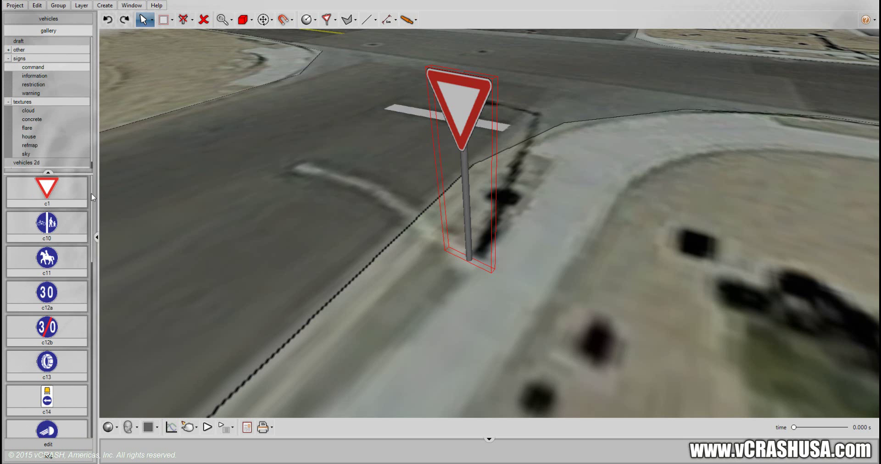
pyautogui.scroll(-8, 78, 297)
pyautogui.scroll(1, 46, 257)
pyautogui.click(44, 248)
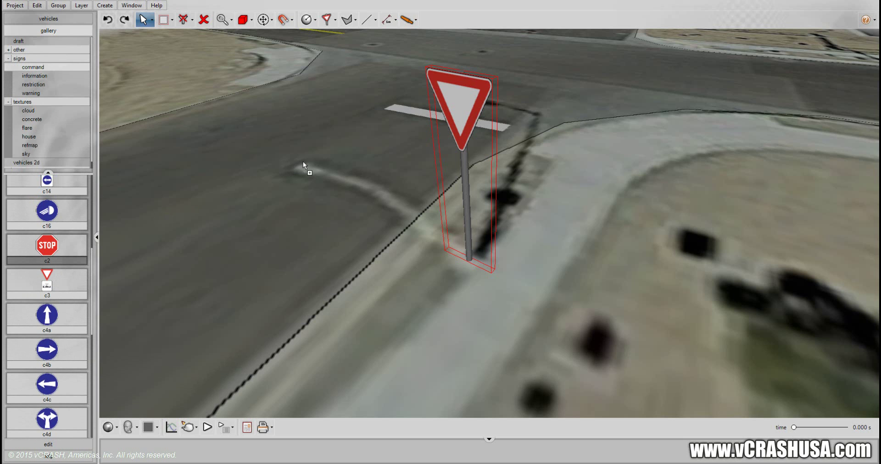
pyautogui.moveTo(461, 106); pyautogui.dragTo(461, 106)
pyautogui.click(407, 263)
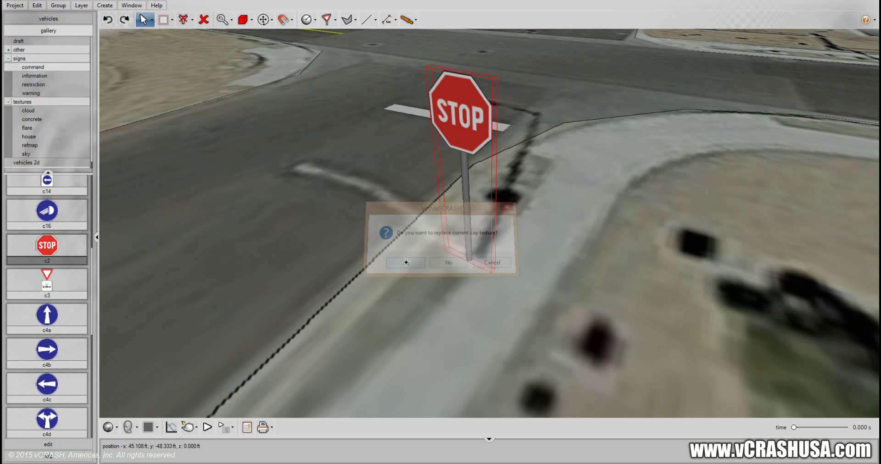
pyautogui.moveTo(470, 245); pyautogui.dragTo(435, 260, button='middle')
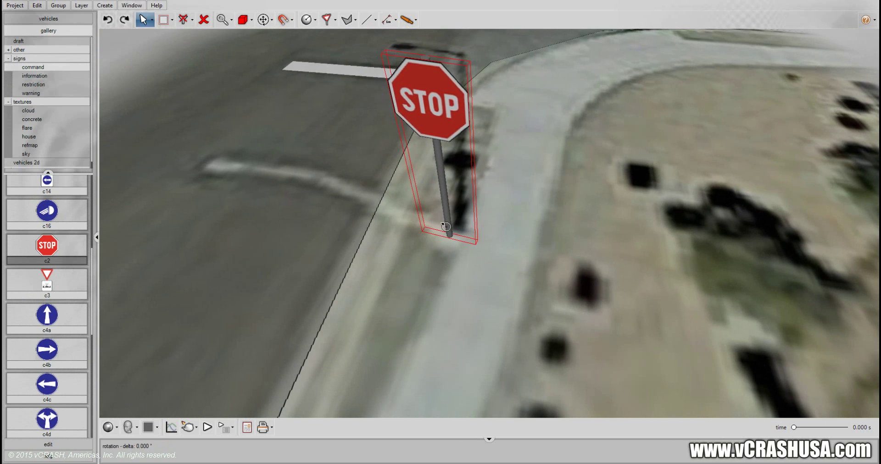
# Shift the stop sign about 0.46 ft so its post sits at the base of the pole shadow, and return to the top view.
pyautogui.moveTo(443, 183); pyautogui.dragTo(447, 178)
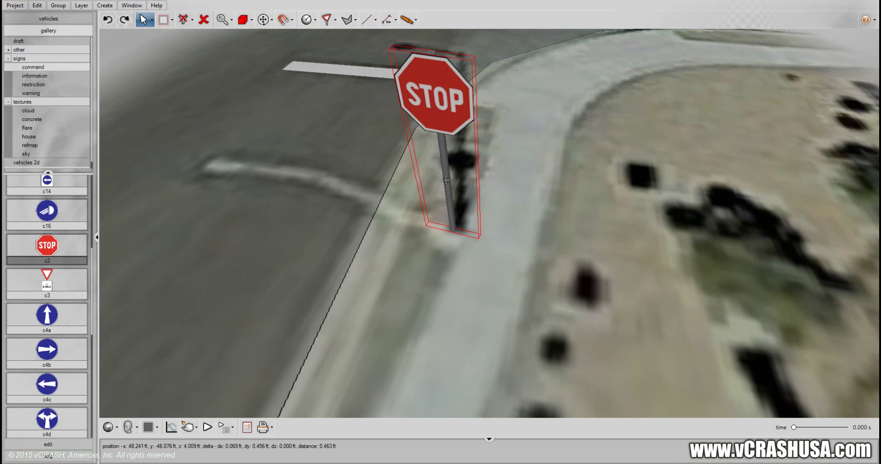
pyautogui.click(127, 430)
pyautogui.click(148, 394)
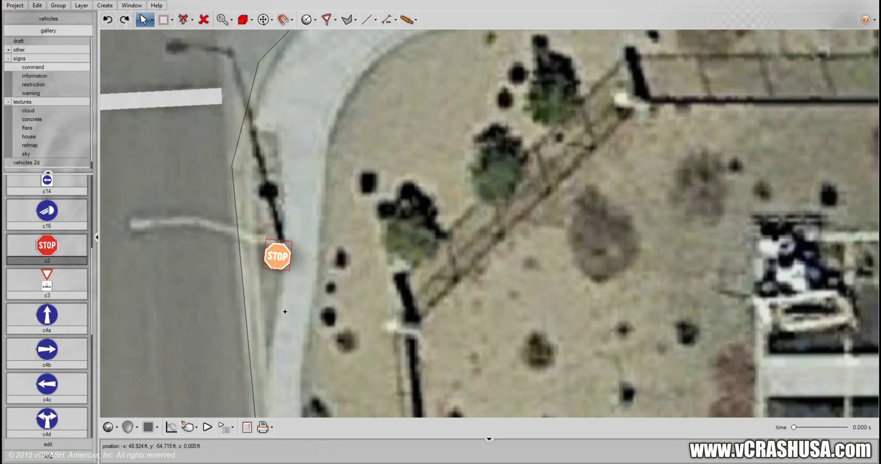
# Freeze the stop sign and all the road lines, line004 to line012, in the project's object list.
pyautogui.moveTo(303, 291); pyautogui.dragTo(460, 289, button='middle')
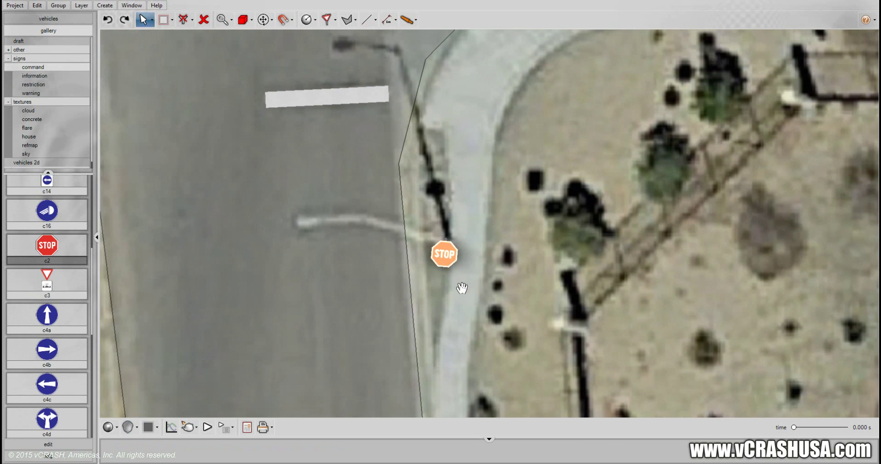
pyautogui.scroll(-4, 454, 289)
pyautogui.moveTo(480, 229); pyautogui.dragTo(527, 311, button='middle')
pyautogui.scroll(-2, 480, 290)
pyautogui.scroll(-4, 467, 324)
pyautogui.scroll(3, 470, 333)
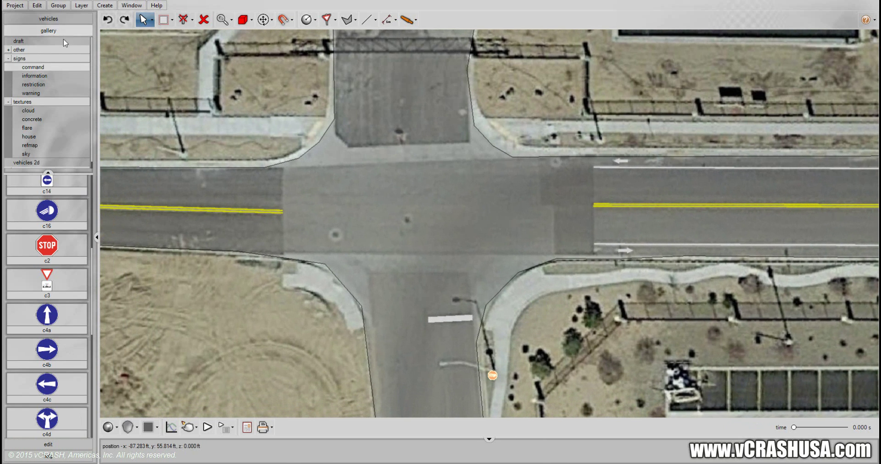
pyautogui.moveTo(171, 115); pyautogui.dragTo(518, 123, button='middle')
pyautogui.moveTo(252, 146); pyautogui.dragTo(203, 148, button='middle')
pyautogui.click(74, 446)
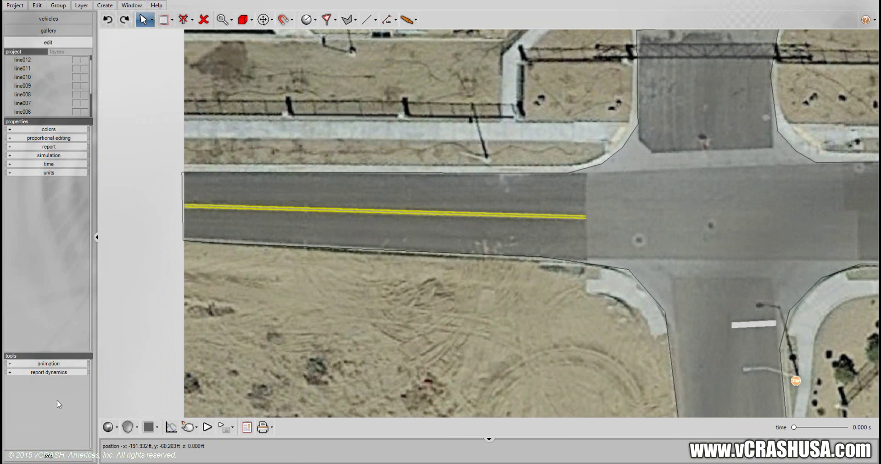
pyautogui.moveTo(72, 120); pyautogui.dragTo(61, 240)
pyautogui.moveTo(32, 62); pyautogui.dragTo(42, 146)
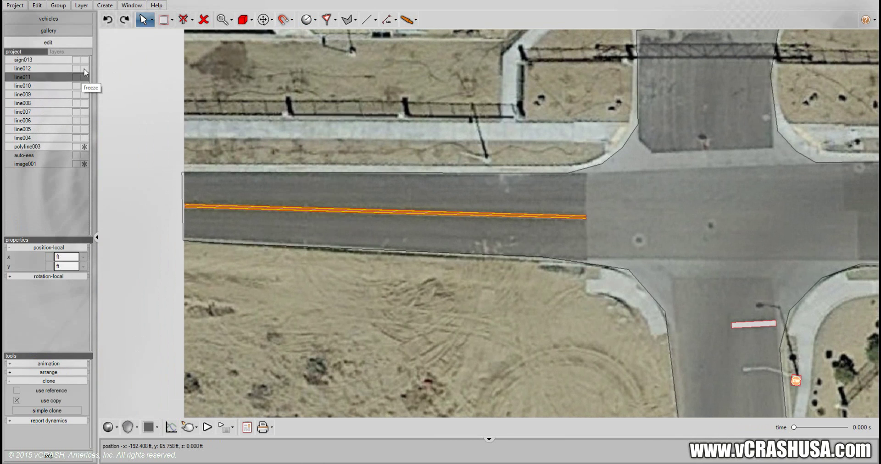
pyautogui.click(85, 61)
# Draw a straight line along the main road's north edge, spanning the mouth of the northern side road.
pyautogui.moveTo(191, 213); pyautogui.dragTo(157, 209)
pyautogui.moveTo(375, 215); pyautogui.dragTo(229, 158)
pyautogui.moveTo(391, 158); pyautogui.dragTo(284, 164)
pyautogui.scroll(-1, 361, 182)
pyautogui.moveTo(426, 169); pyautogui.dragTo(287, 203)
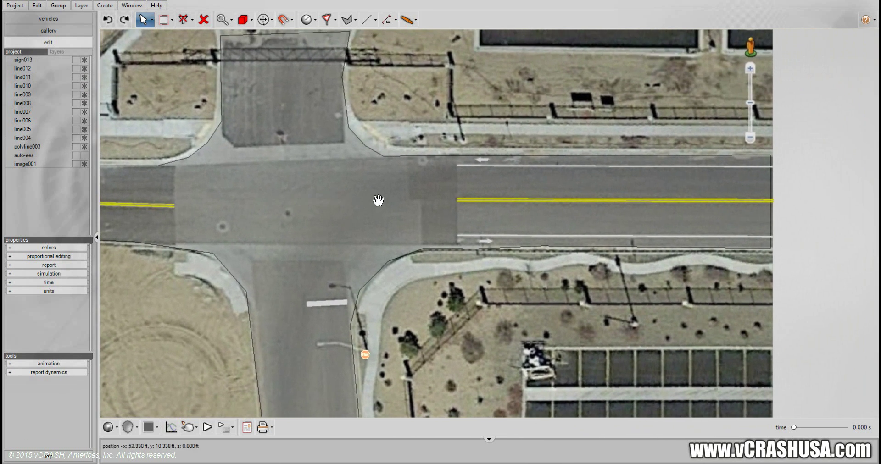
pyautogui.moveTo(381, 200); pyautogui.dragTo(511, 204)
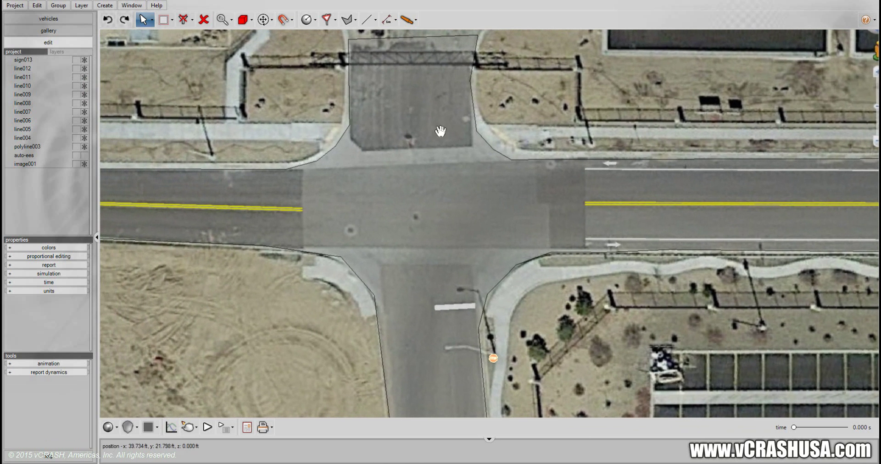
pyautogui.click(373, 21)
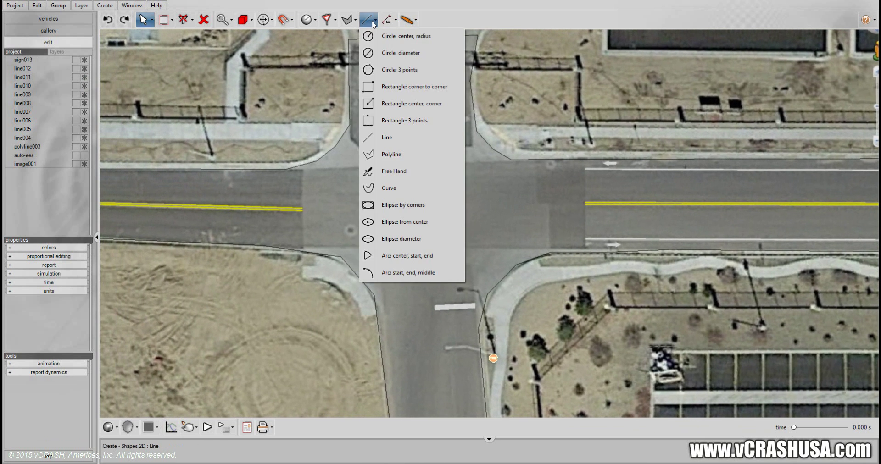
pyautogui.click(389, 133)
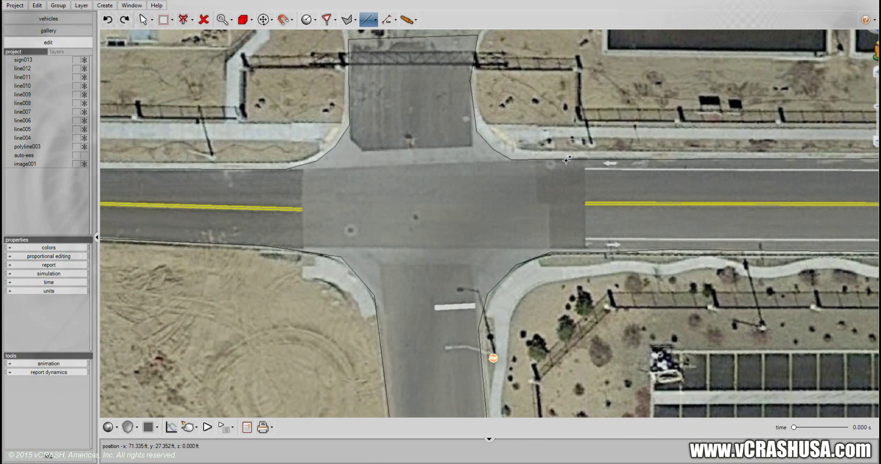
pyautogui.moveTo(580, 159); pyautogui.dragTo(279, 169)
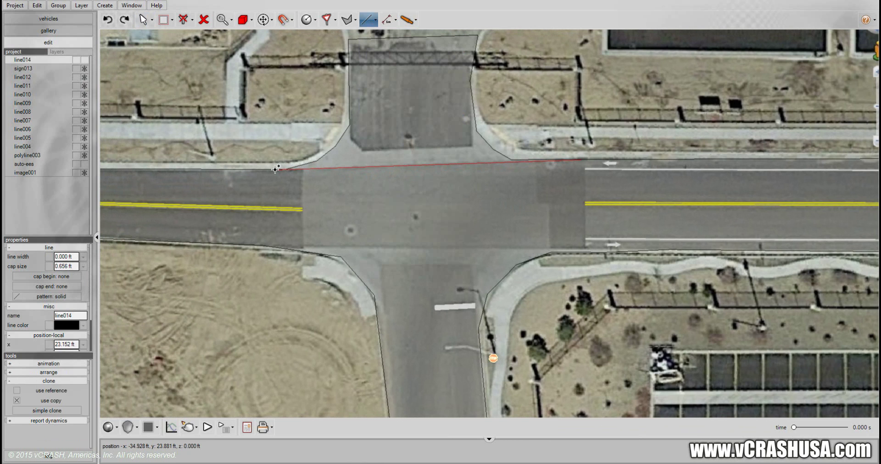
# Give the new reference line an orange colour and a 0.1 ft line width, and deselect it.
pyautogui.click(83, 327)
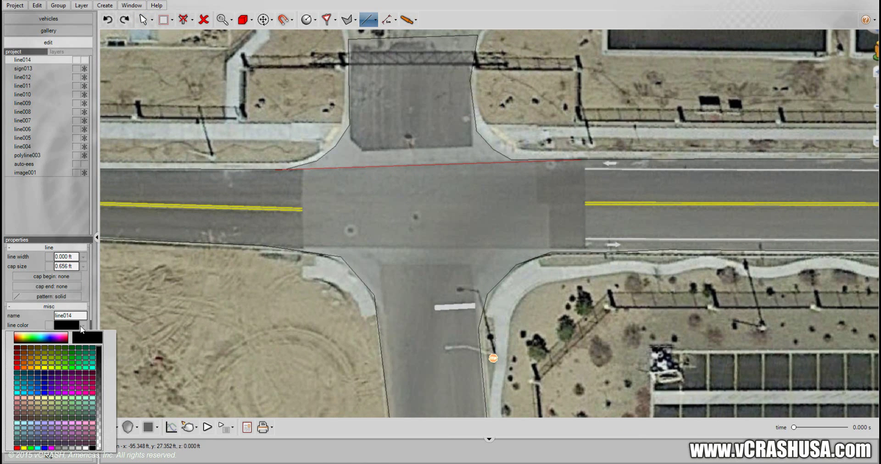
pyautogui.click(25, 366)
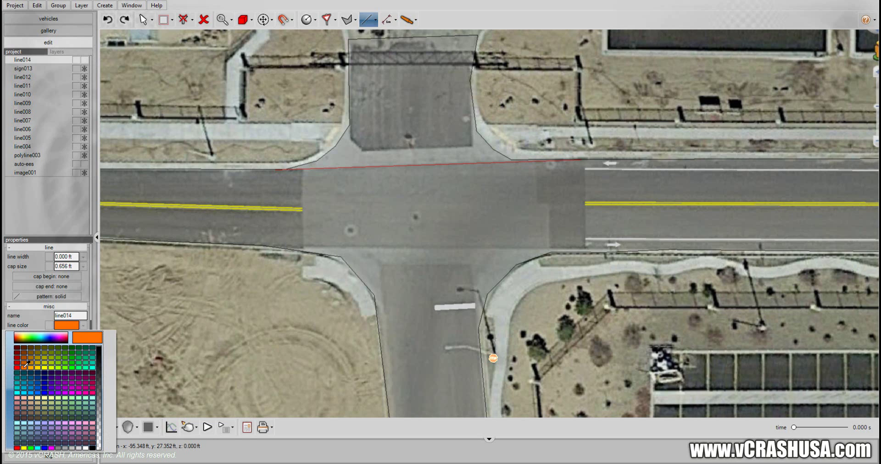
pyautogui.click(70, 257)
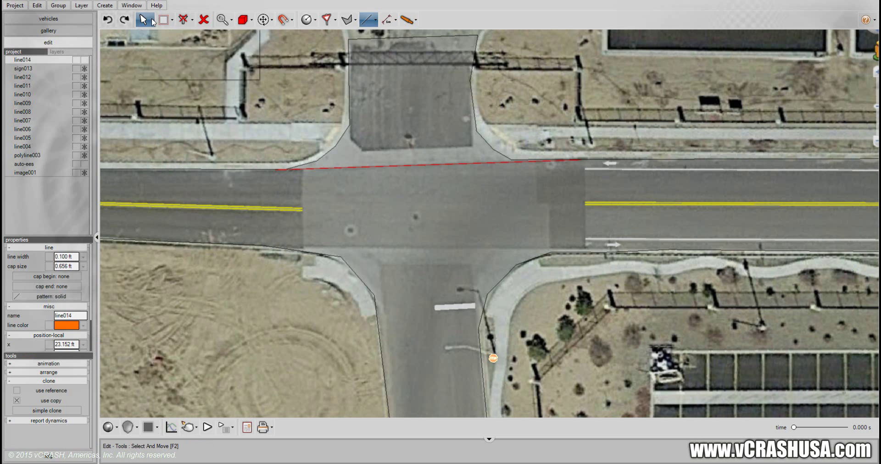
pyautogui.click(153, 22)
pyautogui.click(154, 37)
# Place an Axes helper about 72.6 ft long, running west from the light pole base northeast of the intersection.
pyautogui.moveTo(279, 116); pyautogui.dragTo(197, 131, button='middle')
pyautogui.scroll(3, 353, 218)
pyautogui.moveTo(459, 210); pyautogui.dragTo(322, 257, button='middle')
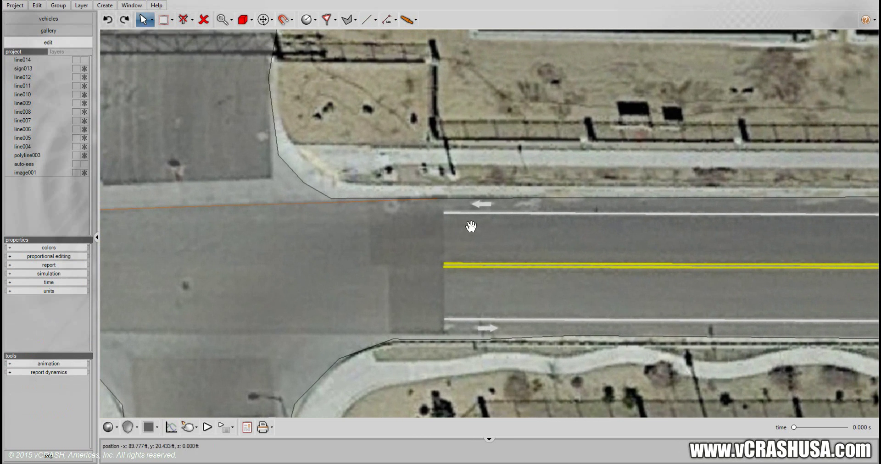
pyautogui.moveTo(471, 227); pyautogui.dragTo(440, 247, button='middle')
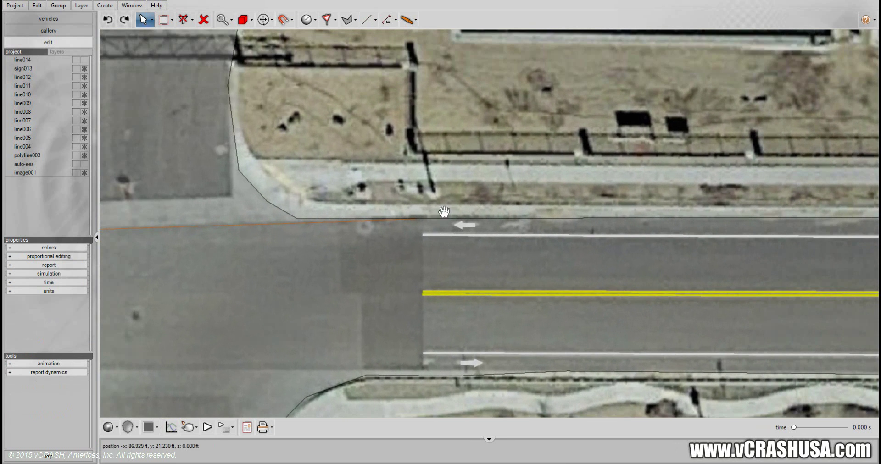
pyautogui.moveTo(454, 191); pyautogui.dragTo(460, 212, button='middle')
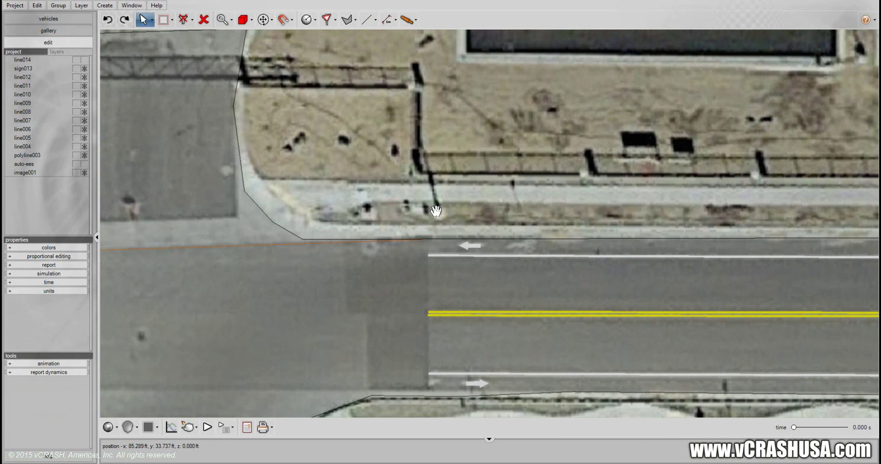
pyautogui.moveTo(435, 211); pyautogui.dragTo(415, 185, button='middle')
pyautogui.click(366, 20)
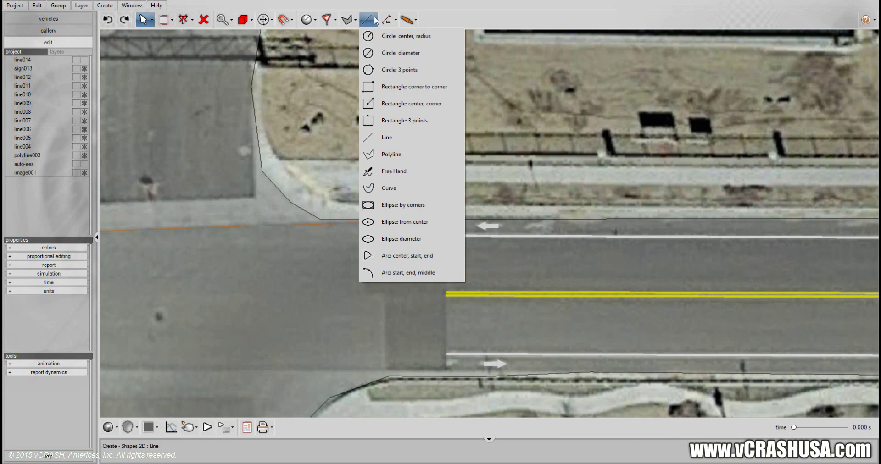
pyautogui.click(385, 20)
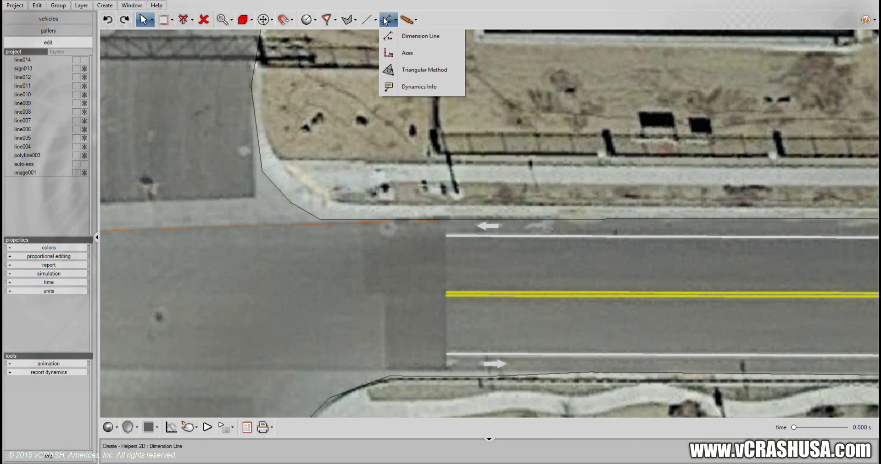
pyautogui.click(397, 48)
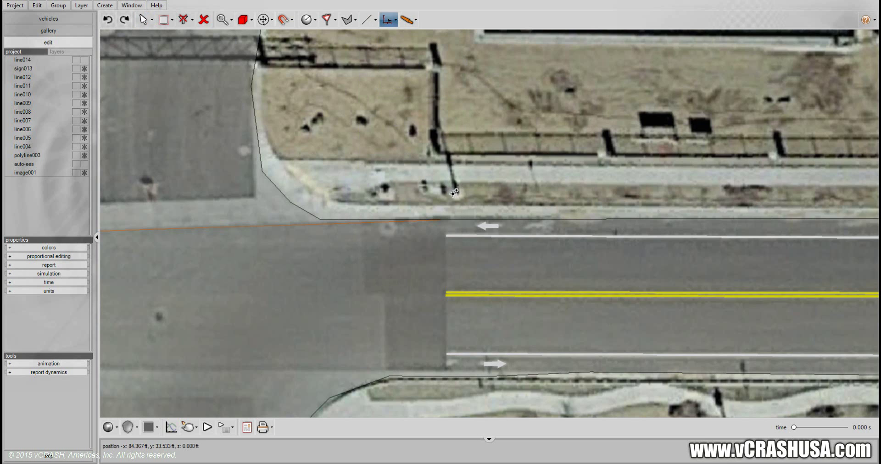
pyautogui.moveTo(456, 191); pyautogui.dragTo(133, 170)
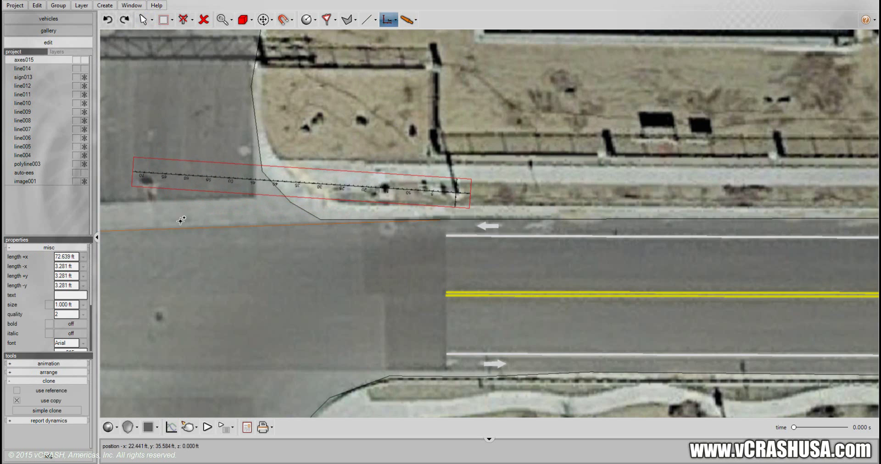
# Set the axes' text size to 2 ft.
pyautogui.moveTo(50, 240); pyautogui.dragTo(49, 110)
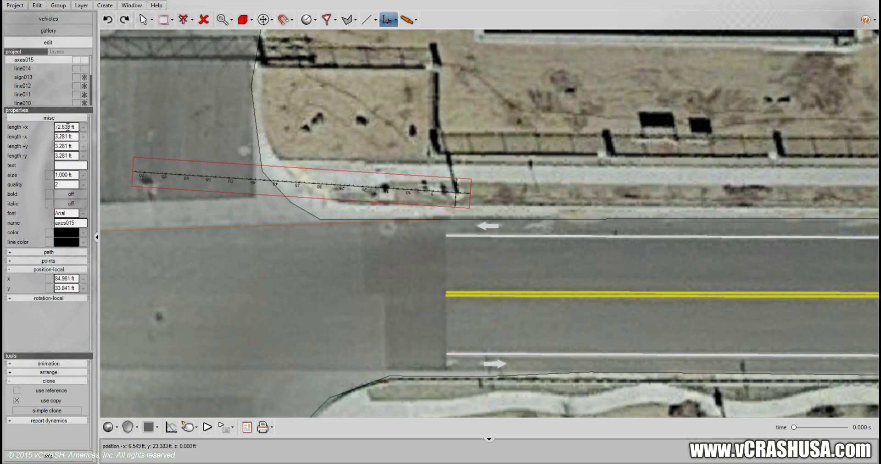
pyautogui.click(72, 177)
pyautogui.write('2')
pyautogui.press('Return')
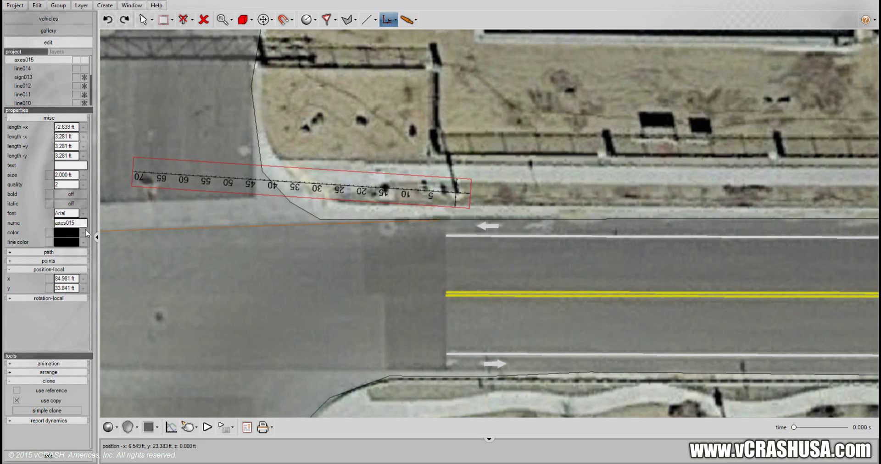
# Assign the orange reference line as the path of the axes.
pyautogui.click(56, 253)
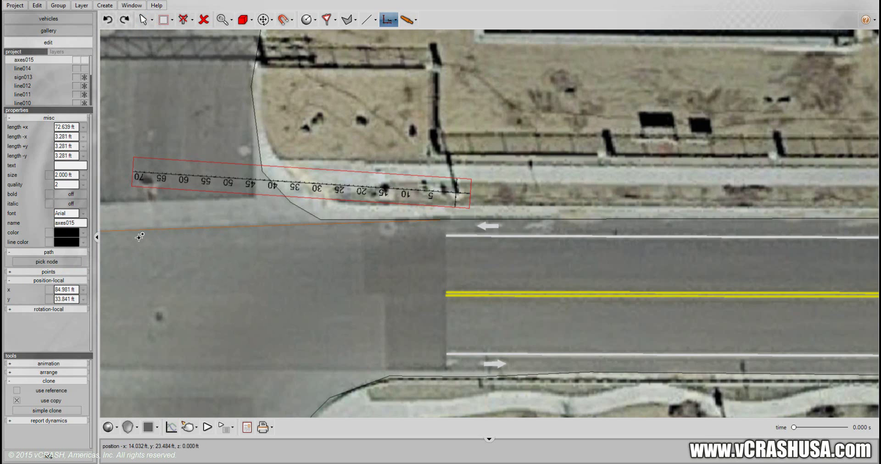
pyautogui.click(51, 263)
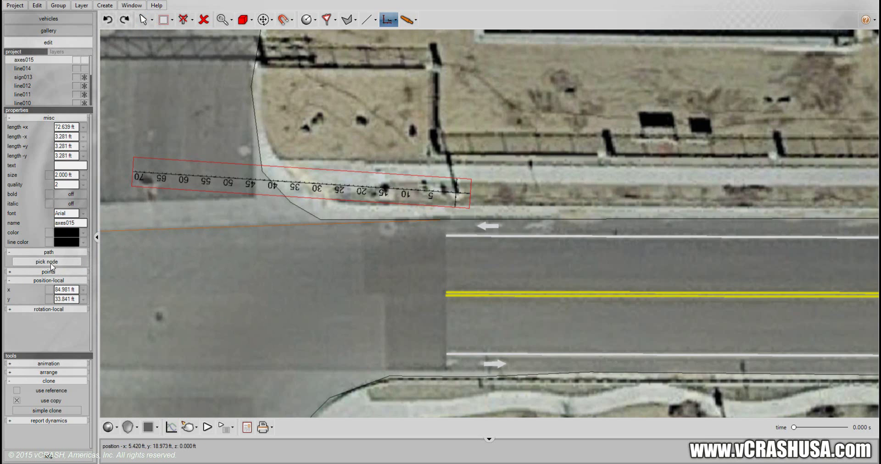
pyautogui.click(138, 230)
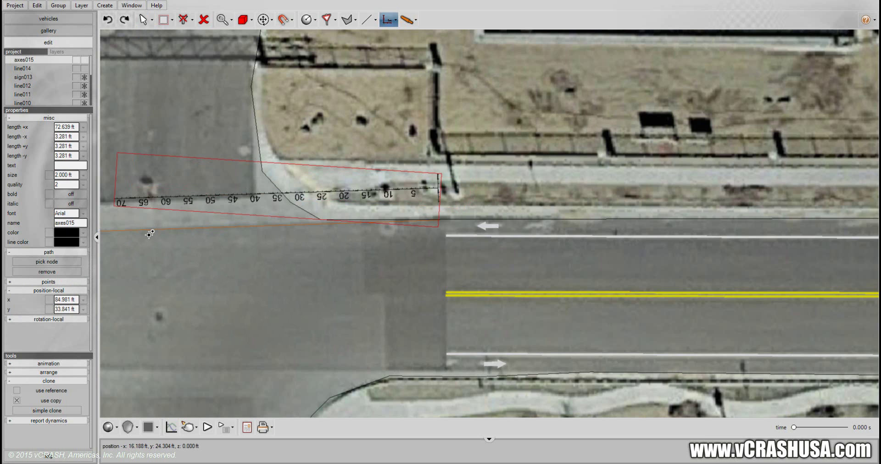
# Draw a smooth wavy curve from west to east across the northern side road, above the axes.
pyautogui.click(151, 21)
pyautogui.click(156, 71)
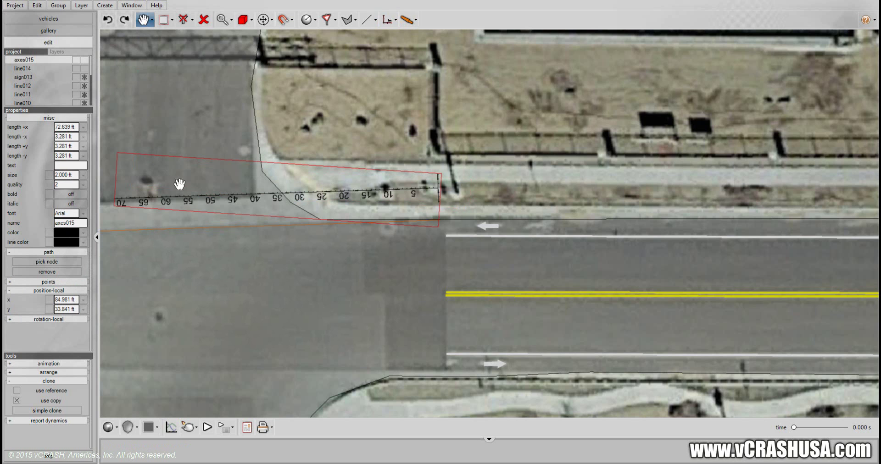
pyautogui.moveTo(256, 301); pyautogui.dragTo(401, 295)
pyautogui.scroll(-2, 445, 285)
pyautogui.moveTo(463, 309); pyautogui.dragTo(470, 299)
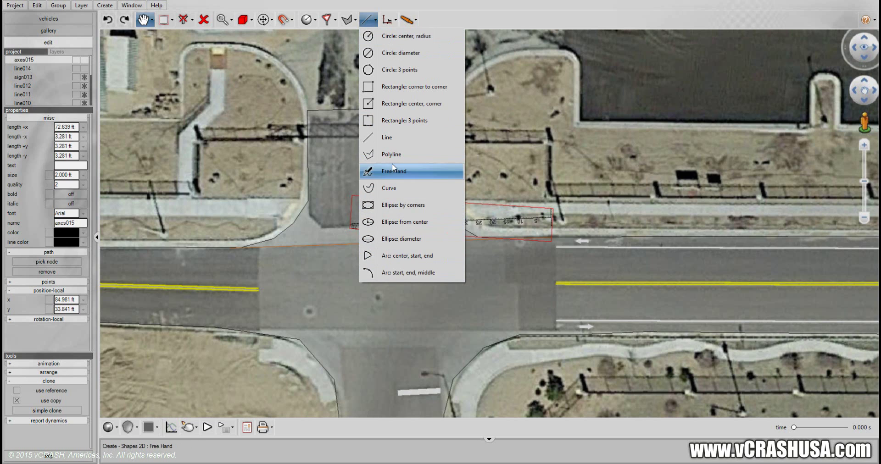
pyautogui.click(399, 185)
pyautogui.click(227, 158)
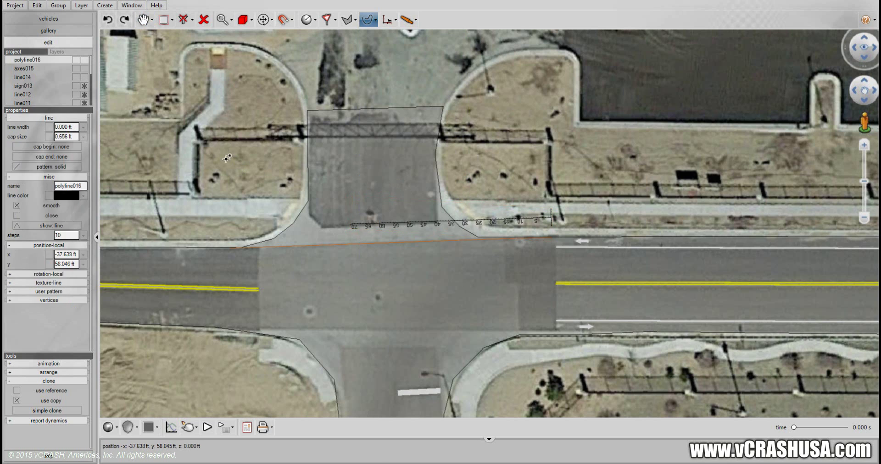
pyautogui.click(285, 184)
pyautogui.click(374, 157)
pyautogui.click(434, 186)
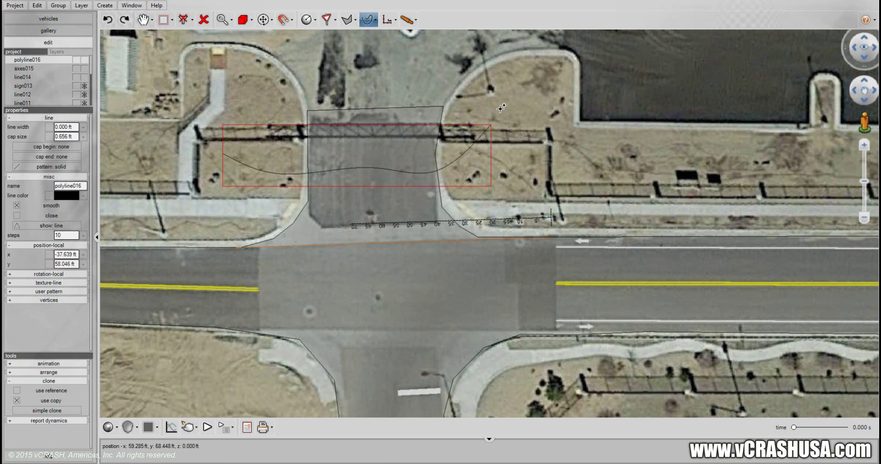
# Assign the wavy curve as the axes' path and extend their negative side to about 60 ft into the intersection.
pyautogui.click(172, 19)
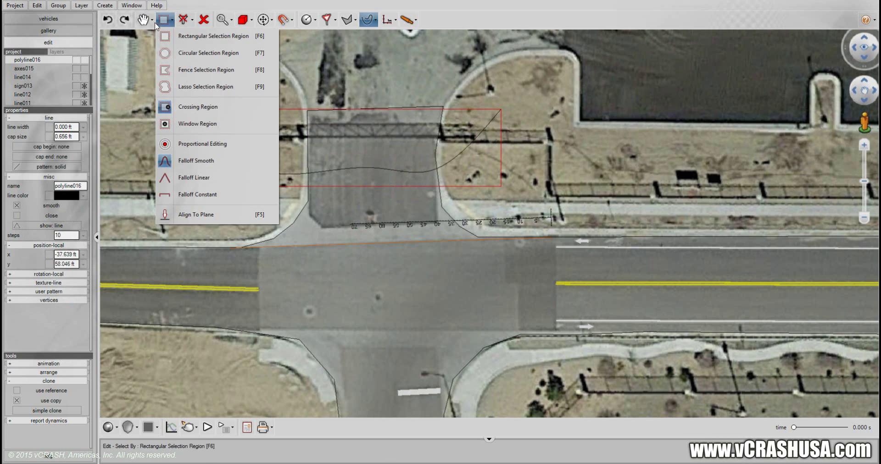
pyautogui.click(152, 19)
pyautogui.click(148, 53)
pyautogui.click(382, 224)
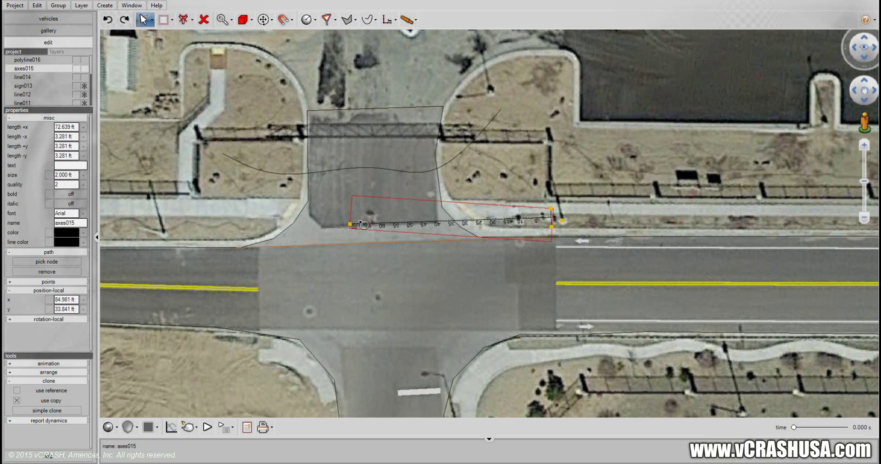
pyautogui.click(53, 263)
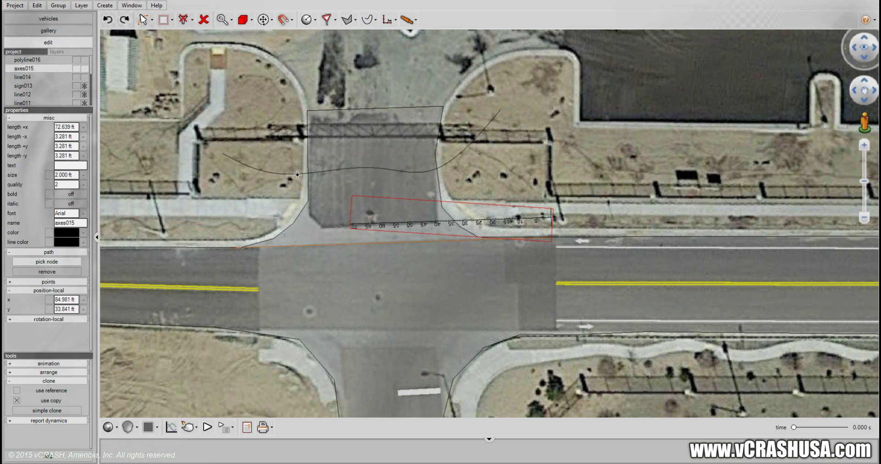
pyautogui.click(297, 175)
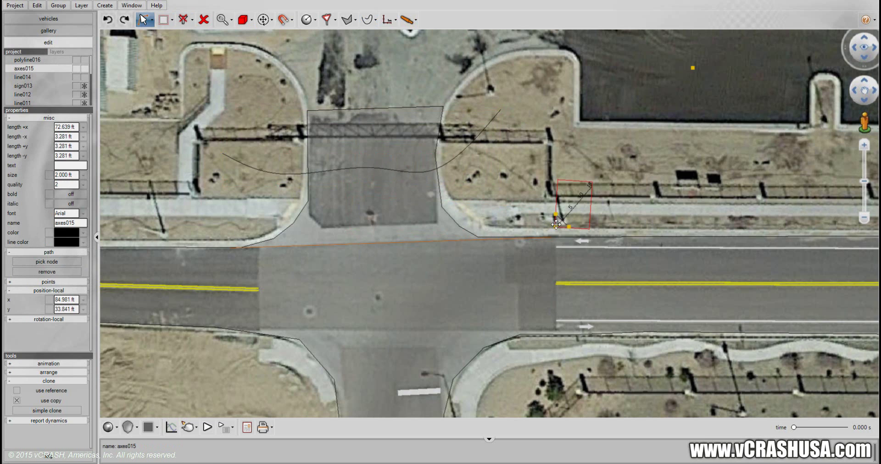
pyautogui.moveTo(557, 227); pyautogui.dragTo(415, 322)
pyautogui.click(287, 174)
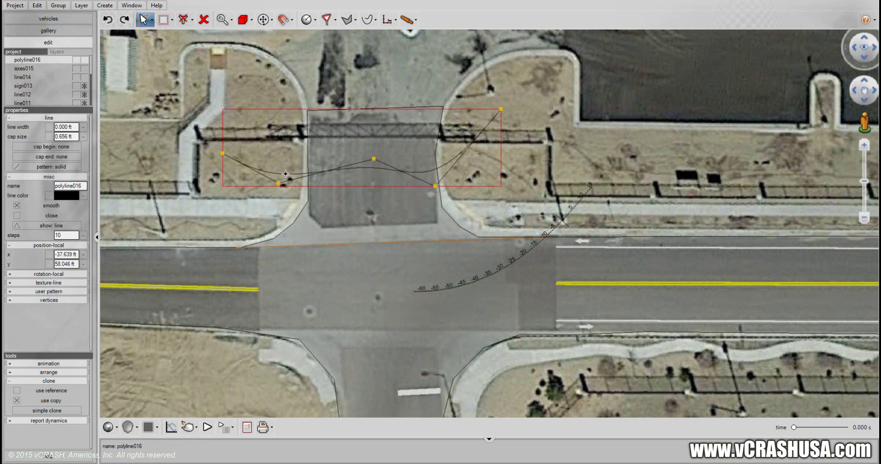
# Delete the wavy curve across the northern side road and assign the orange reference line as the axes' path.
pyautogui.press('Delete')
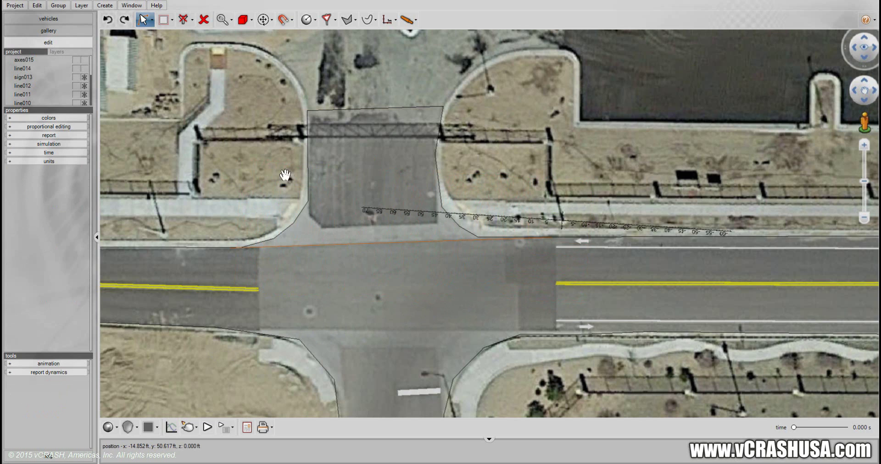
pyautogui.click(394, 209)
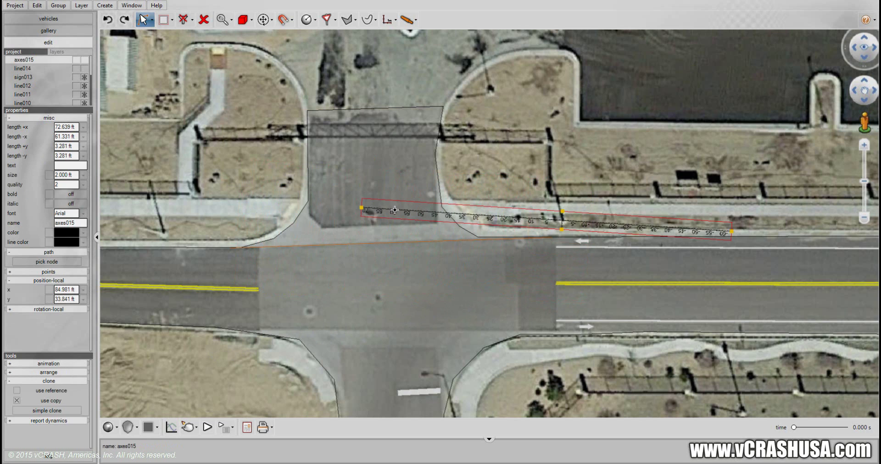
pyautogui.click(78, 265)
pyautogui.click(289, 247)
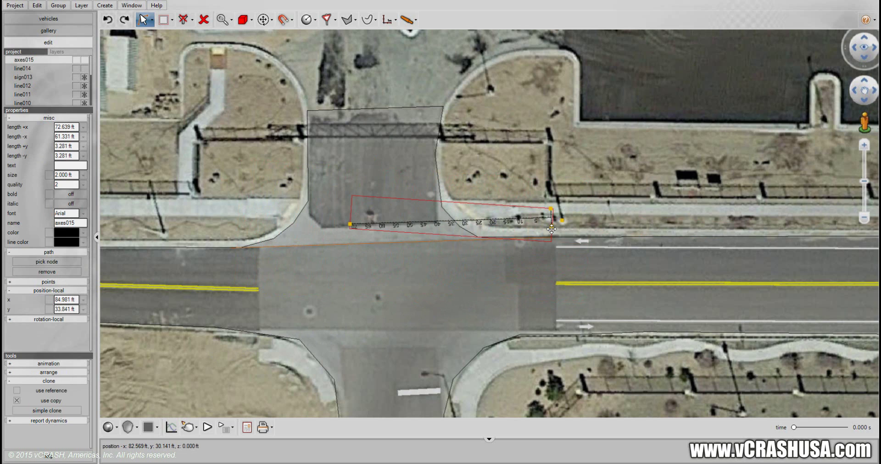
# Extend the axes to about 116 ft west and 45 ft south across the main road, and shift the axes' position slightly.
pyautogui.moveTo(551, 243); pyautogui.dragTo(555, 341)
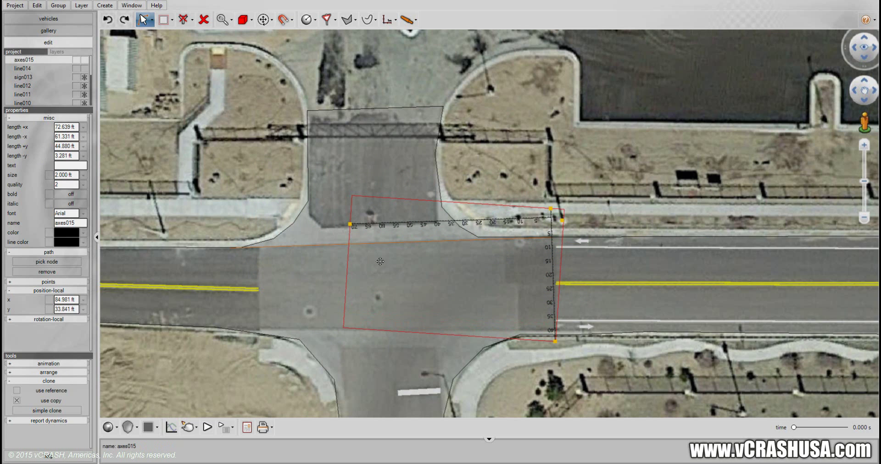
pyautogui.moveTo(352, 224); pyautogui.dragTo(225, 237)
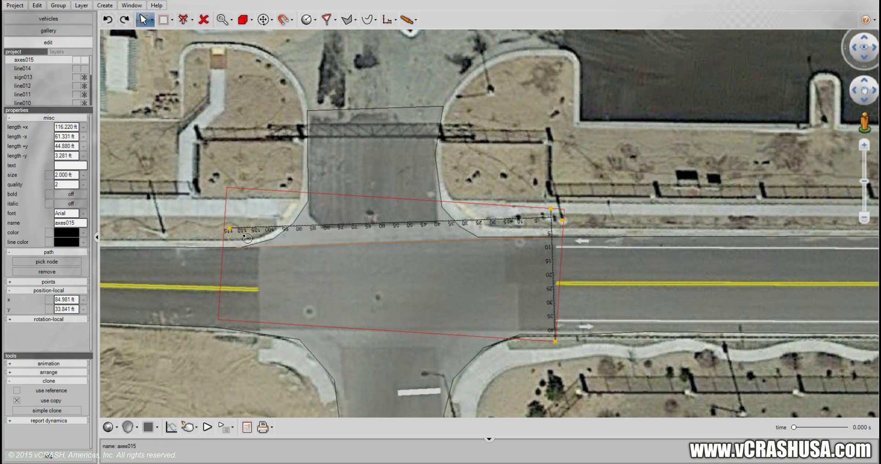
pyautogui.scroll(3, 555, 227)
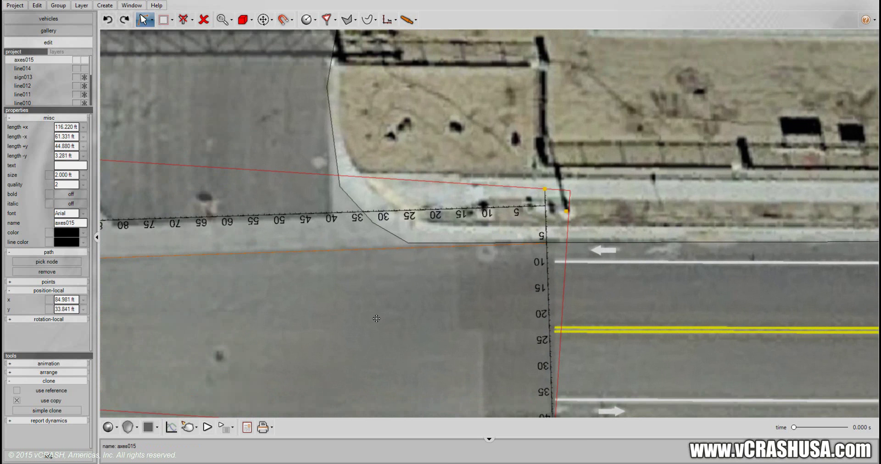
pyautogui.moveTo(380, 320); pyautogui.dragTo(392, 330)
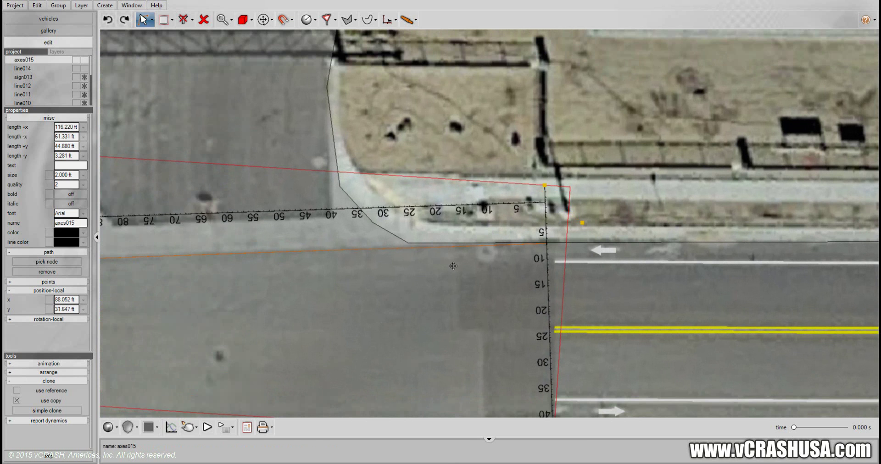
# Move the east end of the orange reference line slightly north to the road's curb edge.
pyautogui.click(454, 250)
pyautogui.scroll(-3, 574, 222)
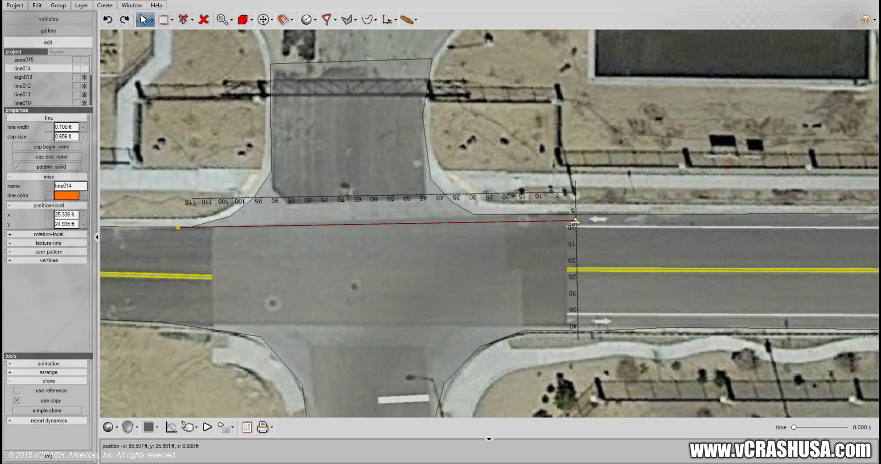
pyautogui.moveTo(575, 222)
pyautogui.mouseDown()
pyautogui.moveTo(583, 216)
pyautogui.moveTo(575, 214)
pyautogui.mouseUp()
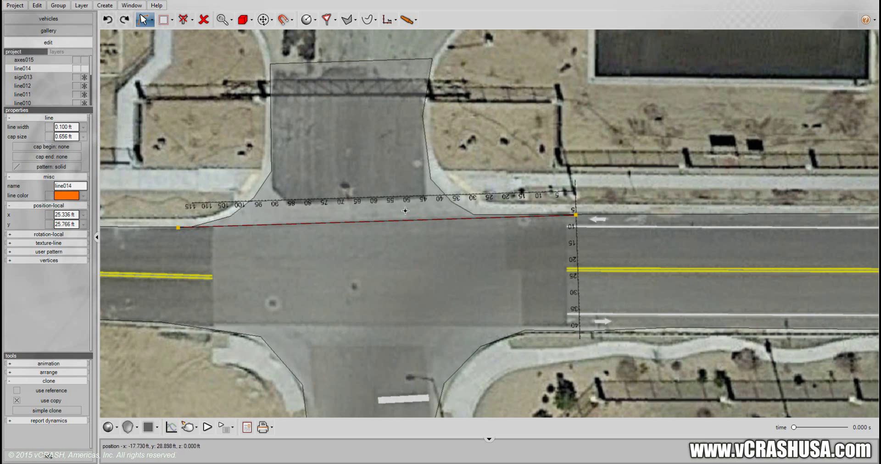
# Resize the axes to about 120.6 ft in +x, 33.4 ft in +y and 7.5 ft in -y.
pyautogui.click(569, 193)
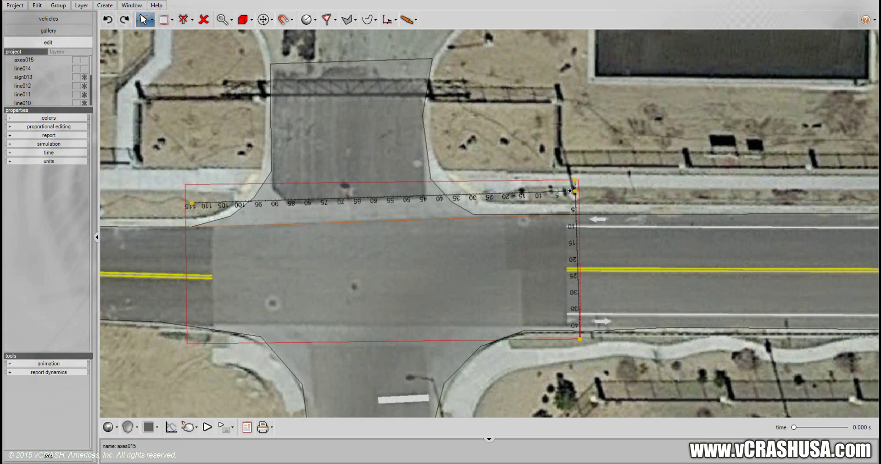
pyautogui.moveTo(575, 182); pyautogui.dragTo(574, 191)
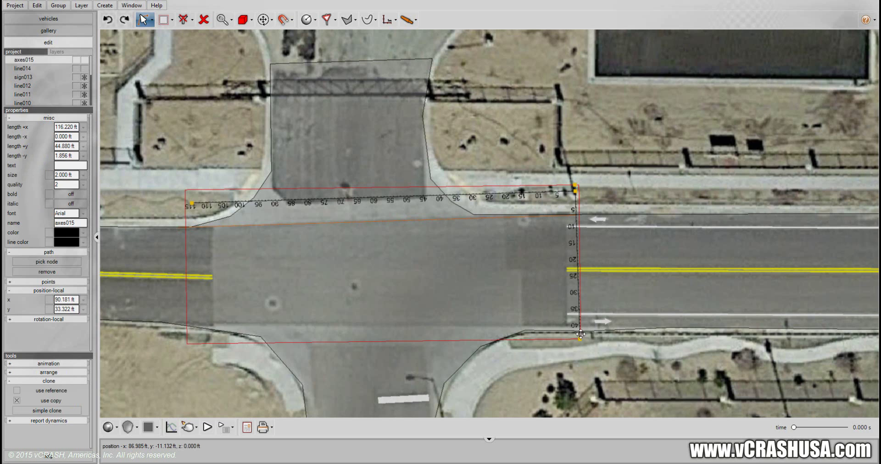
pyautogui.moveTo(581, 334); pyautogui.dragTo(615, 295)
pyautogui.moveTo(190, 203); pyautogui.dragTo(177, 203)
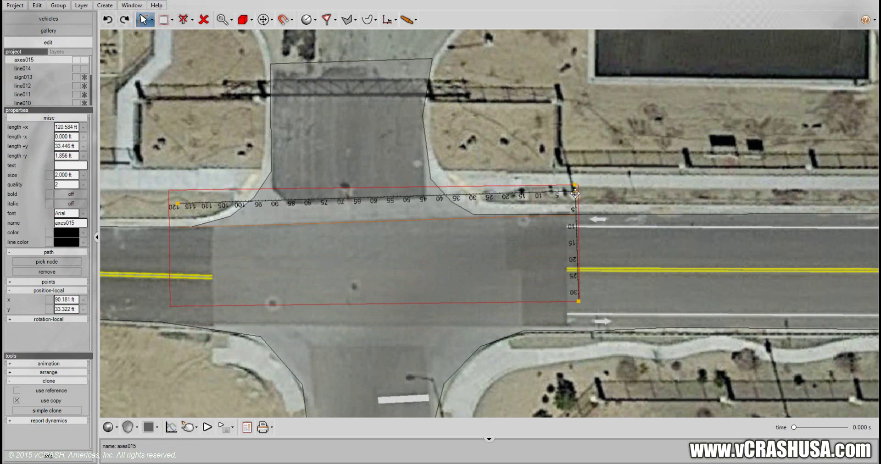
pyautogui.moveTo(576, 186); pyautogui.dragTo(575, 166)
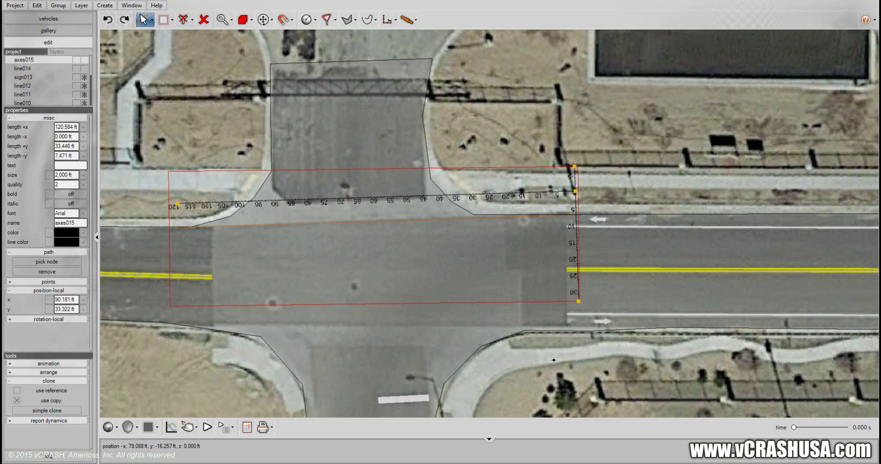
pyautogui.click(151, 20)
pyautogui.click(161, 70)
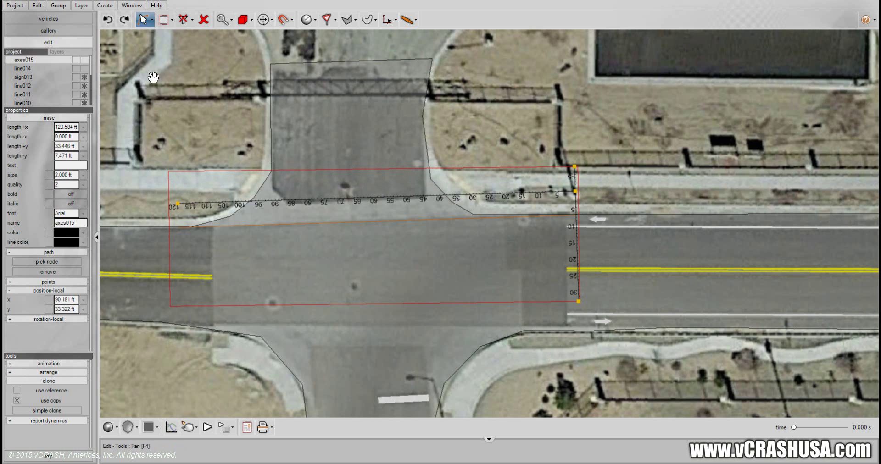
pyautogui.moveTo(384, 365); pyautogui.dragTo(433, 362)
pyautogui.scroll(1, 434, 360)
pyautogui.scroll(1, 434, 358)
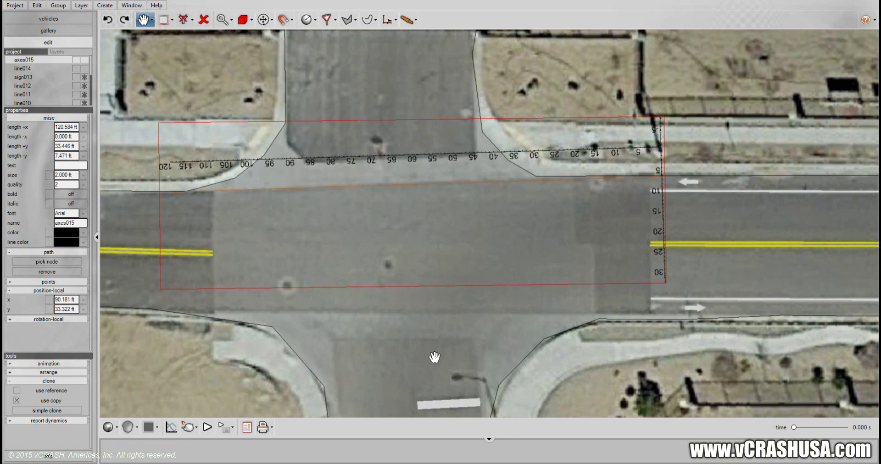
pyautogui.scroll(-1, 434, 344)
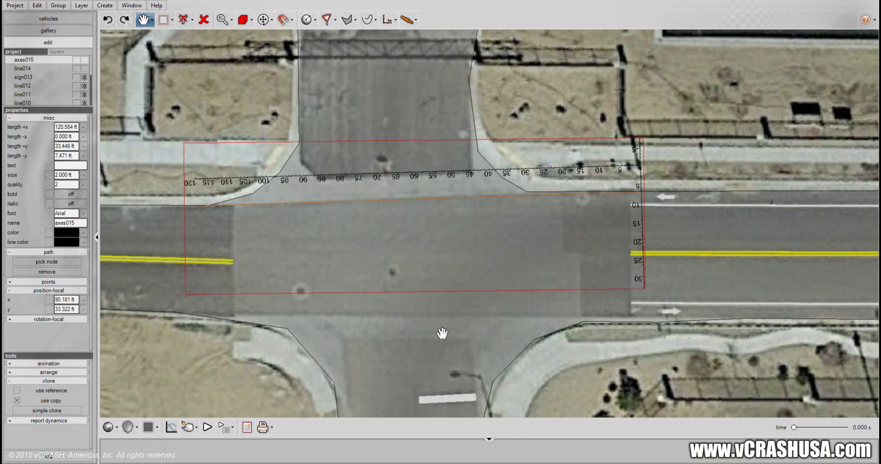
pyautogui.moveTo(427, 345); pyautogui.dragTo(473, 277)
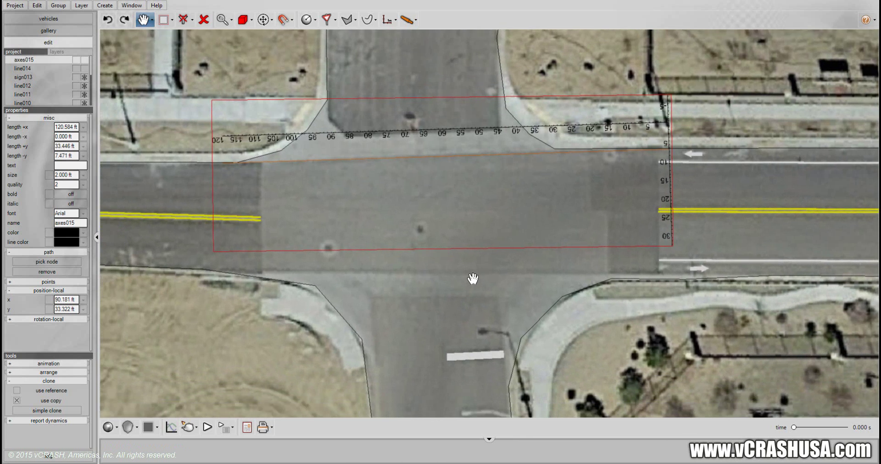
pyautogui.scroll(-2, 474, 276)
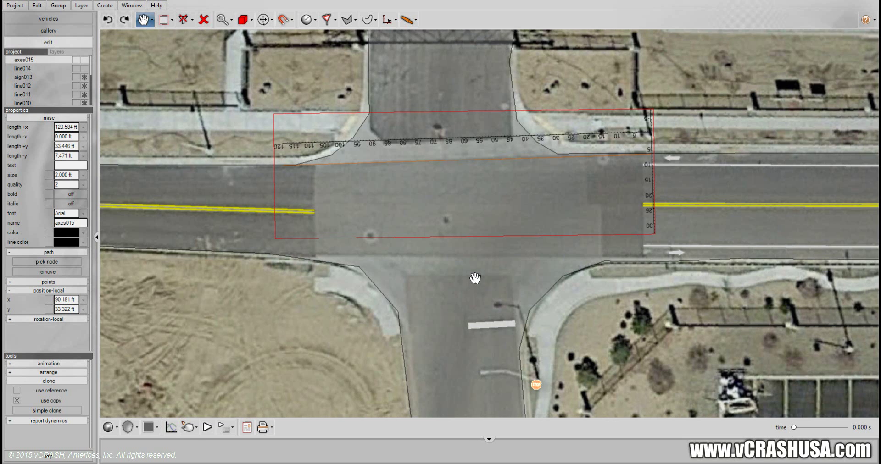
pyautogui.moveTo(474, 277)
pyautogui.mouseDown()
pyautogui.moveTo(531, 275)
pyautogui.moveTo(489, 274)
pyautogui.mouseUp()
pyautogui.scroll(-2, 533, 273)
pyautogui.click(152, 20)
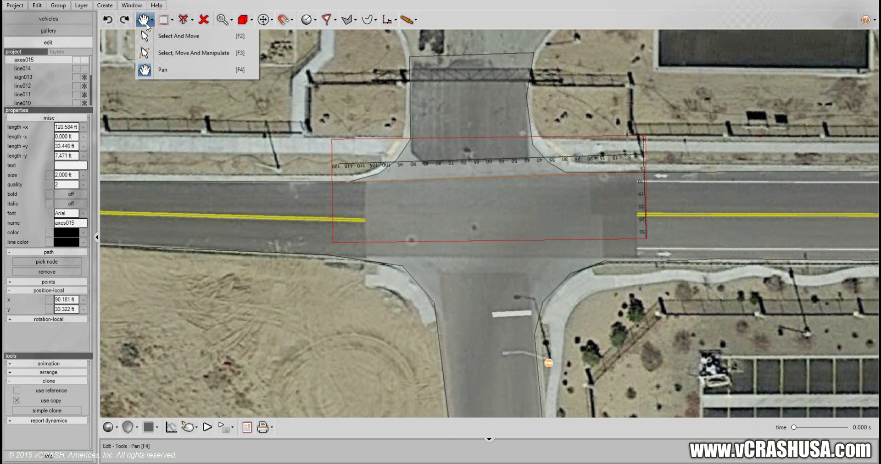
pyautogui.click(354, 20)
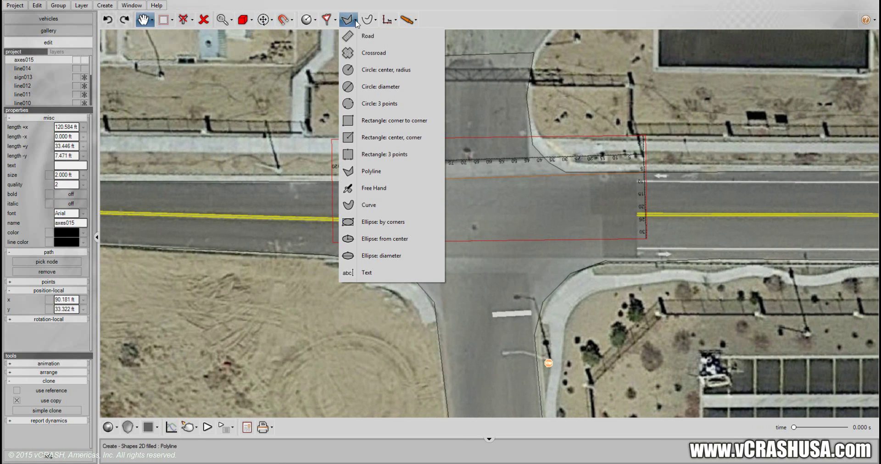
pyautogui.click(384, 208)
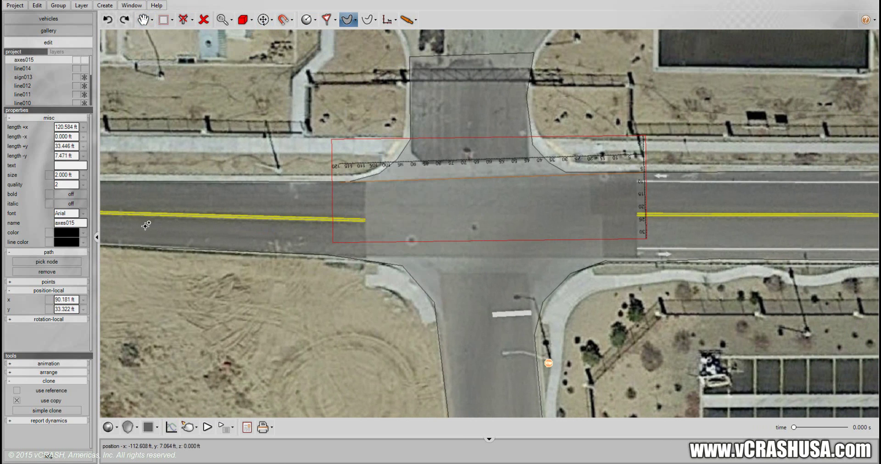
pyautogui.scroll(-3, 178, 261)
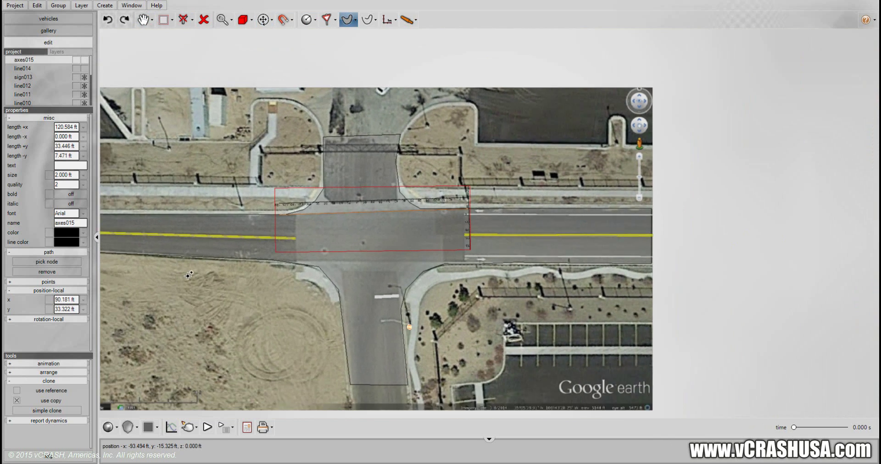
pyautogui.scroll(4, 183, 272)
pyautogui.press('Escape')
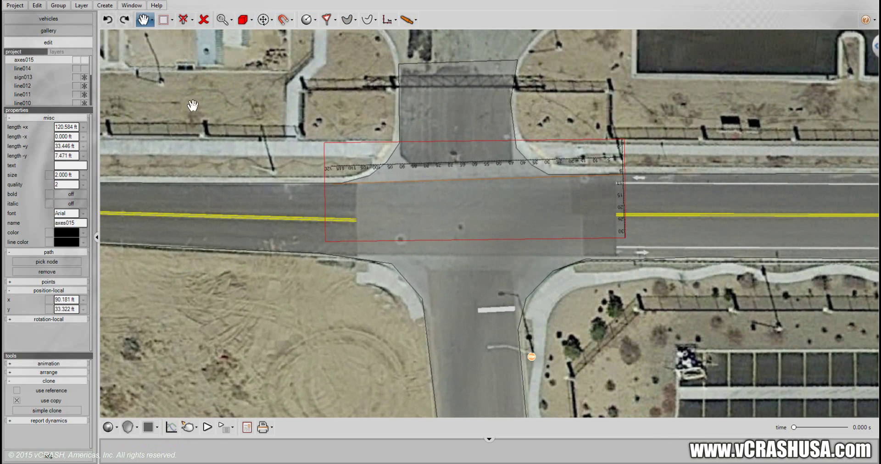
# Draw an unfilled smooth curve from west to east along the eastbound side of the main road, through the intersection.
pyautogui.moveTo(173, 269); pyautogui.dragTo(222, 244)
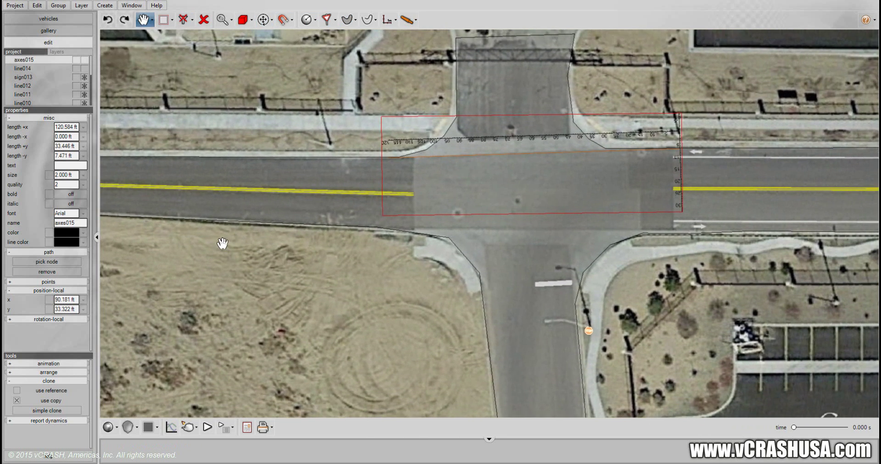
pyautogui.click(355, 20)
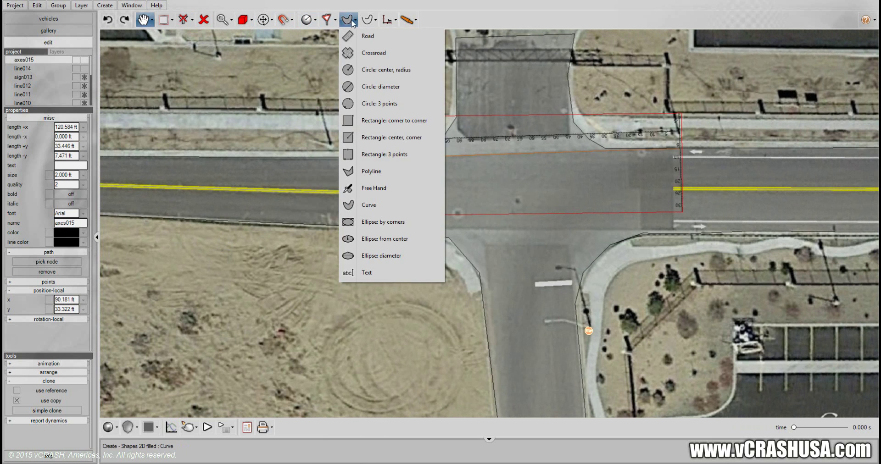
pyautogui.click(376, 20)
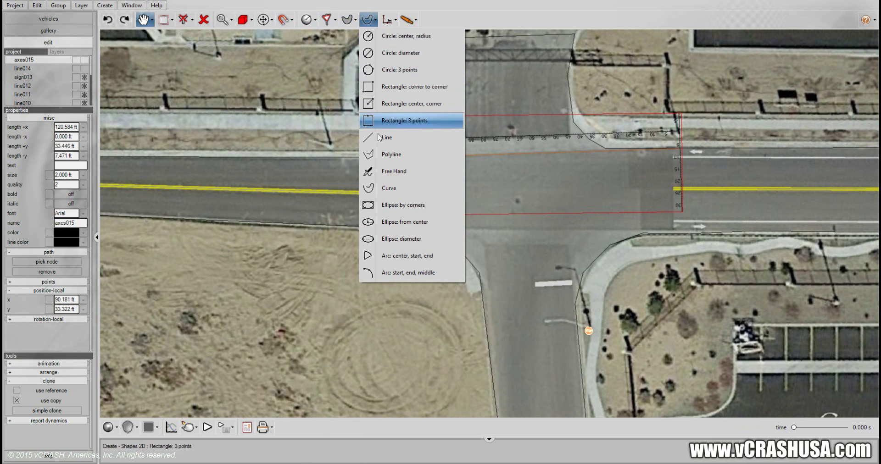
pyautogui.click(387, 189)
pyautogui.click(159, 200)
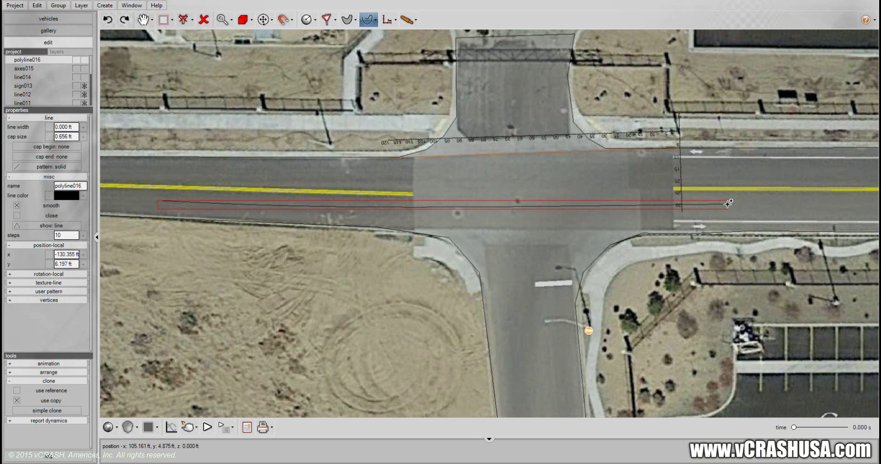
# Reshape the new curve by moving its two middle vertices into the intersection and pulling its east end slightly west.
pyautogui.click(152, 19)
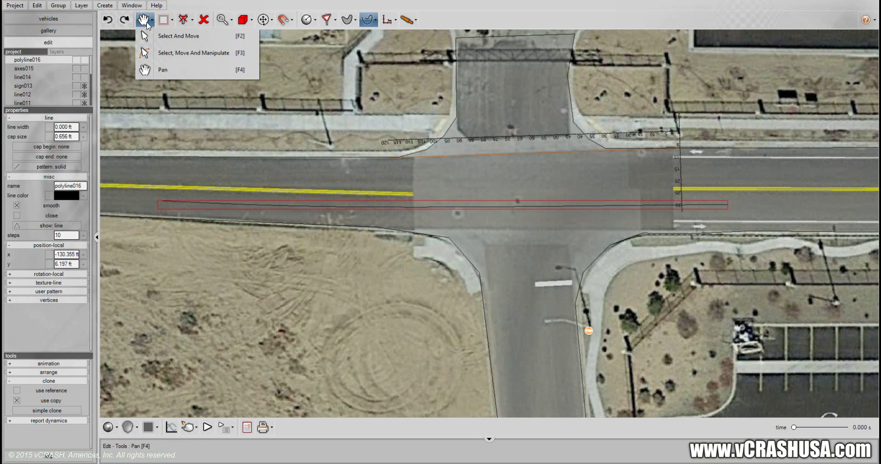
pyautogui.click(177, 35)
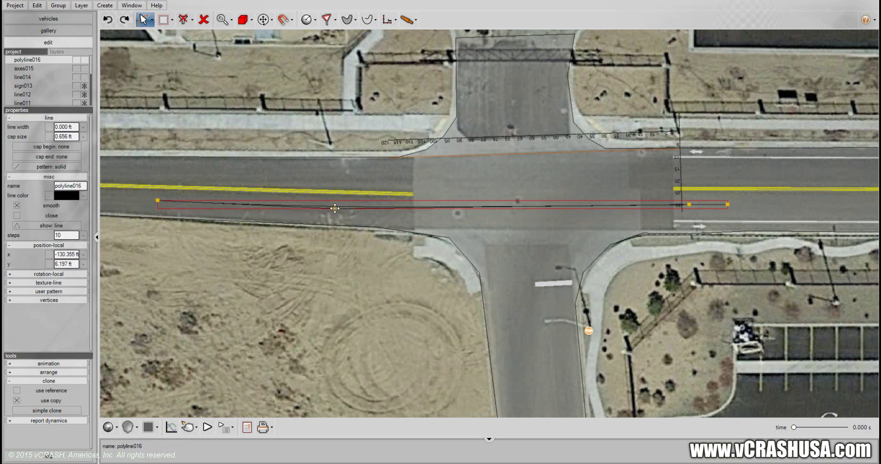
pyautogui.moveTo(334, 209); pyautogui.dragTo(432, 212)
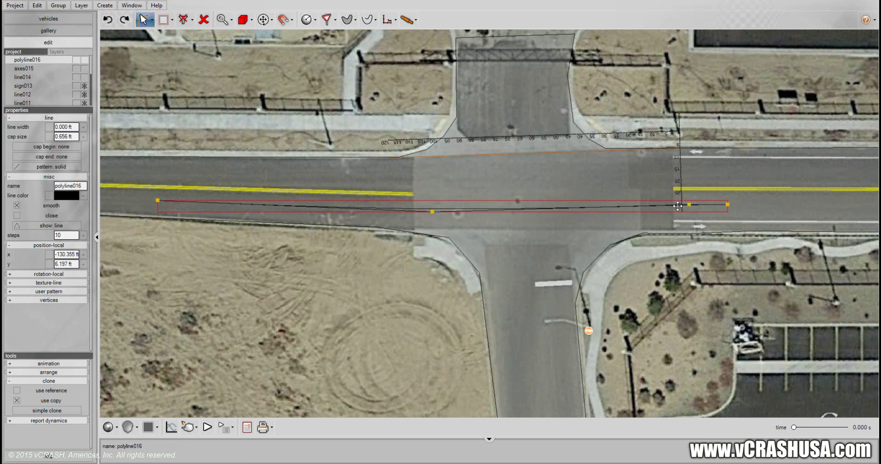
pyautogui.moveTo(689, 205); pyautogui.dragTo(583, 211)
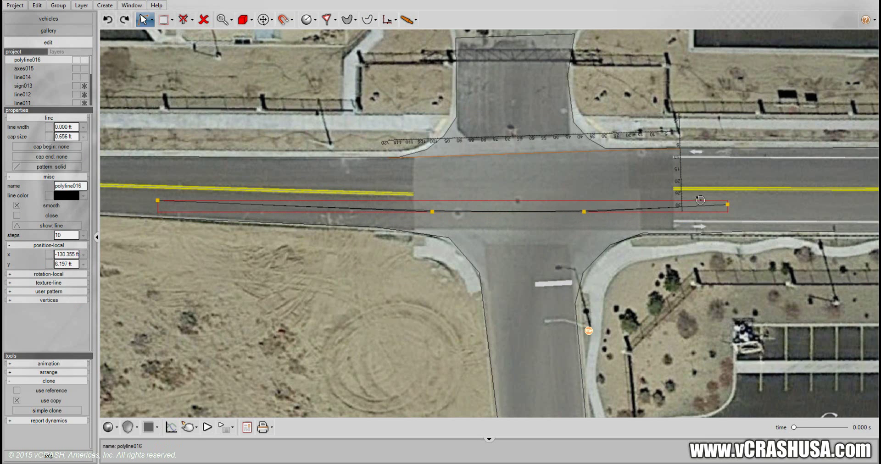
pyautogui.moveTo(728, 205); pyautogui.dragTo(714, 205)
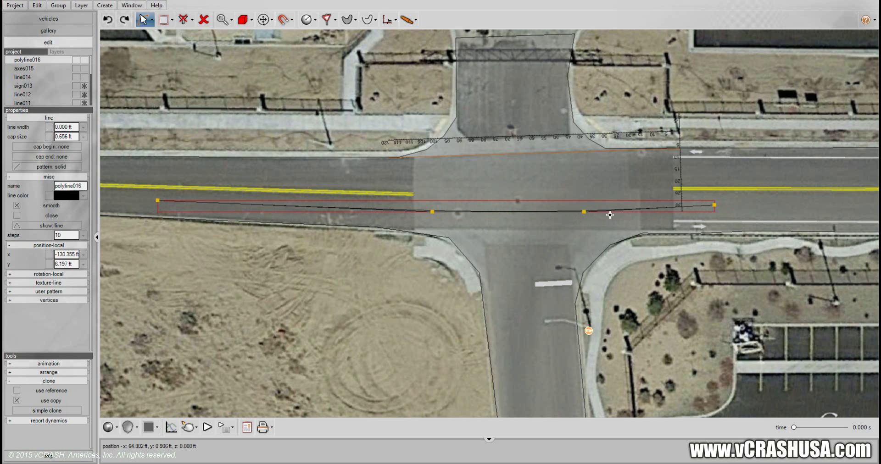
pyautogui.moveTo(582, 211); pyautogui.dragTo(581, 208)
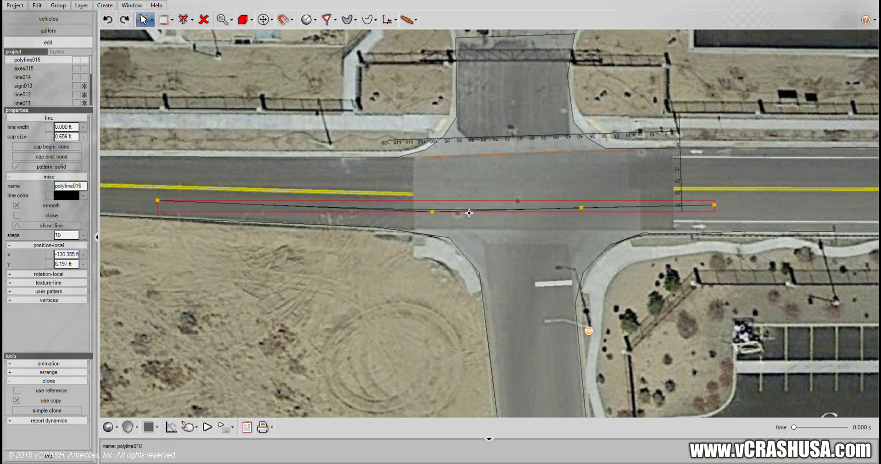
pyautogui.moveTo(440, 211); pyautogui.dragTo(441, 213)
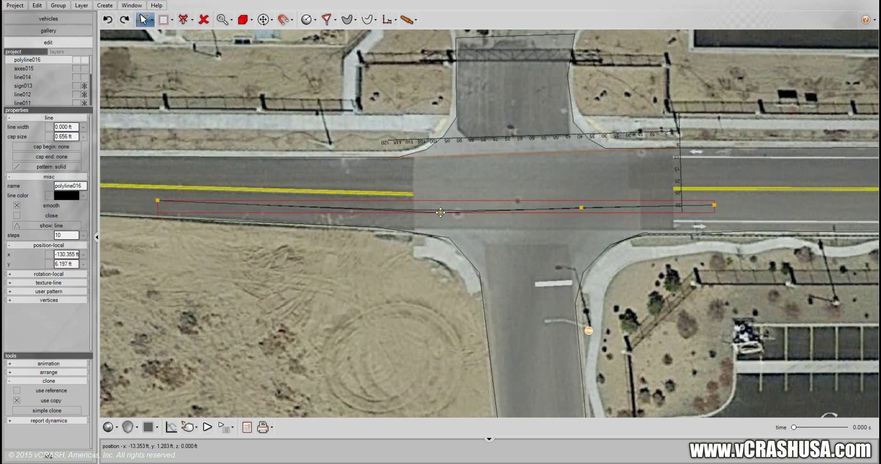
# Style the eastbound curve as a red dashed line with a line width of 0.1 ft.
pyautogui.click(84, 195)
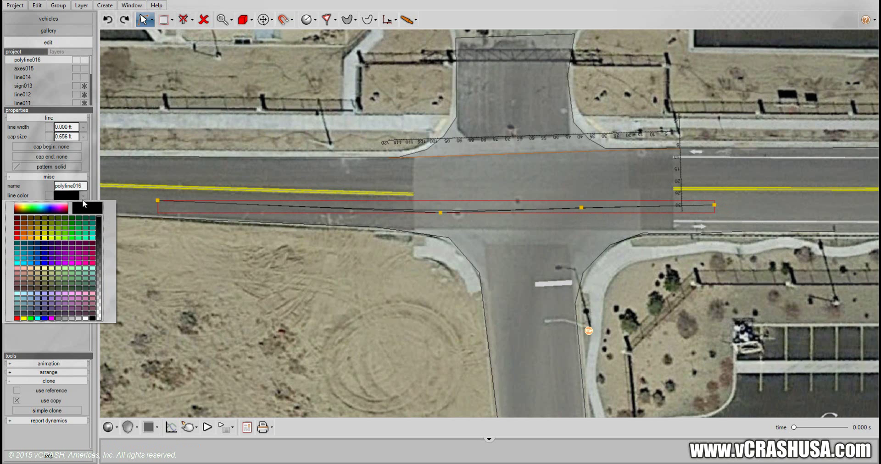
pyautogui.click(17, 238)
pyautogui.click(67, 167)
pyautogui.click(67, 168)
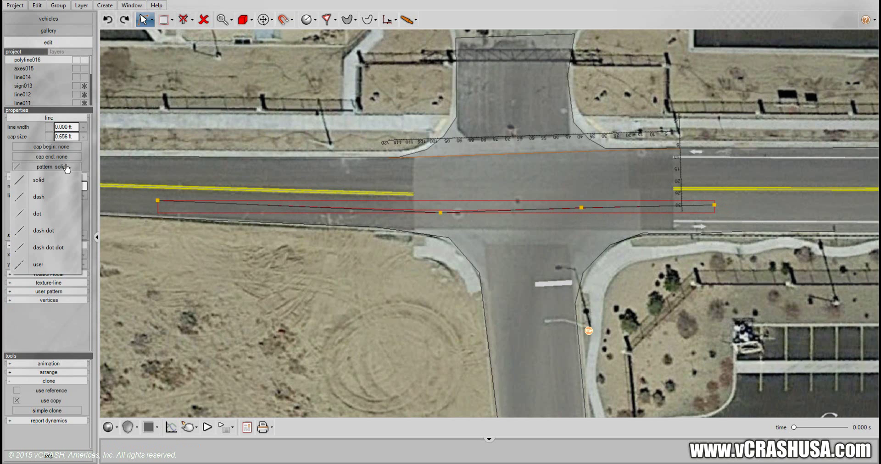
pyautogui.click(42, 197)
pyautogui.click(69, 125)
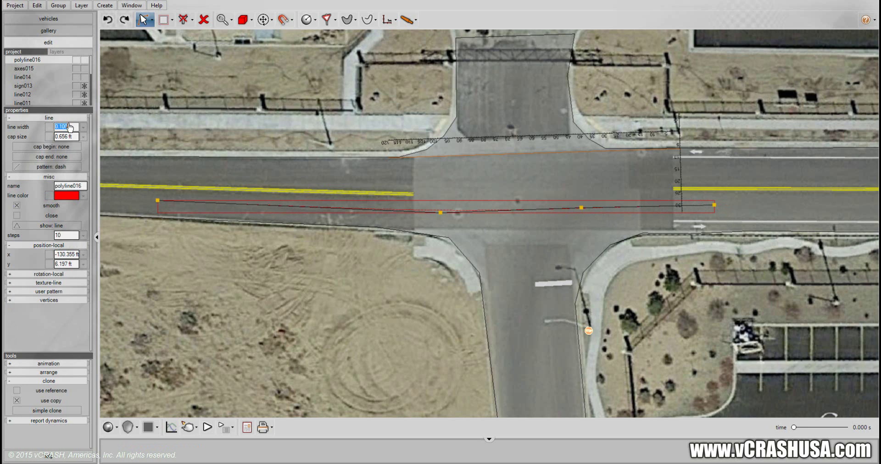
pyautogui.click(173, 241)
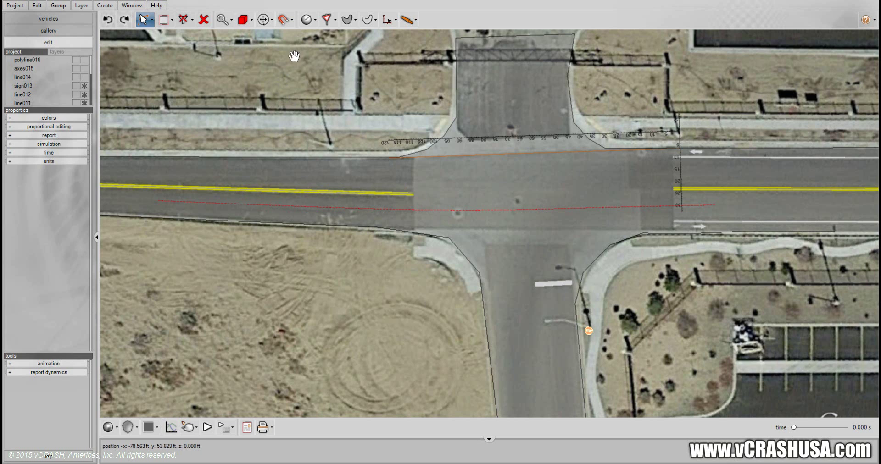
# Draw a smooth curve from the south leg over the stop bar, turning left through the intersection into the westbound lane.
pyautogui.click(348, 19)
pyautogui.click(364, 22)
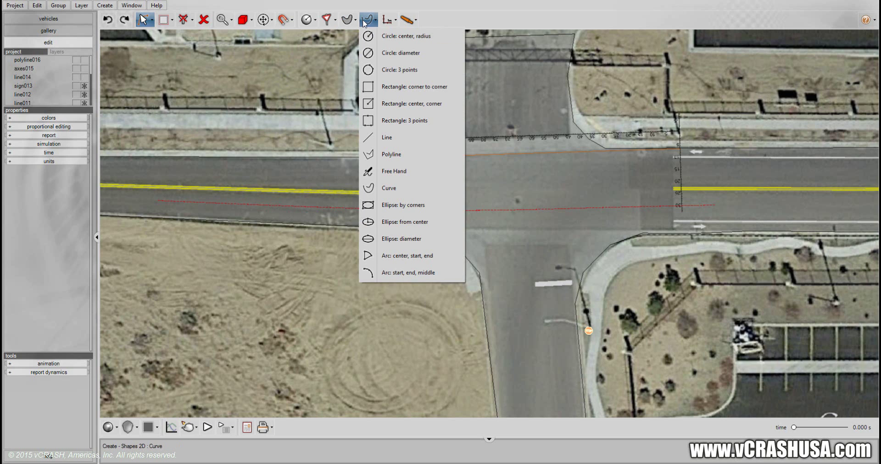
pyautogui.click(411, 190)
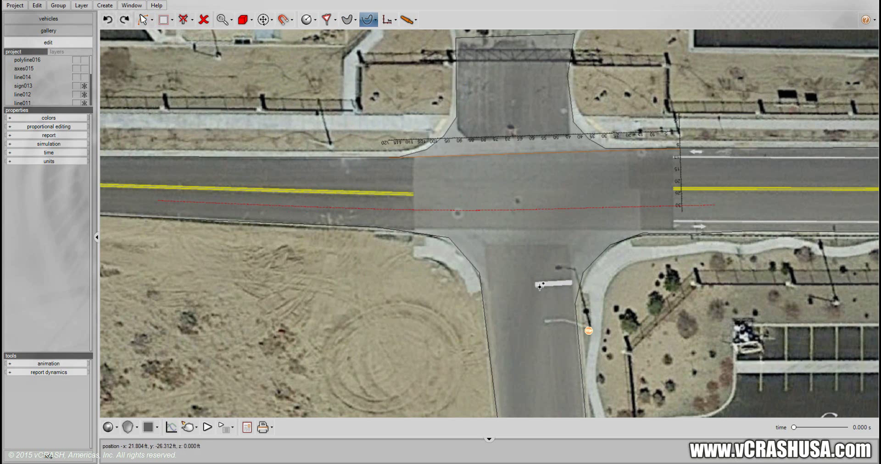
pyautogui.click(564, 355)
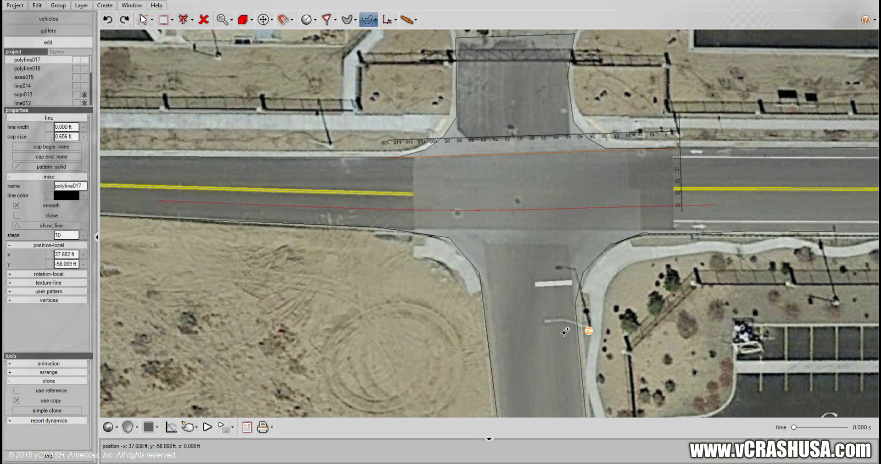
pyautogui.click(554, 285)
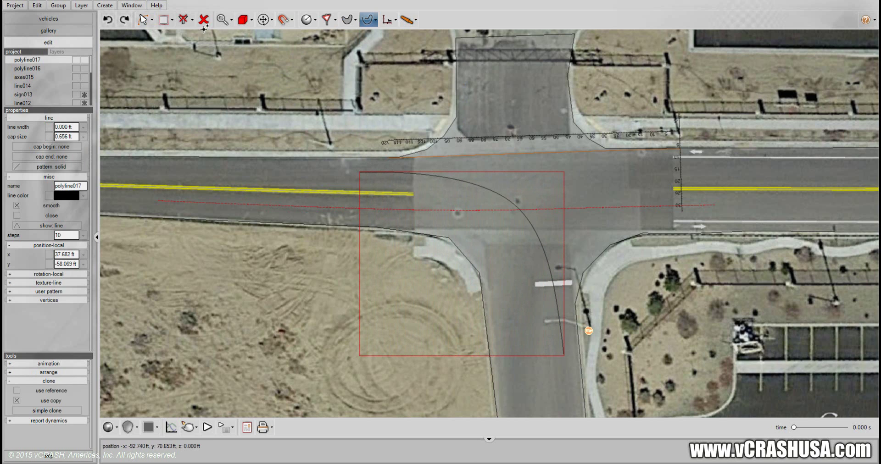
# Smooth the left-turn curve by moving its middle vertices inside the intersection slightly inward.
pyautogui.click(152, 20)
pyautogui.click(168, 35)
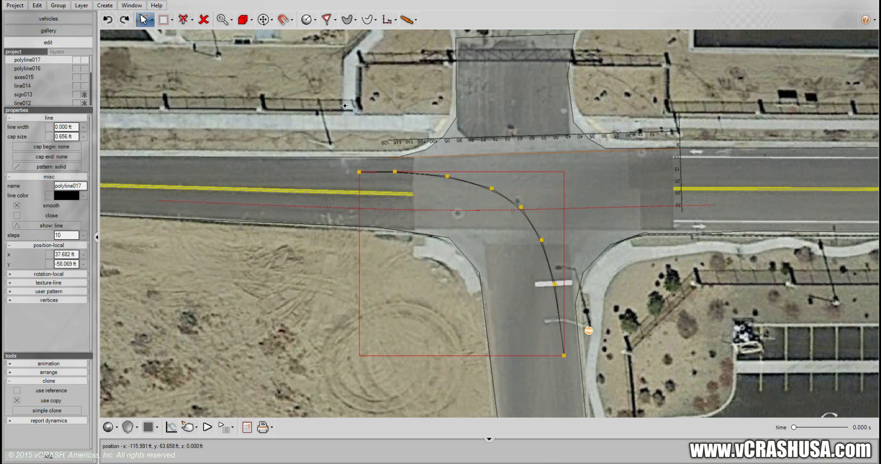
pyautogui.click(492, 190)
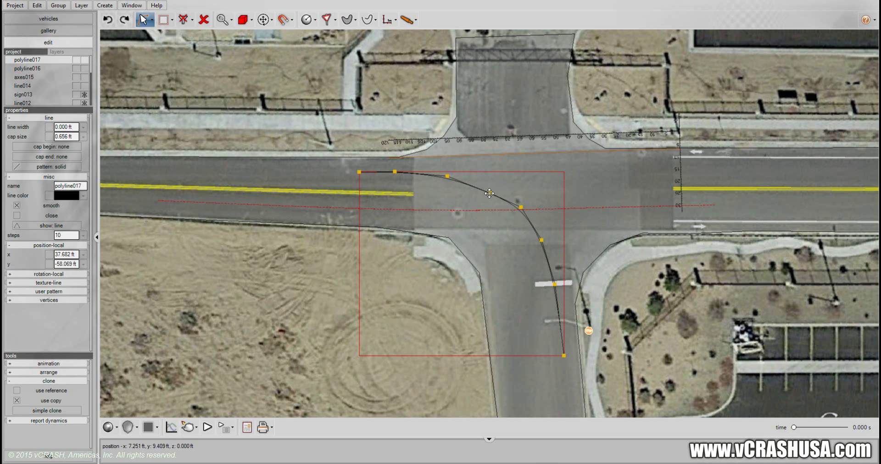
pyautogui.click(448, 179)
pyautogui.click(521, 207)
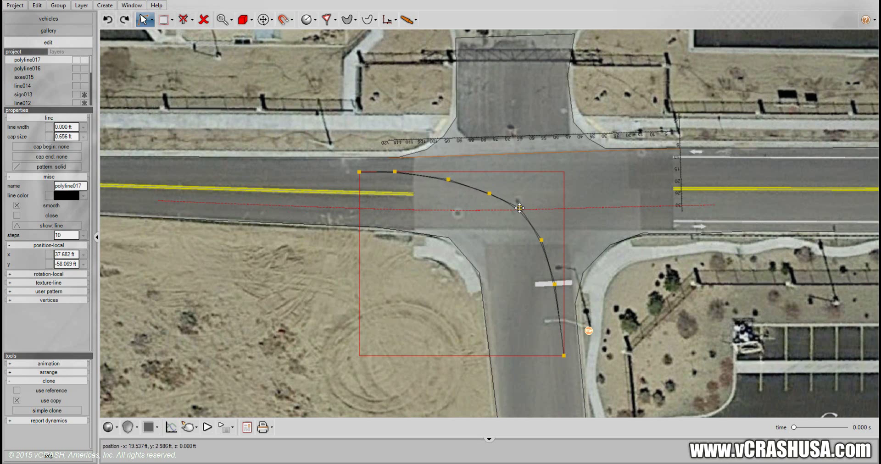
pyautogui.click(541, 241)
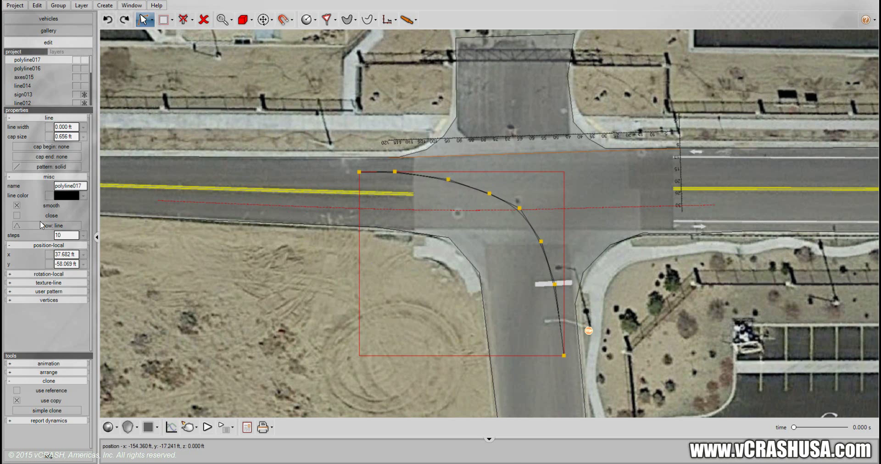
# Style the left-turn curve as a blue dashed line with a line width of 0.2 ft.
pyautogui.click(84, 197)
pyautogui.click(44, 318)
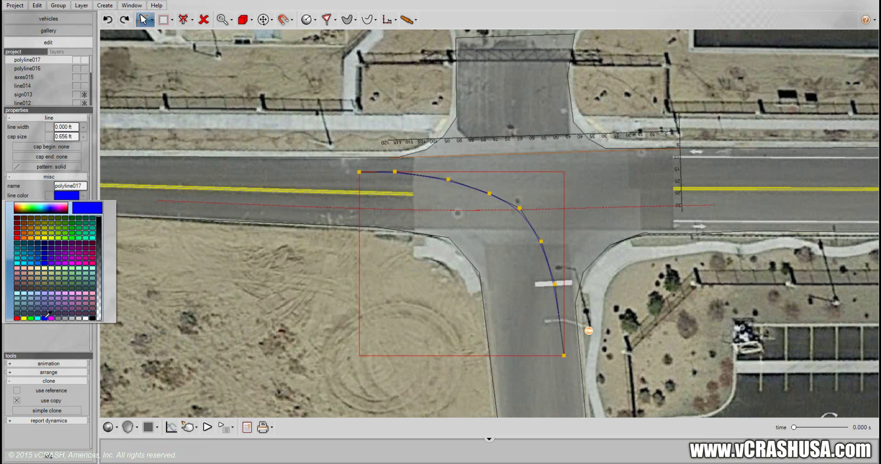
pyautogui.click(72, 127)
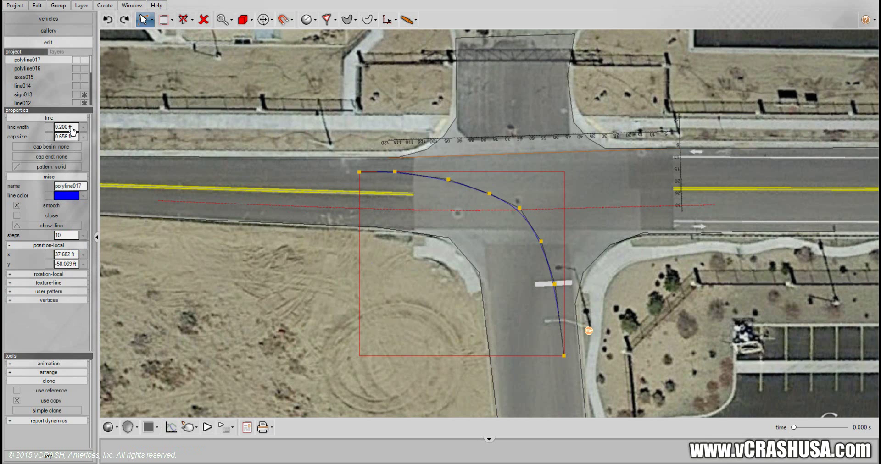
pyautogui.click(46, 168)
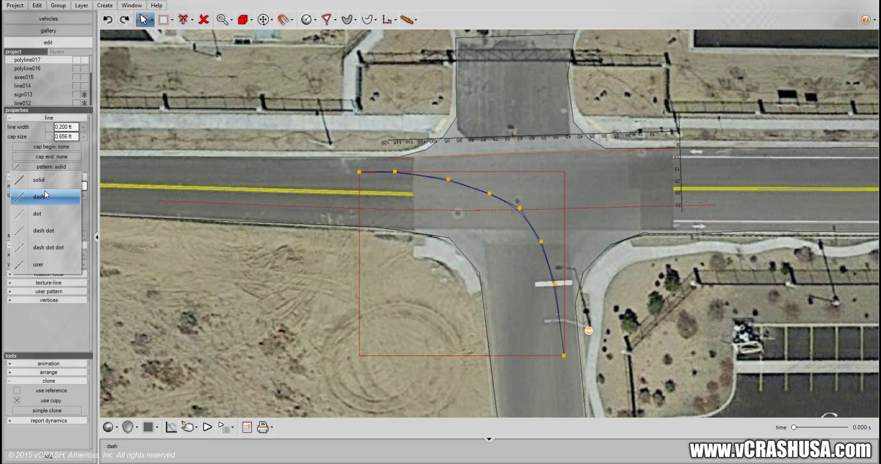
pyautogui.click(44, 192)
pyautogui.click(326, 266)
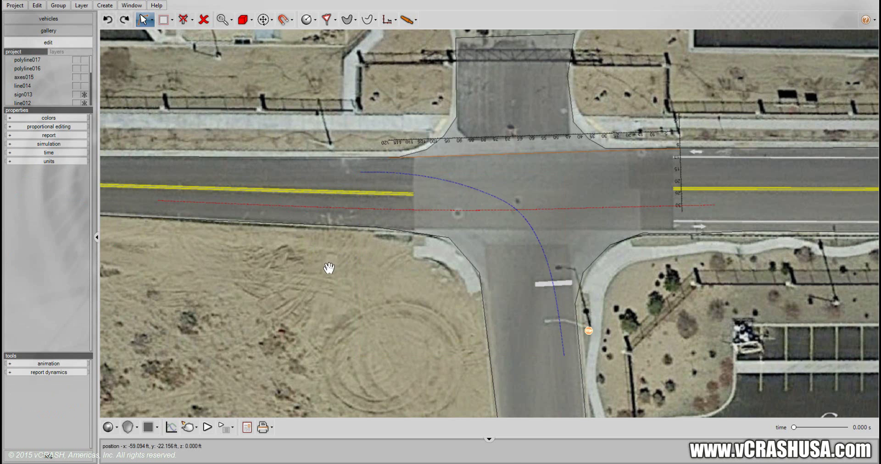
# Place a Volvo XC 90 from the car library in the eastbound lane at the west end of the red dashed path.
pyautogui.moveTo(407, 304); pyautogui.dragTo(391, 252, button='middle')
pyautogui.scroll(3, 372, 308)
pyautogui.scroll(-1, 412, 286)
pyautogui.scroll(-1, 374, 284)
pyautogui.scroll(-1, 453, 277)
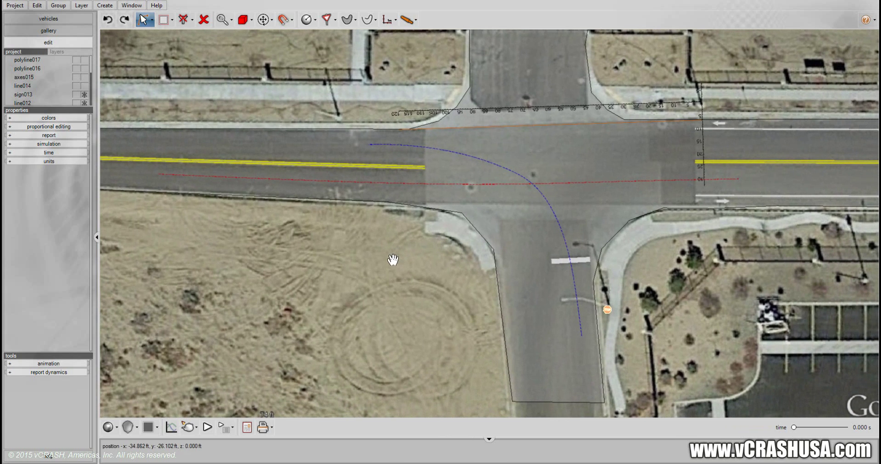
pyautogui.click(43, 21)
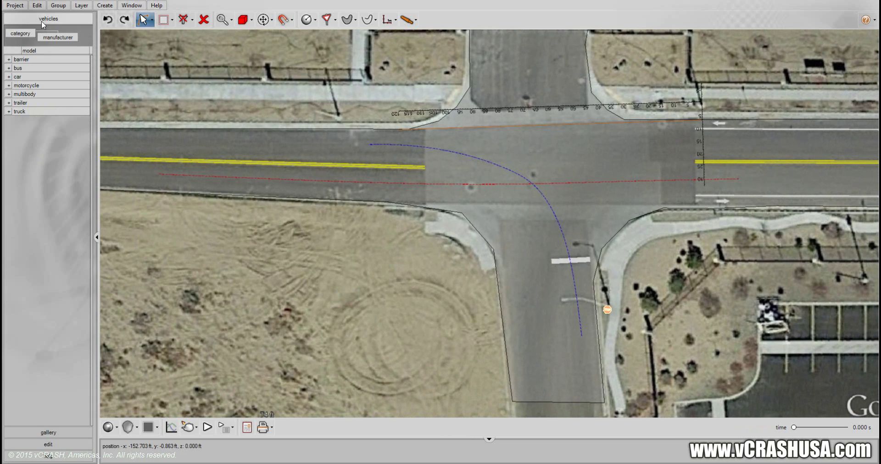
pyautogui.click(7, 77)
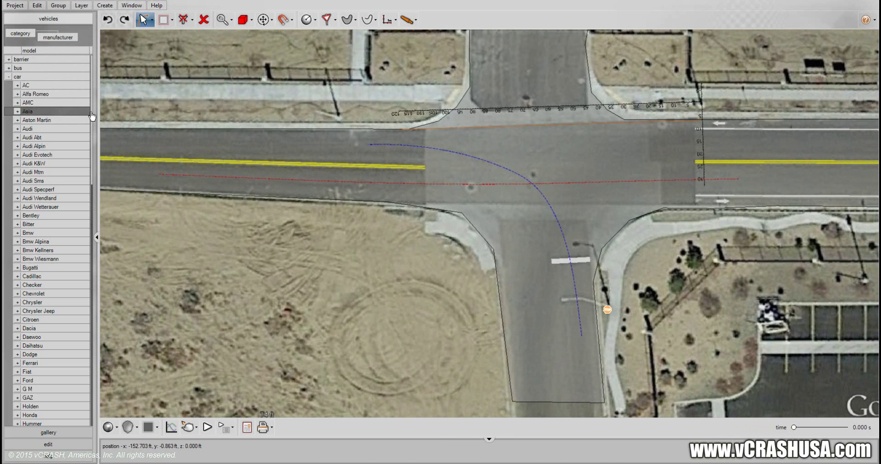
pyautogui.moveTo(92, 116); pyautogui.dragTo(92, 340)
pyautogui.click(18, 293)
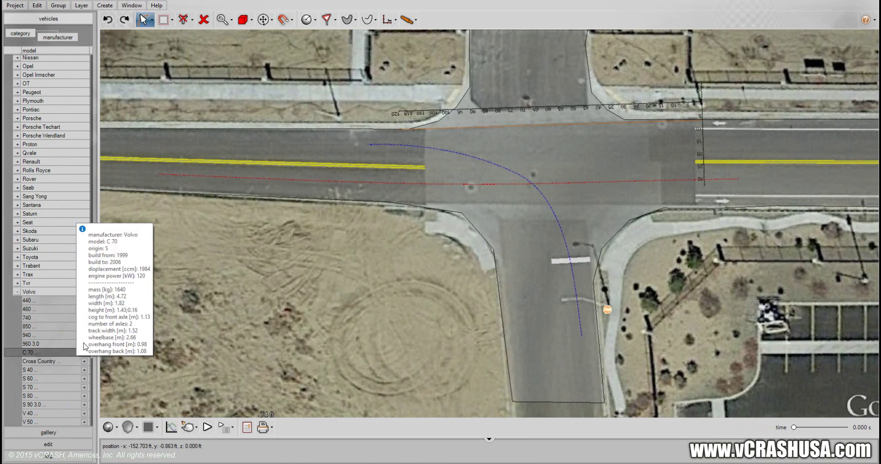
pyautogui.moveTo(90, 347); pyautogui.dragTo(91, 385)
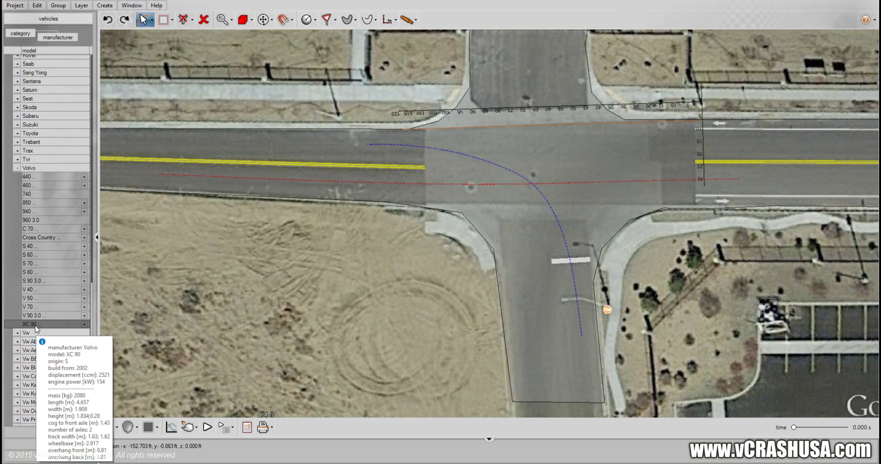
pyautogui.moveTo(35, 324); pyautogui.dragTo(108, 269)
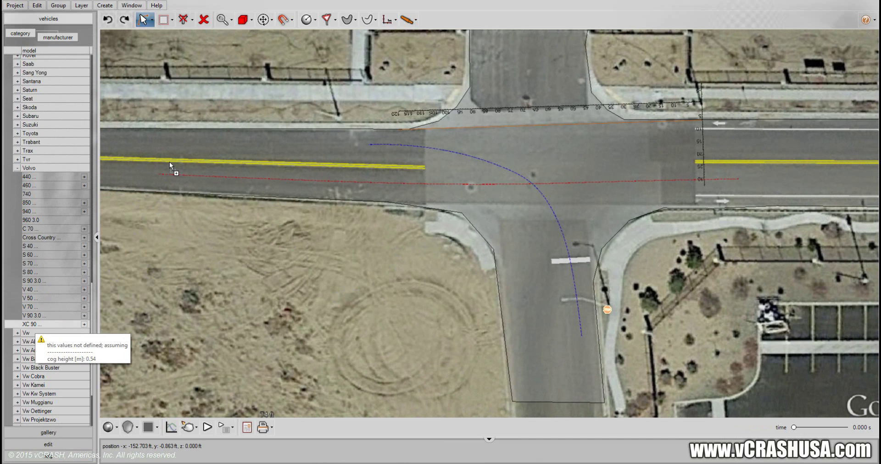
pyautogui.moveTo(169, 161); pyautogui.dragTo(168, 171)
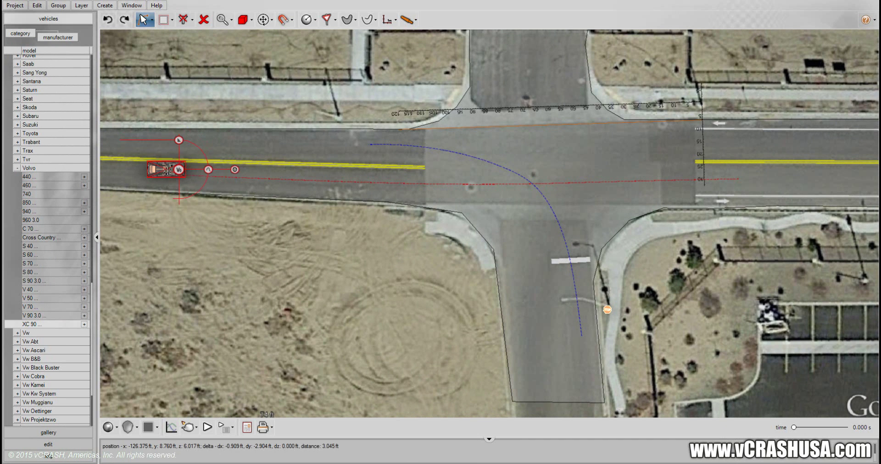
# Rotate the Volvo XC 90 about -3.6° to align its heading with the red dashed path.
pyautogui.scroll(3, 164, 214)
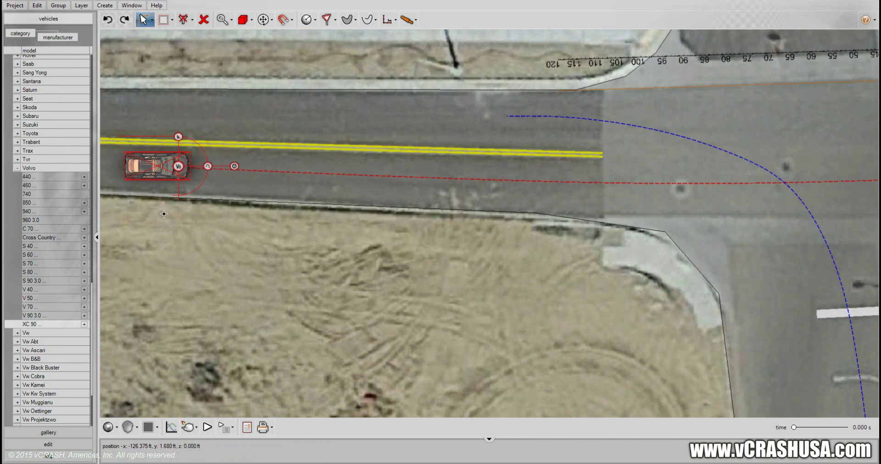
pyautogui.click(162, 228)
pyautogui.scroll(4, 203, 250)
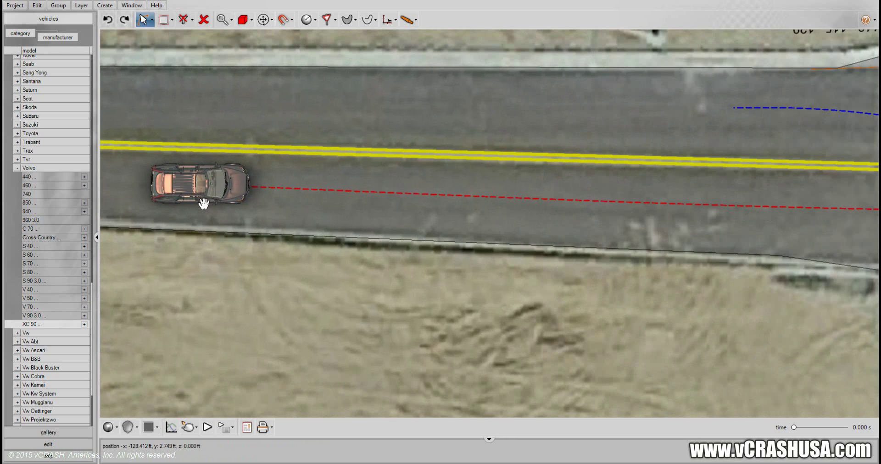
pyautogui.click(203, 203)
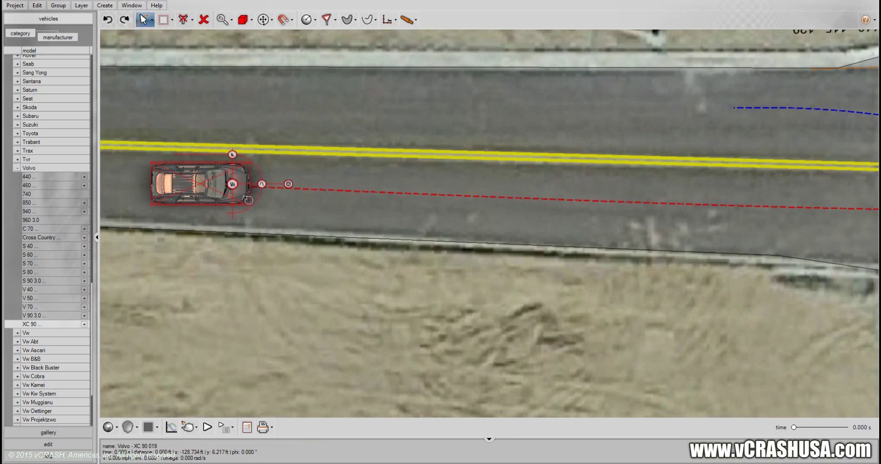
pyautogui.moveTo(249, 194); pyautogui.dragTo(248, 202)
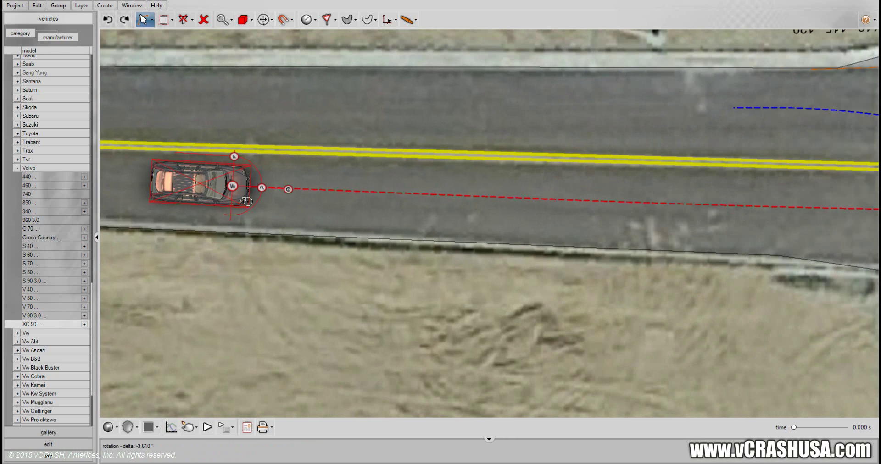
# Set the Volvo XC 90's body color to red.
pyautogui.click(48, 444)
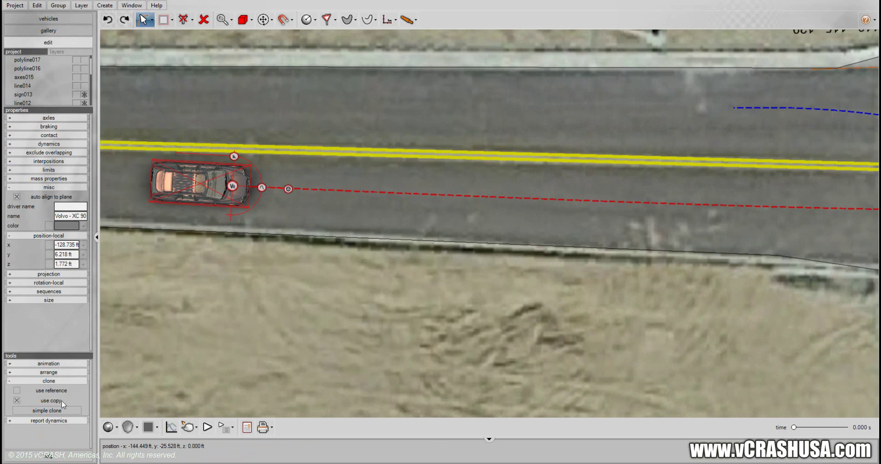
pyautogui.click(86, 228)
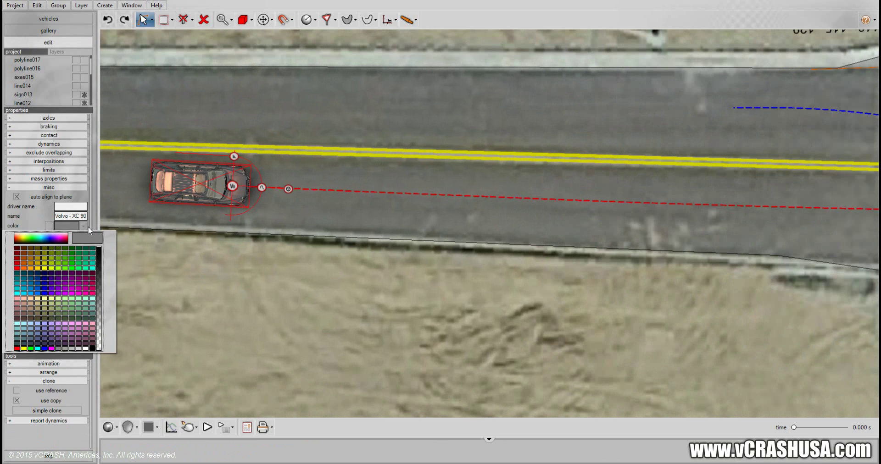
pyautogui.click(20, 265)
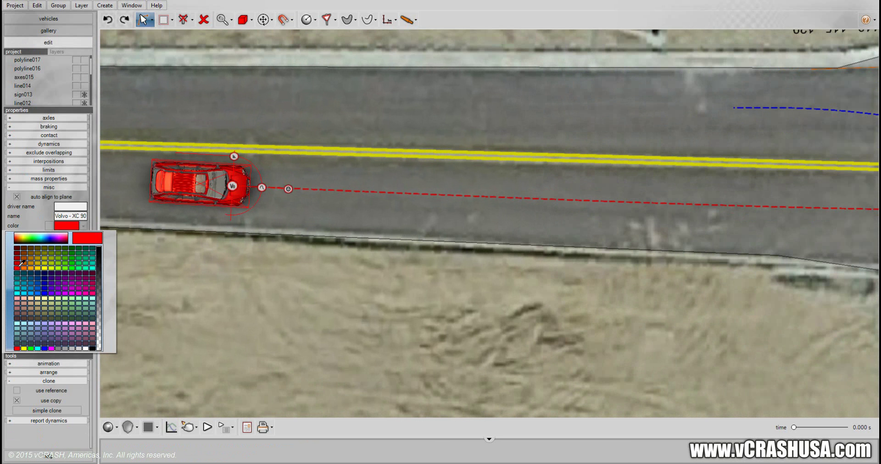
pyautogui.click(182, 274)
# Expand the Toyota models in the vehicle library's car category and find the Yaris.
pyautogui.moveTo(263, 276); pyautogui.dragTo(239, 271, button='middle')
pyautogui.scroll(-4, 239, 271)
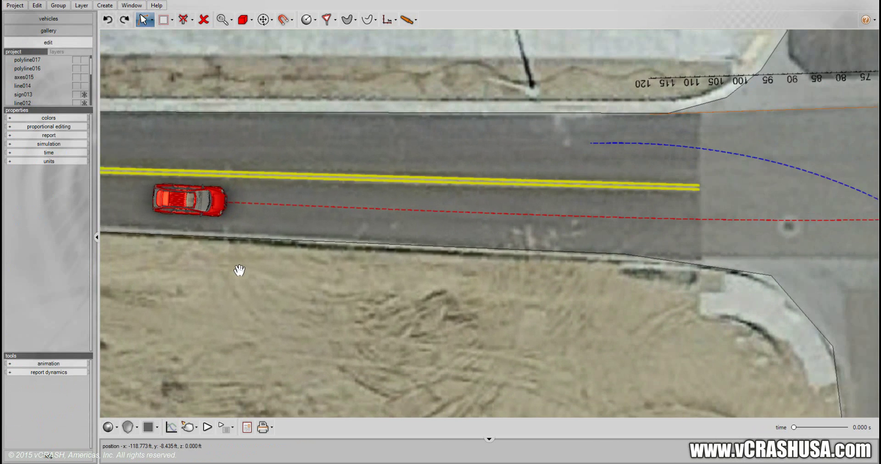
pyautogui.moveTo(337, 294); pyautogui.dragTo(282, 244, button='middle')
pyautogui.scroll(-3, 281, 244)
pyautogui.moveTo(340, 280); pyautogui.dragTo(278, 262, button='middle')
pyautogui.scroll(-3, 283, 238)
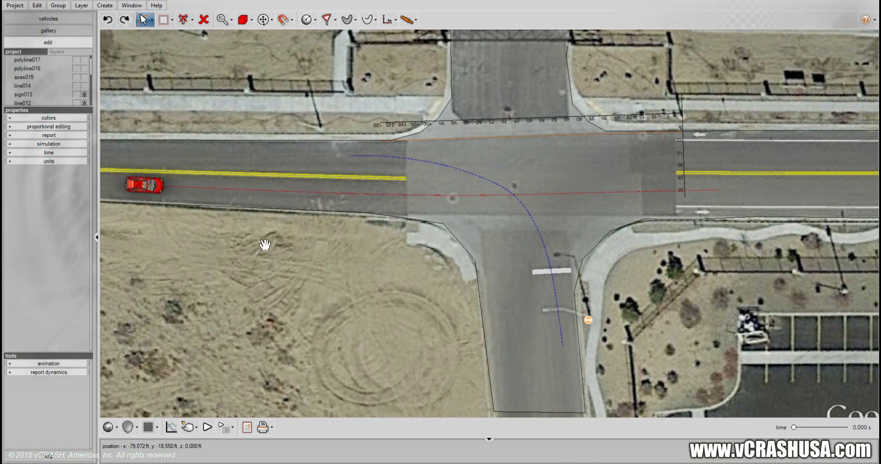
pyautogui.click(40, 20)
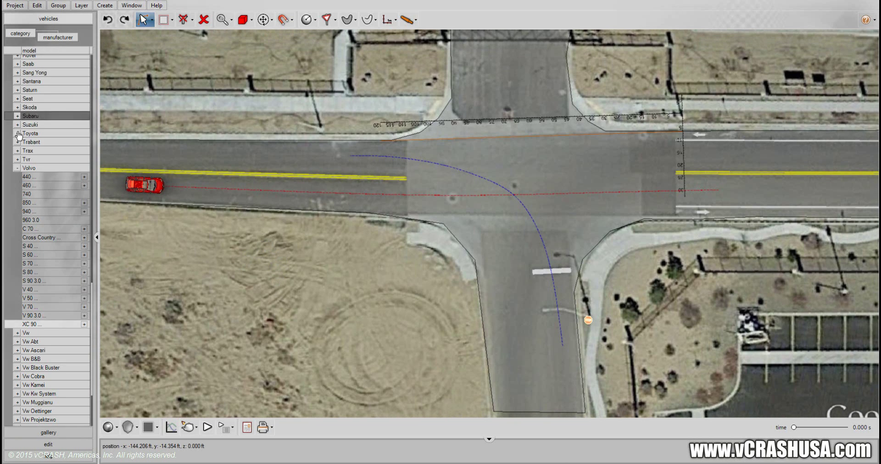
pyautogui.click(17, 168)
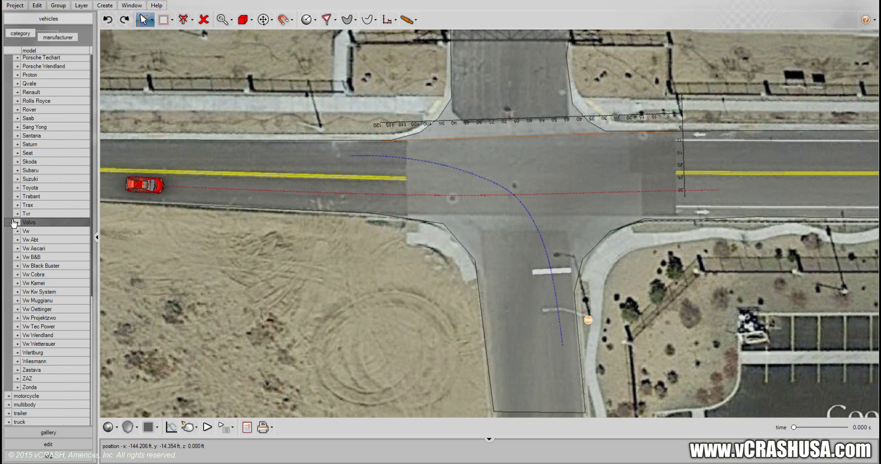
pyautogui.click(17, 188)
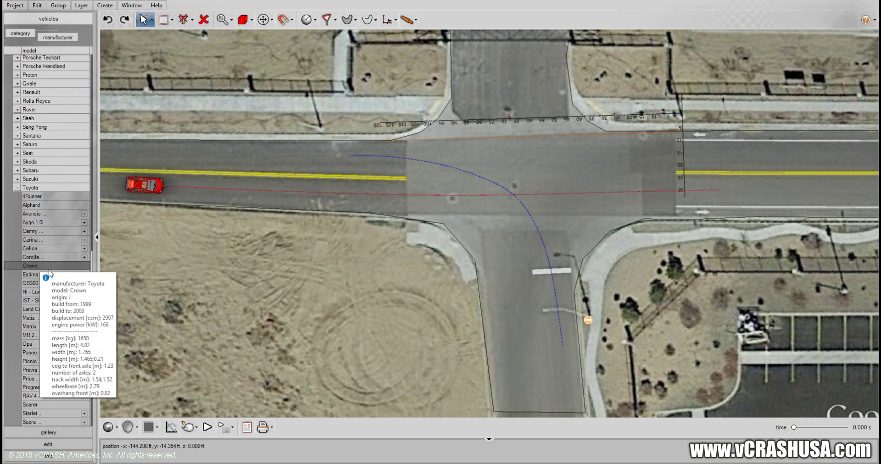
pyautogui.moveTo(50, 400)
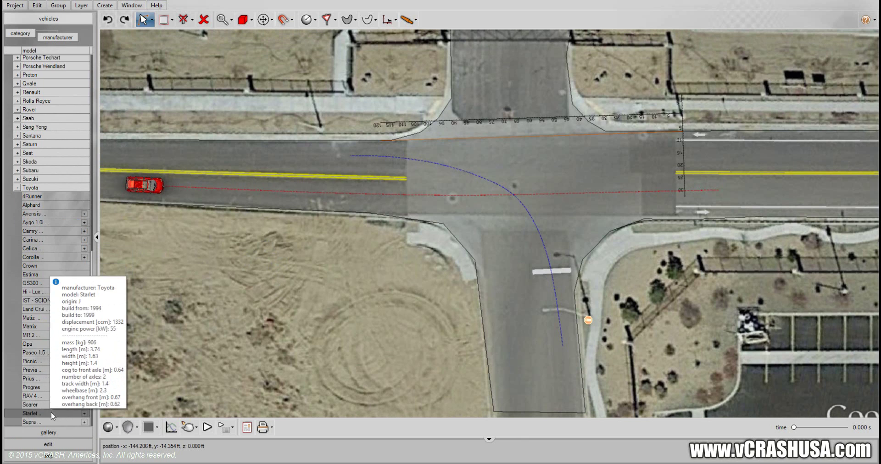
pyautogui.scroll(-2, 47, 415)
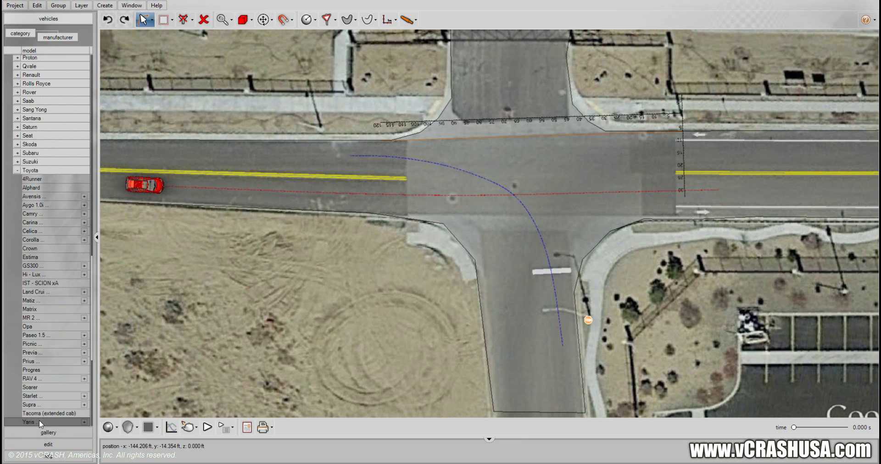
# Place a Toyota Yaris on the side road just below the white stop line.
pyautogui.moveTo(46, 415); pyautogui.dragTo(414, 329)
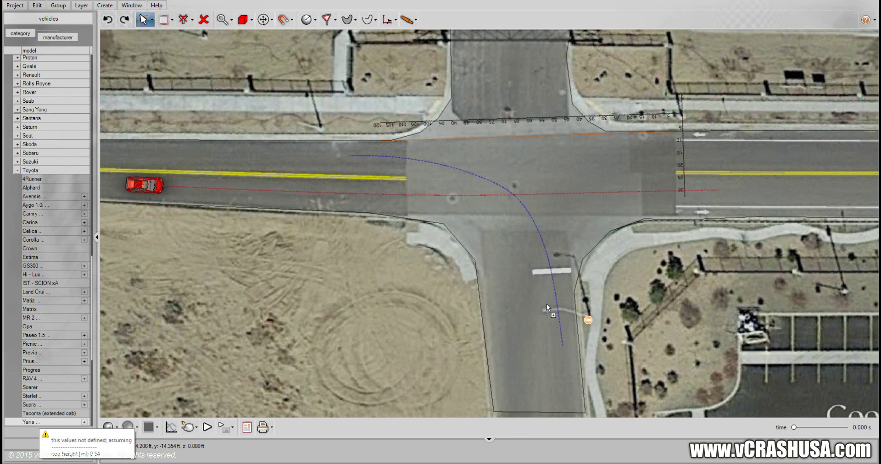
pyautogui.moveTo(547, 303); pyautogui.dragTo(546, 304)
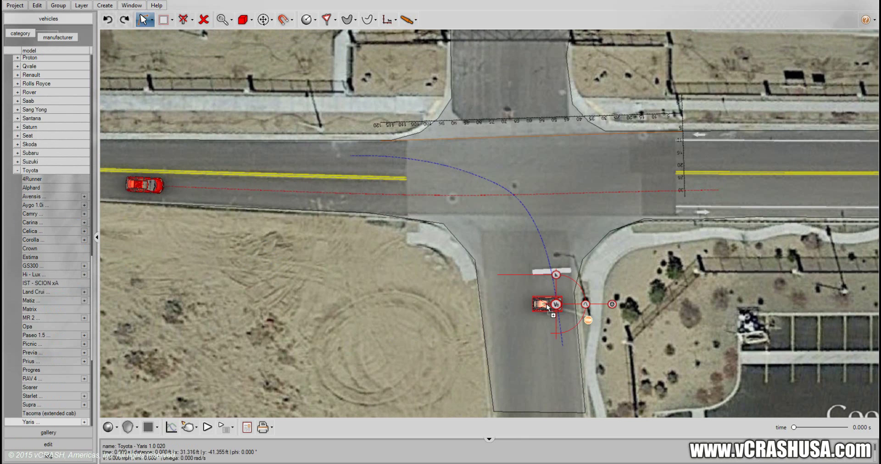
pyautogui.click(531, 330)
# Rotate the Yaris to a yaw of about 96.6° and position it on the blue path directly behind the stop line.
pyautogui.scroll(5, 406, 327)
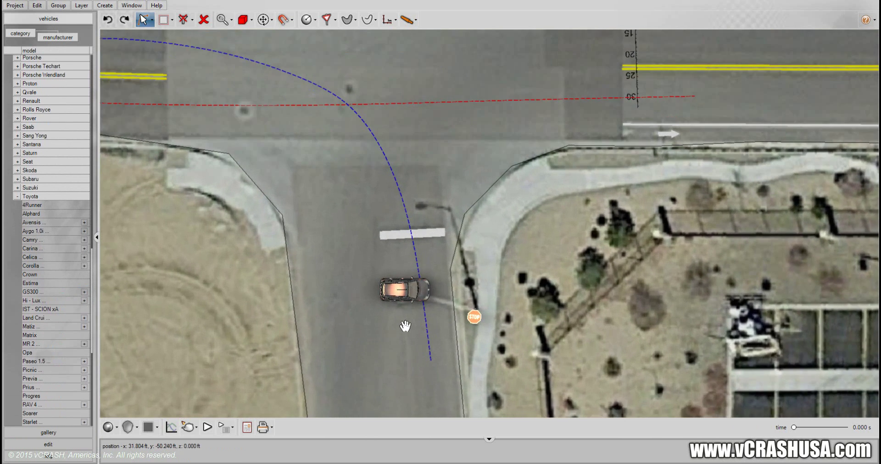
pyautogui.scroll(2, 406, 327)
pyautogui.click(404, 281)
pyautogui.moveTo(452, 281); pyautogui.dragTo(216, 64)
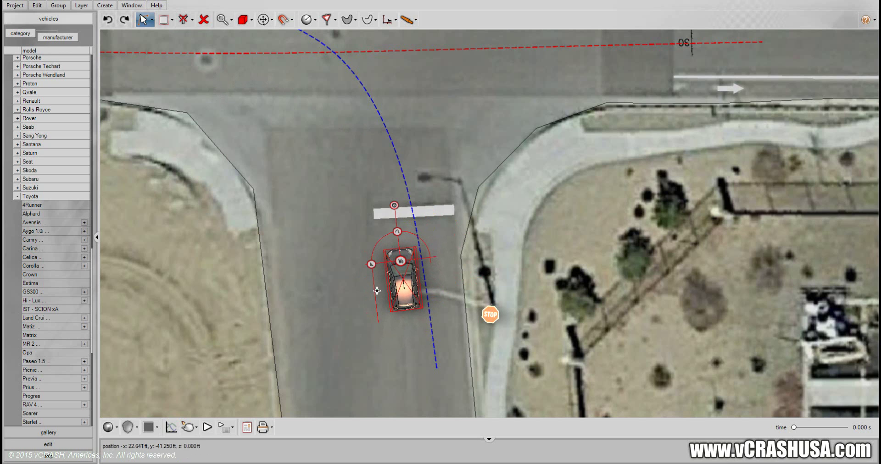
pyautogui.moveTo(401, 288); pyautogui.dragTo(412, 254)
# Change the Yaris's color to blue in its properties.
pyautogui.rightClick(432, 270)
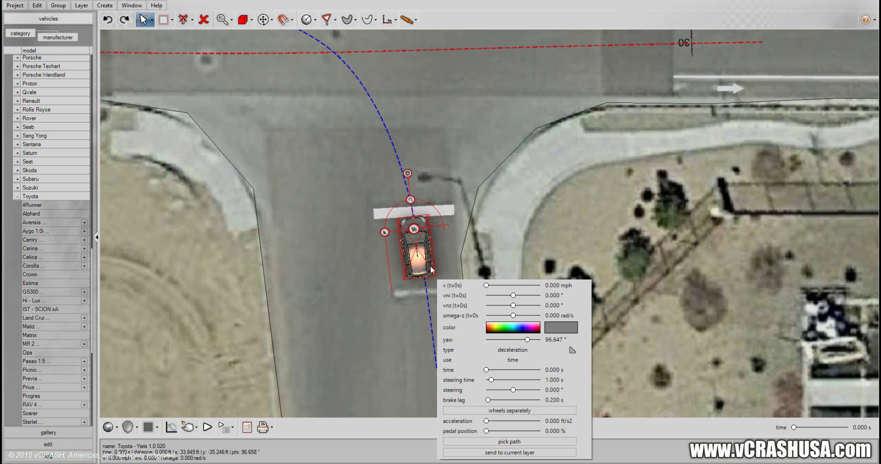
pyautogui.click(73, 445)
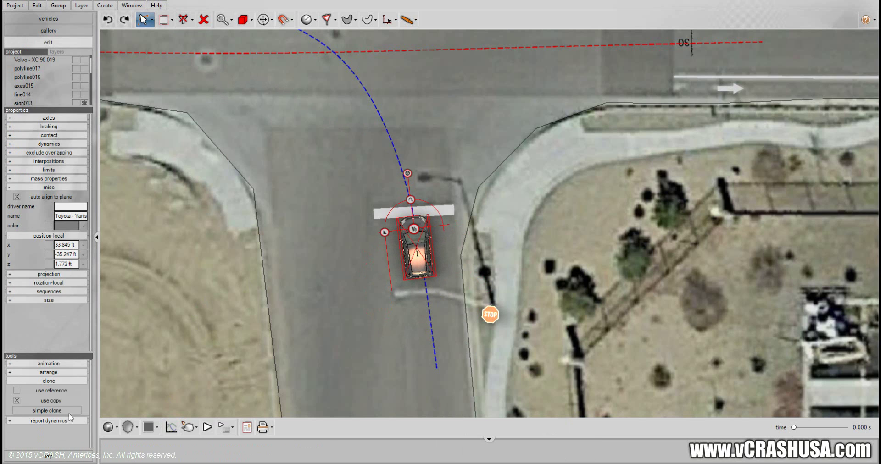
pyautogui.click(83, 225)
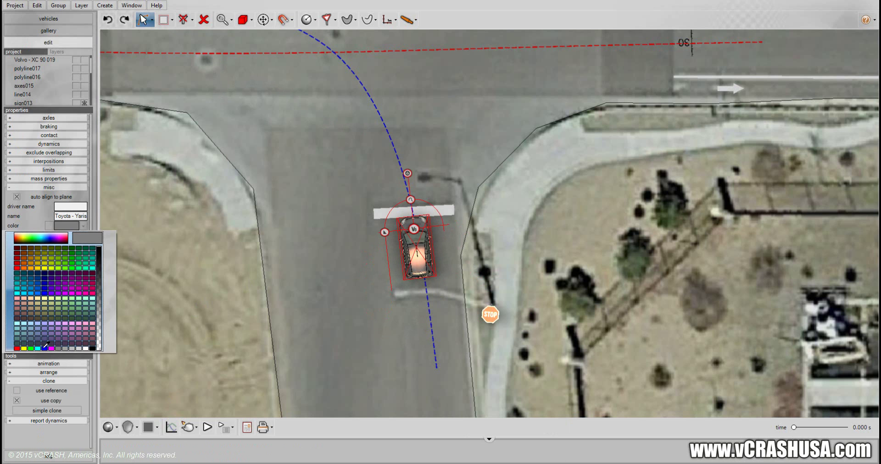
pyautogui.click(45, 348)
pyautogui.click(256, 291)
# Clone the red Volvo XC 90 and place the copy on the red path just before it crosses the blue path.
pyautogui.moveTo(237, 269); pyautogui.dragTo(424, 336)
pyautogui.scroll(-5, 350, 340)
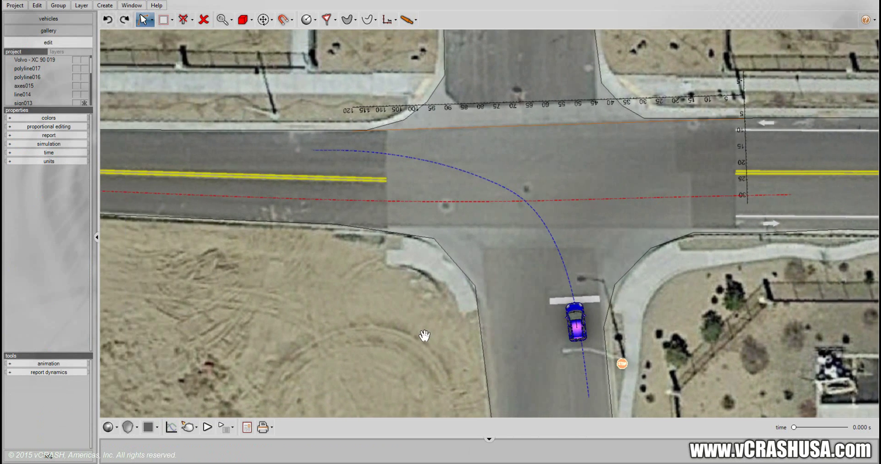
pyautogui.scroll(-1, 424, 336)
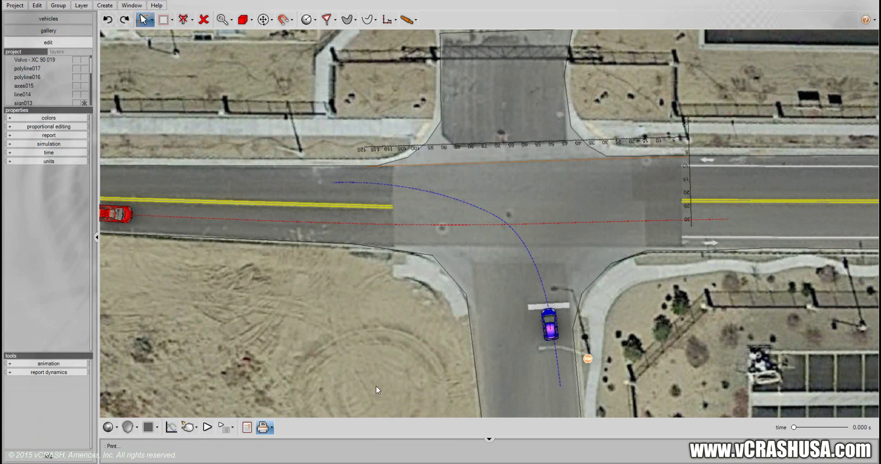
pyautogui.click(419, 317)
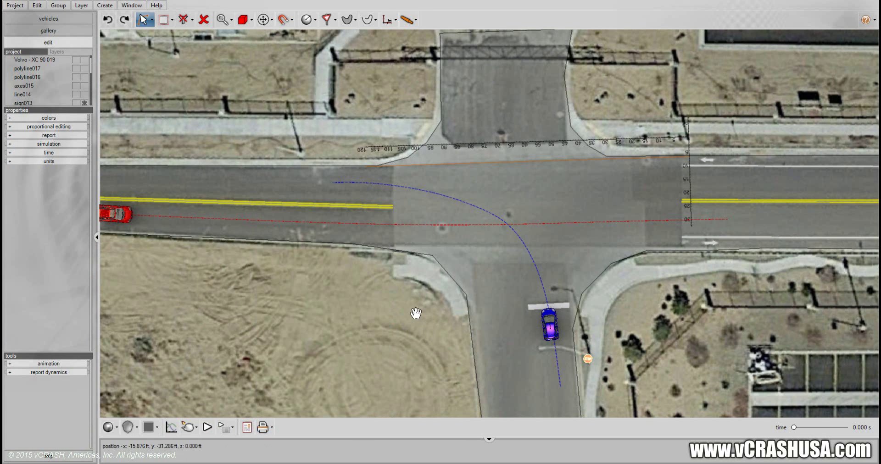
pyautogui.moveTo(416, 314); pyautogui.dragTo(453, 325)
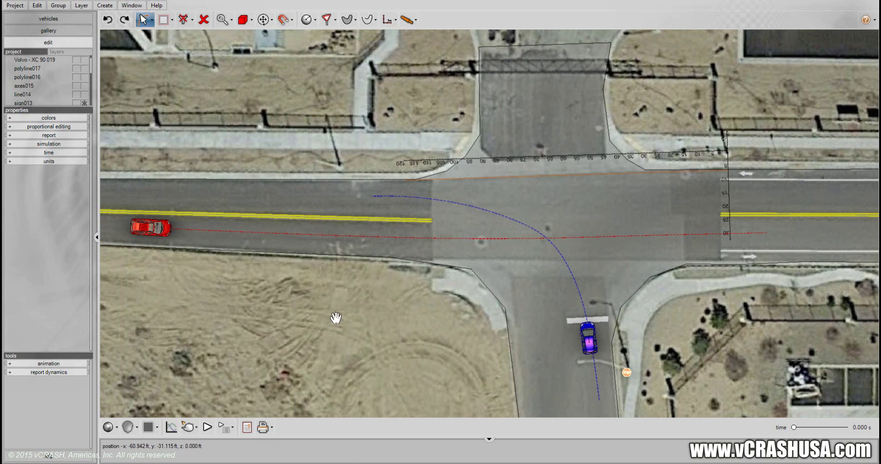
pyautogui.click(156, 227)
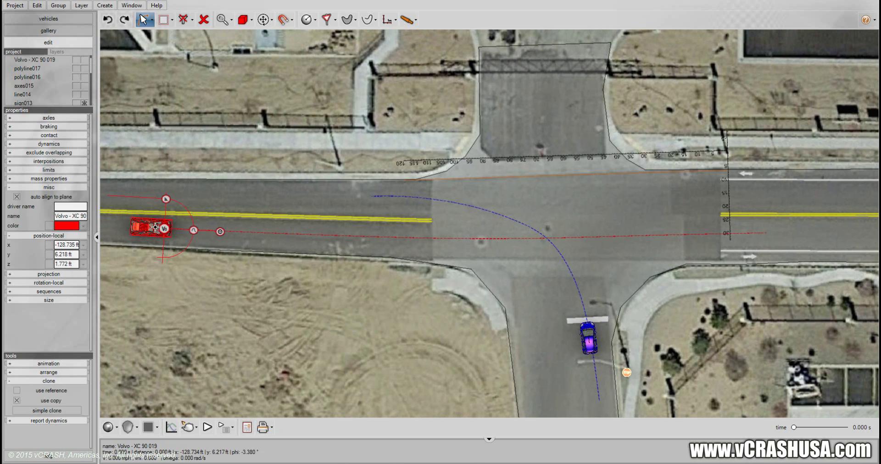
pyautogui.click(41, 411)
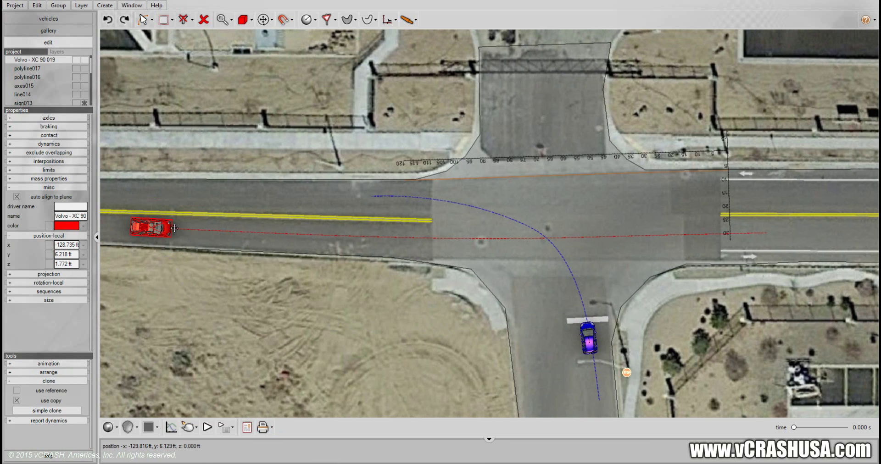
pyautogui.moveTo(174, 228); pyautogui.dragTo(515, 238)
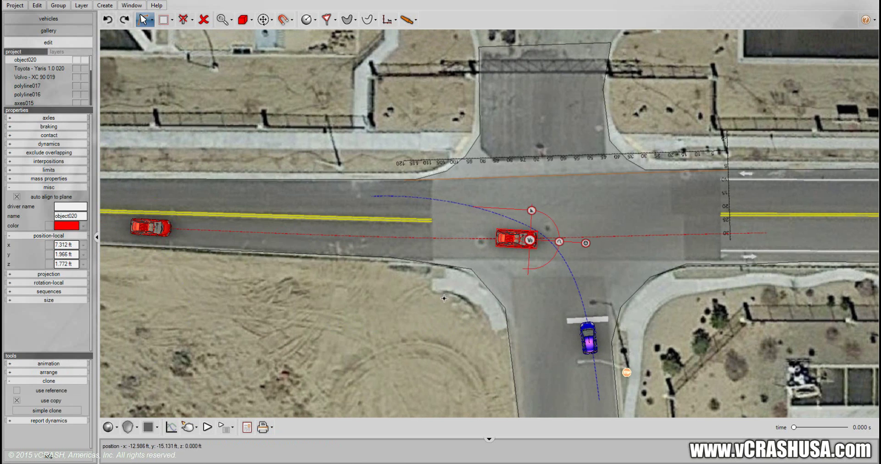
pyautogui.click(442, 301)
# Rotate the Volvo copy to 0° and center it on the red path at about x 6.65 ft, y 2.16 ft.
pyautogui.moveTo(376, 307); pyautogui.dragTo(220, 332, button='middle')
pyautogui.scroll(3, 343, 302)
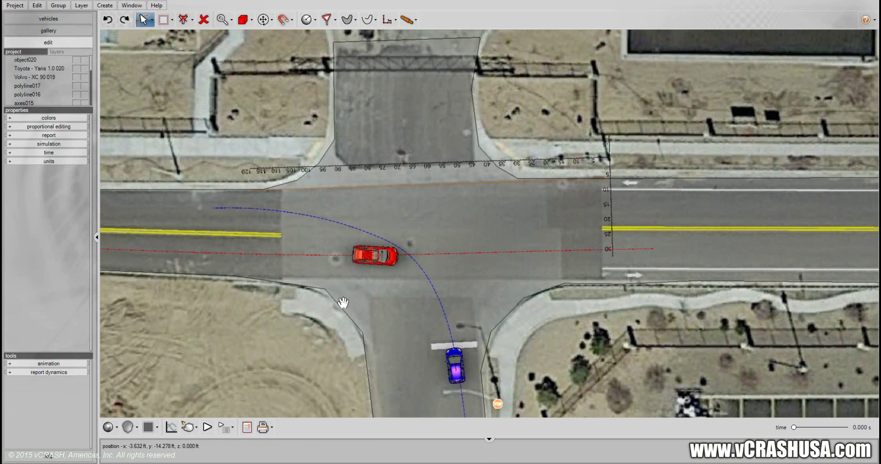
pyautogui.scroll(3, 342, 303)
pyautogui.click(465, 178)
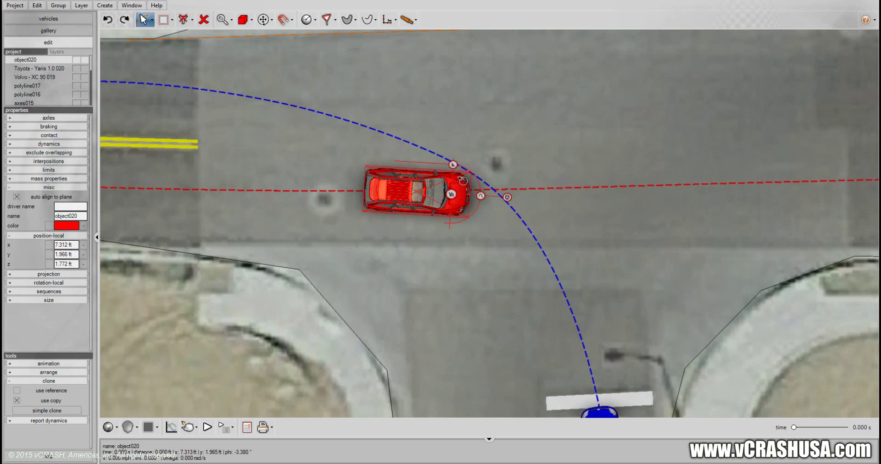
pyautogui.moveTo(464, 173); pyautogui.dragTo(464, 171)
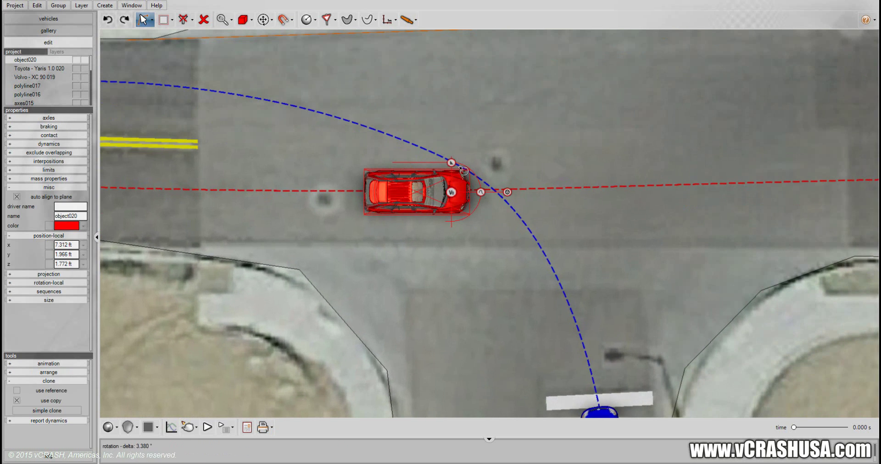
pyautogui.moveTo(418, 195); pyautogui.dragTo(415, 194)
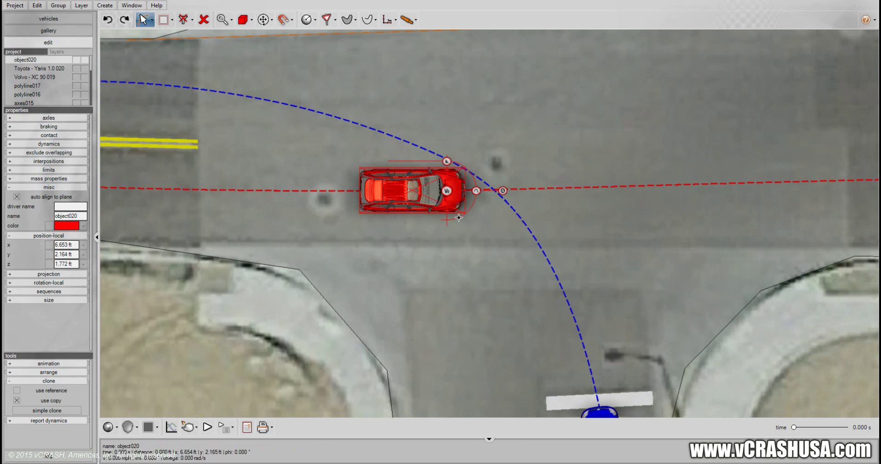
# Clone the blue Yaris and angle the copy along the blue path at the crossing, at about x 21.85 ft, y -1.19 ft.
pyautogui.moveTo(243, 368); pyautogui.dragTo(185, 321)
pyautogui.click(541, 376)
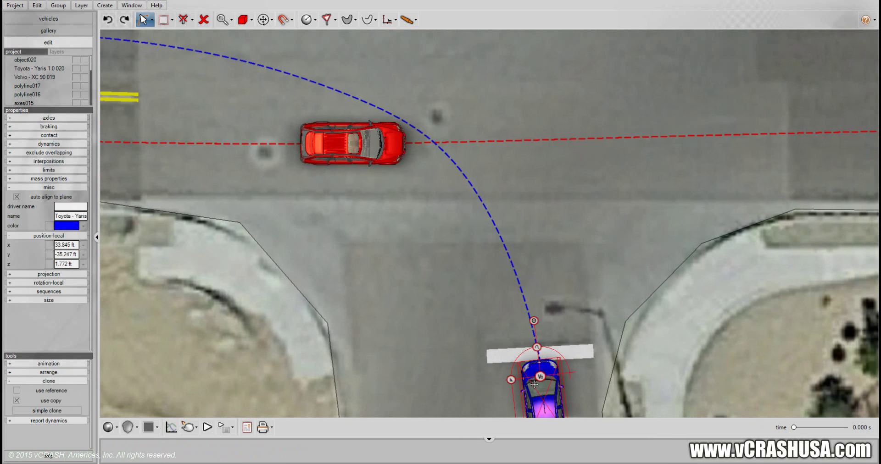
pyautogui.moveTo(249, 360); pyautogui.dragTo(223, 324)
pyautogui.click(517, 369)
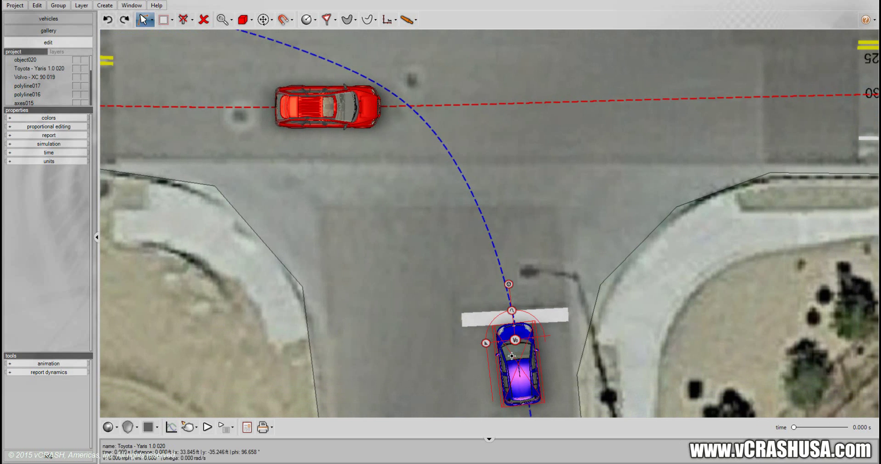
pyautogui.click(61, 411)
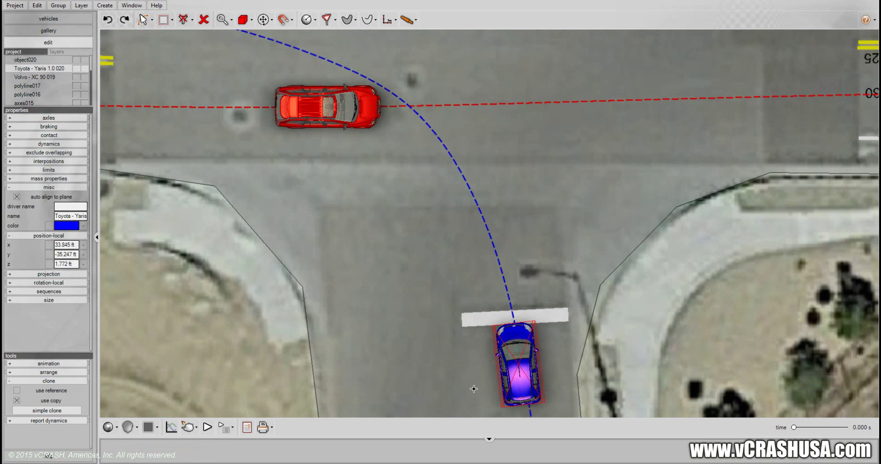
pyautogui.moveTo(521, 333)
pyautogui.mouseDown()
pyautogui.moveTo(518, 237)
pyautogui.moveTo(505, 210)
pyautogui.moveTo(428, 172)
pyautogui.moveTo(413, 104)
pyautogui.moveTo(425, 131)
pyautogui.moveTo(415, 102)
pyautogui.moveTo(420, 109)
pyautogui.moveTo(403, 104)
pyautogui.moveTo(445, 92)
pyautogui.moveTo(429, 90)
pyautogui.mouseUp()
pyautogui.moveTo(644, 52); pyautogui.dragTo(686, 46)
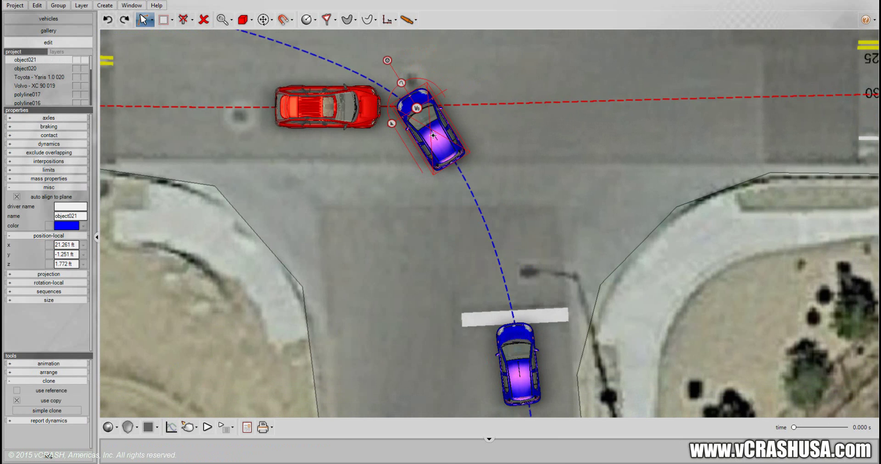
pyautogui.moveTo(435, 134); pyautogui.dragTo(437, 133)
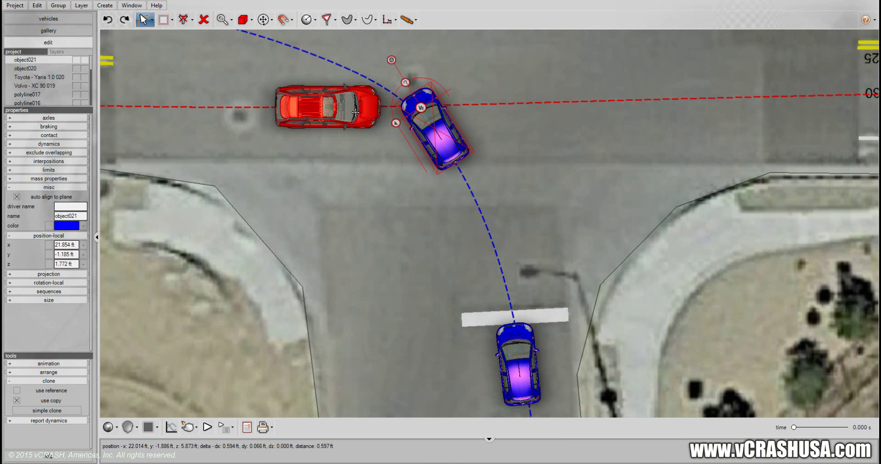
# Move the Volvo copy forward to about x 11.33 ft, y 2.16 ft so its front meets the Yaris copy's front corner.
pyautogui.click(325, 107)
pyautogui.moveTo(324, 107); pyautogui.dragTo(351, 107)
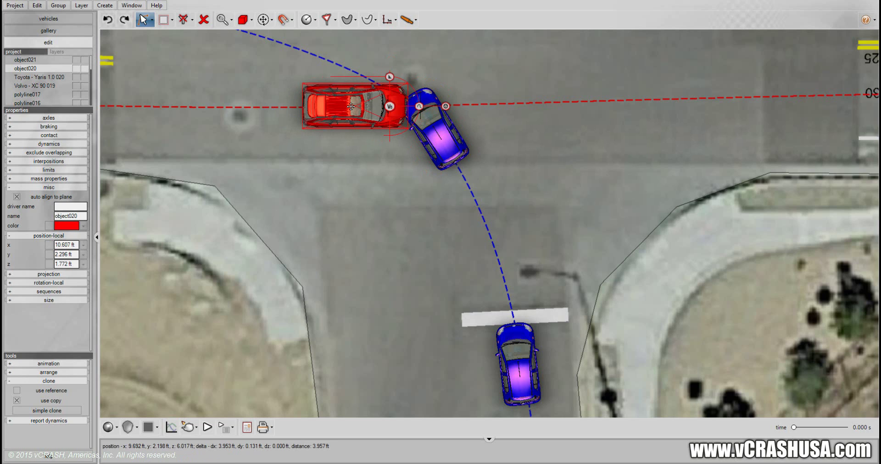
pyautogui.moveTo(352, 106); pyautogui.dragTo(355, 107)
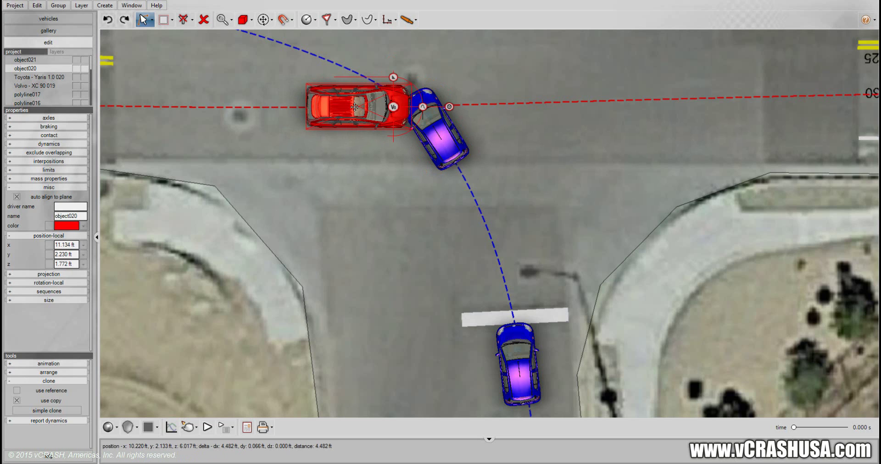
pyautogui.moveTo(354, 107); pyautogui.dragTo(355, 107)
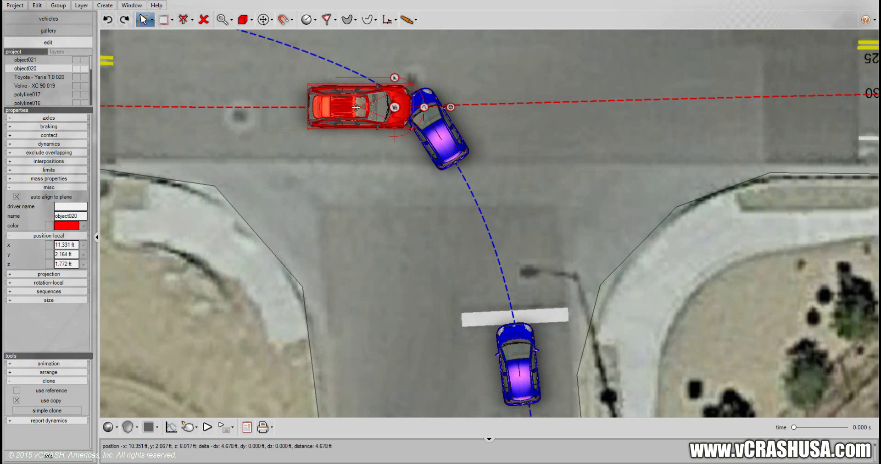
pyautogui.click(200, 238)
# Clone the Volvo at impact and place the copy angled toward the far curb at about x 61.5 ft, y 24.0 ft.
pyautogui.moveTo(214, 264); pyautogui.dragTo(211, 294, button='middle')
pyautogui.scroll(-2, 211, 292)
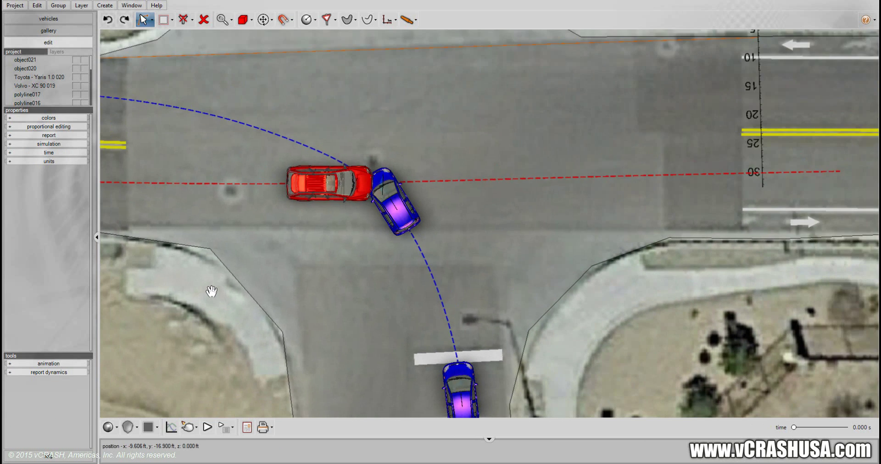
pyautogui.scroll(-2, 211, 291)
pyautogui.moveTo(560, 285); pyautogui.dragTo(544, 316, button='middle')
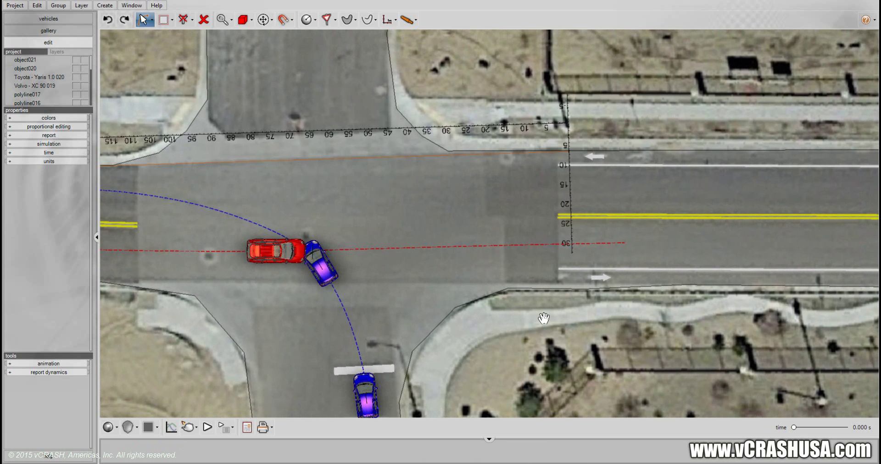
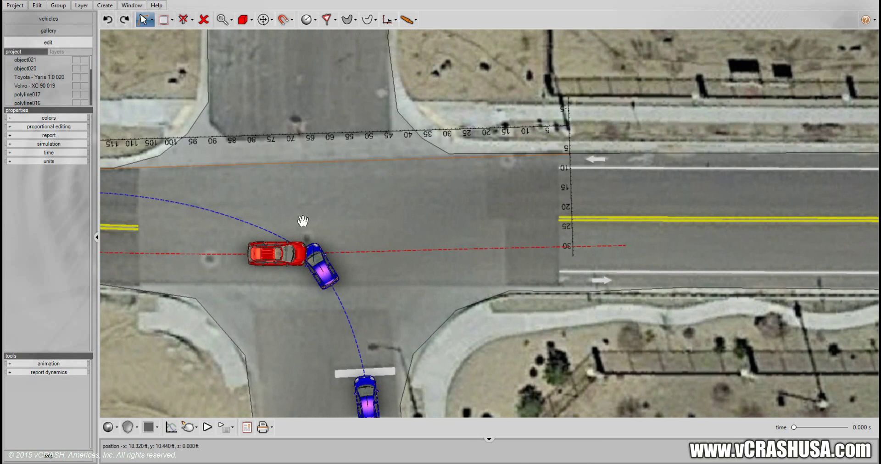
pyautogui.click(268, 254)
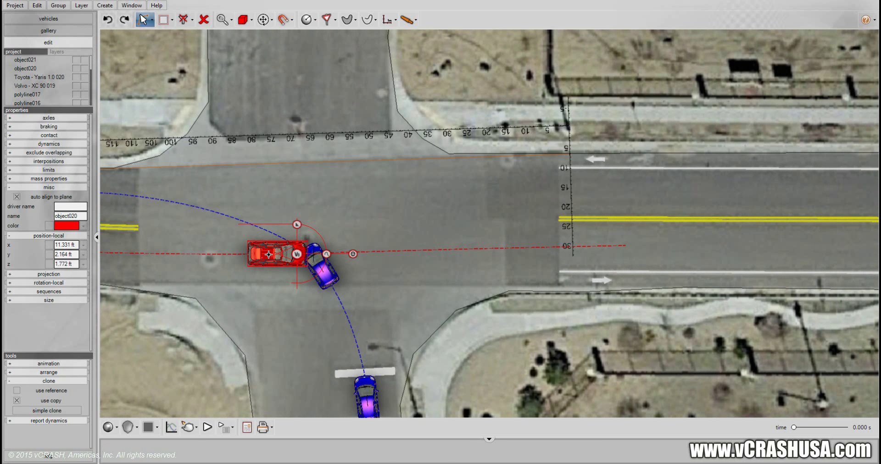
pyautogui.click(62, 412)
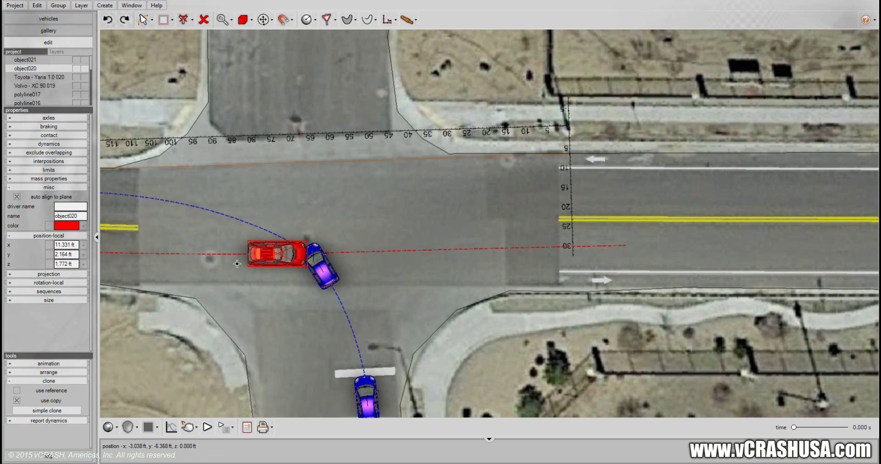
pyautogui.moveTo(425, 178); pyautogui.dragTo(487, 161)
pyautogui.moveTo(460, 209)
pyautogui.mouseDown()
pyautogui.moveTo(441, 222)
pyautogui.moveTo(519, 121)
pyautogui.mouseUp()
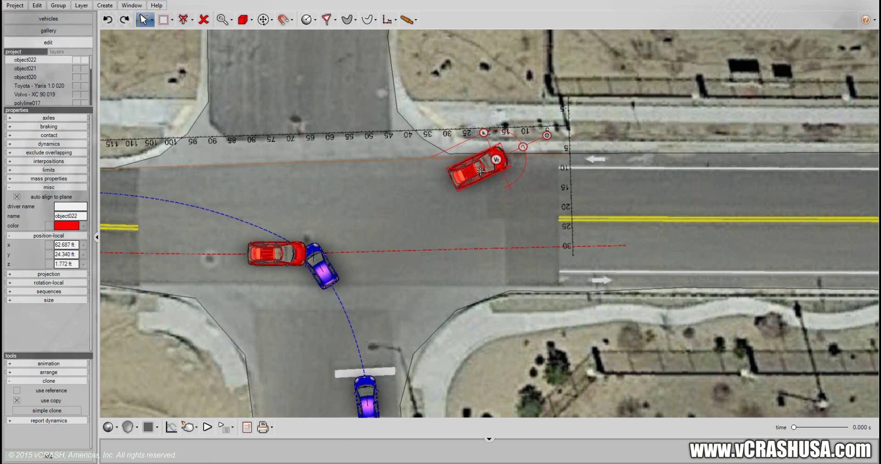
pyautogui.moveTo(478, 174); pyautogui.dragTo(480, 170)
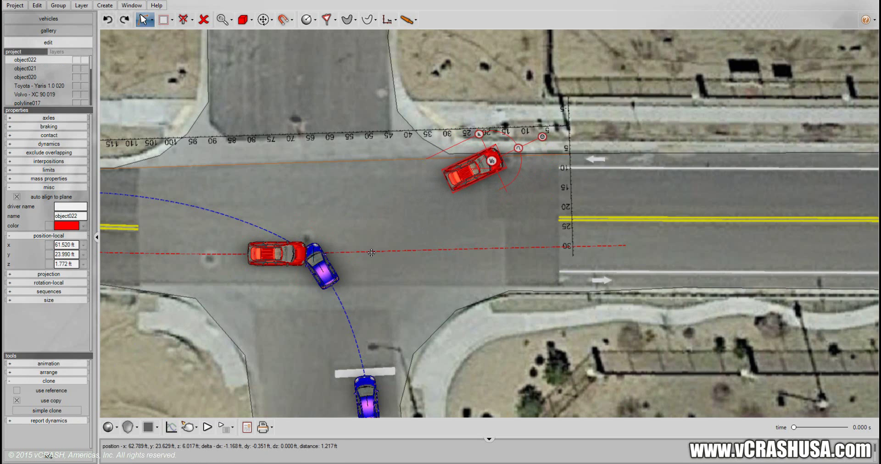
# Clone the Yaris at impact, rotate the copy to face along the road, and place it at about x 62.2 ft, y 11.0 ft.
pyautogui.click(314, 278)
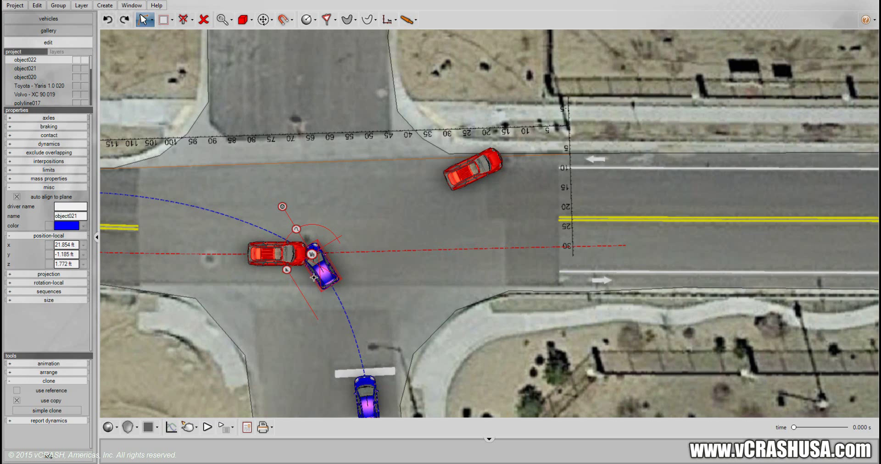
pyautogui.click(55, 411)
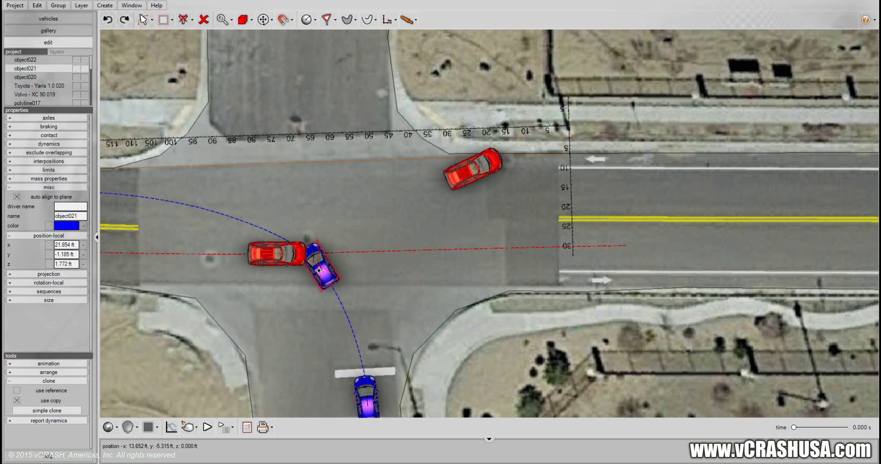
pyautogui.moveTo(314, 269); pyautogui.dragTo(475, 236)
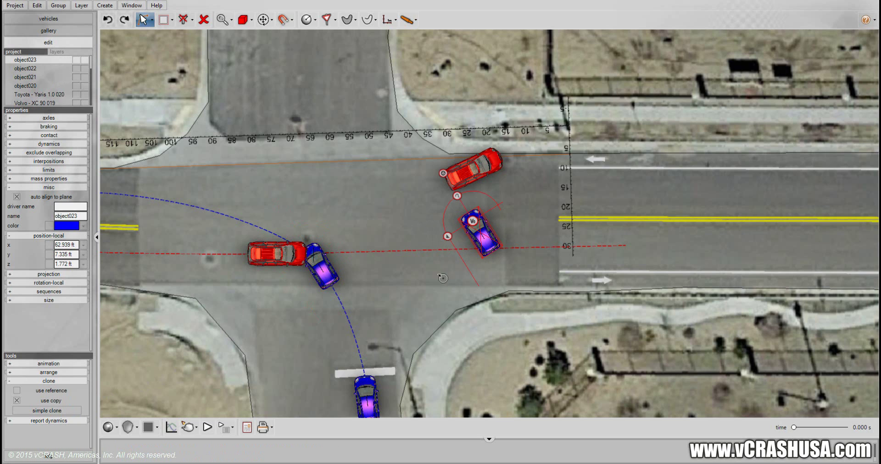
pyautogui.moveTo(418, 298)
pyautogui.mouseDown()
pyautogui.moveTo(341, 364)
pyautogui.moveTo(255, 403)
pyautogui.moveTo(251, 418)
pyautogui.moveTo(248, 39)
pyautogui.moveTo(253, 68)
pyautogui.mouseUp()
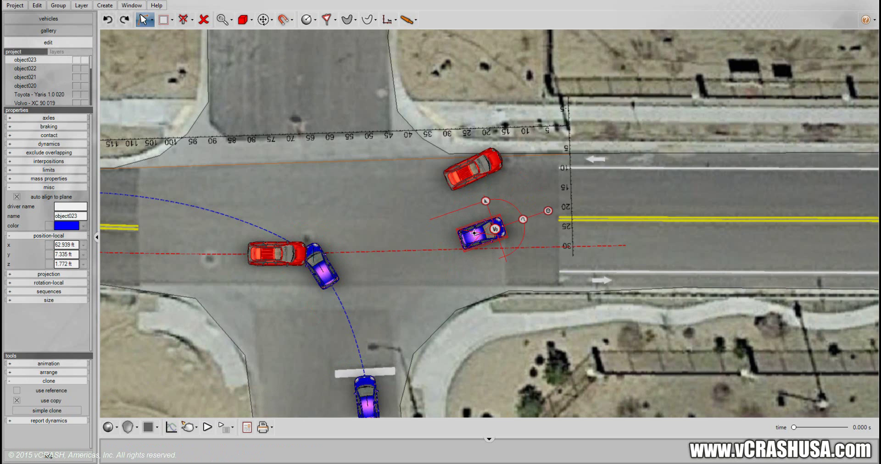
pyautogui.moveTo(472, 228)
pyautogui.mouseDown()
pyautogui.moveTo(469, 213)
pyautogui.moveTo(463, 234)
pyautogui.mouseUp()
# Draw a straight line from the Volvo at impact to the Volvo at its rest position near the far curb.
pyautogui.click(351, 21)
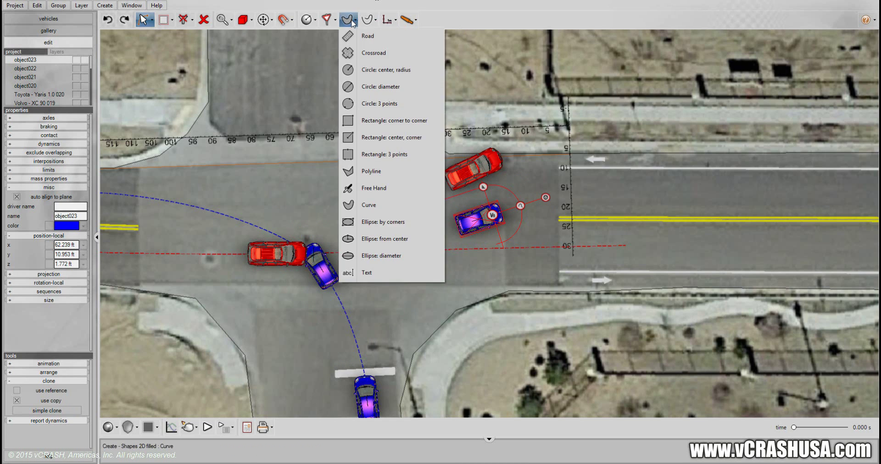
pyautogui.click(362, 22)
pyautogui.click(370, 139)
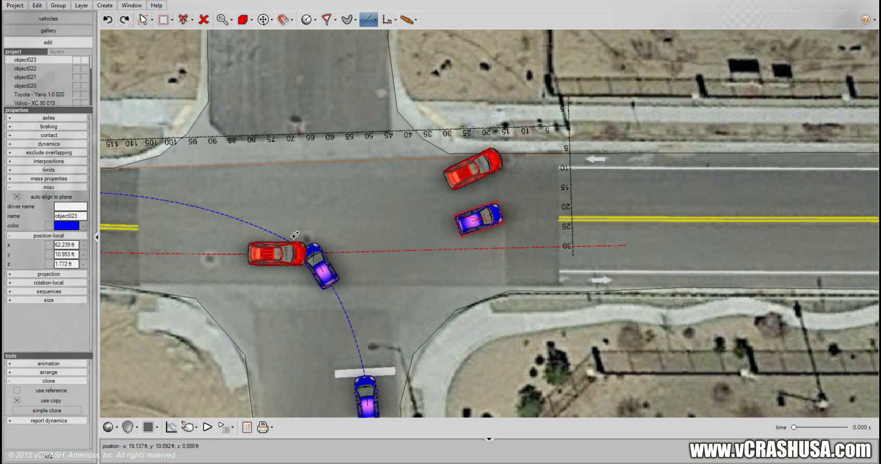
pyautogui.click(279, 251)
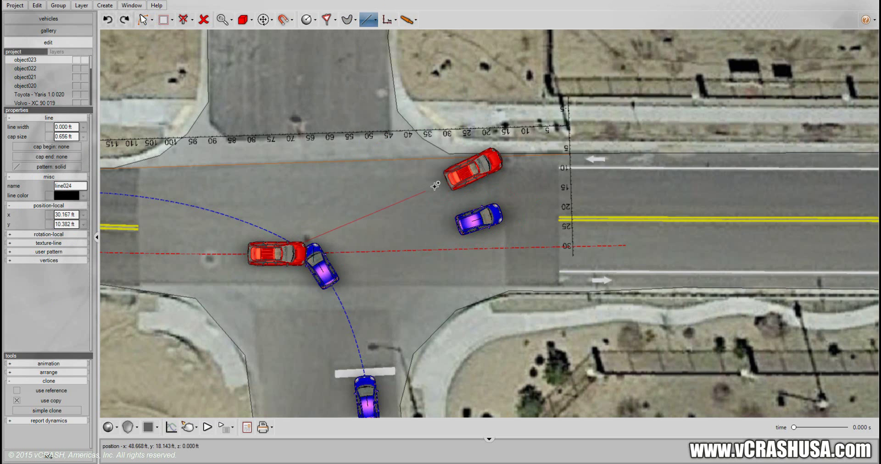
pyautogui.click(467, 172)
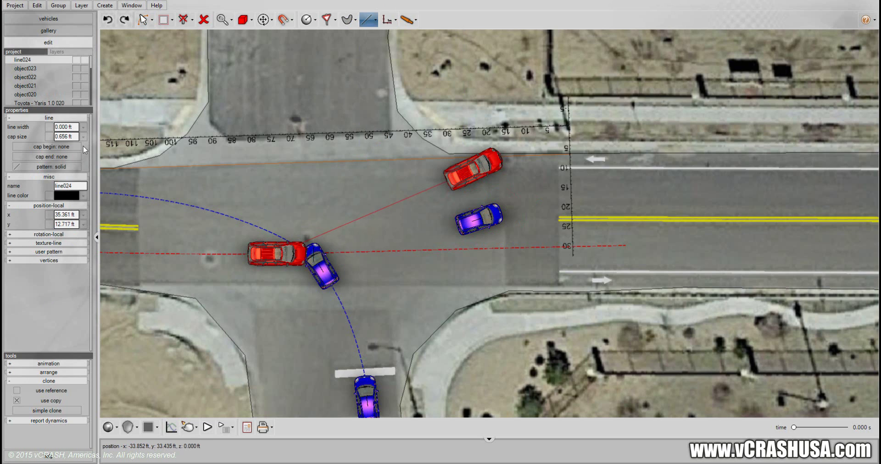
# Give the Volvo's post-impact line a dash pattern, a 0.200 ft width and red color.
pyautogui.click(55, 165)
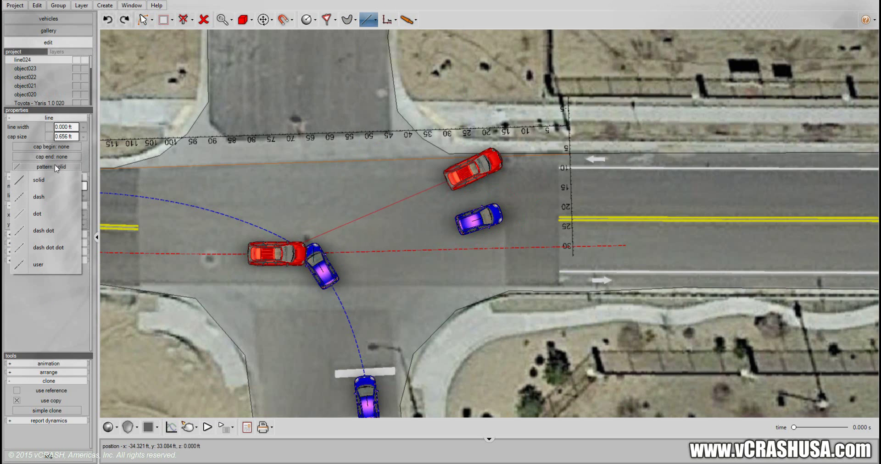
pyautogui.click(24, 195)
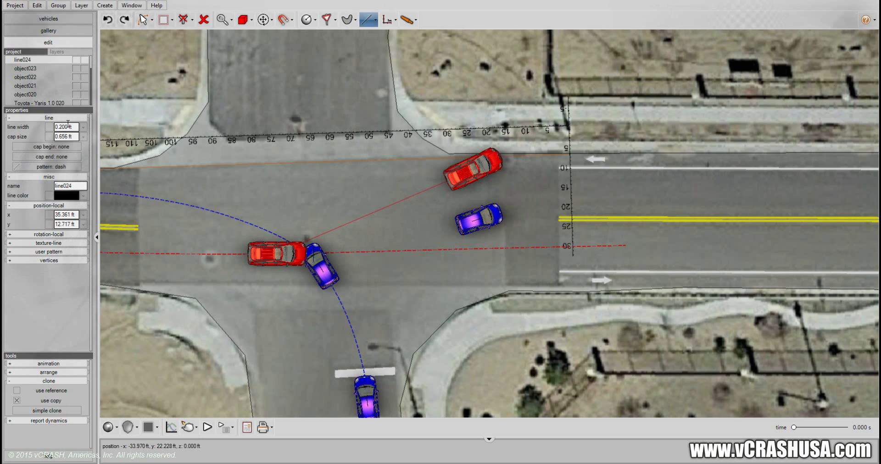
pyautogui.click(82, 195)
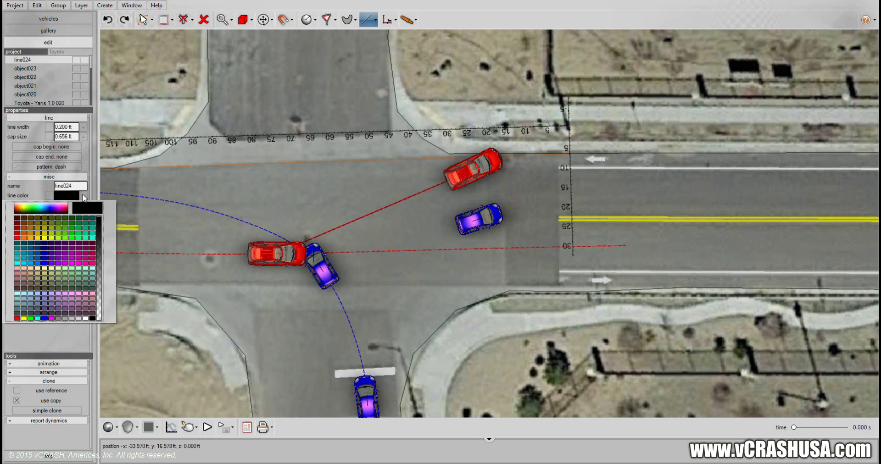
pyautogui.click(17, 317)
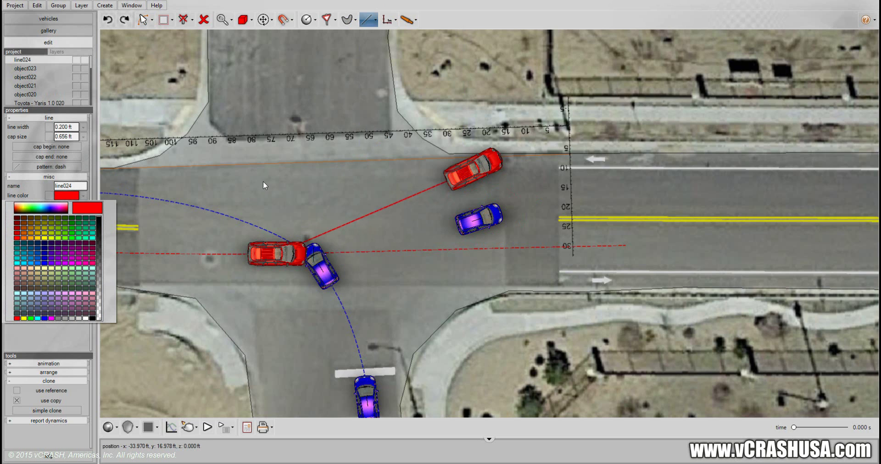
# Draw a straight line from the Yaris at impact to the Yaris at its rest position.
pyautogui.click(369, 19)
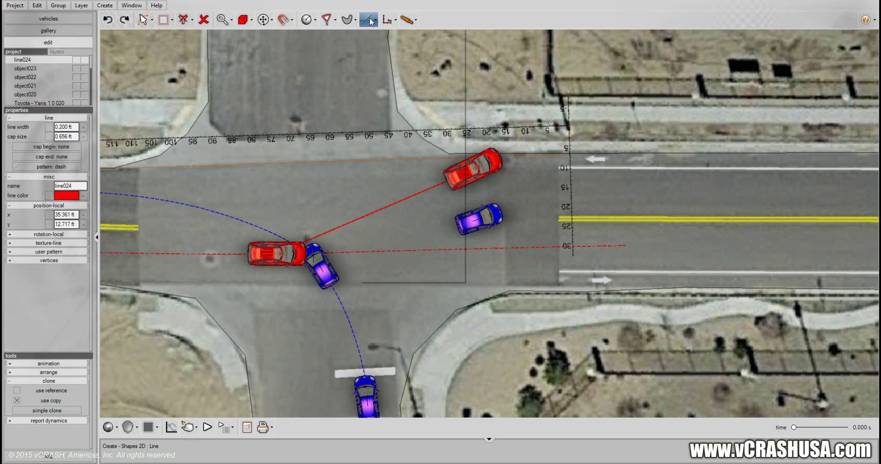
pyautogui.click(388, 139)
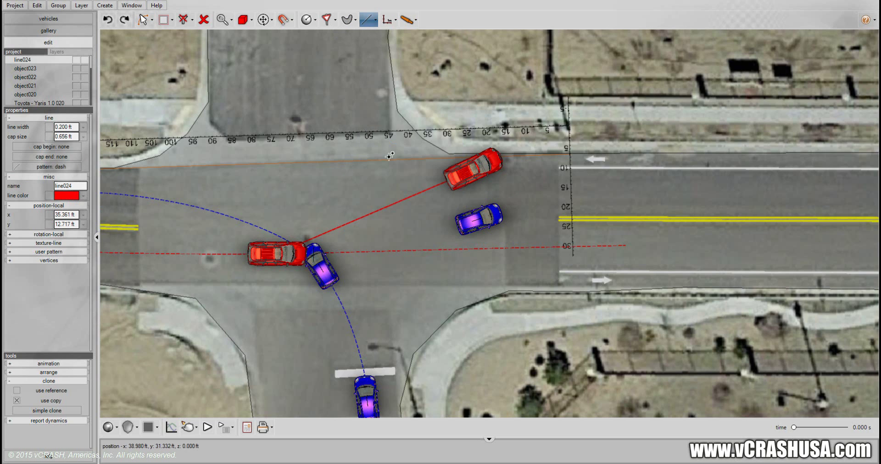
pyautogui.click(322, 265)
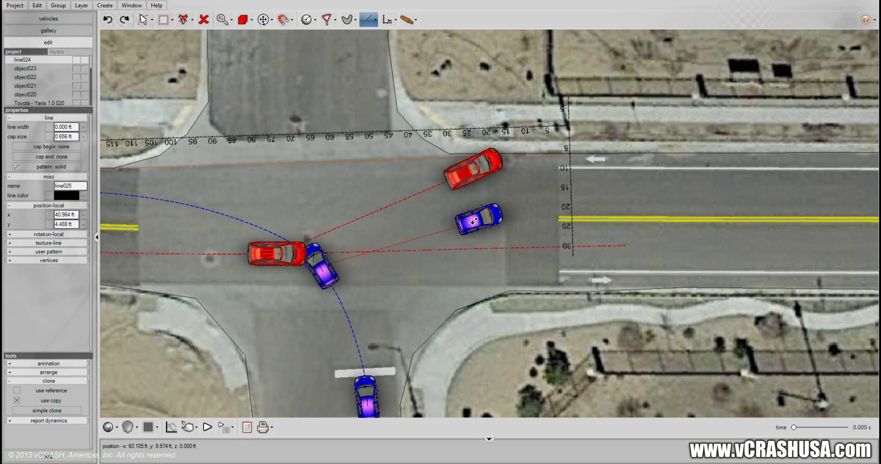
pyautogui.click(478, 221)
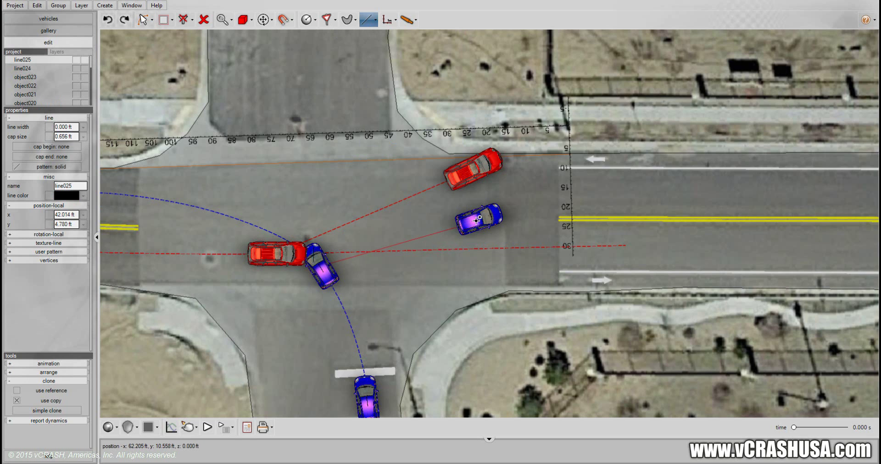
# Set the Yaris's post-impact line to 0.200 ft width, dash pattern and blue color.
pyautogui.click(67, 127)
pyautogui.write('.2')
pyautogui.press('Return')
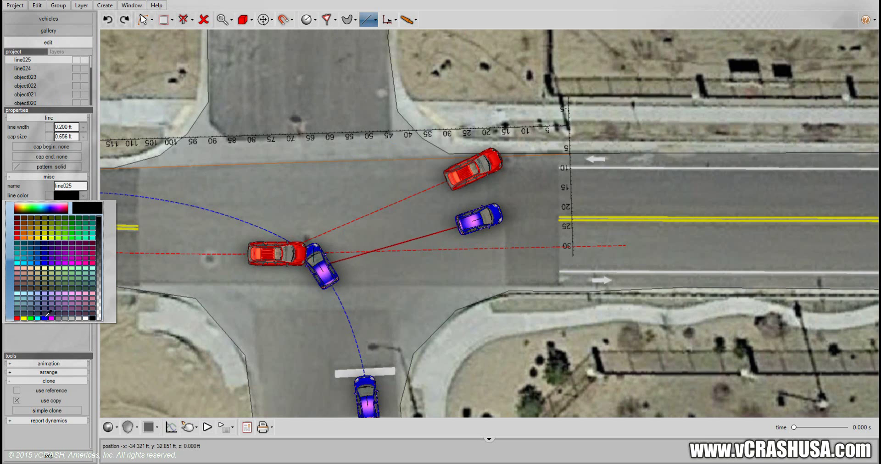
pyautogui.click(46, 316)
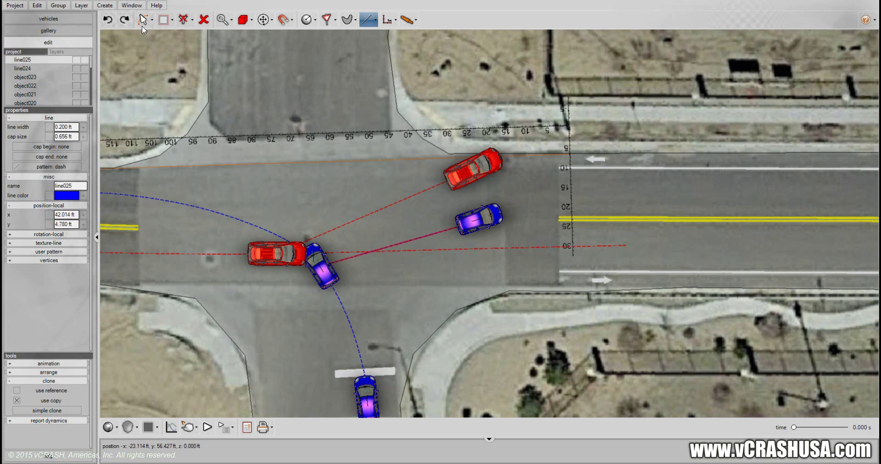
# Add a text label reading "V1" just behind the Volvo at its starting position.
pyautogui.click(142, 26)
pyautogui.click(174, 70)
pyautogui.moveTo(232, 99); pyautogui.dragTo(242, 100)
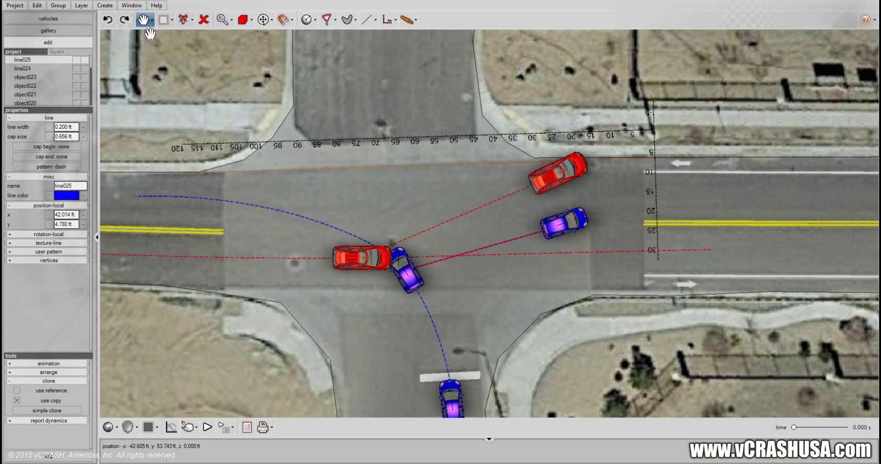
pyautogui.click(151, 20)
pyautogui.click(165, 58)
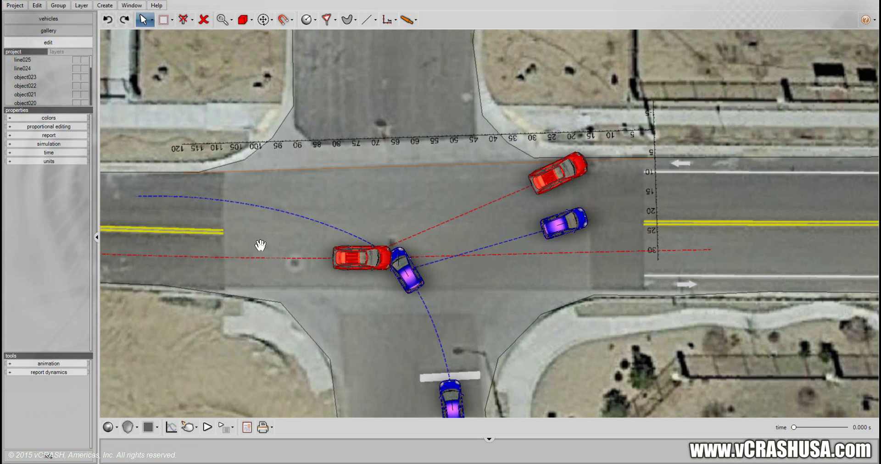
pyautogui.moveTo(260, 245); pyautogui.dragTo(293, 213, button='middle')
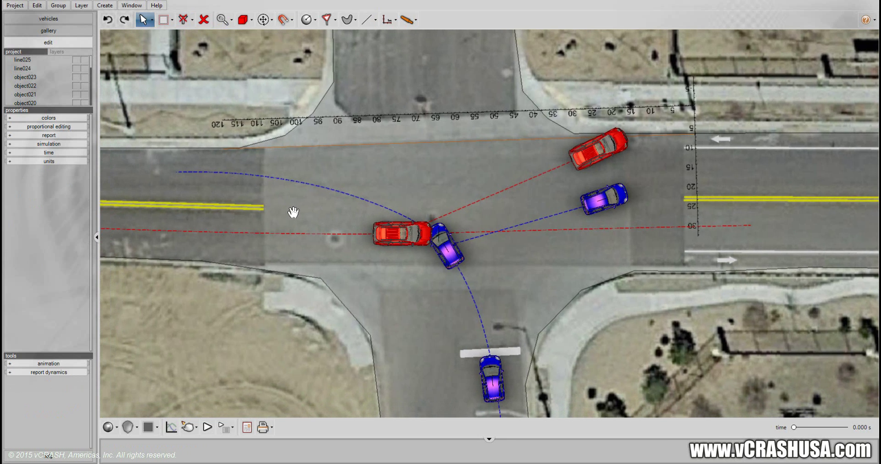
pyautogui.scroll(-1, 257, 210)
pyautogui.scroll(-1, 252, 220)
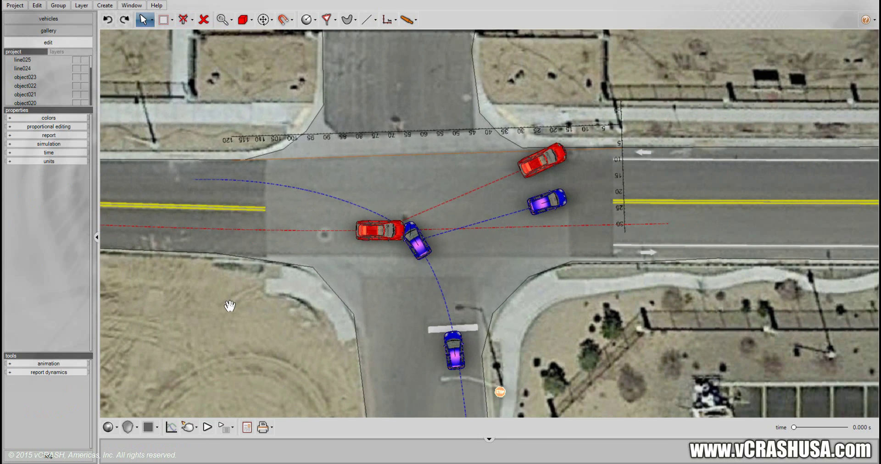
pyautogui.moveTo(415, 309); pyautogui.dragTo(544, 309, button='middle')
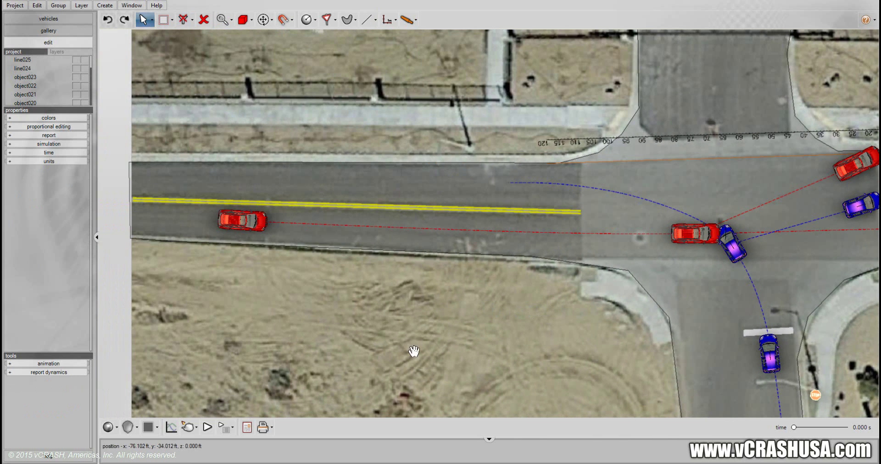
pyautogui.moveTo(413, 336); pyautogui.dragTo(402, 334, button='middle')
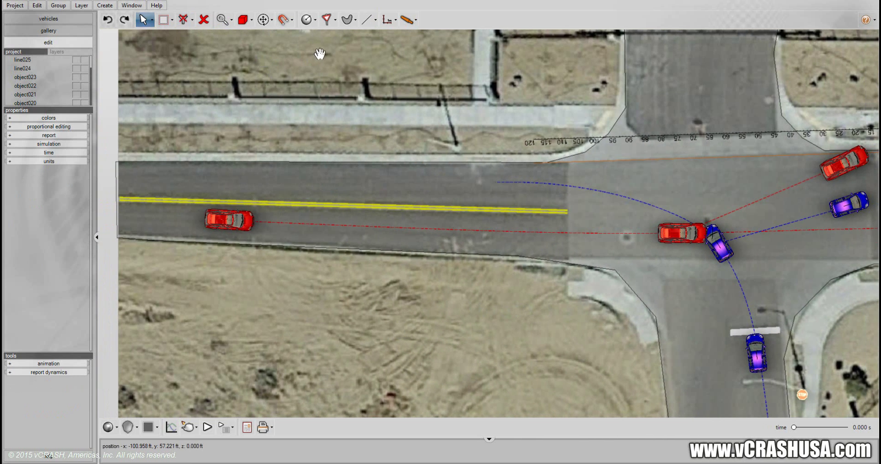
pyautogui.click(375, 20)
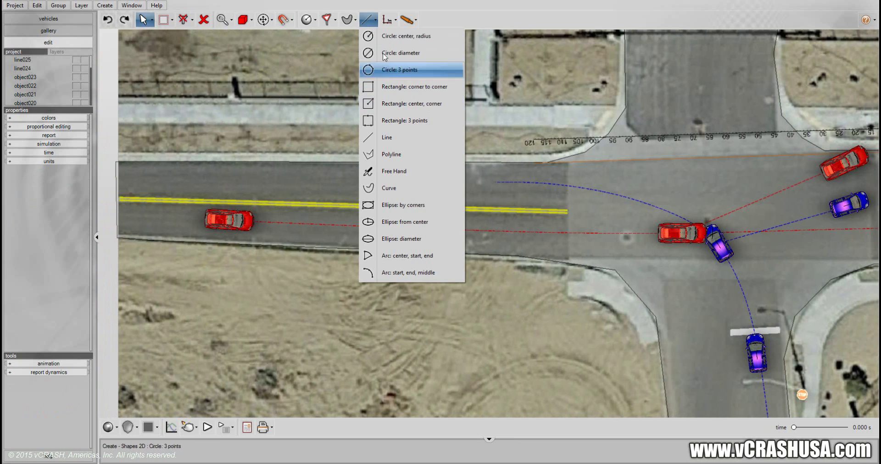
pyautogui.click(354, 20)
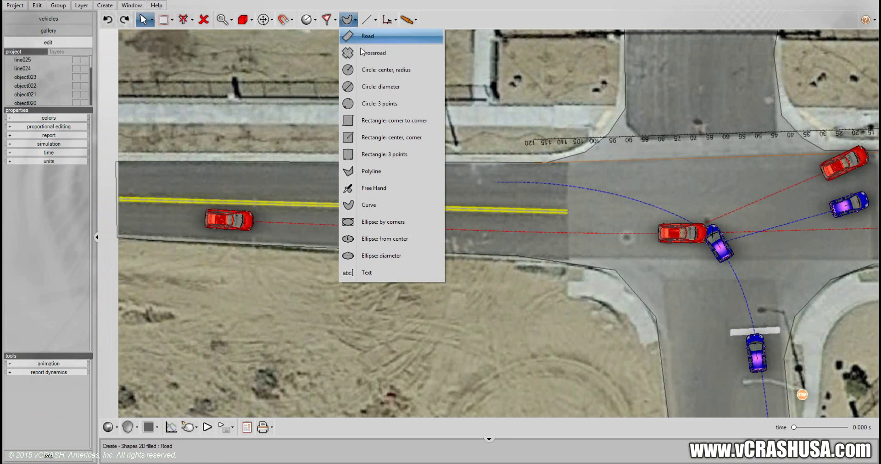
pyautogui.click(370, 273)
pyautogui.click(165, 220)
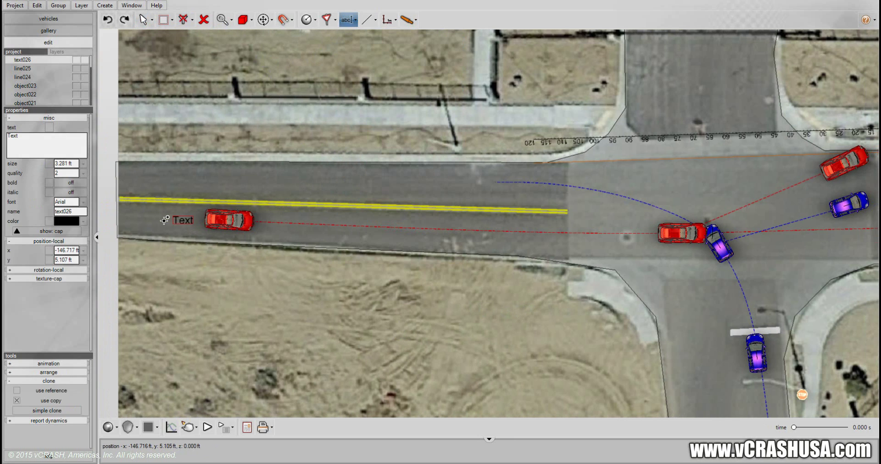
pyautogui.doubleClick(12, 137)
# Add a second text label, move it beside the Yaris at its starting position, and change its text to "V2".
pyautogui.click(338, 243)
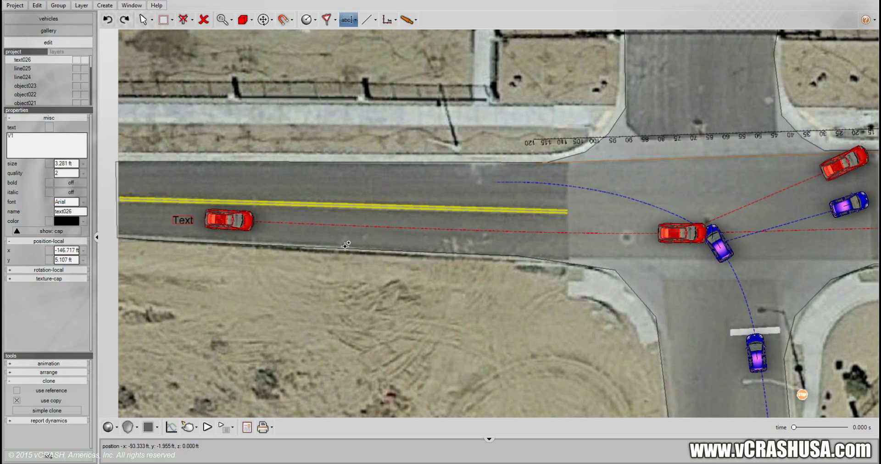
pyautogui.click(152, 19)
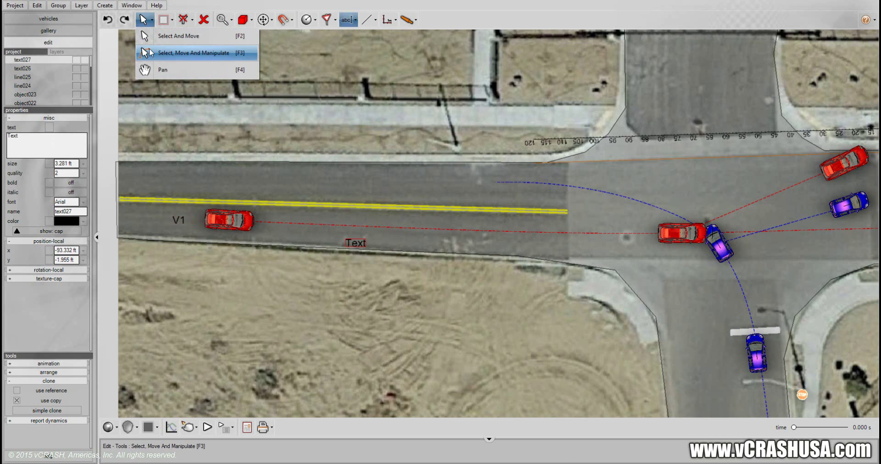
pyautogui.click(192, 53)
pyautogui.click(355, 243)
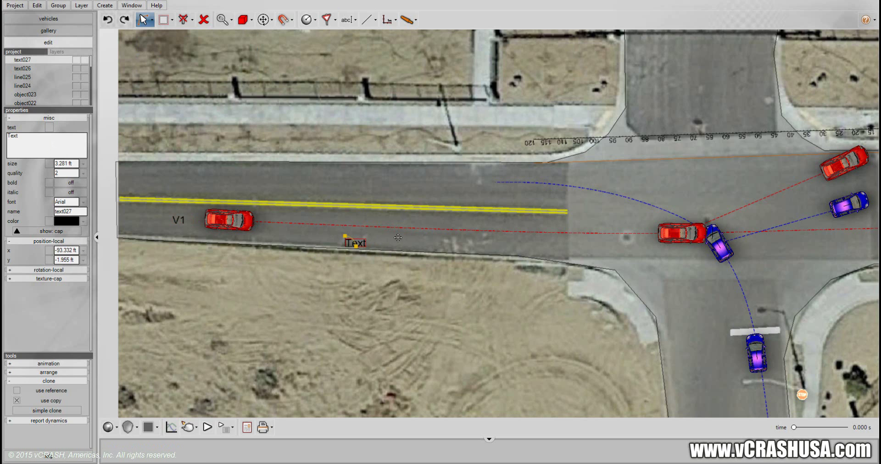
pyautogui.moveTo(403, 236); pyautogui.dragTo(606, 289)
pyautogui.moveTo(722, 351)
pyautogui.mouseDown()
pyautogui.moveTo(712, 351)
pyautogui.moveTo(745, 355)
pyautogui.moveTo(737, 355)
pyautogui.mouseUp()
pyautogui.moveTo(59, 150); pyautogui.dragTo(5, 144)
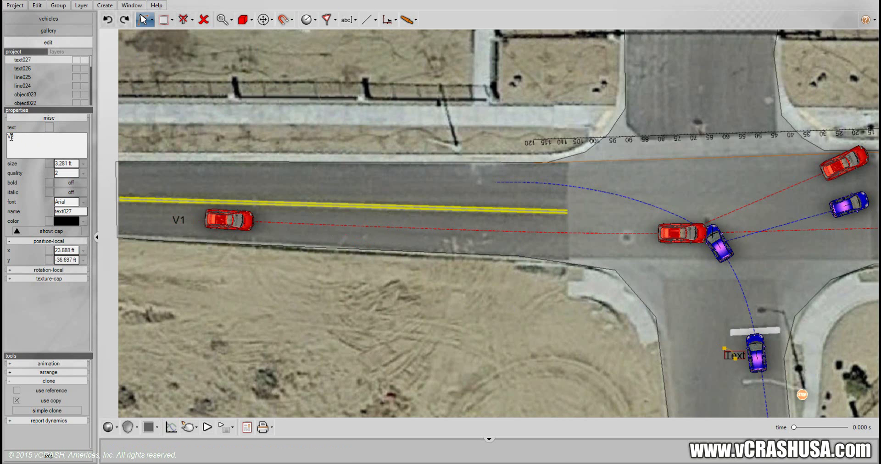
# Move the V2 label closer to the Yaris at about x 26.4 ft, y -37.0 ft, and V1 closer to the Volvo at about x -141.1 ft, y 5.2 ft.
pyautogui.click(152, 21)
pyautogui.click(181, 60)
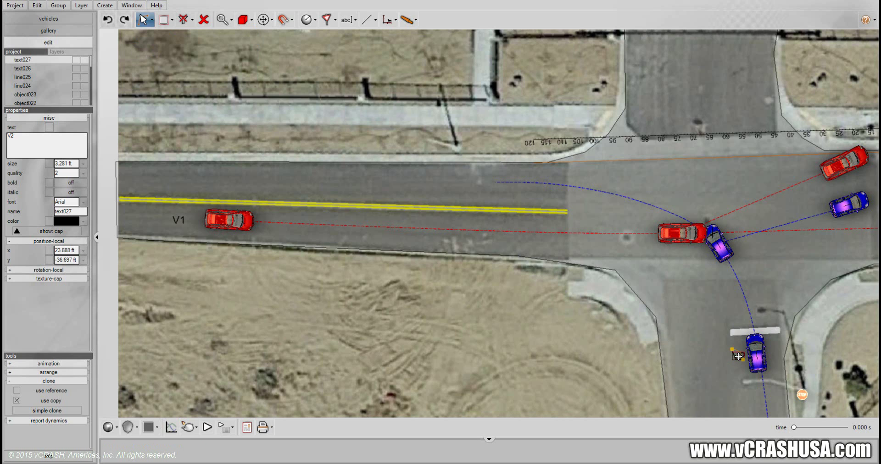
pyautogui.moveTo(730, 356); pyautogui.dragTo(738, 356)
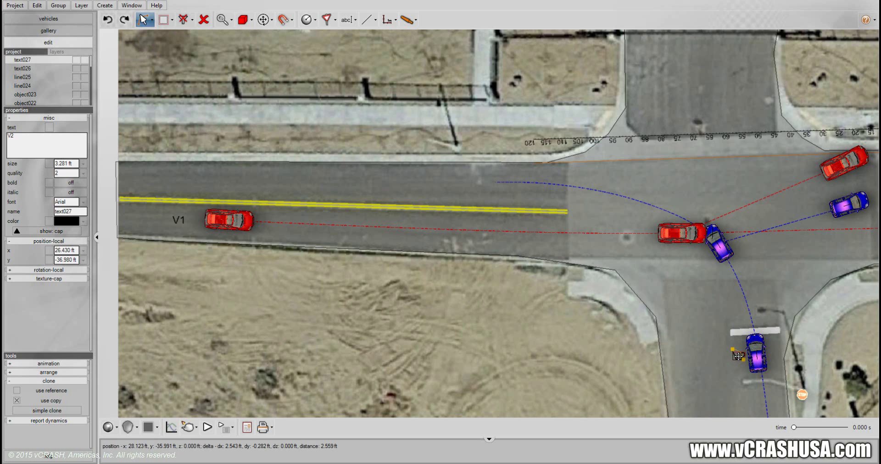
pyautogui.click(177, 219)
pyautogui.moveTo(177, 219); pyautogui.dragTo(195, 219)
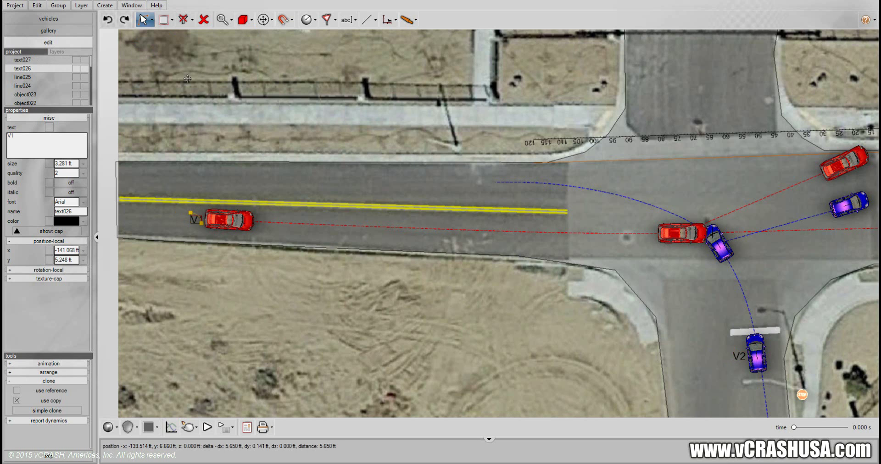
# Add a text label reading "AOI" just below the vehicles at impact and set its size to 5.980 ft.
pyautogui.click(355, 19)
pyautogui.click(375, 270)
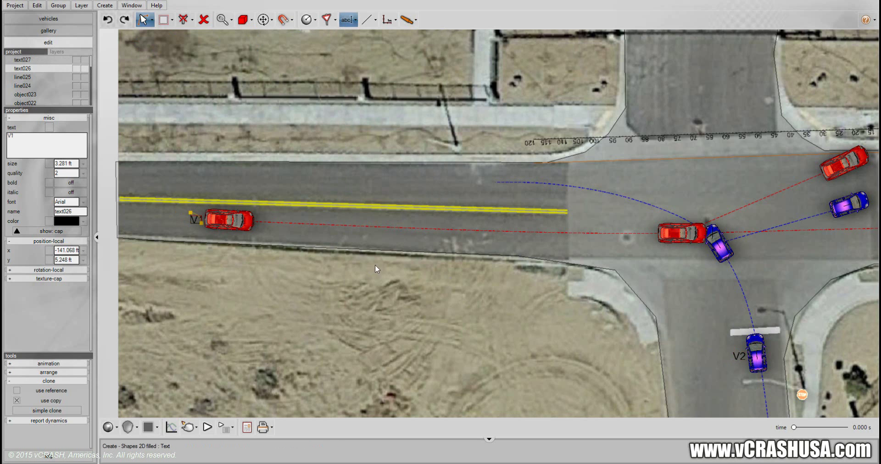
pyautogui.click(683, 248)
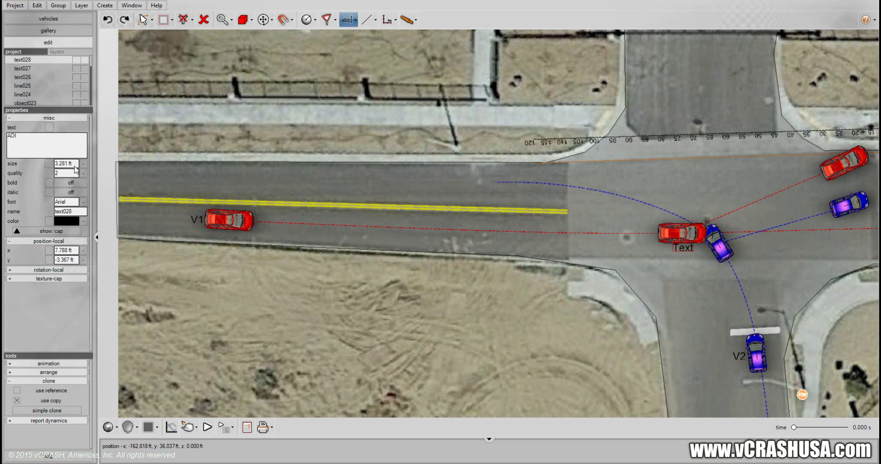
pyautogui.click(57, 176)
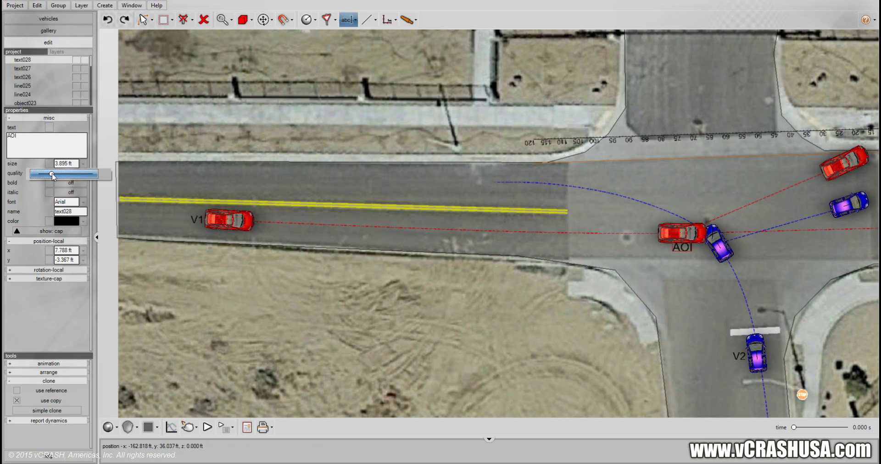
pyautogui.moveTo(52, 175); pyautogui.dragTo(58, 174)
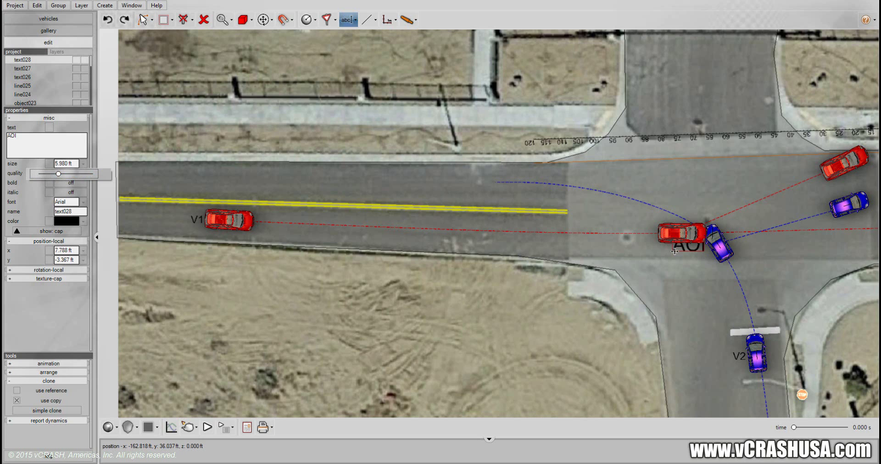
# Move the AOI label clear of the impact vehicles to about x 8.9 ft, y -6.5 ft.
pyautogui.click(151, 20)
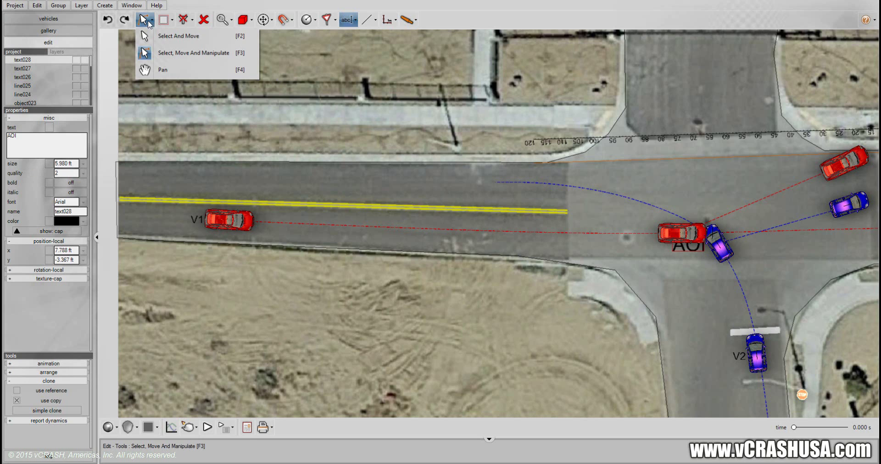
pyautogui.click(152, 37)
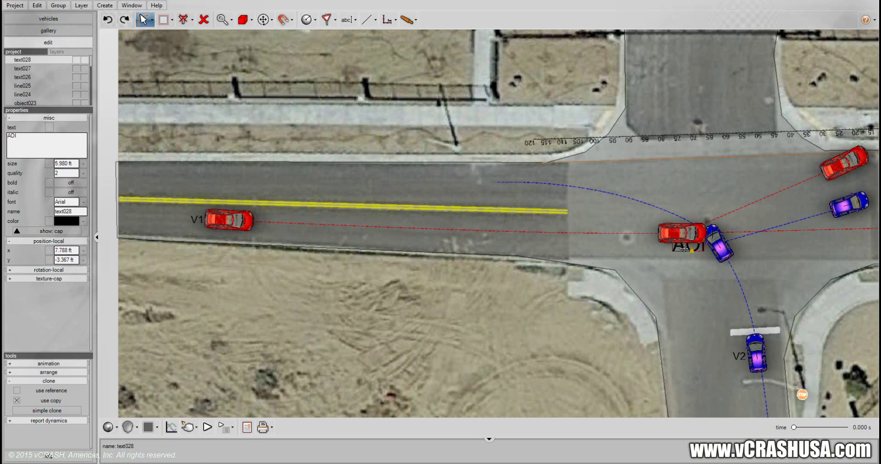
pyautogui.moveTo(684, 248)
pyautogui.mouseDown()
pyautogui.moveTo(689, 260)
pyautogui.moveTo(676, 260)
pyautogui.mouseUp()
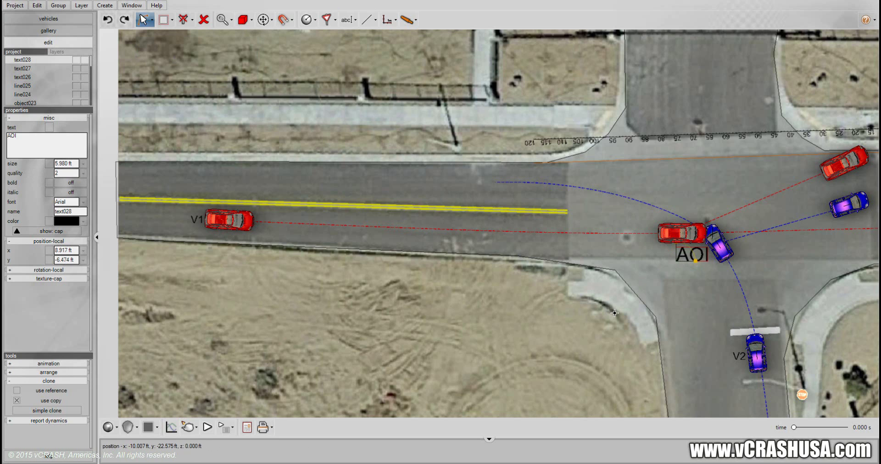
# Add text labels reading "V1 AOR" beside the Volvo and "V2 AOR" beside the Yaris at their rest positions.
pyautogui.click(590, 308)
pyautogui.moveTo(570, 312); pyautogui.dragTo(455, 308)
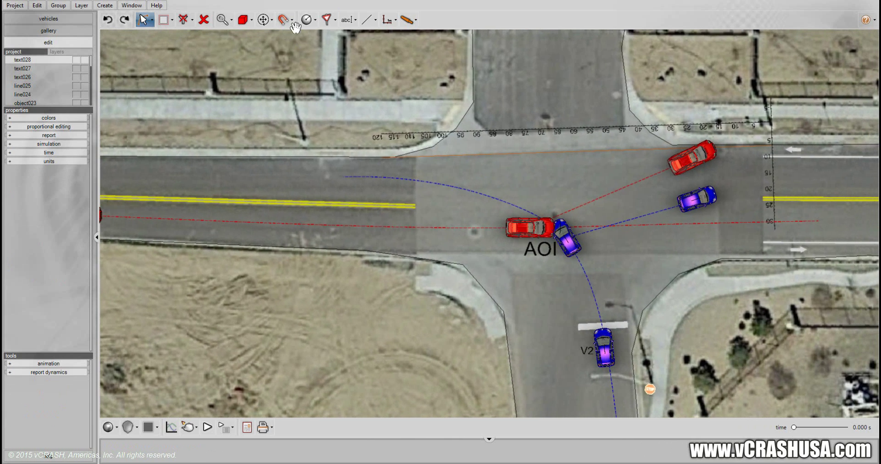
pyautogui.click(356, 19)
pyautogui.click(363, 273)
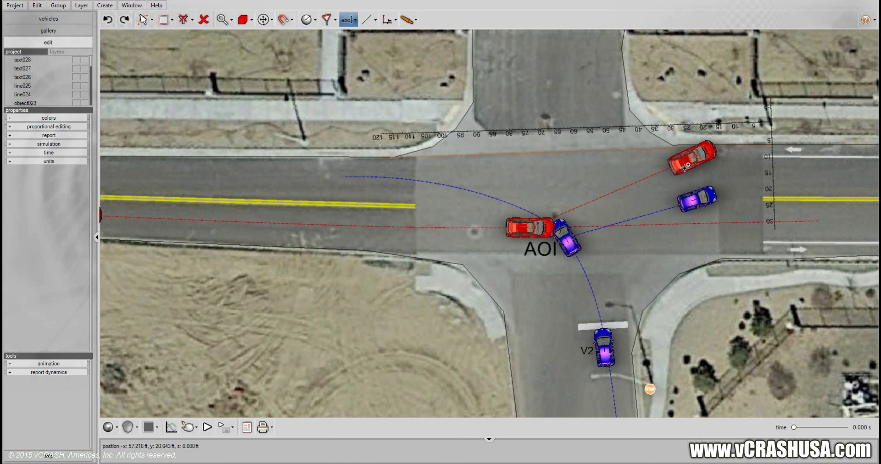
pyautogui.click(699, 168)
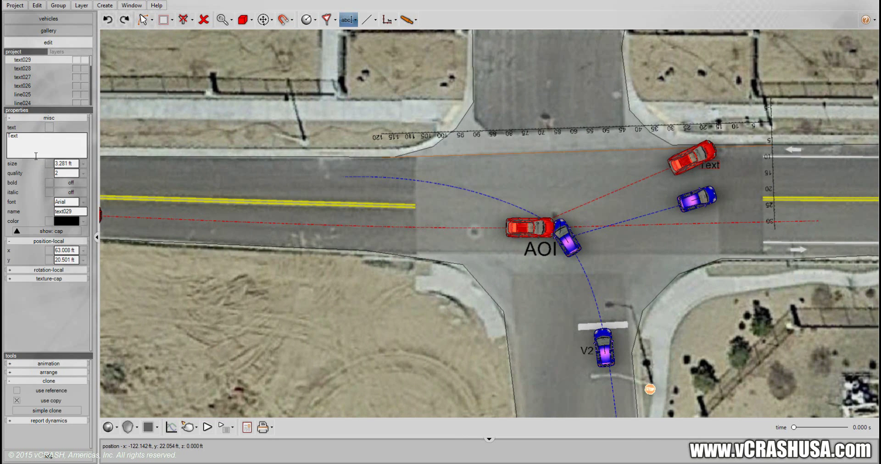
pyautogui.click(21, 137)
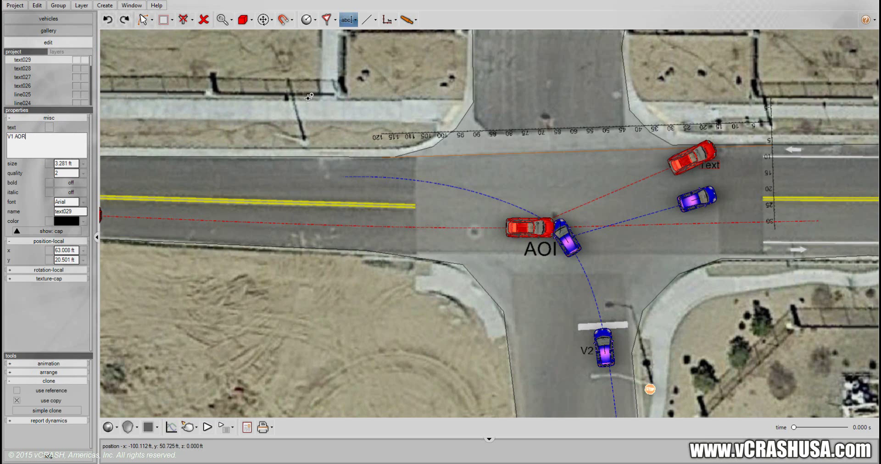
pyautogui.click(722, 204)
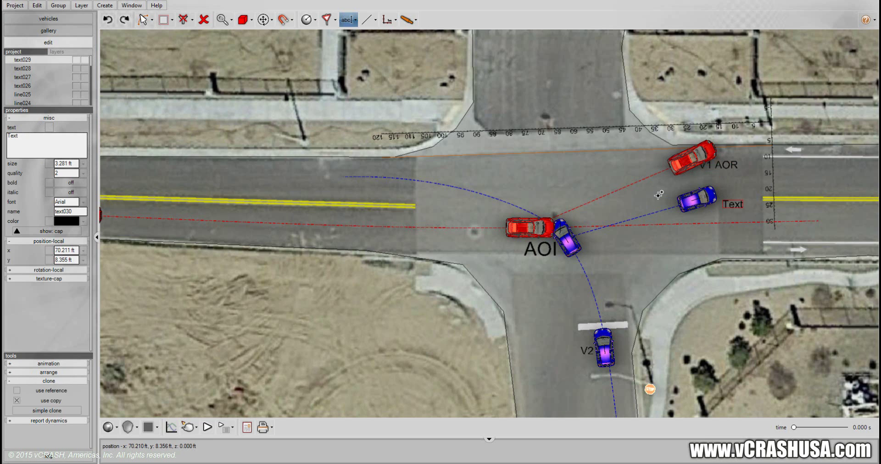
pyautogui.doubleClick(20, 137)
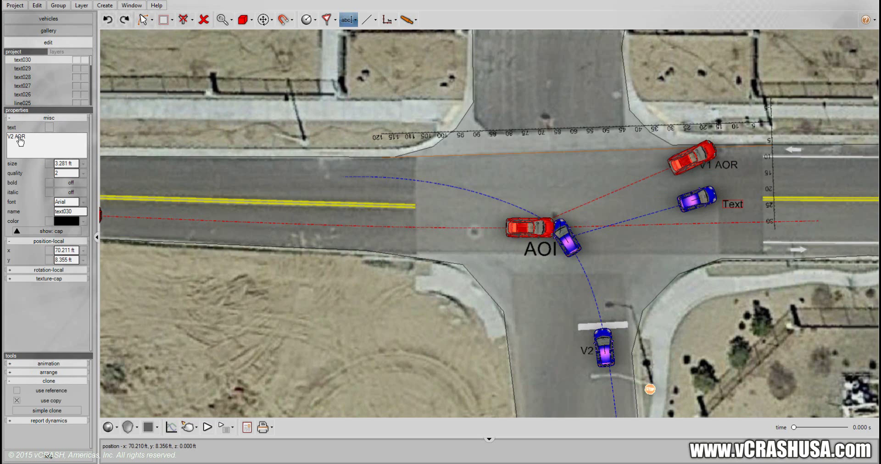
# Move the V1 AOR label slightly away from the Volvo and V2 AOR closer to the Yaris at about x 66.4 ft, y 6.9 ft.
pyautogui.click(138, 22)
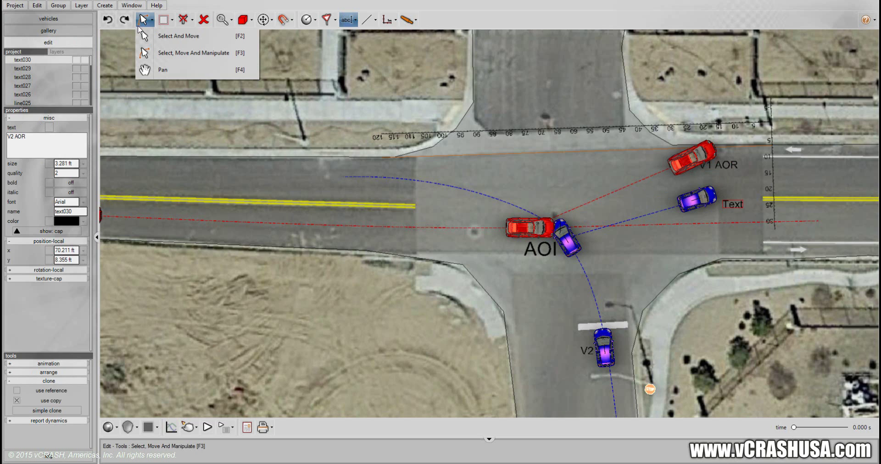
pyautogui.click(153, 38)
pyautogui.click(720, 164)
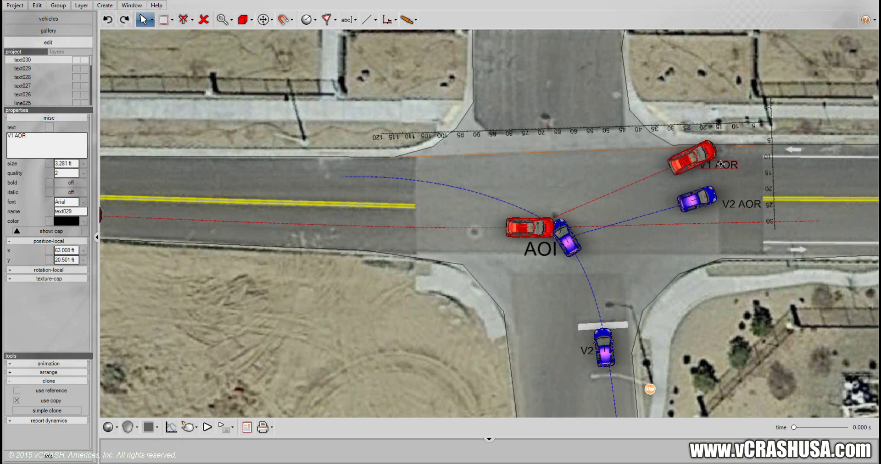
pyautogui.moveTo(720, 164); pyautogui.dragTo(727, 164)
pyautogui.click(734, 206)
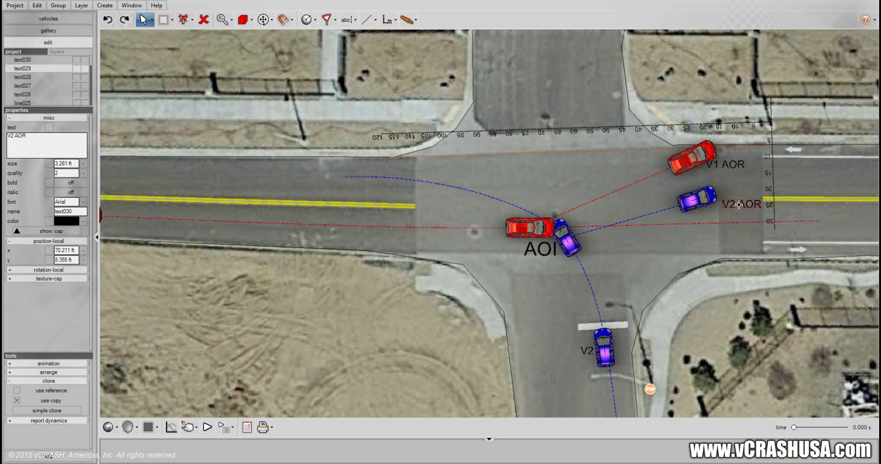
pyautogui.moveTo(739, 205); pyautogui.dragTo(727, 209)
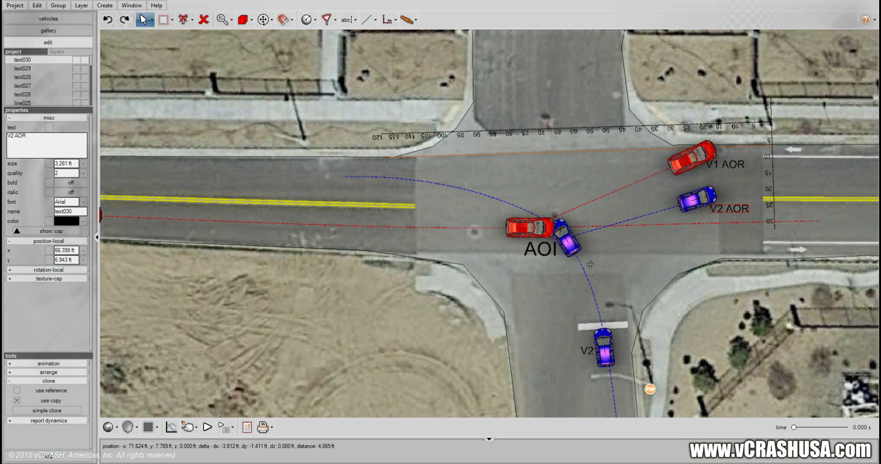
# Enlarge the project object list and freeze all objects from text030 through line014.
pyautogui.moveTo(317, 345); pyautogui.dragTo(345, 325)
pyautogui.scroll(-2, 362, 319)
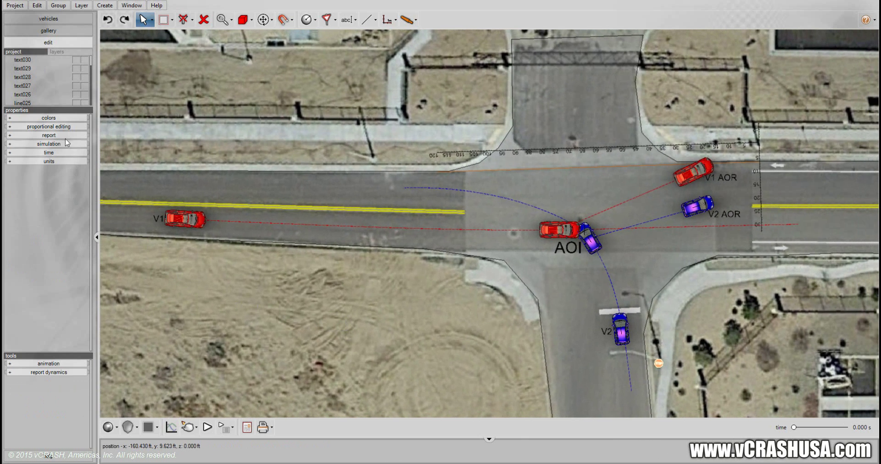
pyautogui.moveTo(66, 113); pyautogui.dragTo(62, 243)
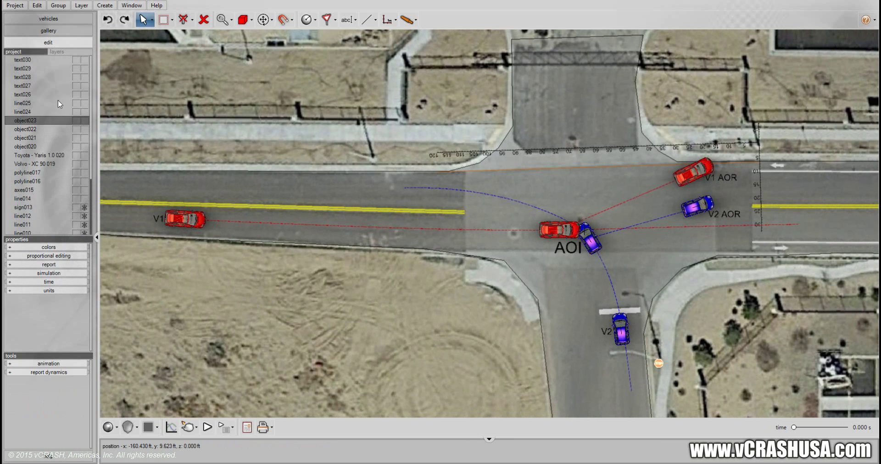
pyautogui.moveTo(49, 59); pyautogui.dragTo(74, 198)
pyautogui.click(84, 199)
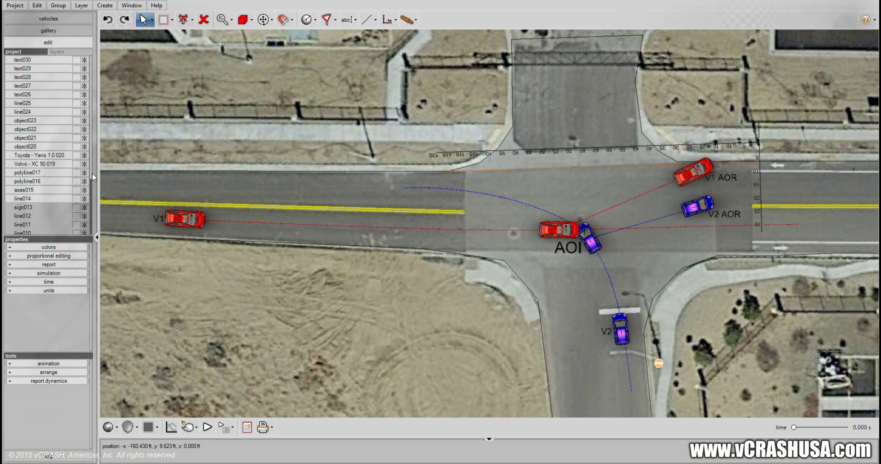
# Unfreeze the road surface polyline003 and display its properties.
pyautogui.scroll(-5, 56, 222)
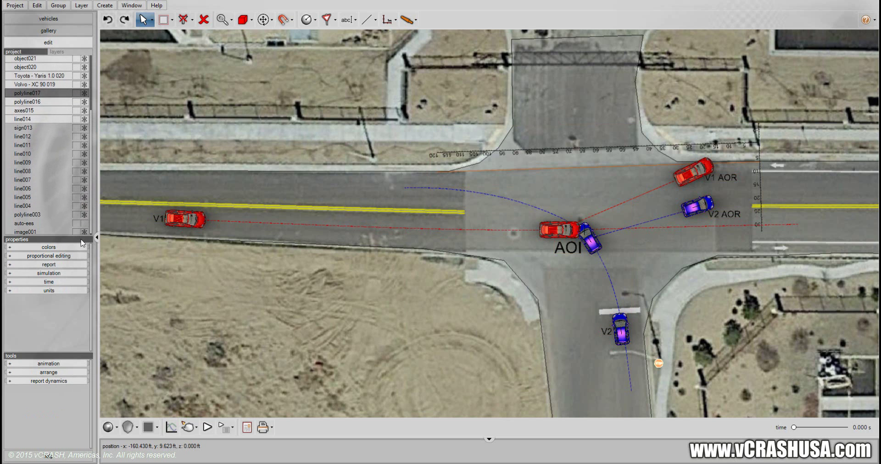
pyautogui.click(54, 214)
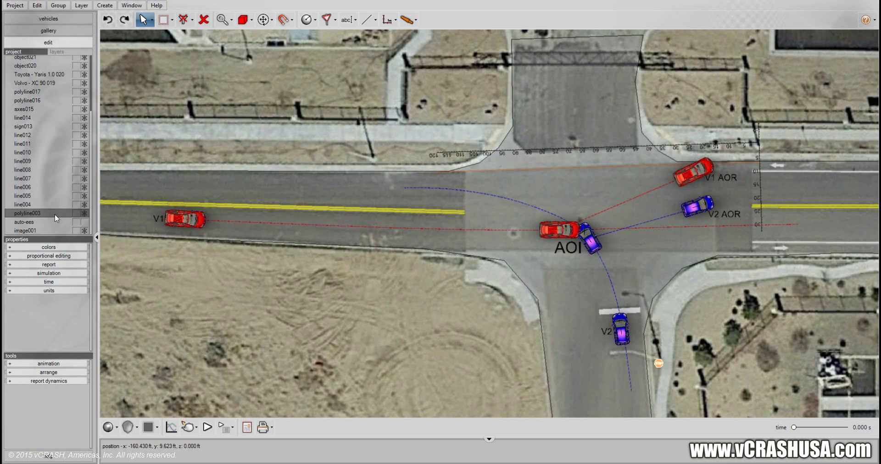
pyautogui.click(84, 214)
pyautogui.moveTo(65, 239); pyautogui.dragTo(69, 161)
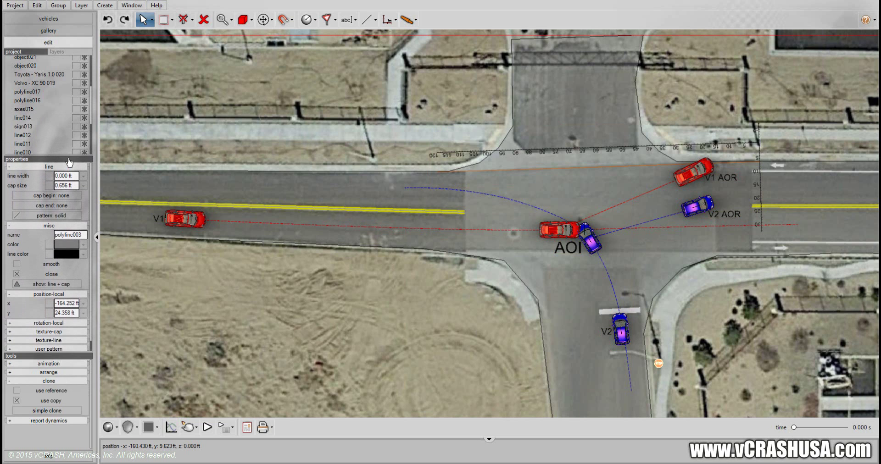
# Make the gray fill of polyline003 more opaque while keeping the aerial image faintly visible through the road.
pyautogui.click(83, 246)
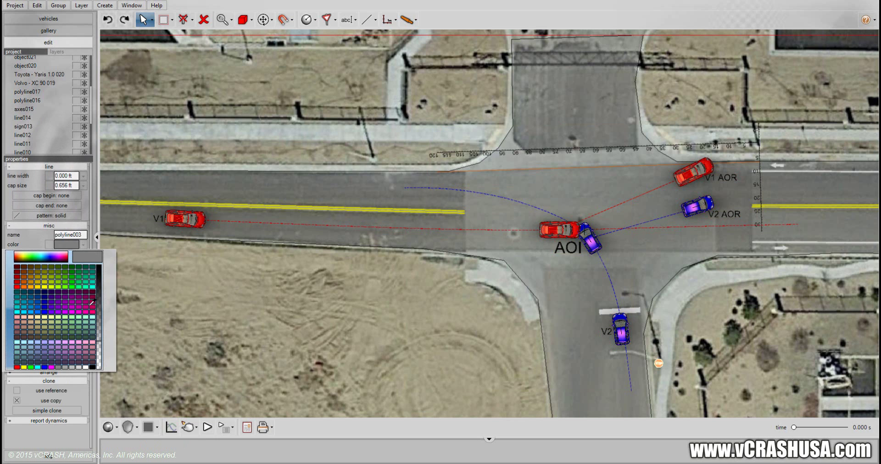
pyautogui.moveTo(104, 299); pyautogui.dragTo(105, 295)
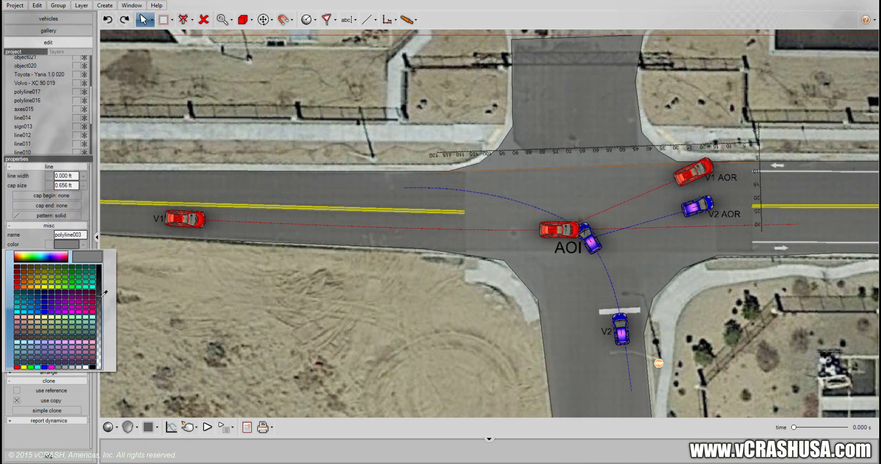
pyautogui.moveTo(100, 311)
pyautogui.mouseDown()
pyautogui.moveTo(96, 338)
pyautogui.moveTo(103, 311)
pyautogui.mouseUp()
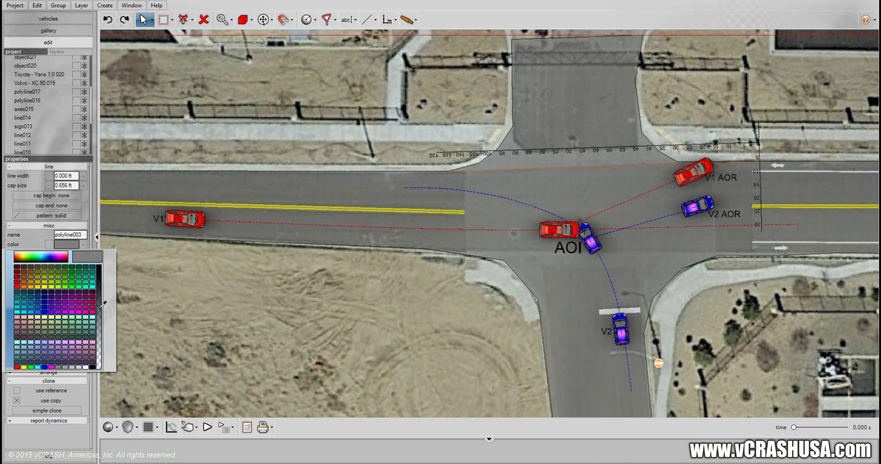
pyautogui.click(204, 322)
# Draw a horizontal dimension line about 62 ft long on the dirt area south of the main road, with its text near the middle.
pyautogui.click(152, 19)
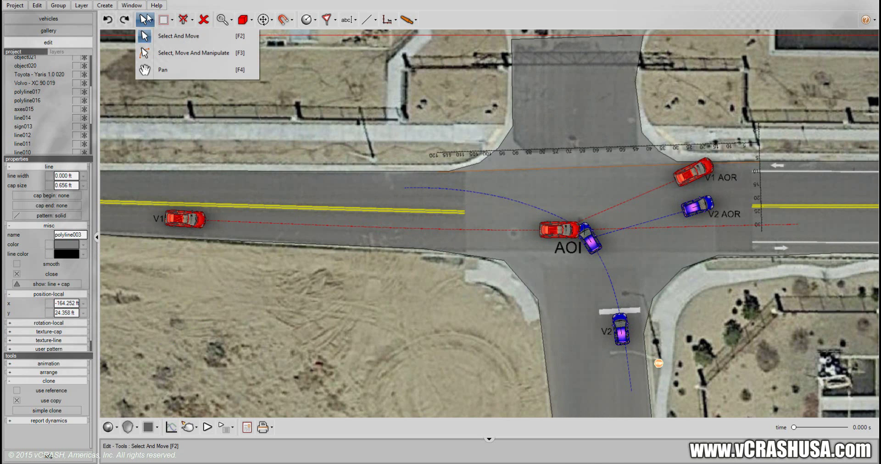
pyautogui.click(151, 69)
pyautogui.moveTo(392, 307)
pyautogui.mouseDown()
pyautogui.moveTo(339, 303)
pyautogui.moveTo(356, 286)
pyautogui.moveTo(399, 281)
pyautogui.moveTo(399, 292)
pyautogui.mouseUp()
pyautogui.scroll(2, 395, 283)
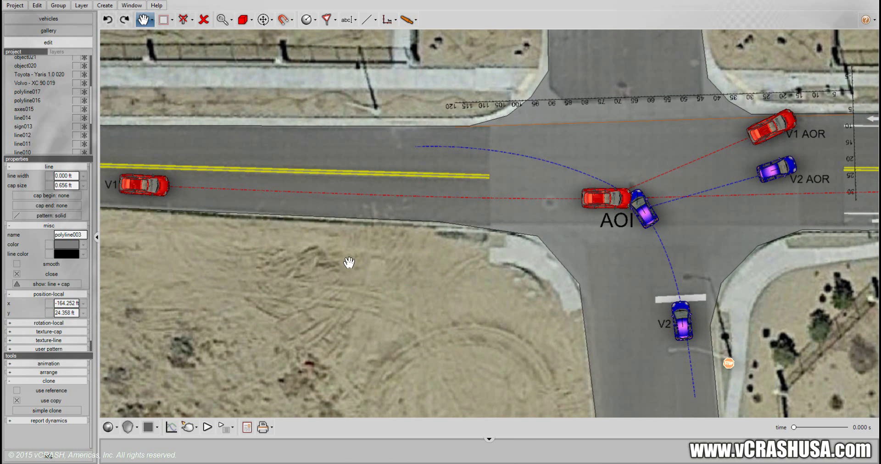
pyautogui.moveTo(350, 263); pyautogui.dragTo(350, 271)
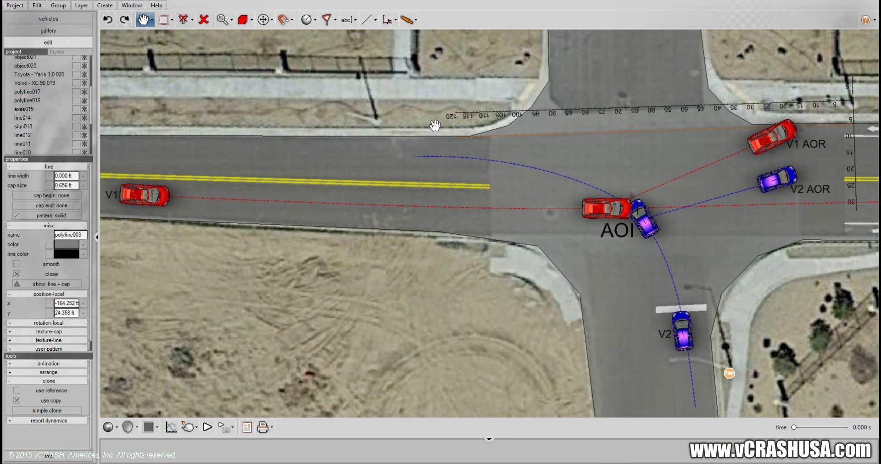
pyautogui.click(375, 19)
pyautogui.click(388, 22)
pyautogui.click(420, 36)
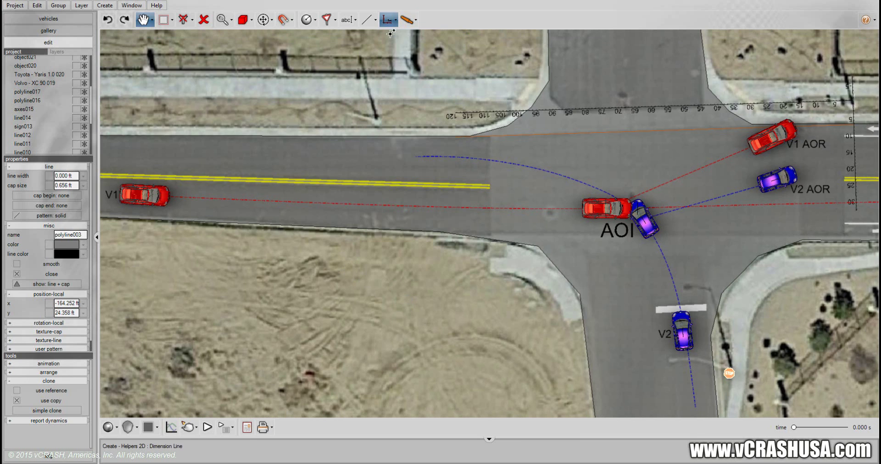
pyautogui.click(404, 310)
pyautogui.moveTo(405, 310); pyautogui.dragTo(503, 312)
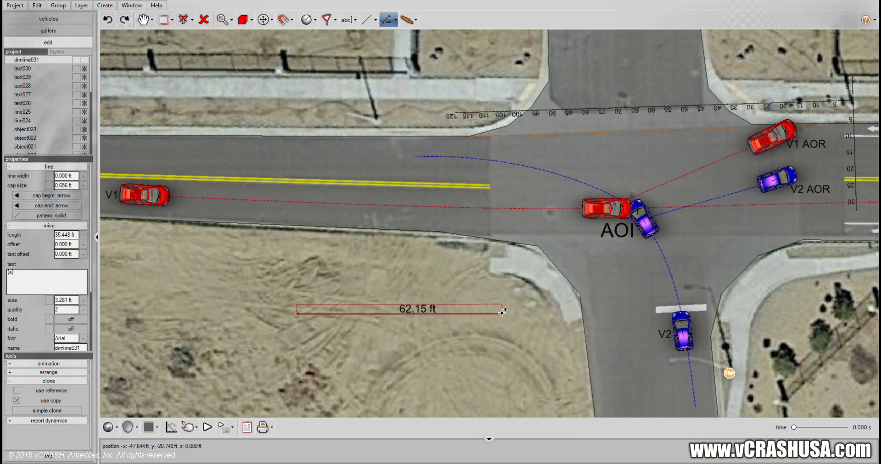
pyautogui.click(501, 313)
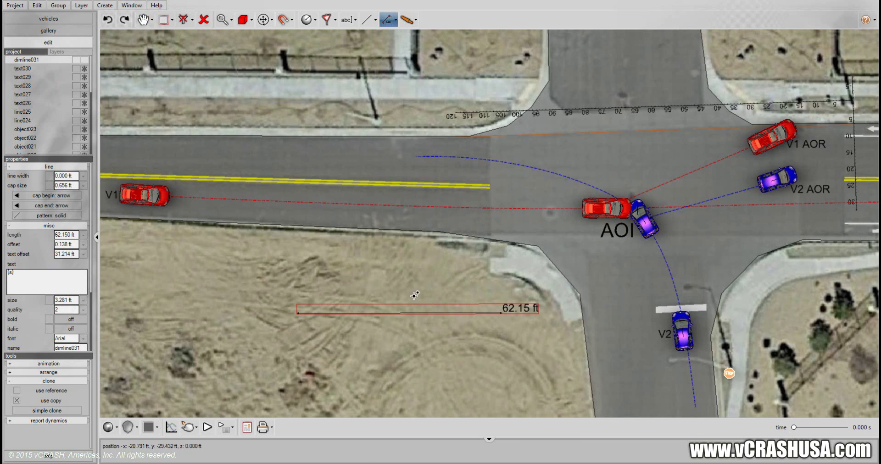
pyautogui.click(388, 314)
# Set the dimension line's length to 100 ft.
pyautogui.click(57, 235)
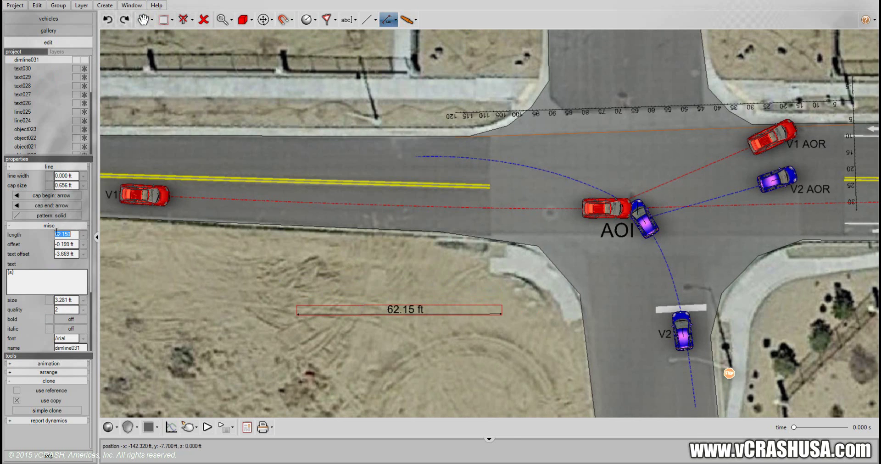
pyautogui.write('100')
pyautogui.press('Return')
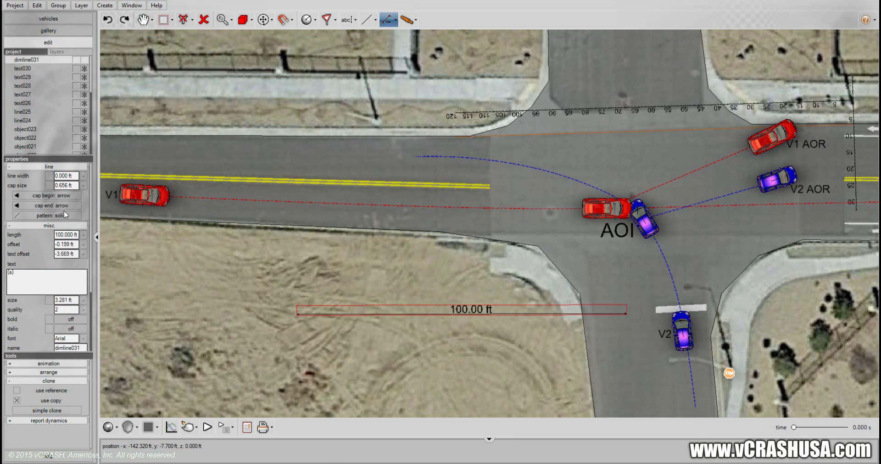
pyautogui.click(146, 21)
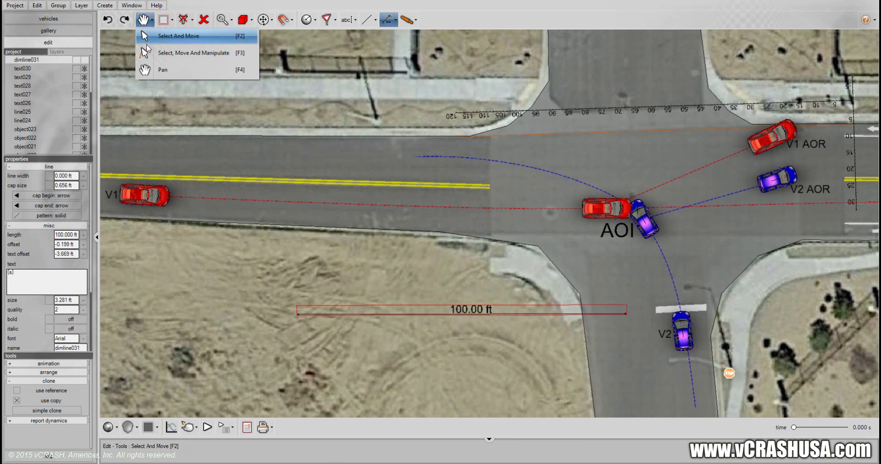
# Move the 100 ft dimension line west across the dirt area so it clears the sidewalk and side road.
pyautogui.click(176, 52)
pyautogui.click(416, 310)
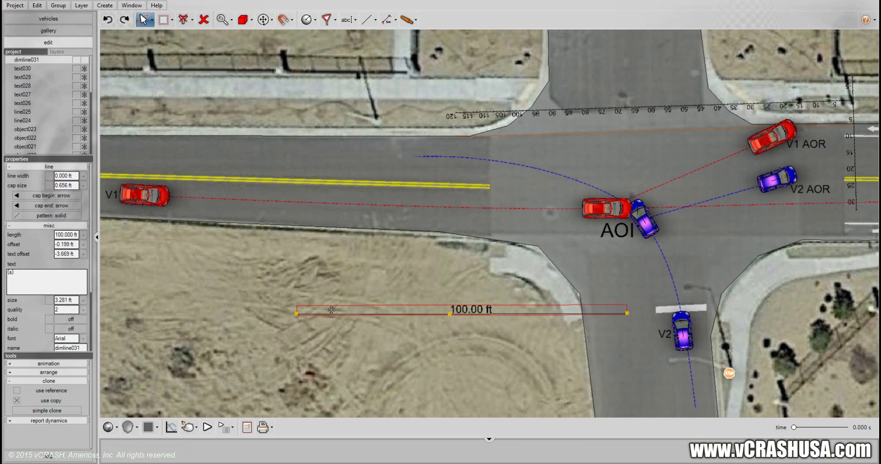
pyautogui.moveTo(300, 312)
pyautogui.mouseDown()
pyautogui.moveTo(277, 308)
pyautogui.moveTo(309, 308)
pyautogui.mouseUp()
# Try a line width of 0.2 ft on the dimension line.
pyautogui.click(68, 177)
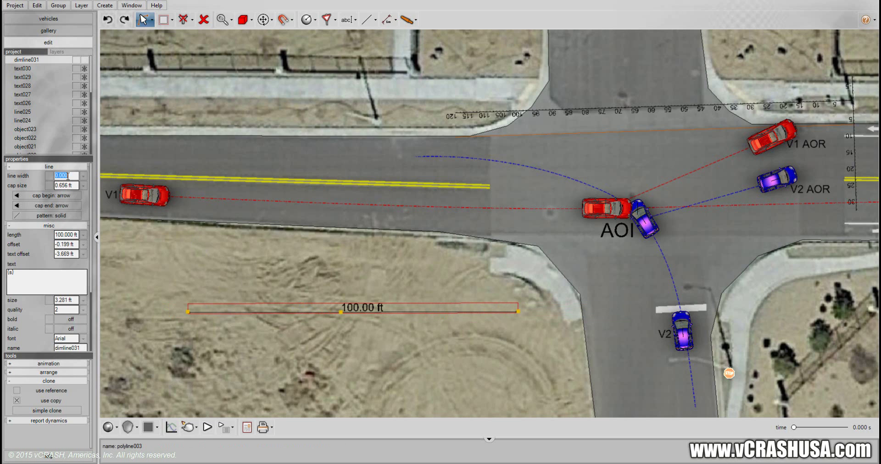
pyautogui.write('.2')
pyautogui.press('Return')
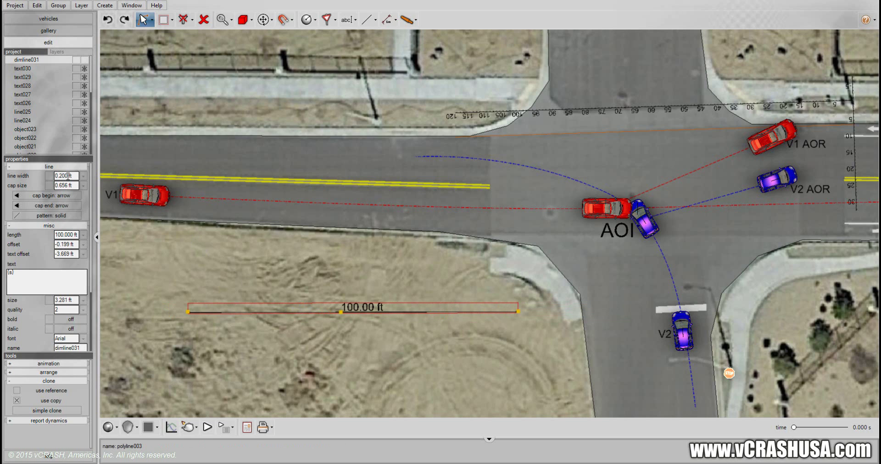
# Set the dimension line's width to 0.5 ft and its arrow cap size to 2 ft.
pyautogui.click(68, 176)
pyautogui.write('.5')
pyautogui.press('Return')
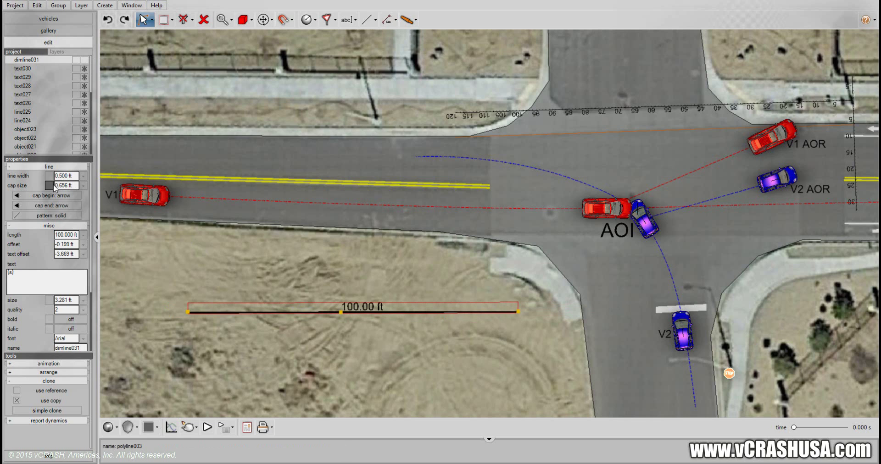
pyautogui.click(68, 185)
pyautogui.write('2')
pyautogui.press('Return')
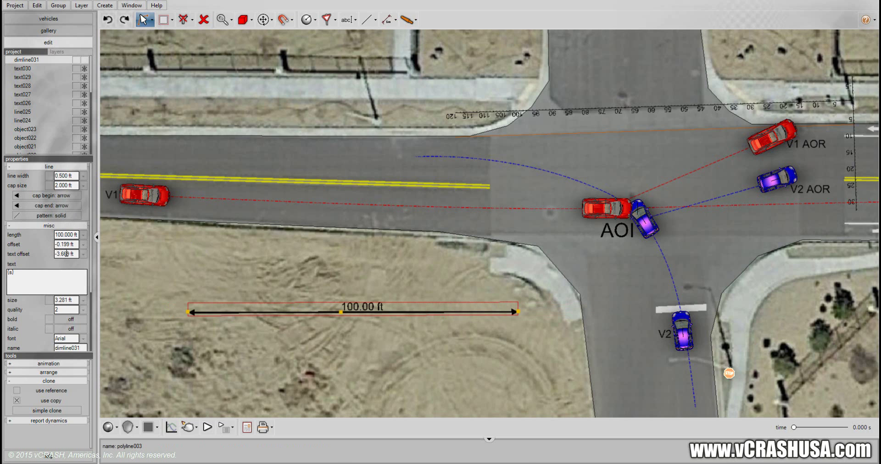
# Set the dimension line's local yaw to 0° and deselect the line.
pyautogui.moveTo(90, 248); pyautogui.dragTo(78, 316)
pyautogui.click(79, 322)
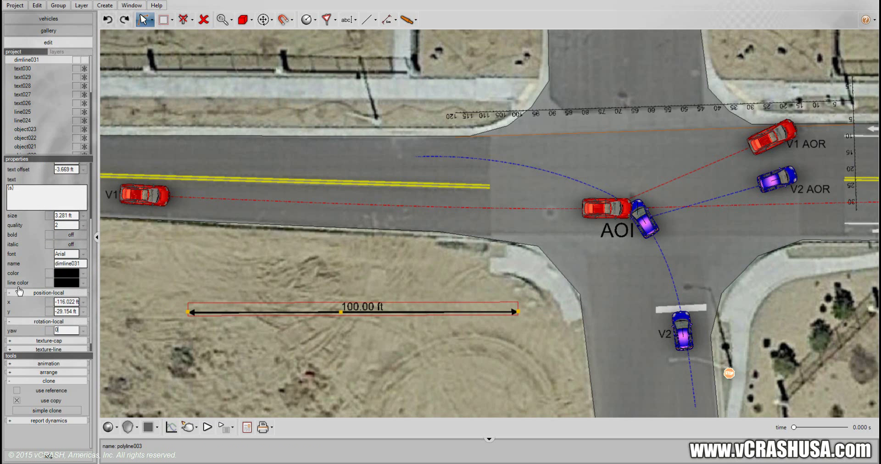
pyautogui.press('Return')
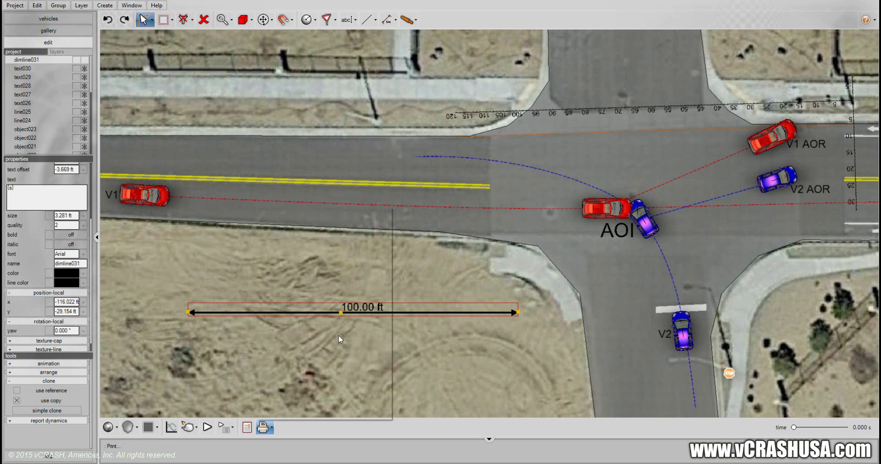
pyautogui.scroll(-7, 346, 326)
pyautogui.click(347, 325)
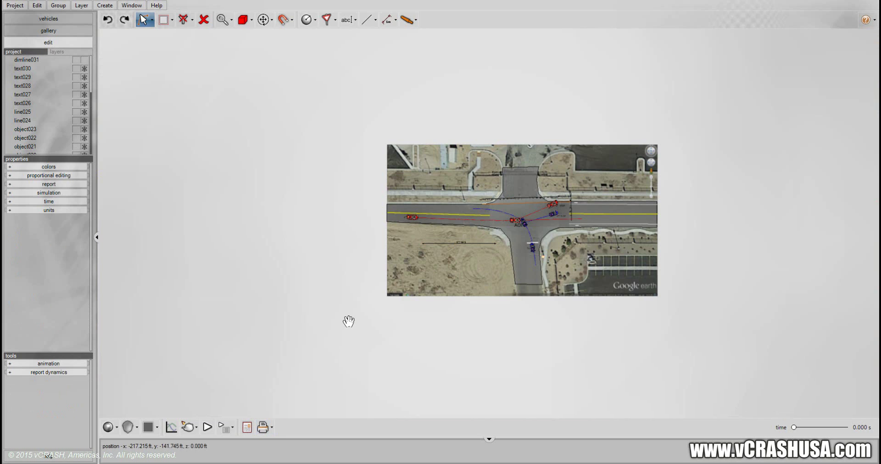
# Examine the whole intersection diagram, including the vehicles, travel paths and the 100 ft dimension line.
pyautogui.scroll(5, 514, 254)
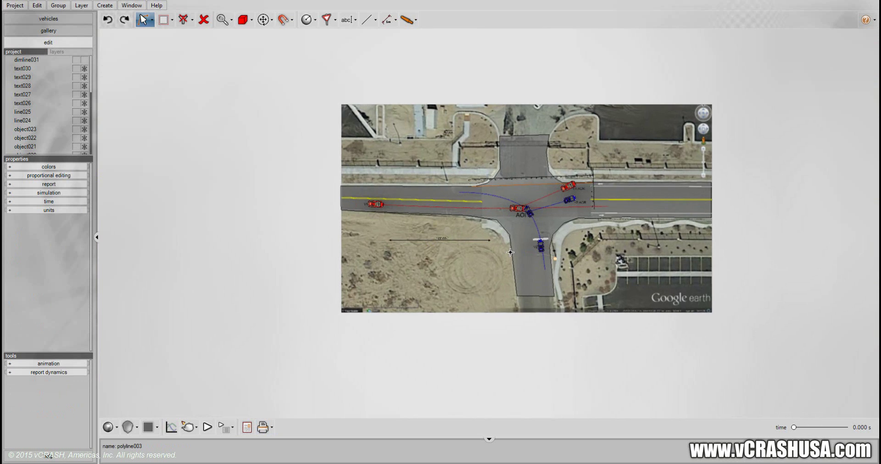
pyautogui.scroll(1, 475, 185)
pyautogui.click(151, 19)
pyautogui.click(161, 75)
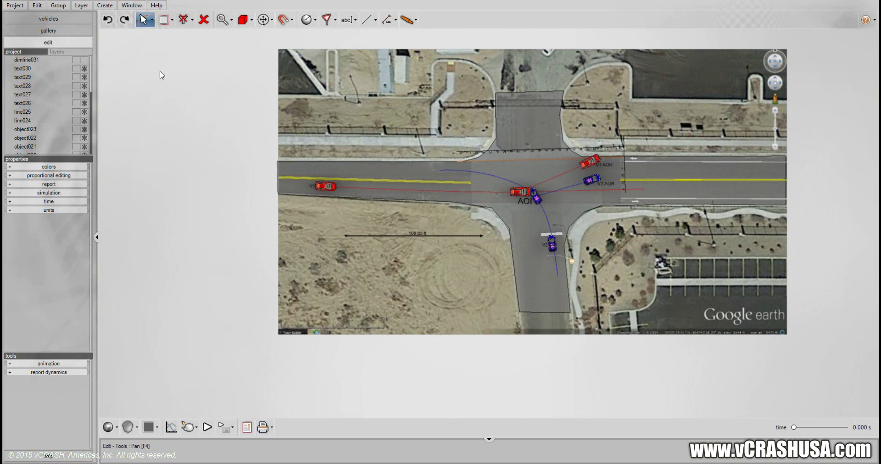
pyautogui.moveTo(200, 163); pyautogui.dragTo(158, 191)
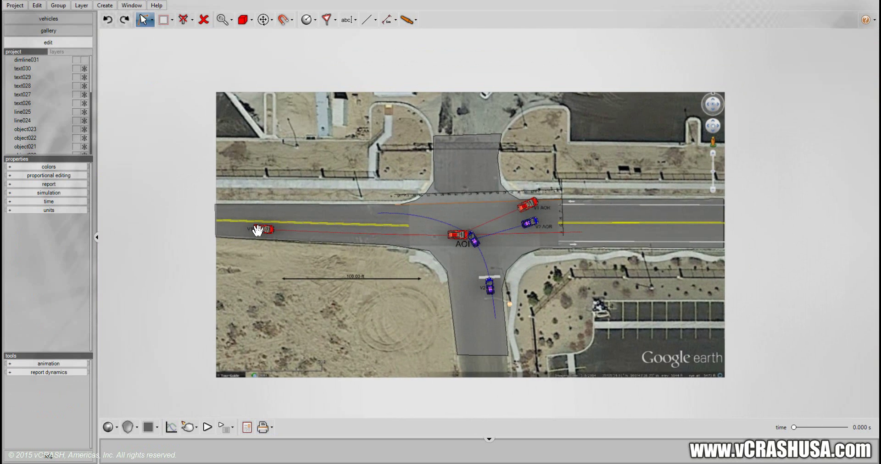
pyautogui.scroll(4, 257, 231)
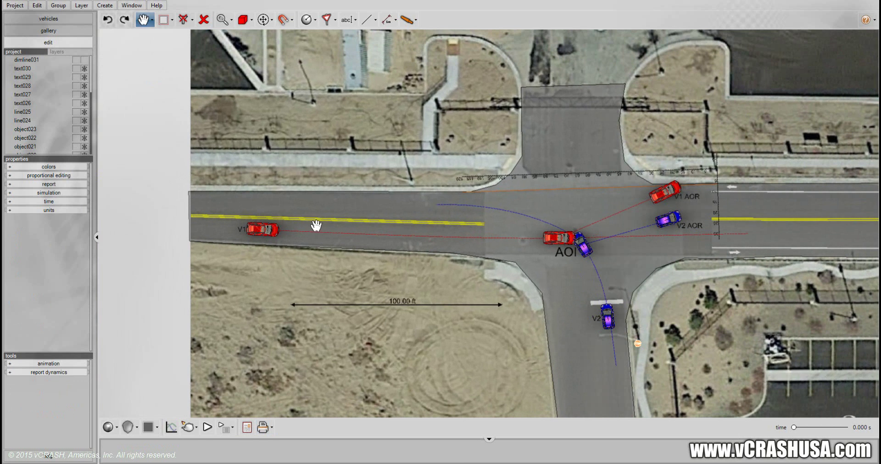
pyautogui.moveTo(263, 217)
pyautogui.mouseDown()
pyautogui.moveTo(230, 230)
pyautogui.moveTo(267, 204)
pyautogui.mouseUp()
pyautogui.scroll(1, 240, 231)
pyautogui.scroll(2, 240, 231)
pyautogui.scroll(1, 241, 231)
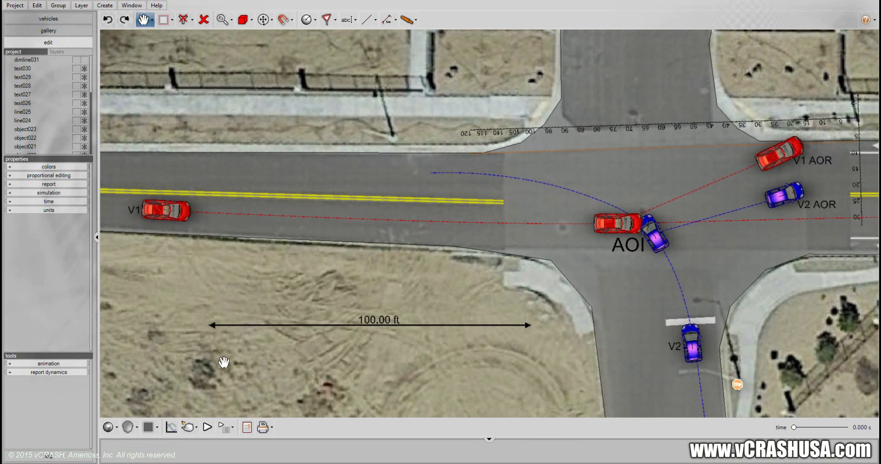
pyautogui.moveTo(228, 357); pyautogui.dragTo(225, 351)
# Display the diagram in the Flat render mode.
pyautogui.click(137, 431)
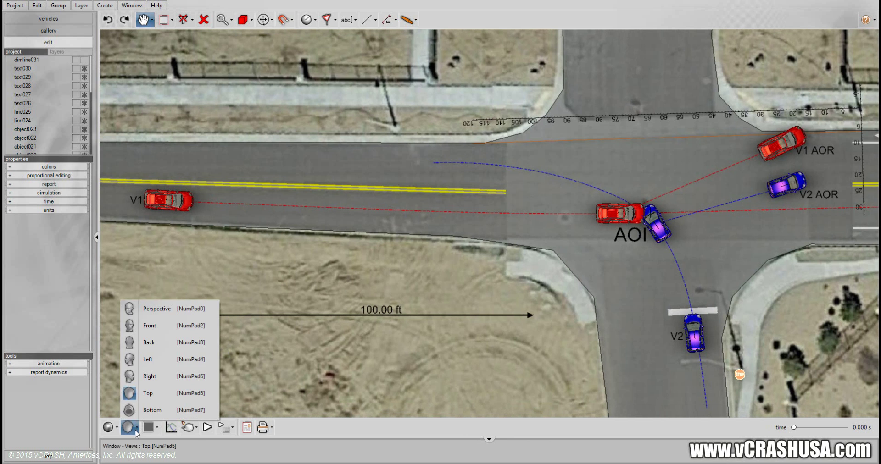
pyautogui.click(116, 428)
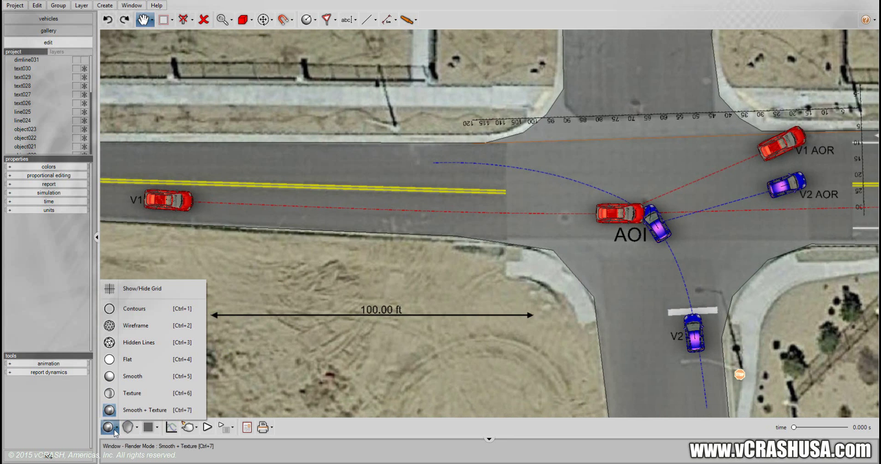
pyautogui.click(130, 361)
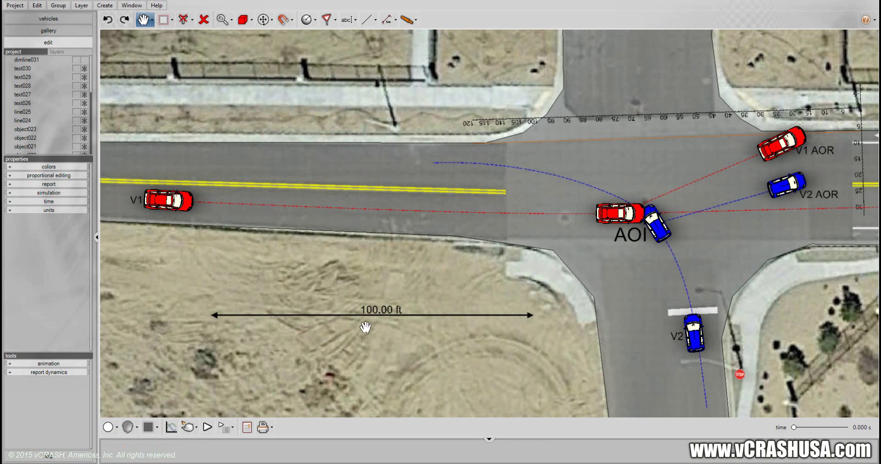
pyautogui.moveTo(379, 342); pyautogui.dragTo(361, 338)
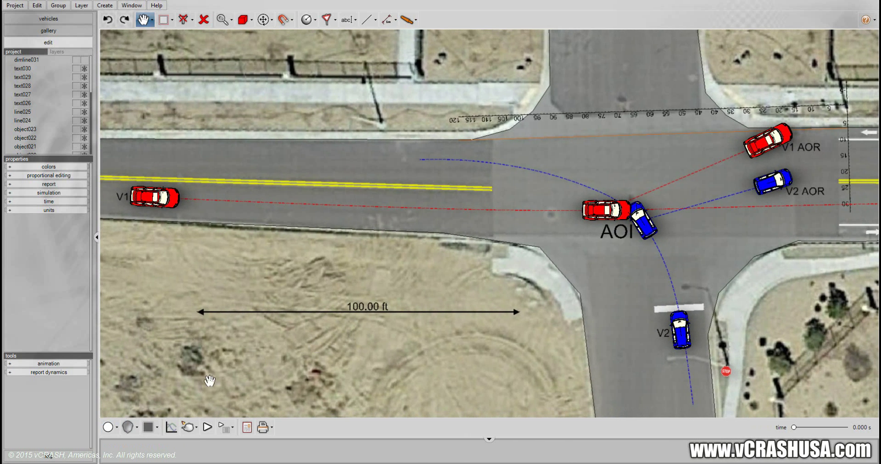
# Keep the Top view and switch the render mode to Smooth.
pyautogui.click(134, 425)
pyautogui.click(134, 394)
pyautogui.click(117, 425)
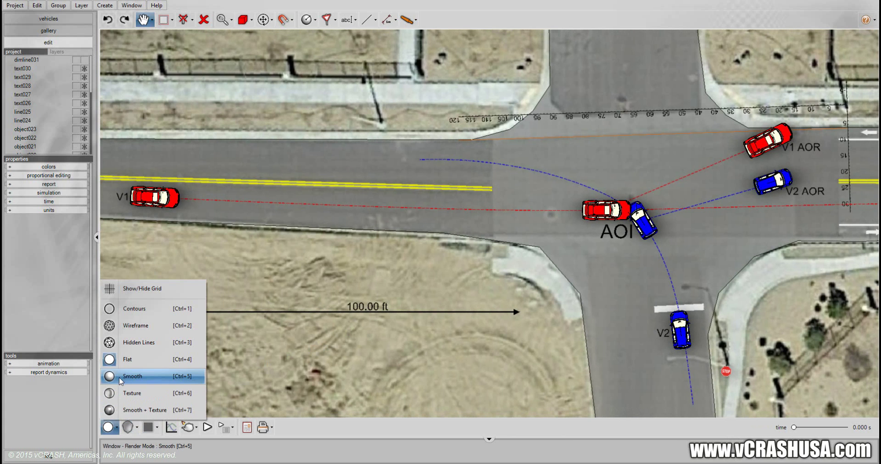
pyautogui.click(121, 377)
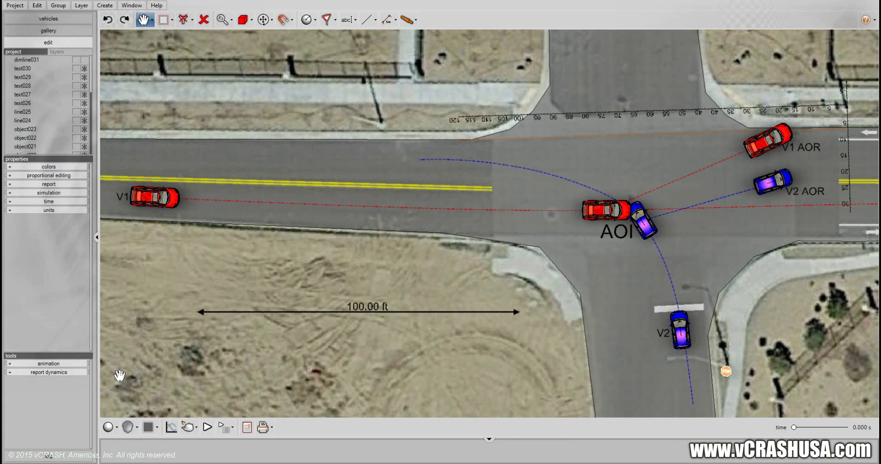
# Try the Texture render mode, and return the display to Smooth + Texture.
pyautogui.click(108, 428)
pyautogui.click(117, 389)
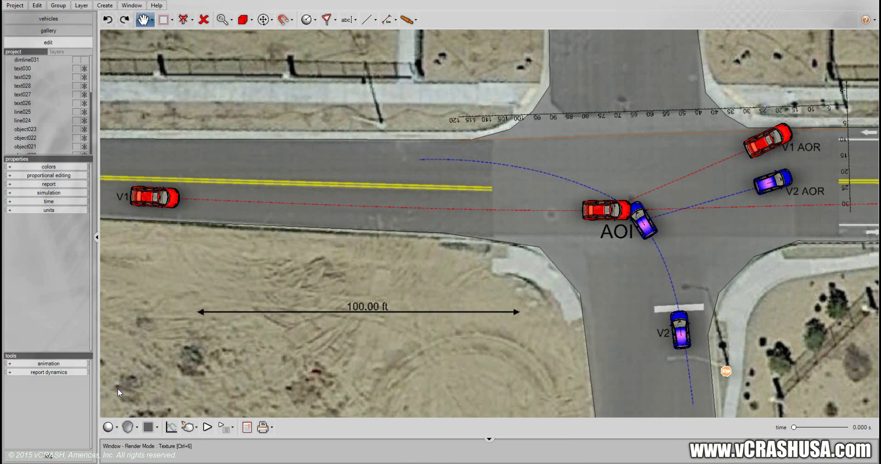
pyautogui.click(108, 427)
pyautogui.click(114, 414)
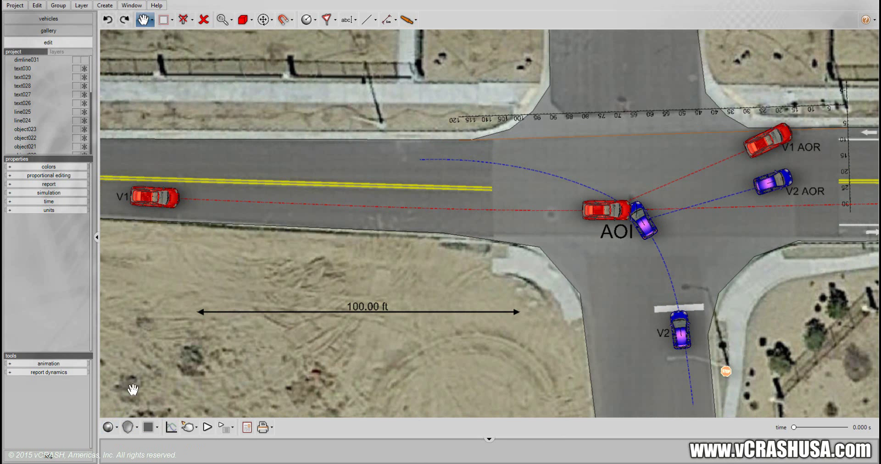
# Set supersampling to 64x and render the diagram with skylight.
pyautogui.click(187, 427)
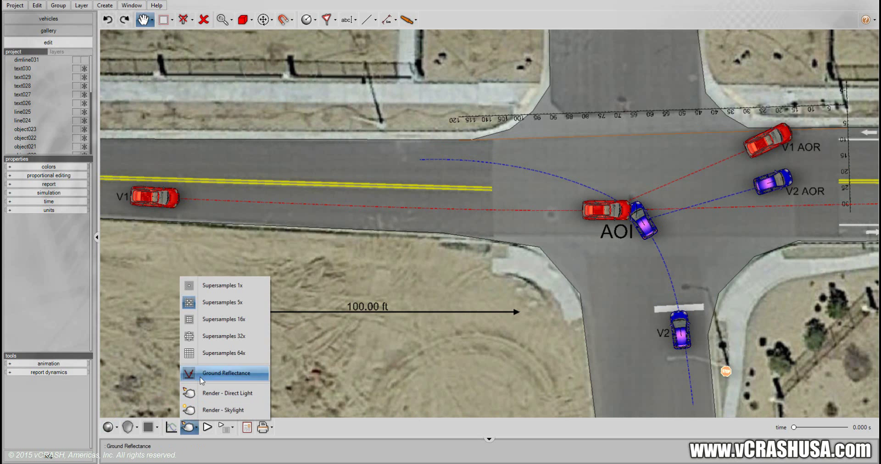
pyautogui.click(204, 354)
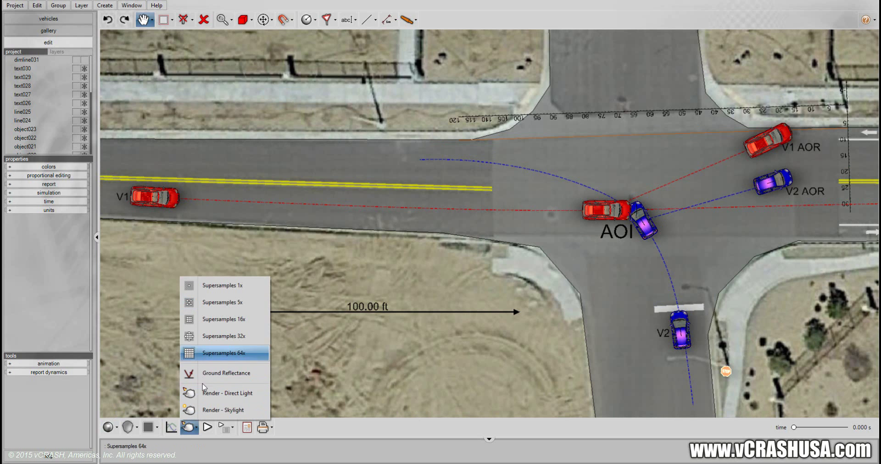
pyautogui.click(204, 409)
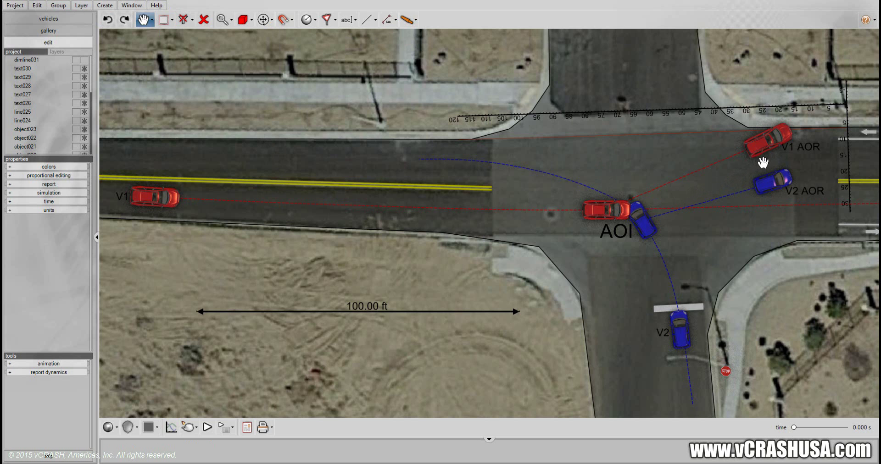
# Examine the impact area and both vehicles' rest positions up close, ending on the red vehicle at V1 AOR.
pyautogui.moveTo(759, 166); pyautogui.dragTo(725, 176)
pyautogui.scroll(5, 726, 176)
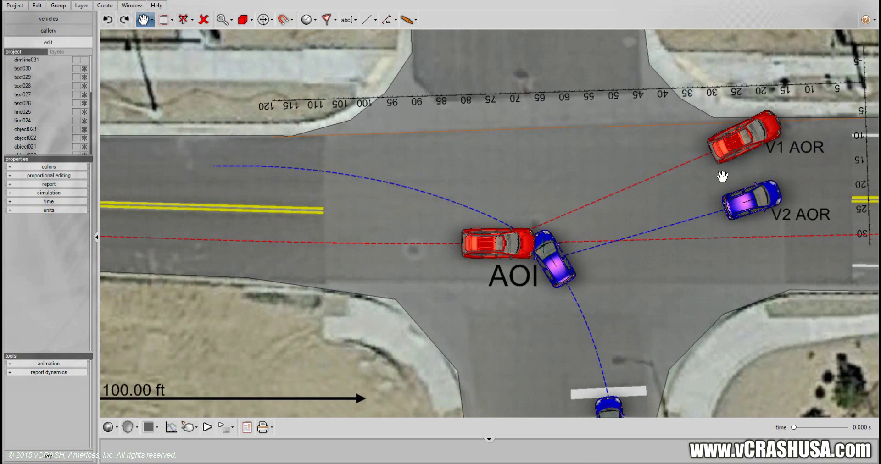
pyautogui.moveTo(720, 177); pyautogui.dragTo(620, 195)
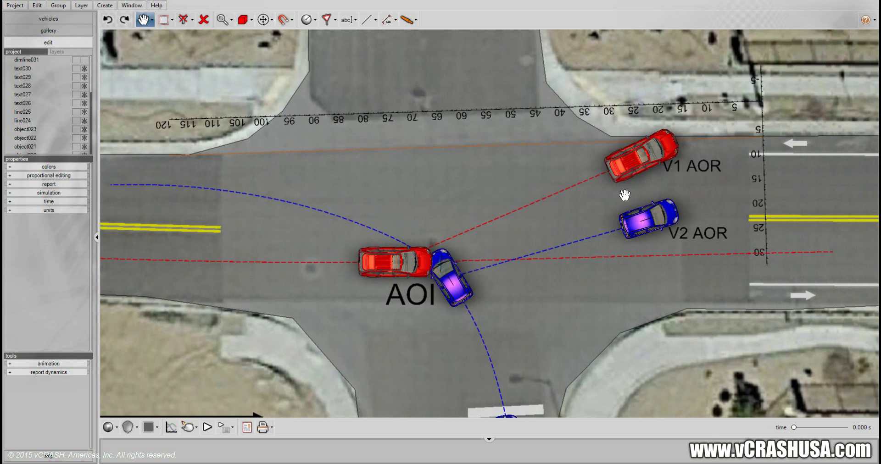
pyautogui.scroll(4, 629, 195)
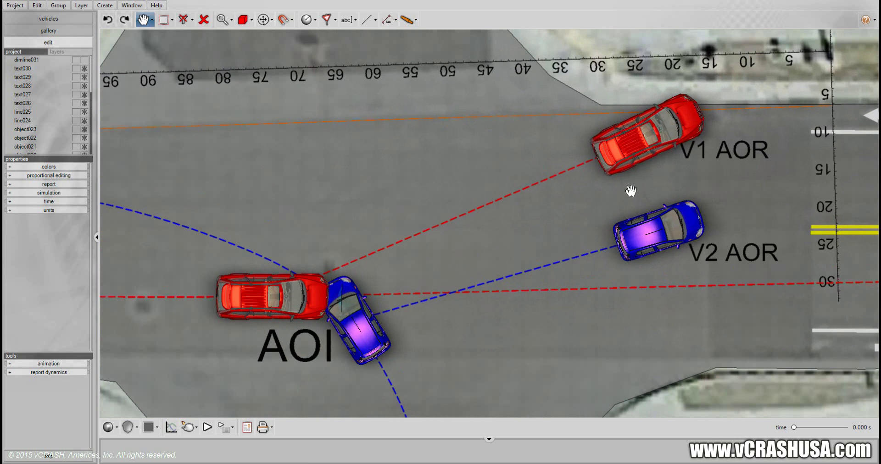
pyautogui.moveTo(658, 189); pyautogui.dragTo(591, 239)
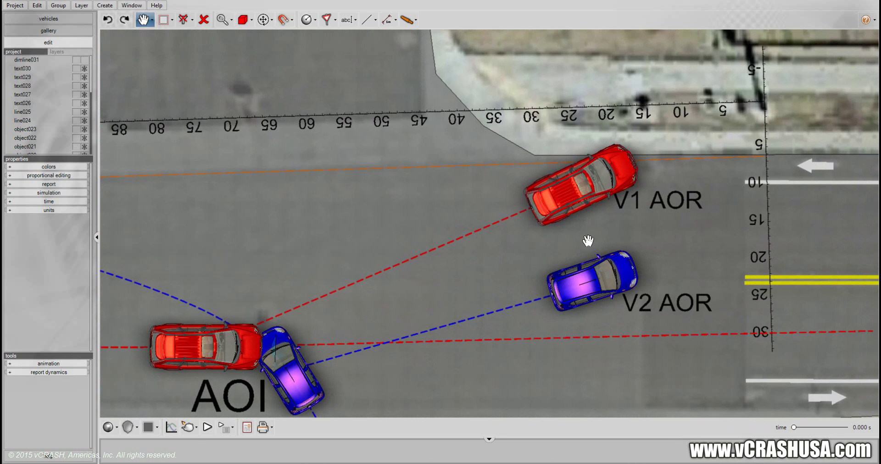
pyautogui.scroll(2, 565, 257)
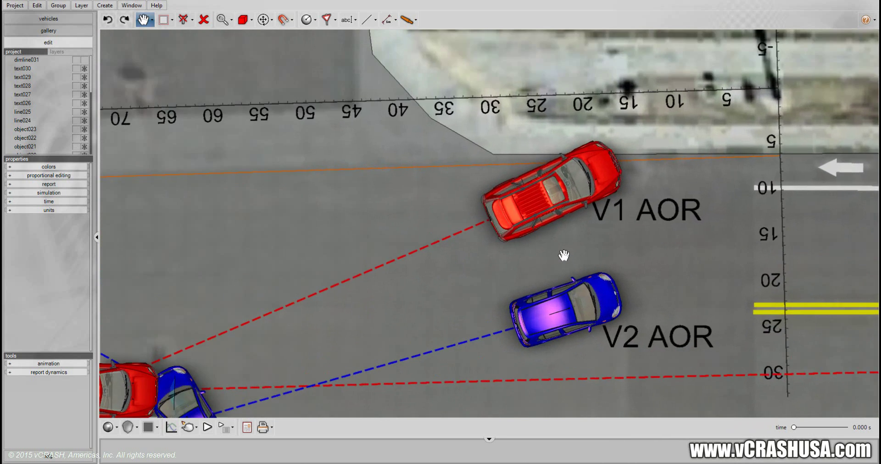
pyautogui.scroll(2, 579, 240)
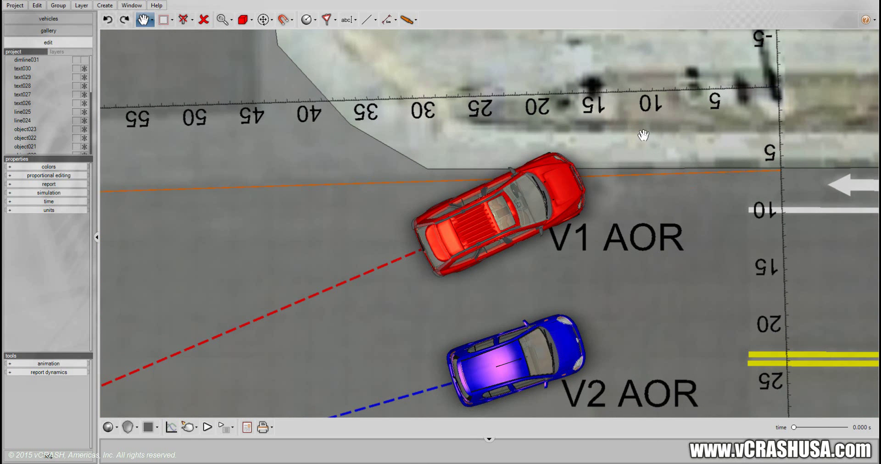
pyautogui.scroll(3, 586, 154)
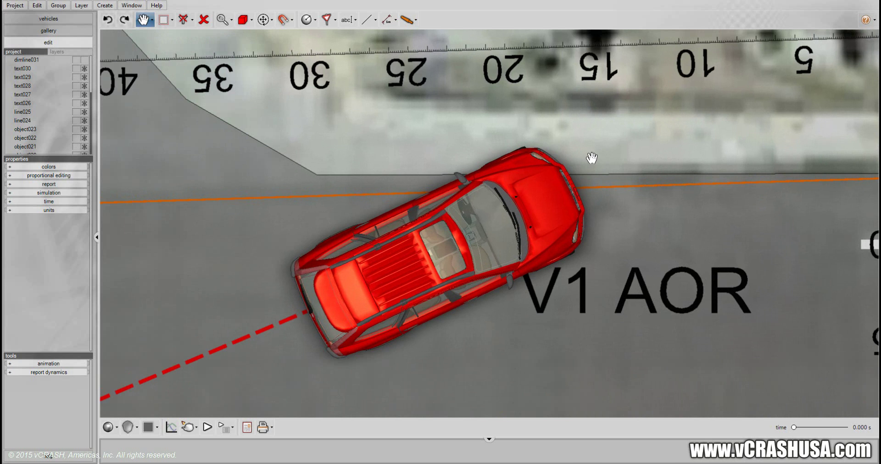
pyautogui.moveTo(608, 151); pyautogui.dragTo(640, 130)
pyautogui.scroll(2, 577, 148)
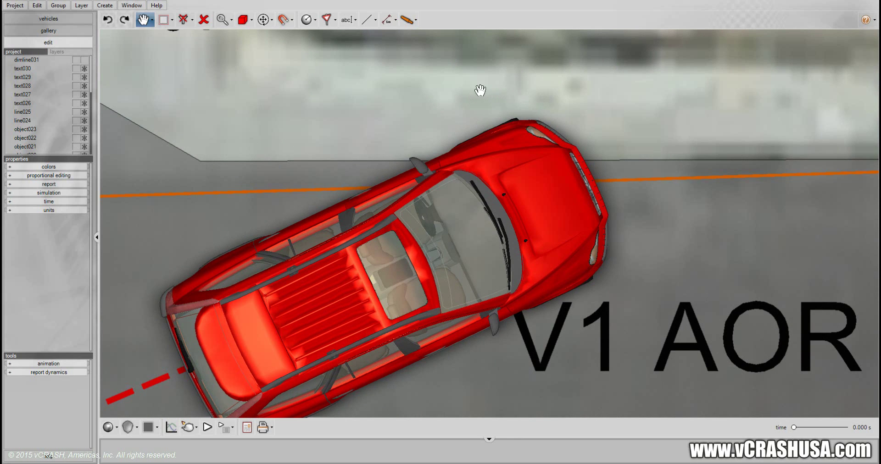
pyautogui.moveTo(531, 92); pyautogui.dragTo(523, 85)
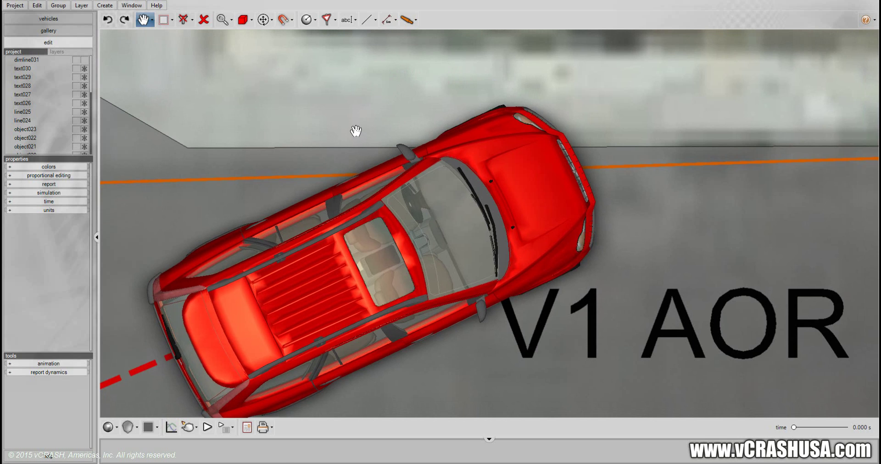
pyautogui.moveTo(355, 131); pyautogui.dragTo(368, 121)
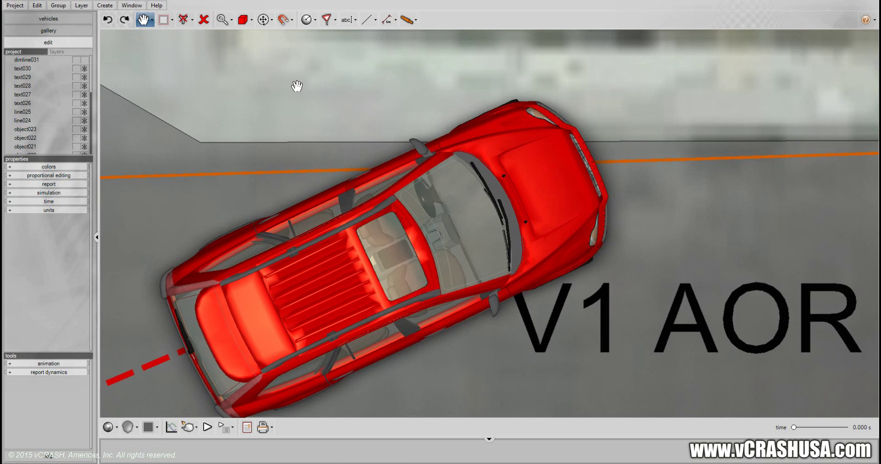
pyautogui.click(144, 23)
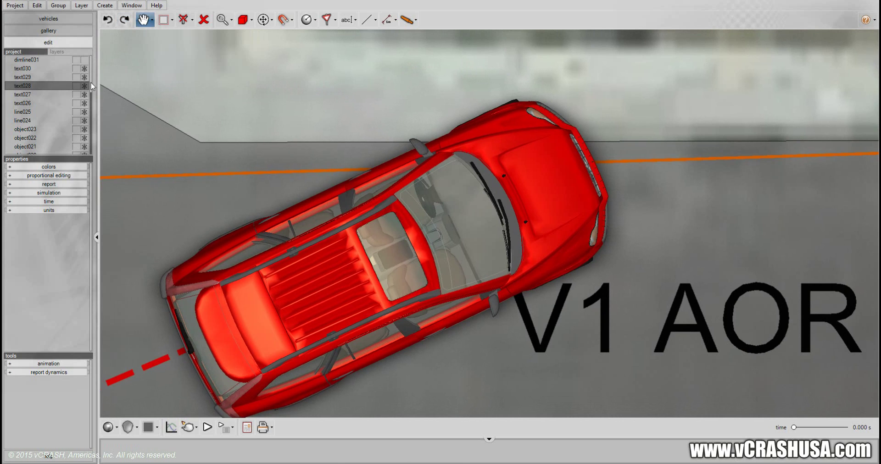
# Unfreeze the original Toyota Yaris and Volvo XC 90, and activate the Select And Move tool.
pyautogui.moveTo(91, 85); pyautogui.dragTo(83, 111)
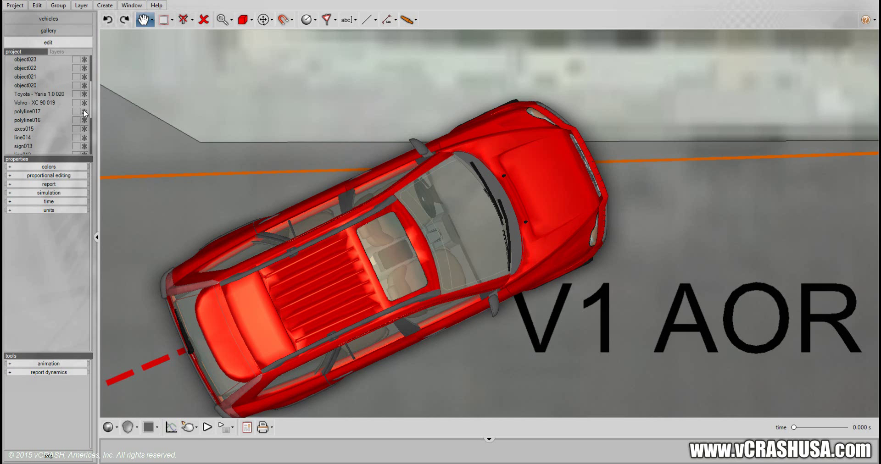
pyautogui.click(85, 94)
pyautogui.click(85, 103)
pyautogui.click(145, 20)
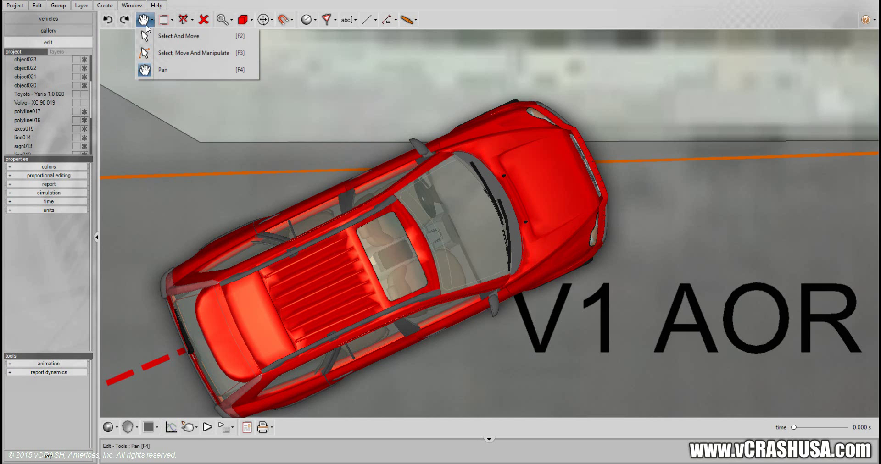
pyautogui.click(168, 40)
pyautogui.click(381, 188)
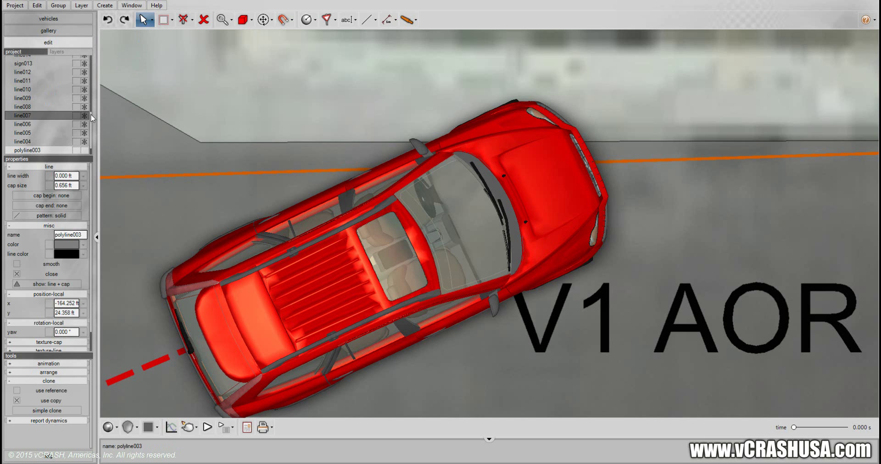
# Unfreeze the copied vehicles object020 through object023, and select the red vehicle at V1 AOR.
pyautogui.moveTo(92, 113); pyautogui.dragTo(93, 63)
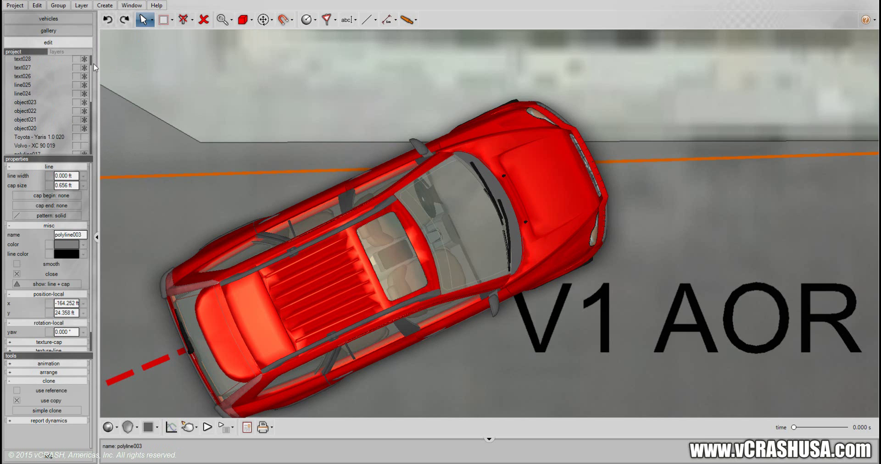
pyautogui.click(84, 103)
pyautogui.click(84, 113)
pyautogui.click(84, 120)
pyautogui.click(504, 177)
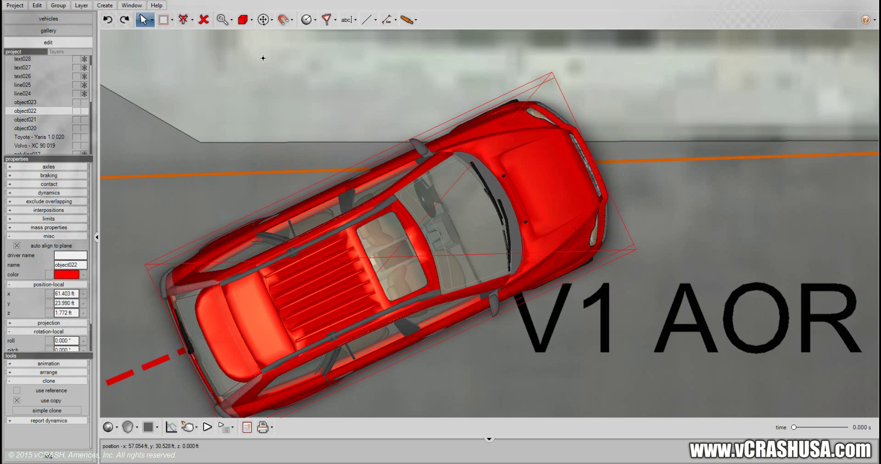
# Display the red vehicle's mesh at Faces and Vertices levels, ending with Faces as the selection type.
pyautogui.click(240, 22)
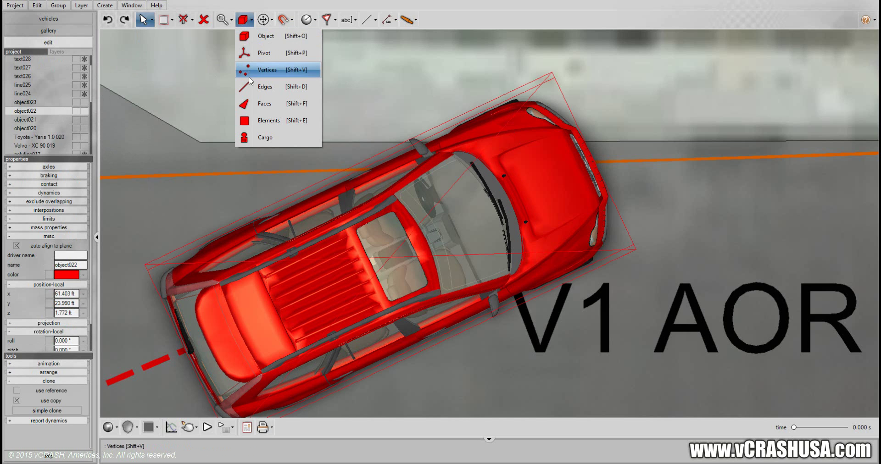
pyautogui.click(282, 104)
pyautogui.click(243, 20)
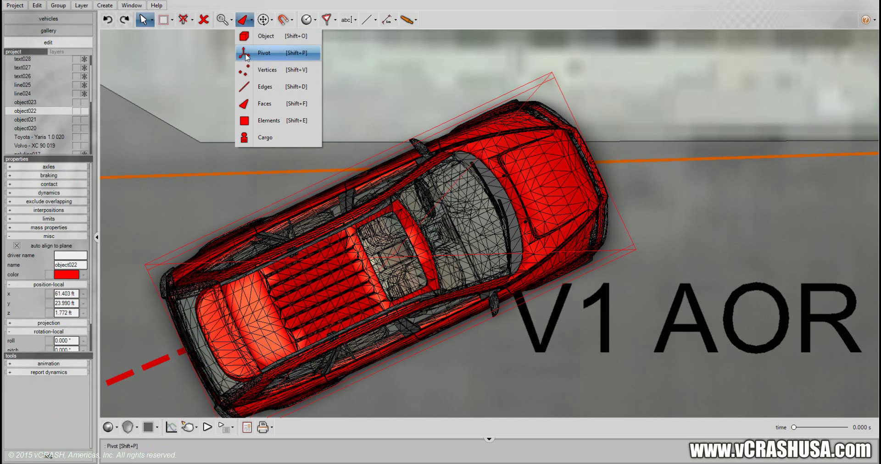
pyautogui.click(248, 70)
pyautogui.click(242, 22)
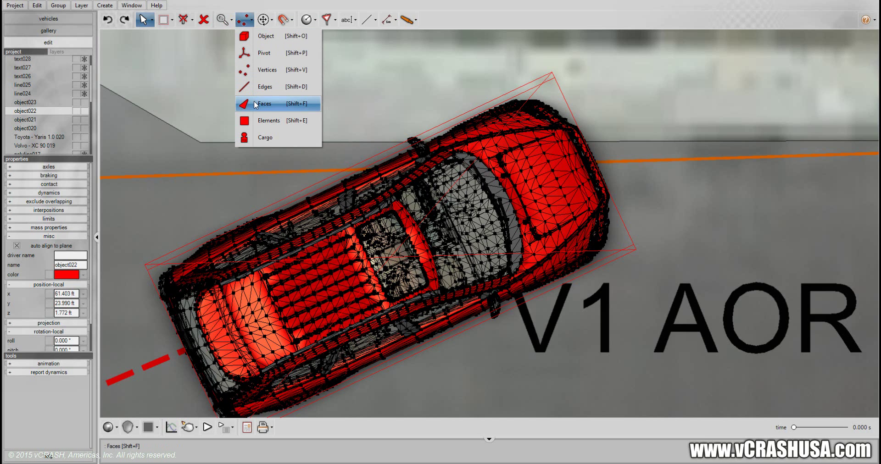
pyautogui.click(254, 103)
# Enable Proportional Editing and pick a face near the front of the red vehicle's hood.
pyautogui.click(151, 21)
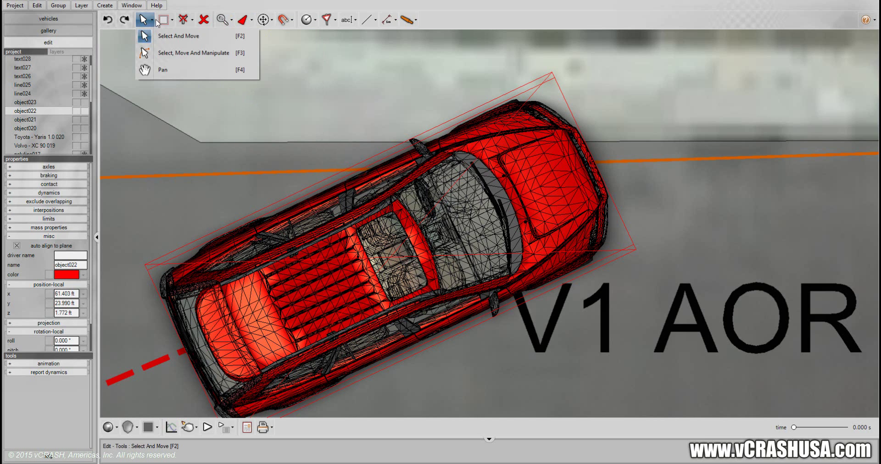
pyautogui.click(161, 21)
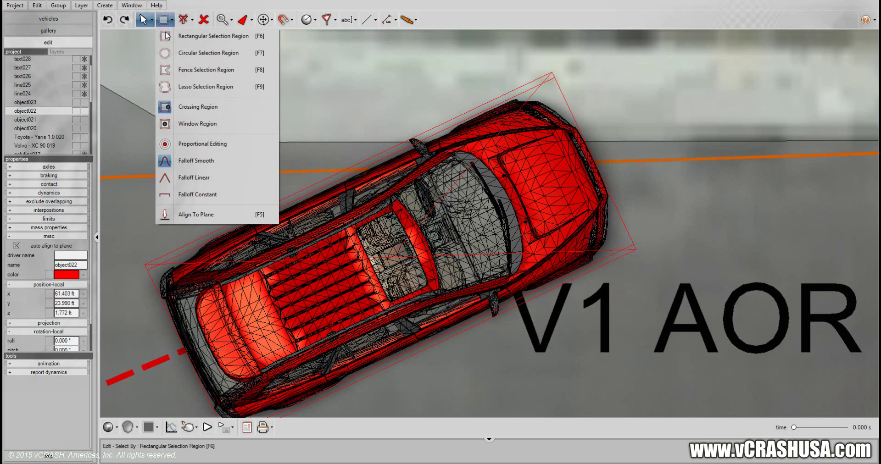
pyautogui.click(186, 144)
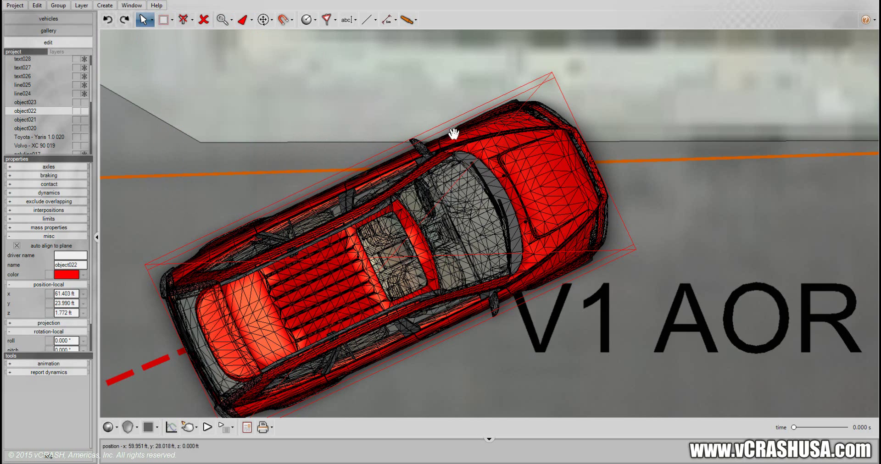
pyautogui.click(578, 162)
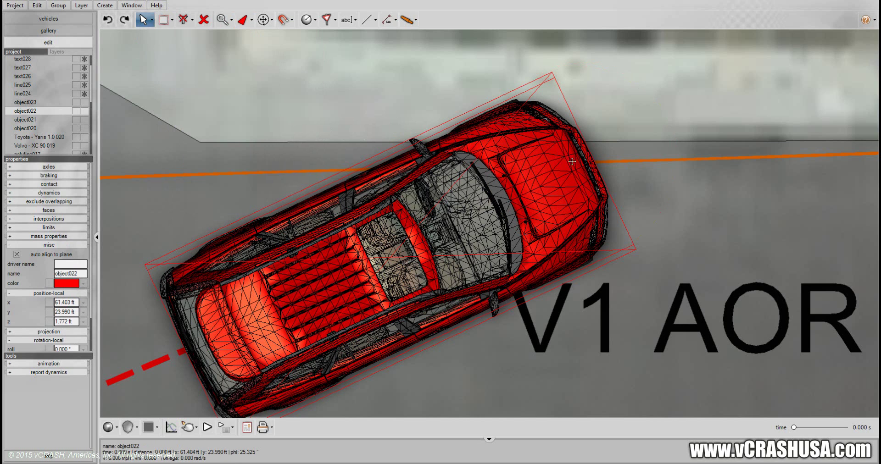
# Try the Flat render mode on the red vehicle, and settle on Hidden Lines.
pyautogui.click(128, 431)
pyautogui.click(111, 431)
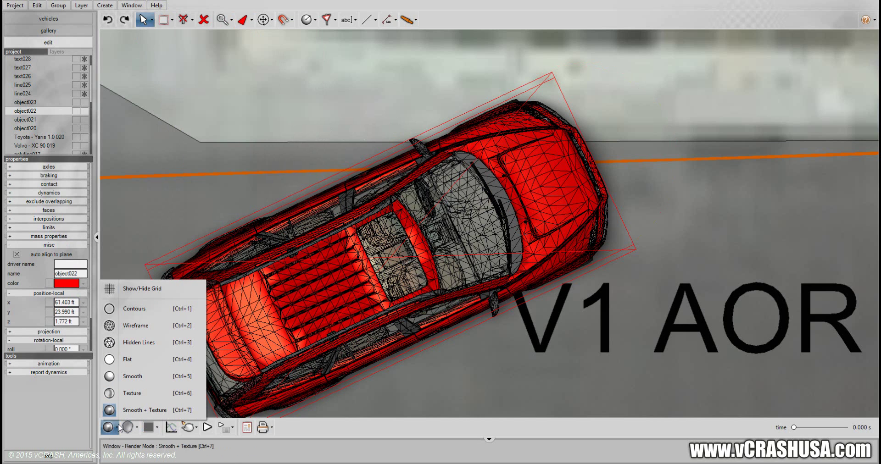
pyautogui.click(110, 430)
pyautogui.click(123, 360)
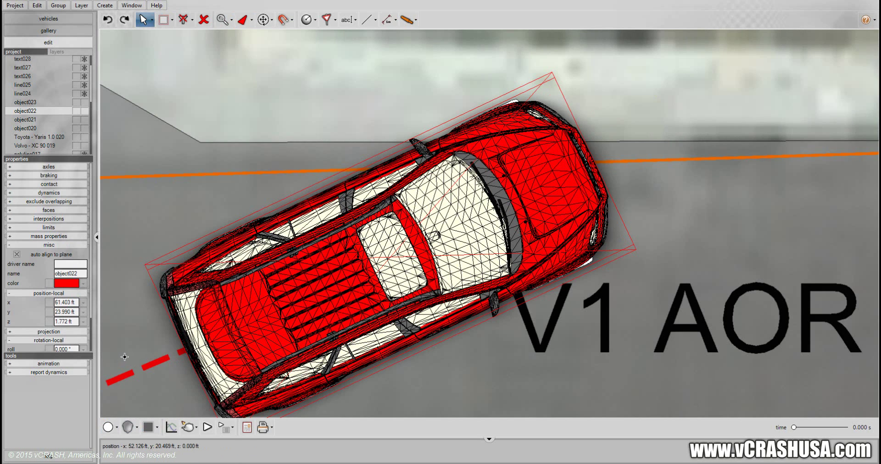
pyautogui.click(109, 428)
pyautogui.click(137, 344)
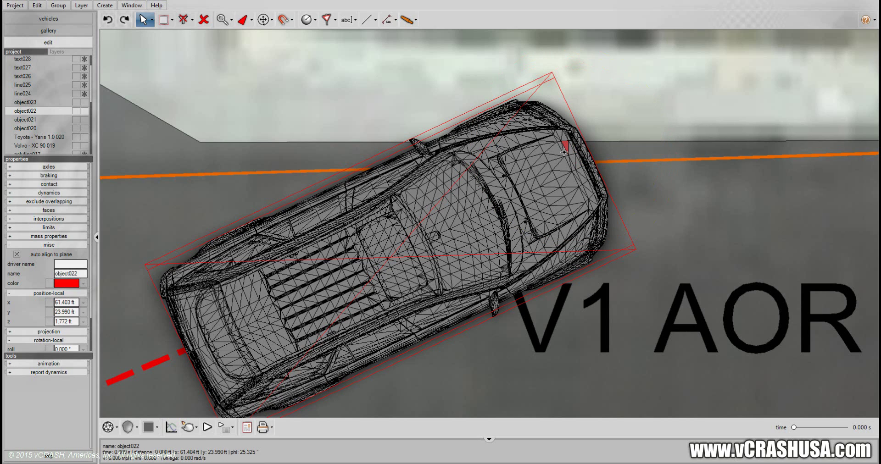
# Try pushing a front-end face of the vehicle inward with proportional editing, and undo the deformation.
pyautogui.click(252, 20)
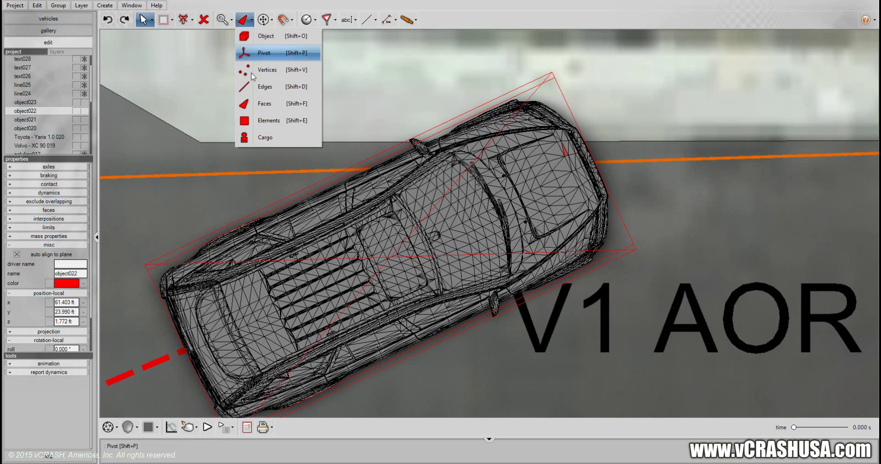
pyautogui.click(266, 106)
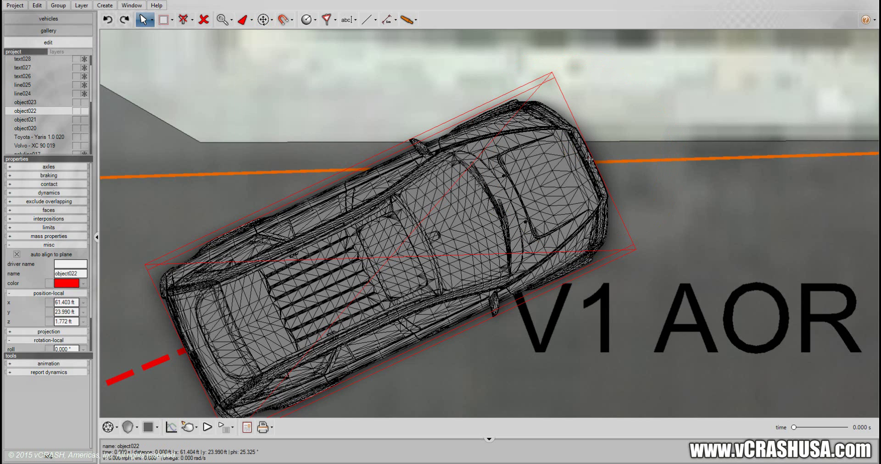
pyautogui.click(589, 158)
pyautogui.click(589, 158)
pyautogui.moveTo(591, 165)
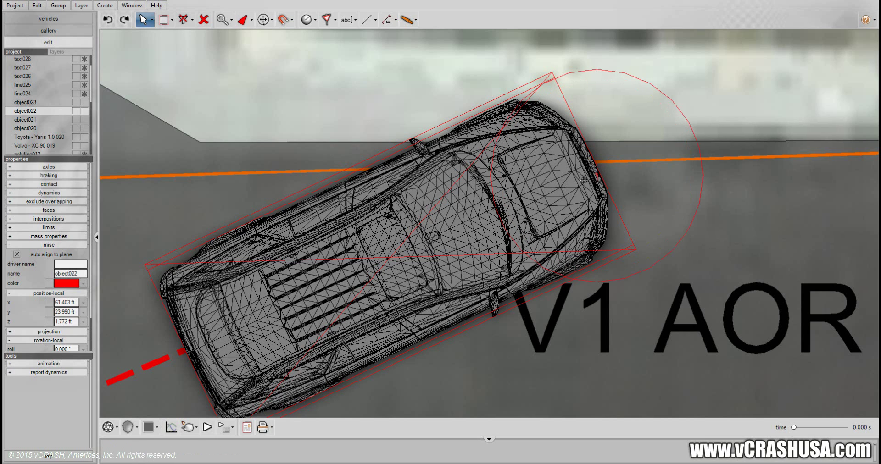
pyautogui.moveTo(585, 179); pyautogui.dragTo(581, 182)
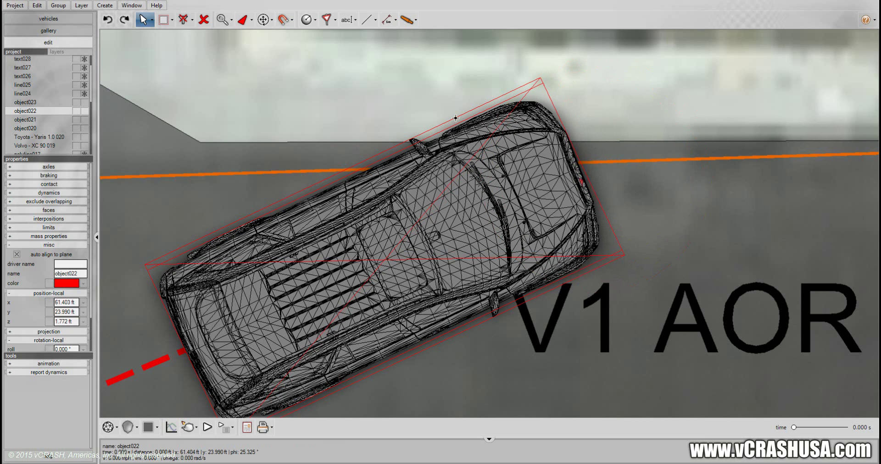
pyautogui.click(107, 19)
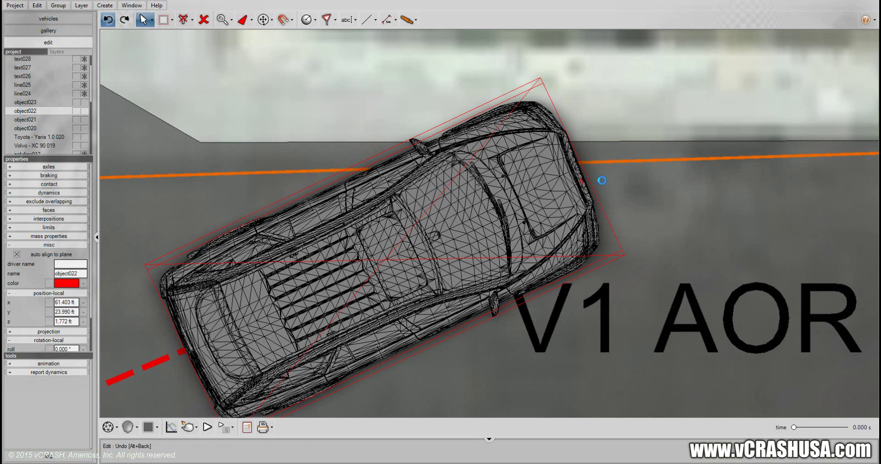
# Restrict movement to the XY plane and select a mesh face at the middle of the vehicle's front end.
pyautogui.click(271, 20)
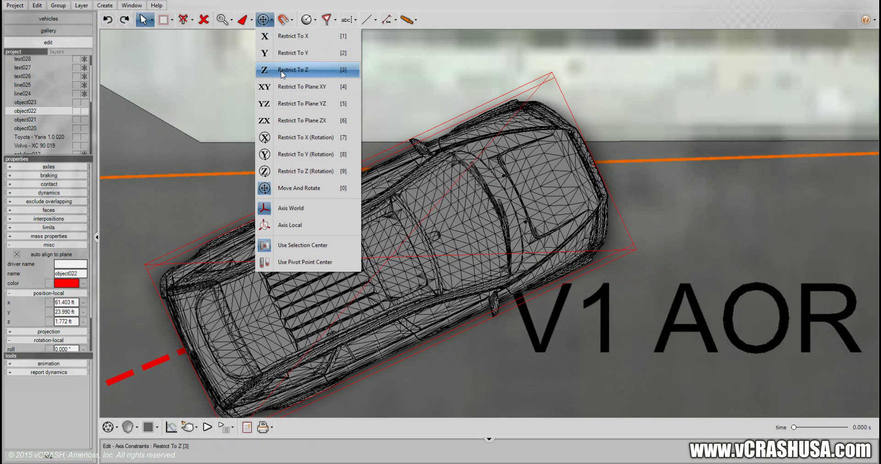
pyautogui.click(333, 90)
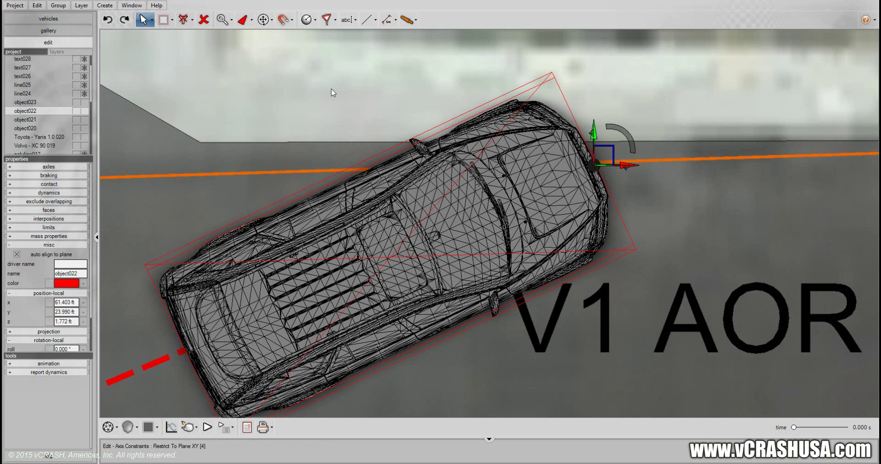
pyautogui.click(601, 182)
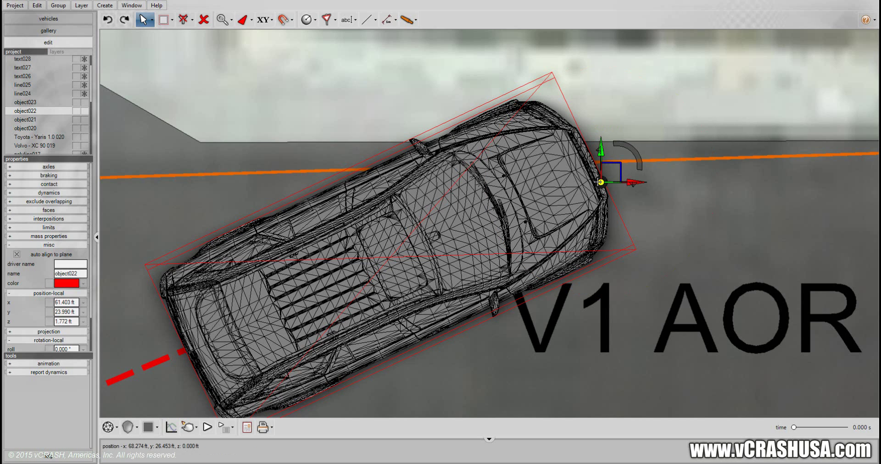
pyautogui.click(594, 175)
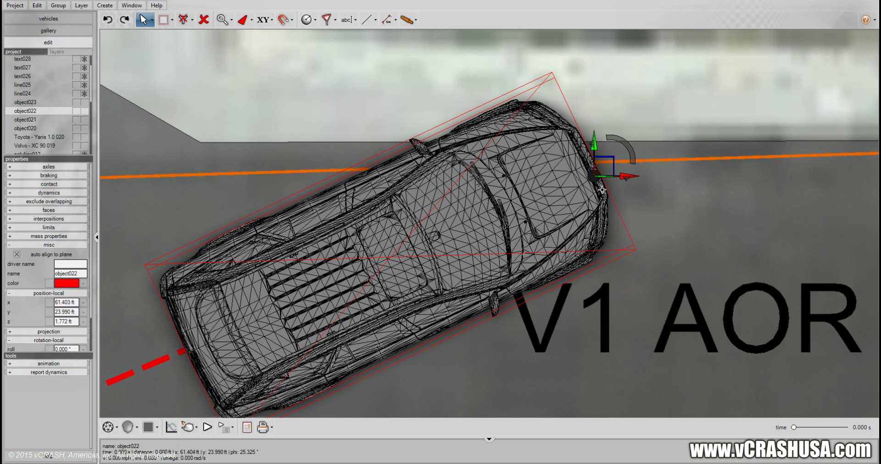
pyautogui.click(602, 189)
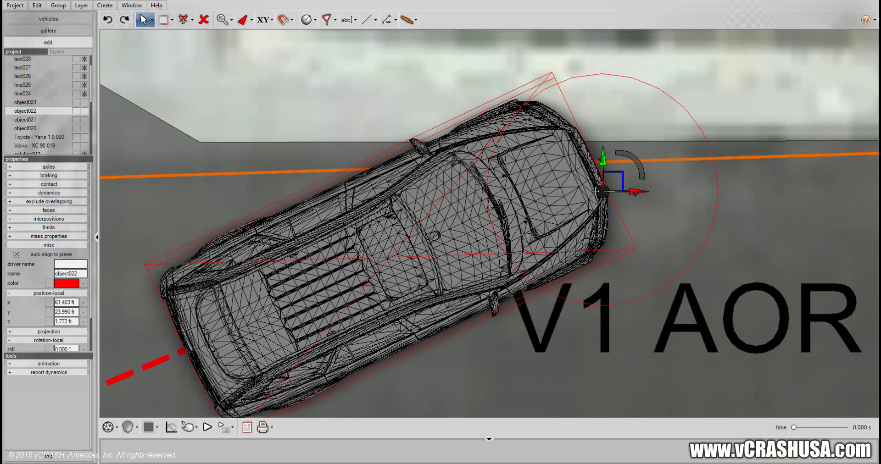
# Push the selected front face inward to crush the front end, narrowing the proportional editing radius.
pyautogui.moveTo(595, 192); pyautogui.dragTo(593, 192)
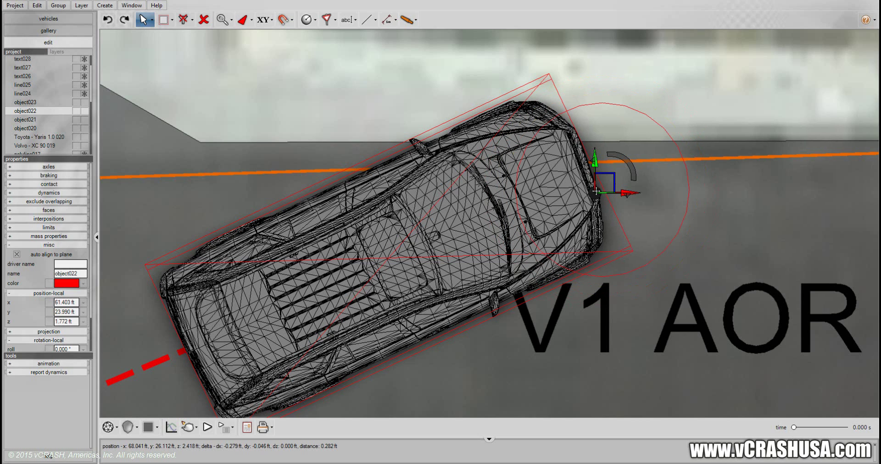
pyautogui.scroll(-1, 596, 191)
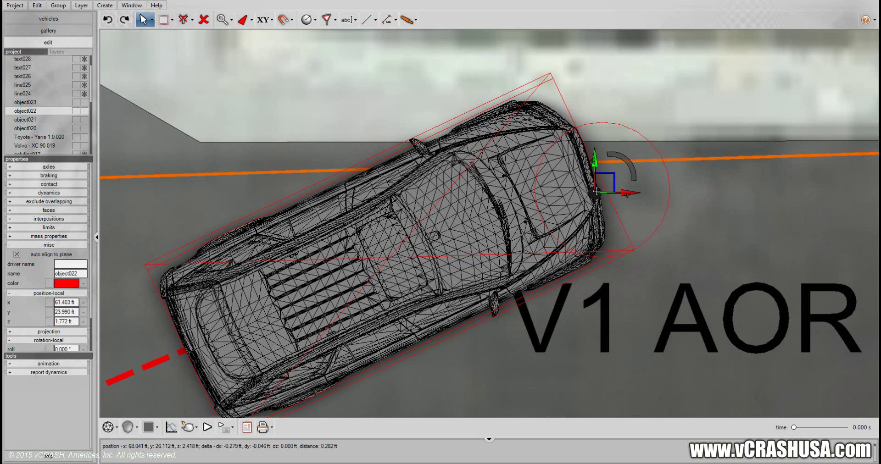
pyautogui.moveTo(597, 191); pyautogui.dragTo(598, 191)
pyautogui.scroll(-1, 597, 192)
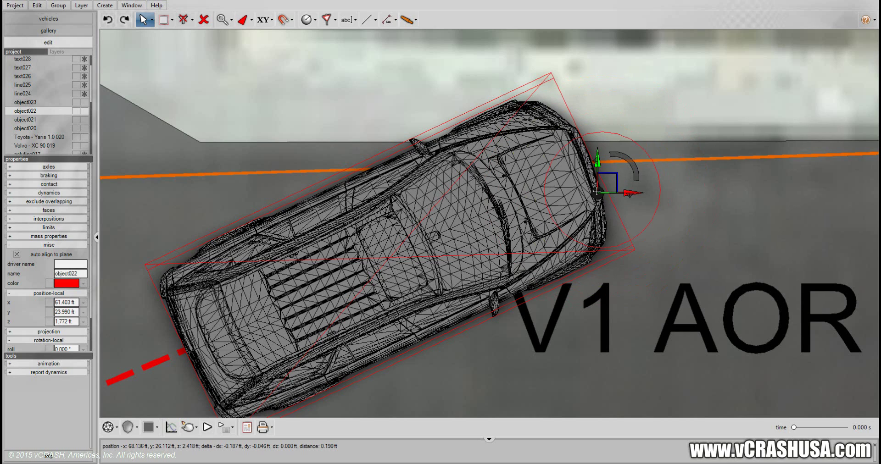
pyautogui.scroll(-1, 596, 192)
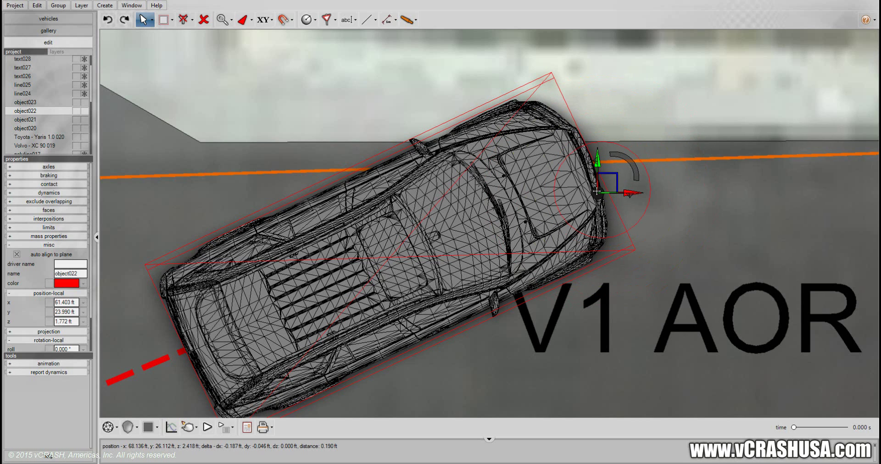
pyautogui.scroll(-1, 596, 191)
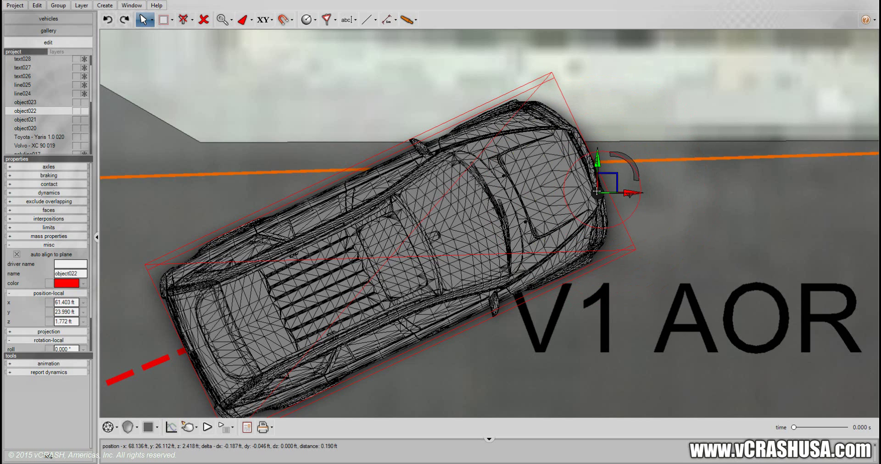
pyautogui.scroll(1, 596, 192)
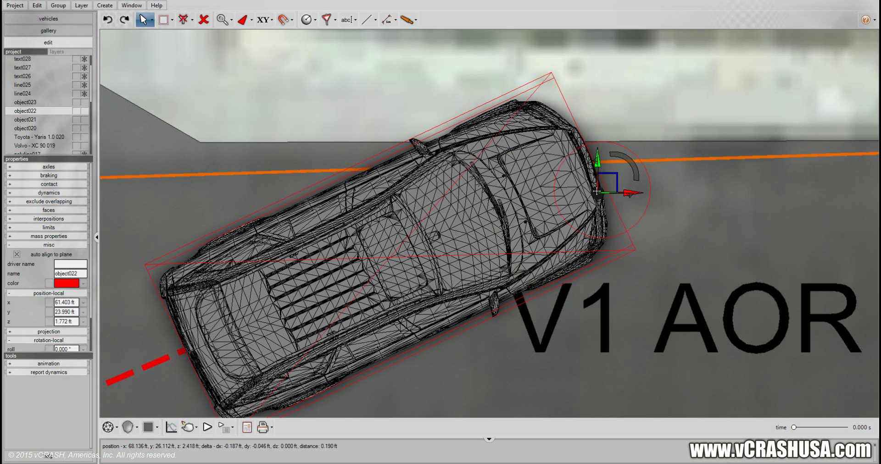
pyautogui.moveTo(596, 191); pyautogui.dragTo(587, 193)
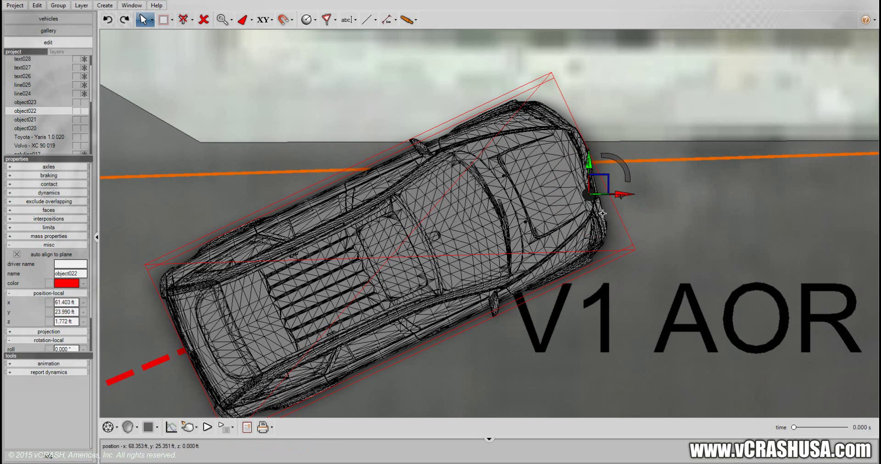
# Push mesh faces right of centre on the V1 AOR vehicle's front end and toward its left front corner inward.
pyautogui.click(599, 213)
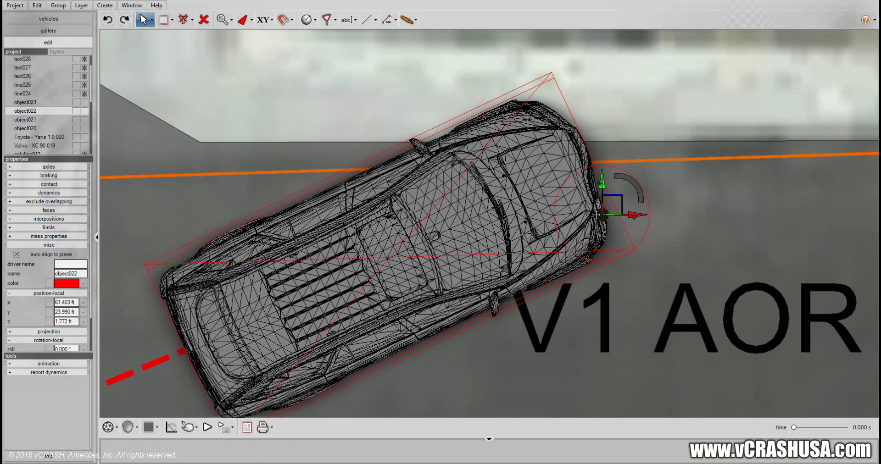
pyautogui.moveTo(595, 214); pyautogui.dragTo(588, 204)
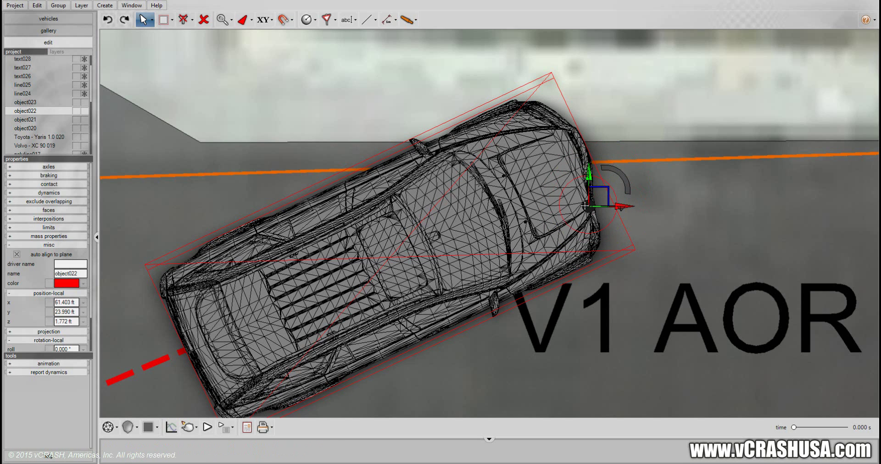
pyautogui.moveTo(586, 205); pyautogui.dragTo(584, 207)
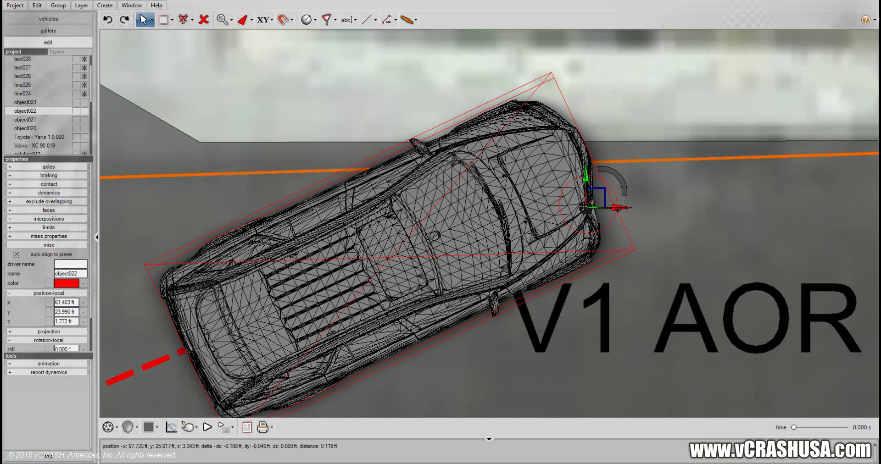
pyautogui.click(590, 161)
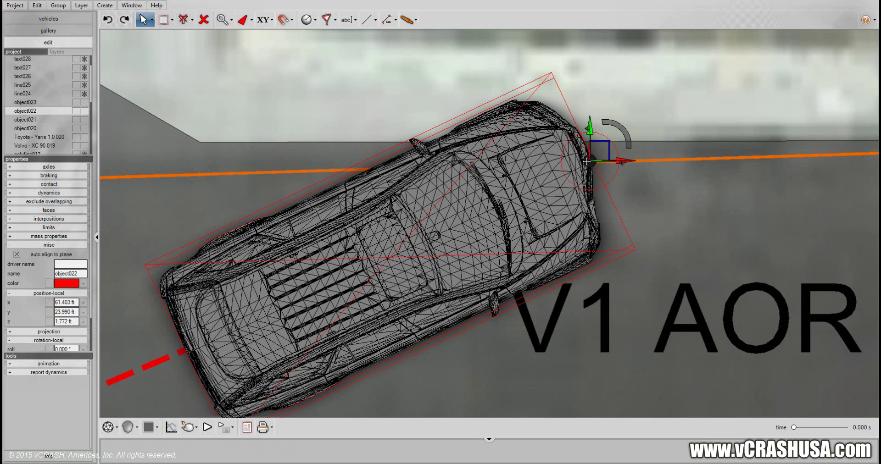
pyautogui.moveTo(589, 161); pyautogui.dragTo(583, 161)
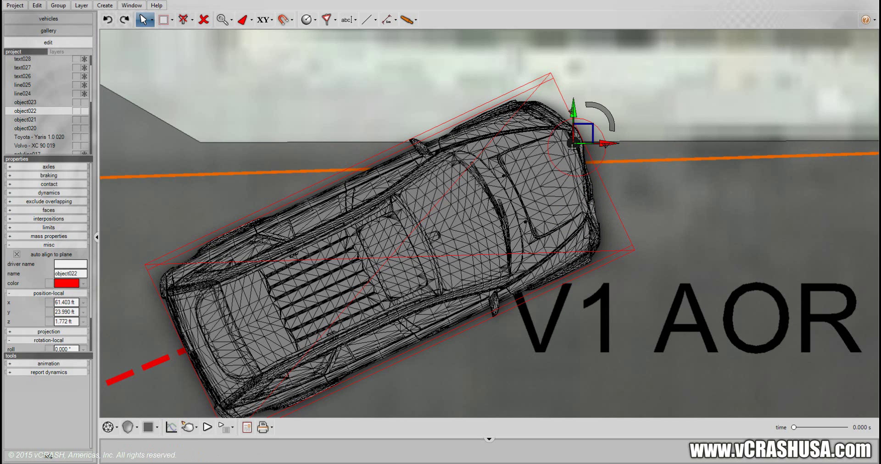
pyautogui.click(571, 144)
# Deepen the crush at the vehicle's right front and bumper centre, moving faces inward by about 0.19, 0.22 and 0.08 ft.
pyautogui.click(583, 232)
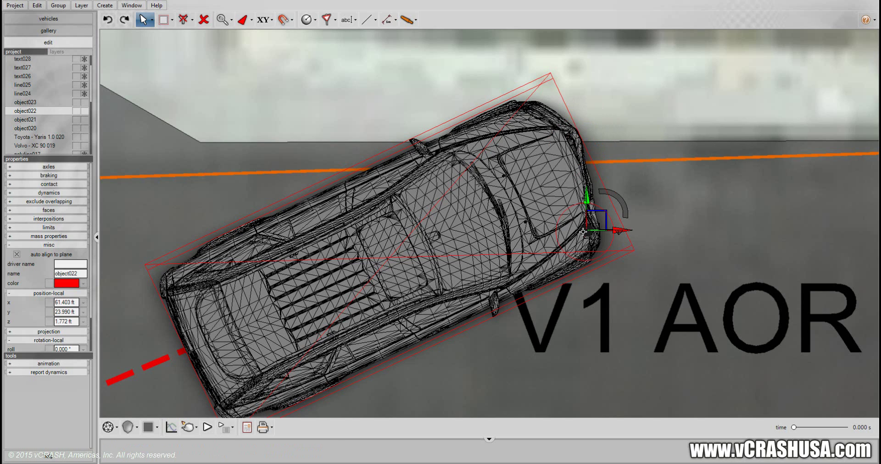
pyautogui.click(579, 232)
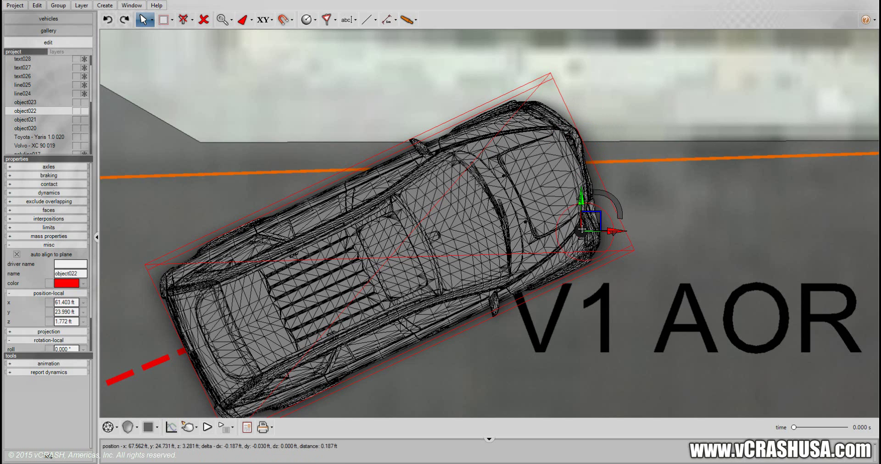
pyautogui.click(592, 205)
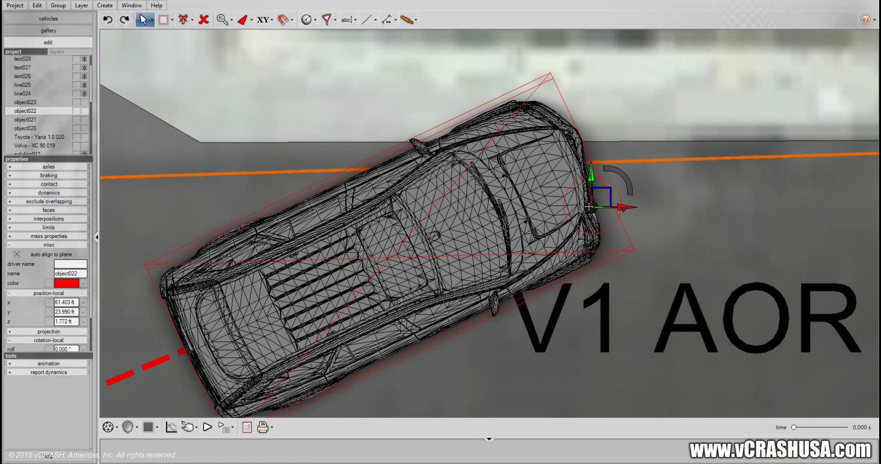
pyautogui.click(587, 209)
pyautogui.moveTo(587, 209); pyautogui.dragTo(585, 211)
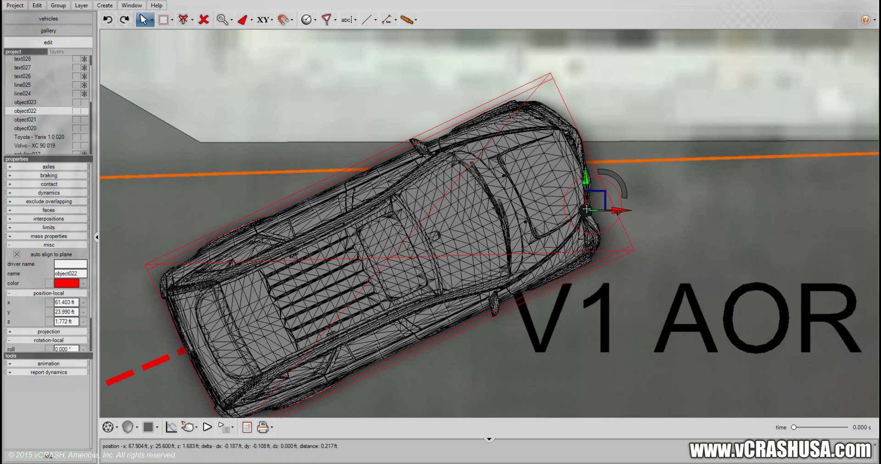
pyautogui.click(595, 236)
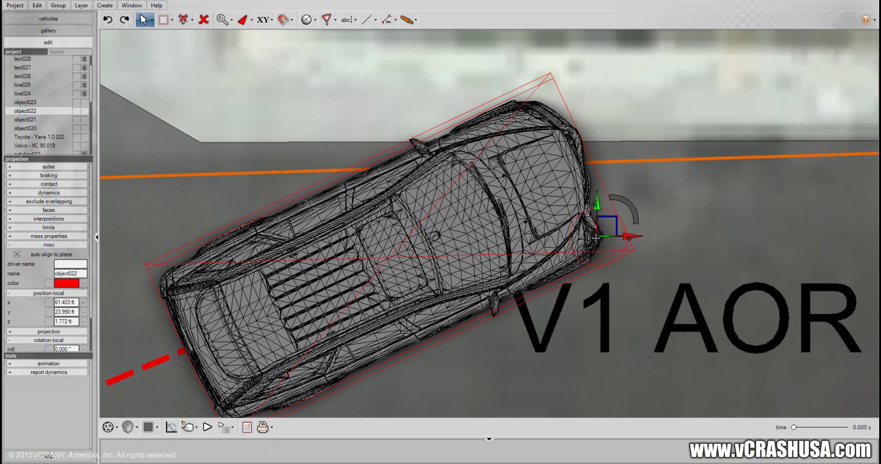
pyautogui.moveTo(597, 237); pyautogui.dragTo(594, 238)
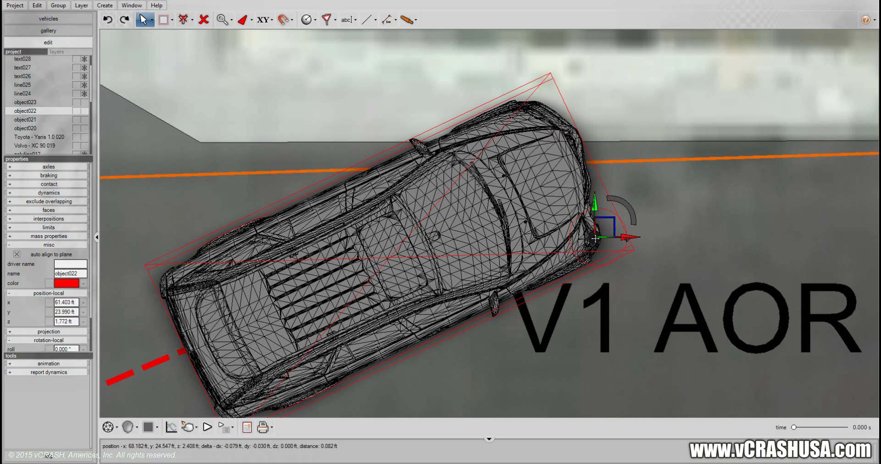
# Push faces at the hood's front edge, right front and left of centre inward by about 0.27, 0.08 and 0.14 ft.
pyautogui.click(577, 201)
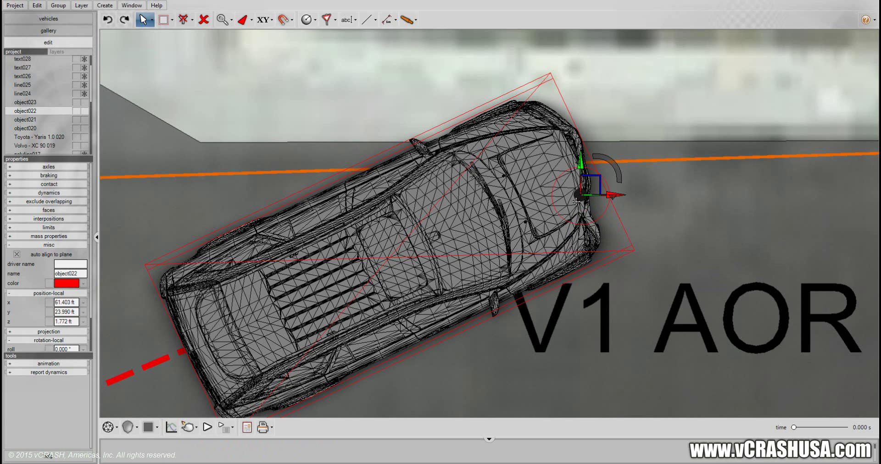
pyautogui.moveTo(581, 196); pyautogui.dragTo(575, 202)
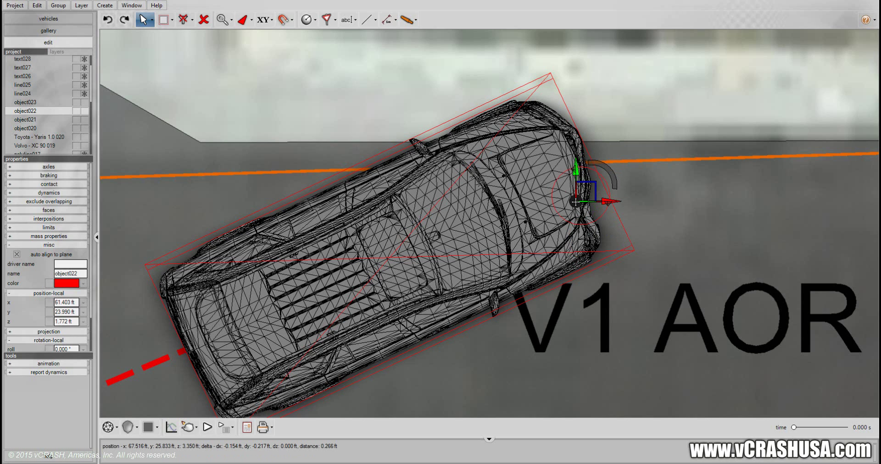
pyautogui.click(586, 235)
pyautogui.moveTo(581, 234); pyautogui.dragTo(582, 229)
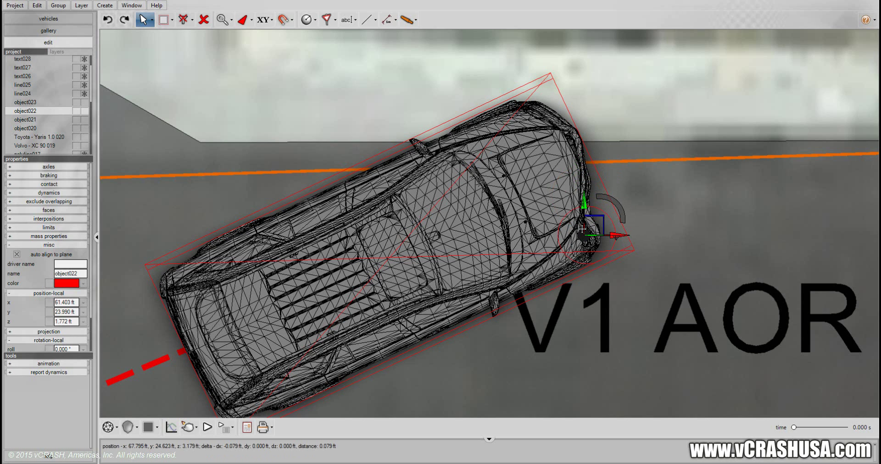
pyautogui.click(582, 185)
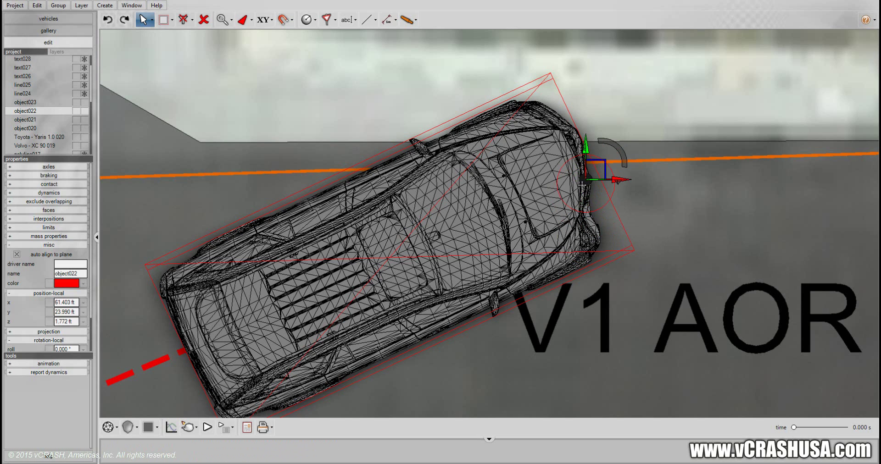
pyautogui.moveTo(582, 185); pyautogui.dragTo(582, 185)
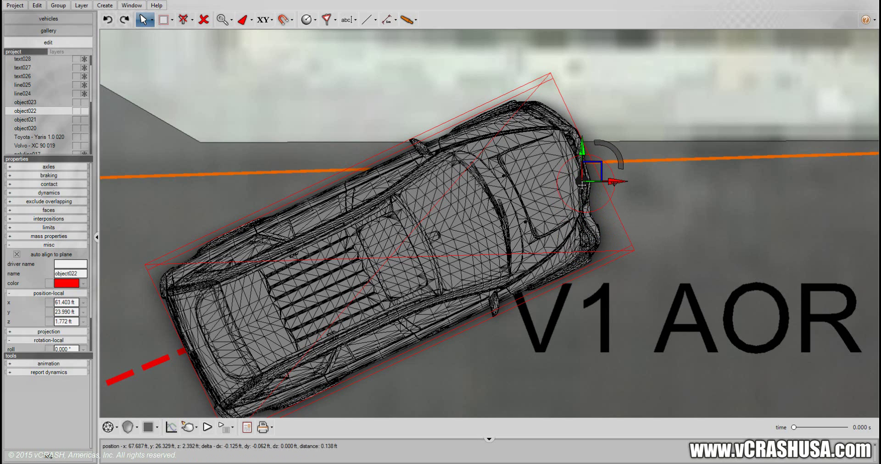
# Push the V1 AOR vehicle's left front corner inward and nudge a face near the hood's leading edge rearward.
pyautogui.click(559, 124)
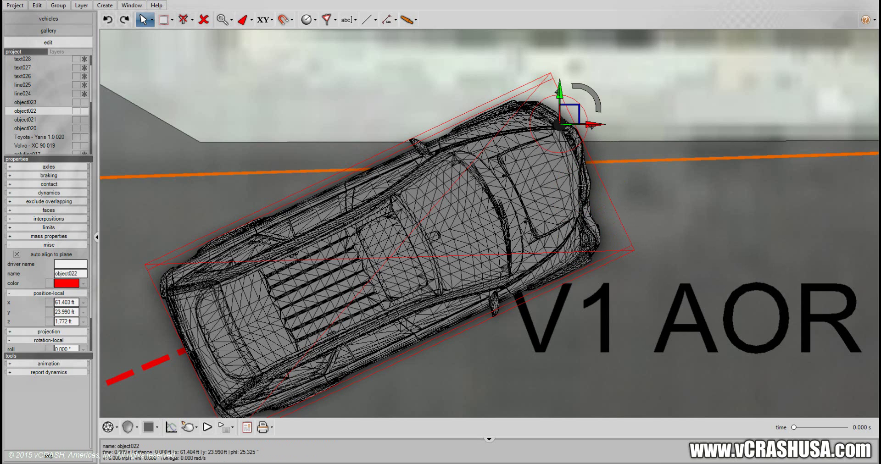
pyautogui.click(570, 138)
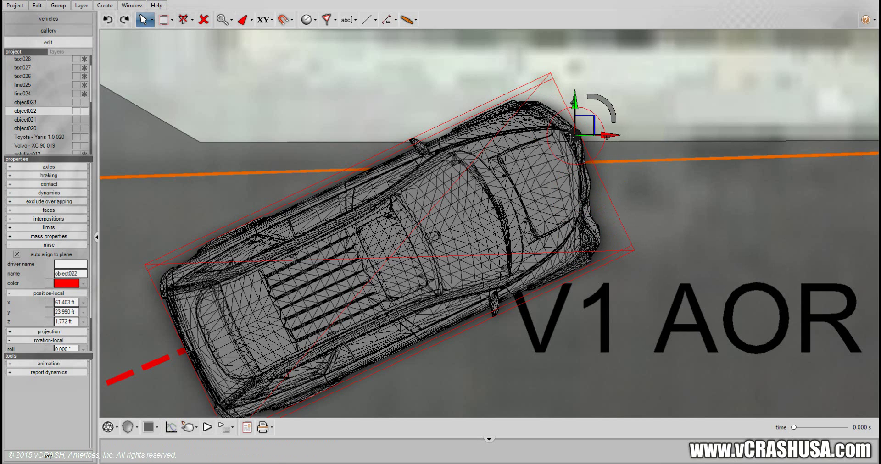
pyautogui.moveTo(570, 137); pyautogui.dragTo(565, 139)
pyautogui.click(588, 237)
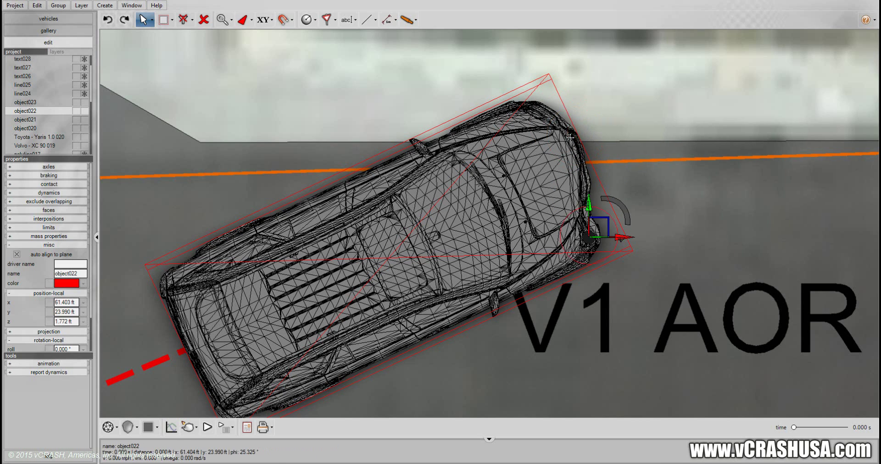
pyautogui.click(571, 180)
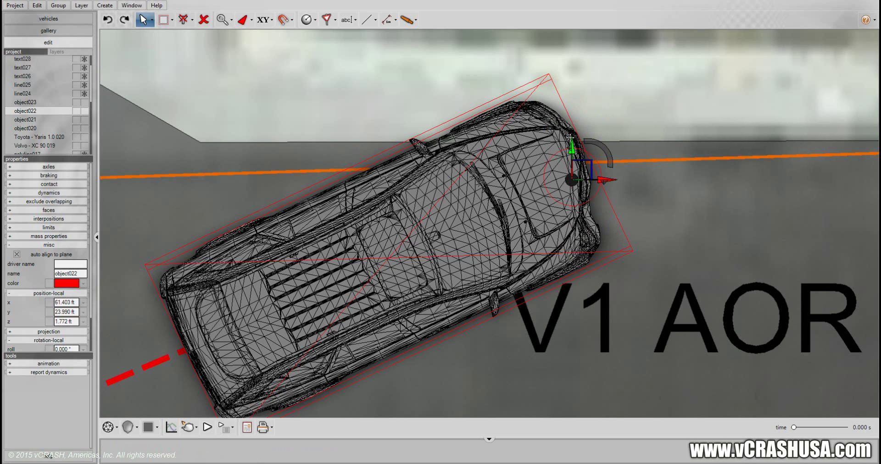
pyautogui.moveTo(571, 180); pyautogui.dragTo(569, 181)
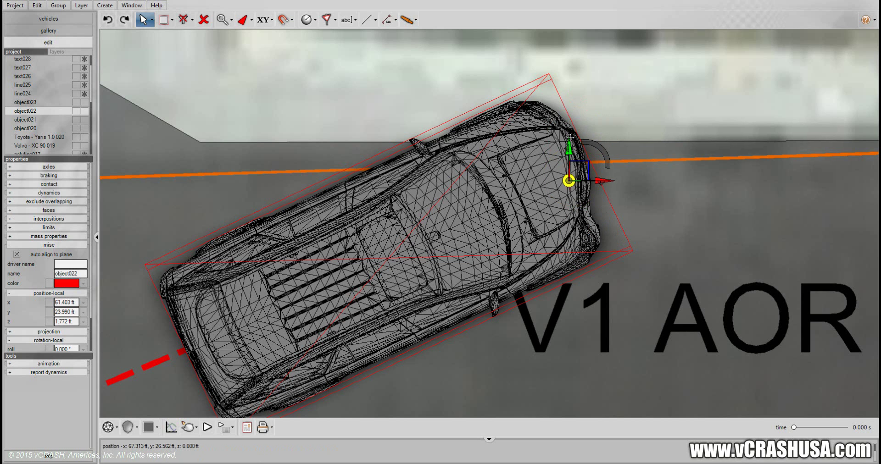
# Bring the front half of the V2 AOR vehicle into close view and return to the selection tool.
pyautogui.scroll(-2, 570, 137)
pyautogui.scroll(-1, 570, 138)
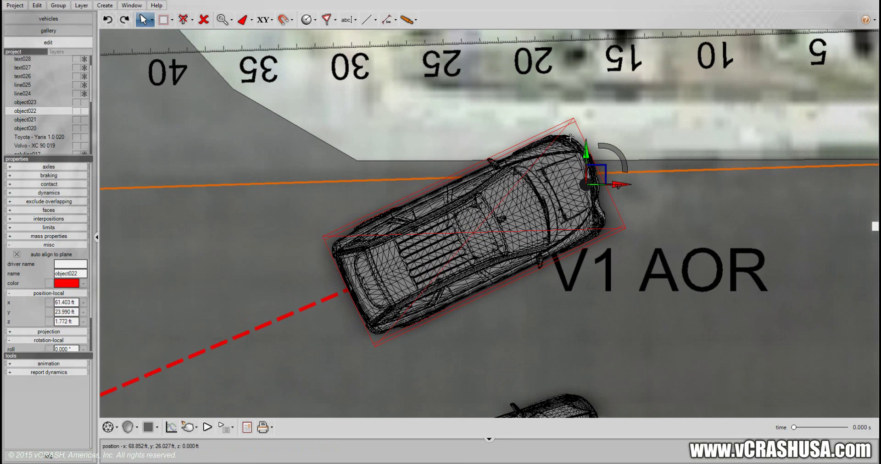
pyautogui.scroll(-2, 570, 138)
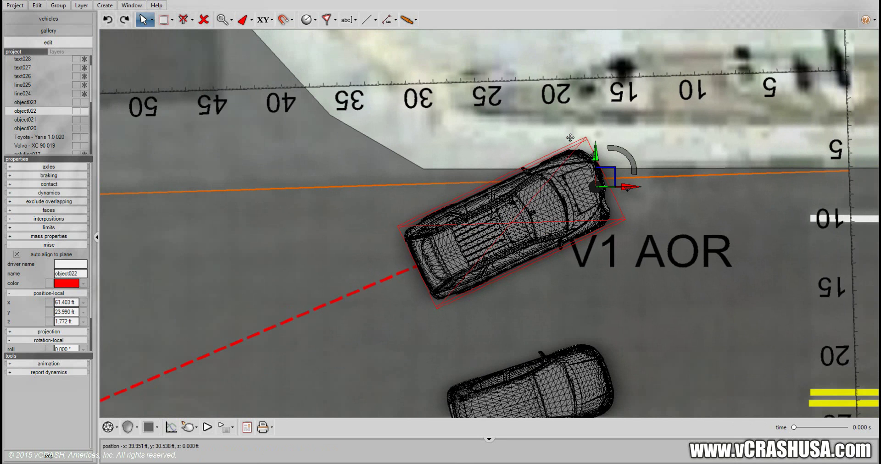
pyautogui.click(151, 19)
pyautogui.click(159, 69)
pyautogui.moveTo(571, 138); pyautogui.dragTo(542, 72)
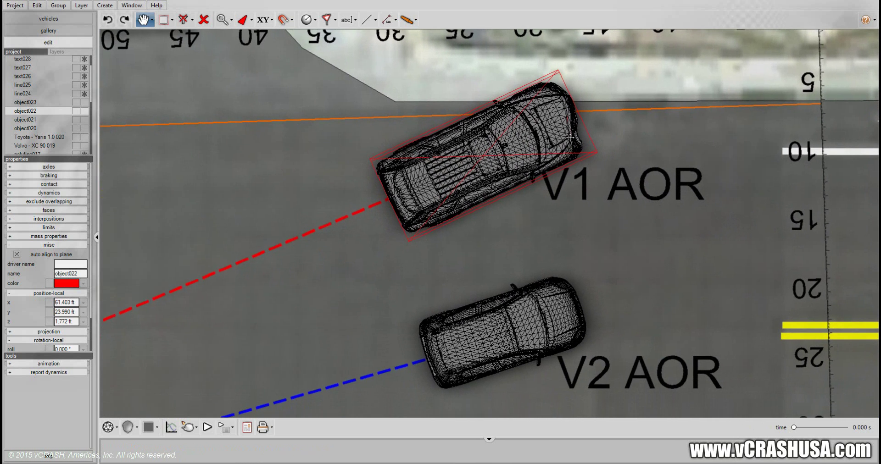
pyautogui.scroll(2, 571, 138)
pyautogui.scroll(6, 570, 137)
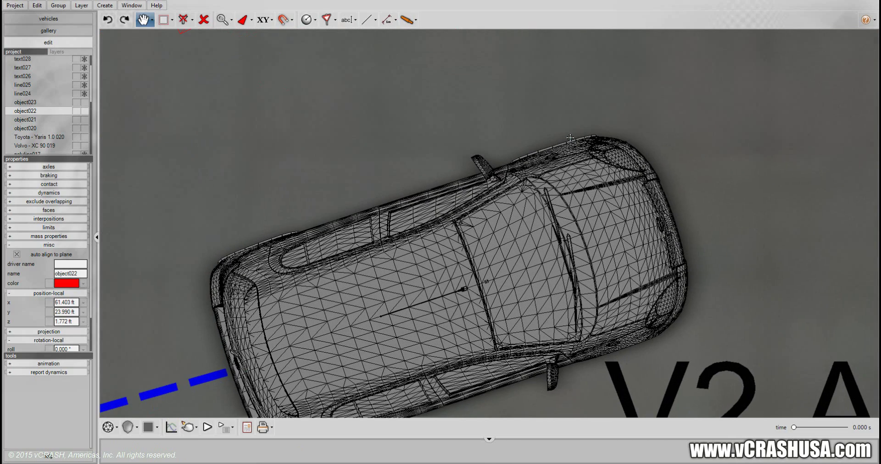
pyautogui.moveTo(570, 137)
pyautogui.mouseDown()
pyautogui.moveTo(562, 180)
pyautogui.moveTo(568, 141)
pyautogui.mouseUp()
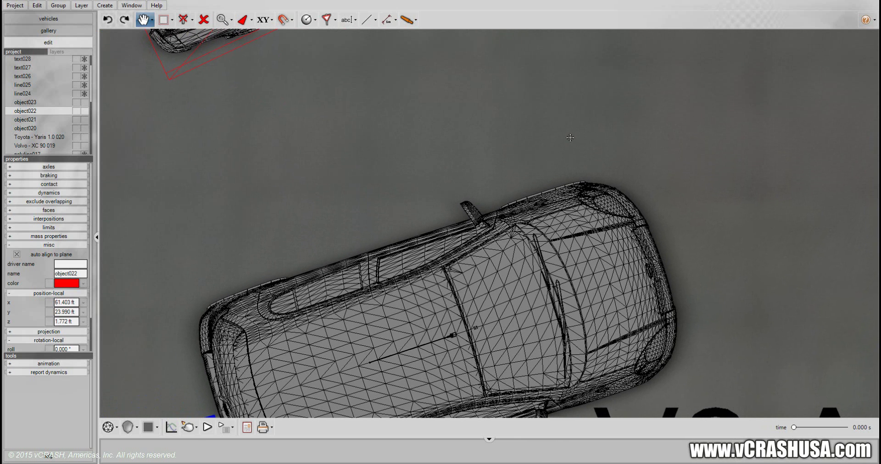
pyautogui.moveTo(571, 138); pyautogui.dragTo(562, 132)
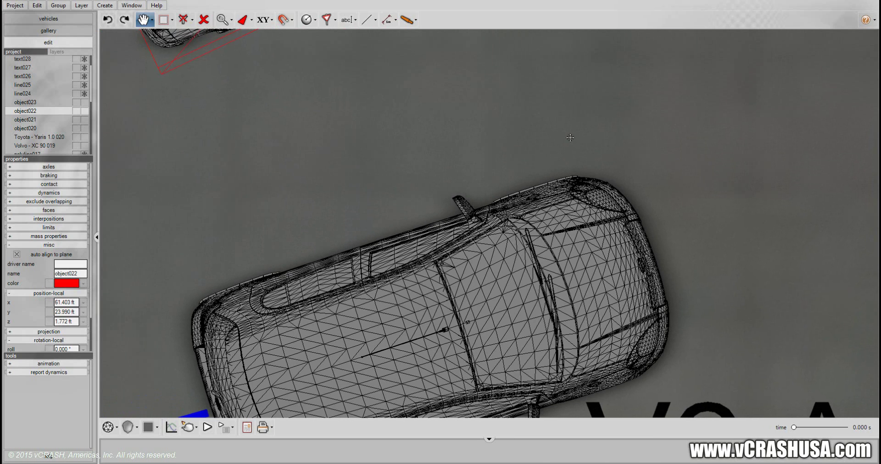
pyautogui.click(152, 20)
pyautogui.click(178, 36)
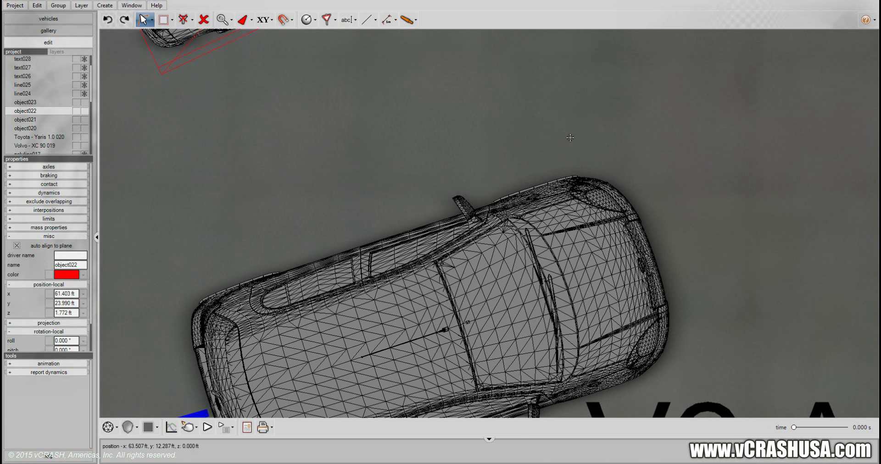
pyautogui.click(152, 20)
pyautogui.click(178, 35)
# Switch to Object selection, select the blue V2 AOR vehicle, and set the selection level to Faces.
pyautogui.moveTo(91, 98)
pyautogui.mouseDown()
pyautogui.moveTo(91, 147)
pyautogui.moveTo(91, 87)
pyautogui.mouseUp()
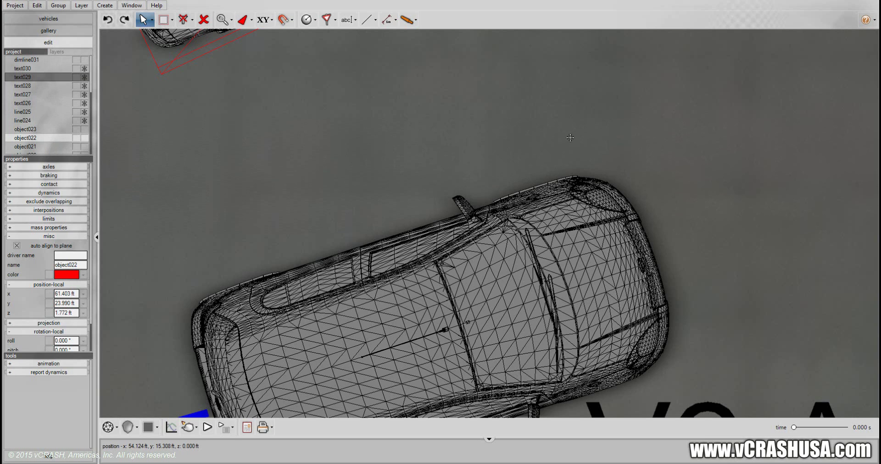
pyautogui.click(251, 20)
pyautogui.click(265, 36)
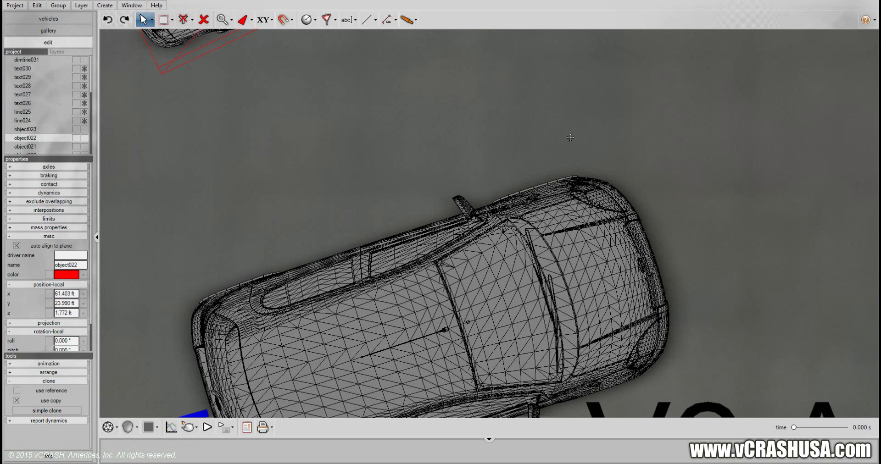
pyautogui.click(404, 293)
pyautogui.click(251, 20)
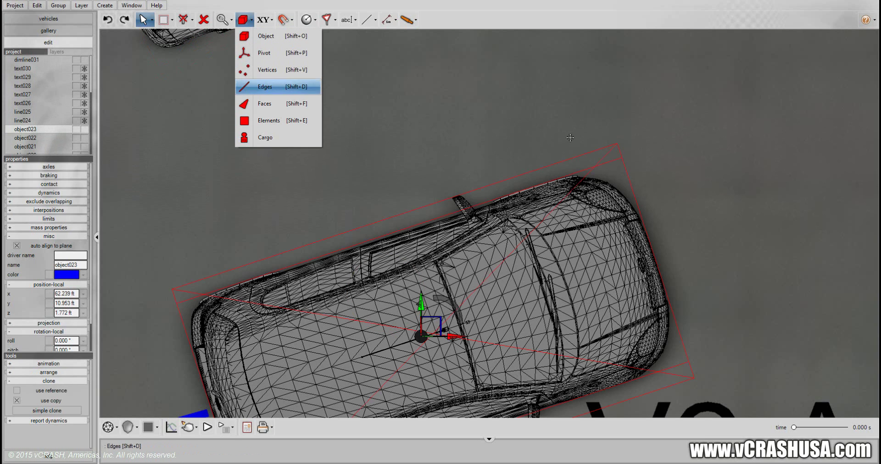
pyautogui.click(263, 105)
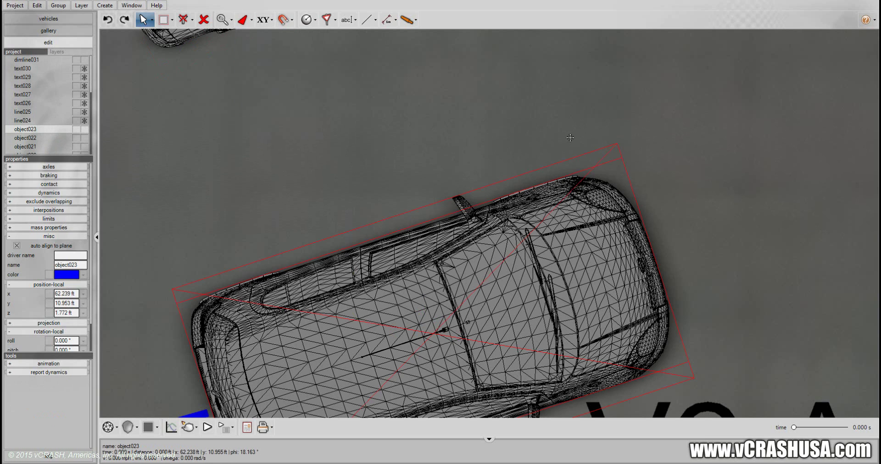
# Push a face on the V2 AOR vehicle's left front fender inward about 0.27 ft, narrowing the proportional editing radius.
pyautogui.click(570, 138)
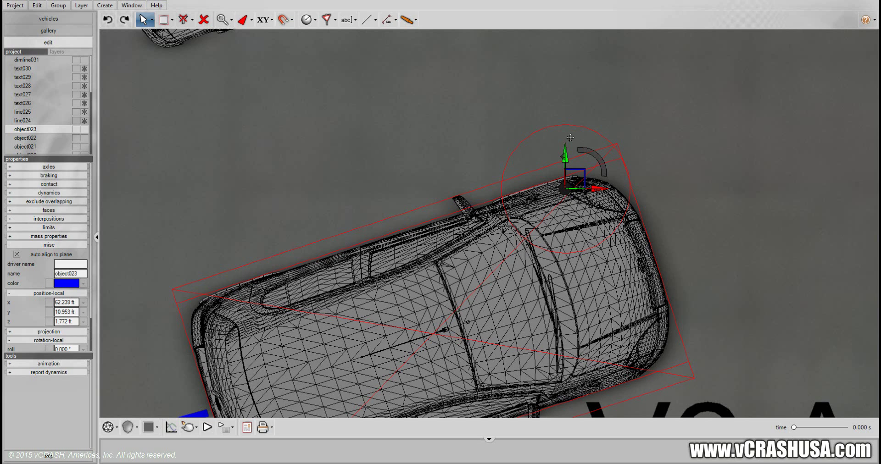
pyautogui.moveTo(575, 179); pyautogui.dragTo(576, 190)
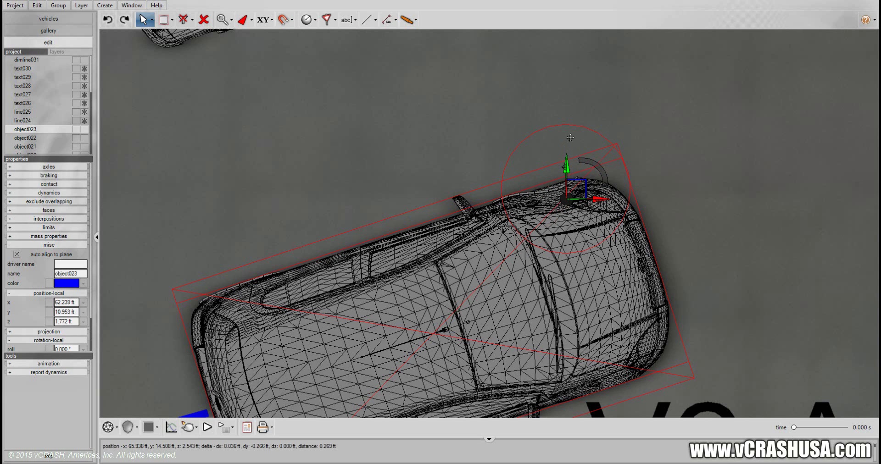
pyautogui.scroll(-1, 570, 137)
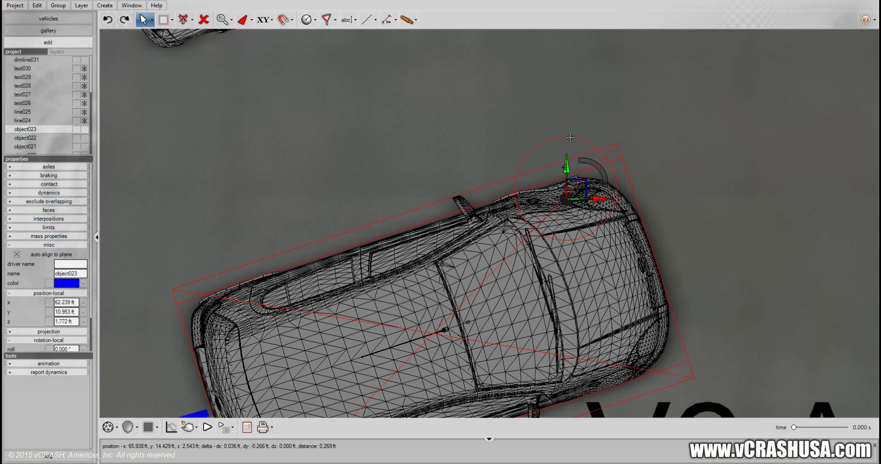
# Push one face at the V2 AOR vehicle's left front corner and another on its left front fender inward, the fender face about 0.26 ft.
pyautogui.scroll(-1, 570, 138)
pyautogui.scroll(-1, 569, 137)
pyautogui.click(596, 183)
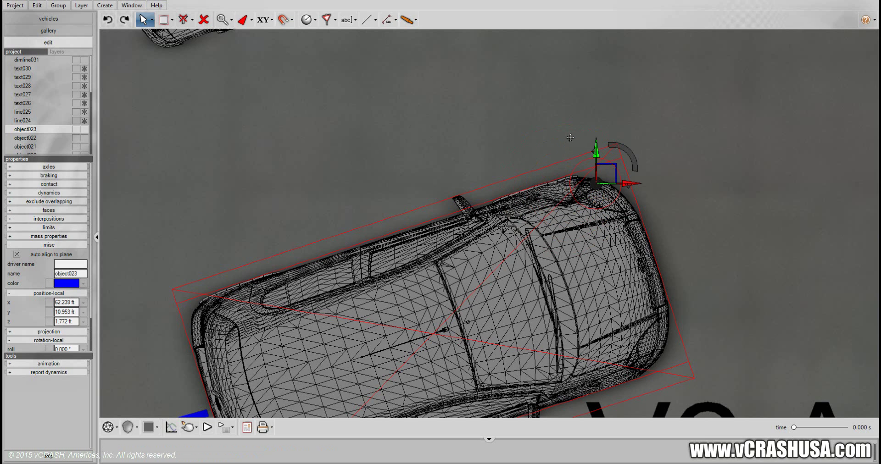
pyautogui.moveTo(596, 149); pyautogui.dragTo(596, 158)
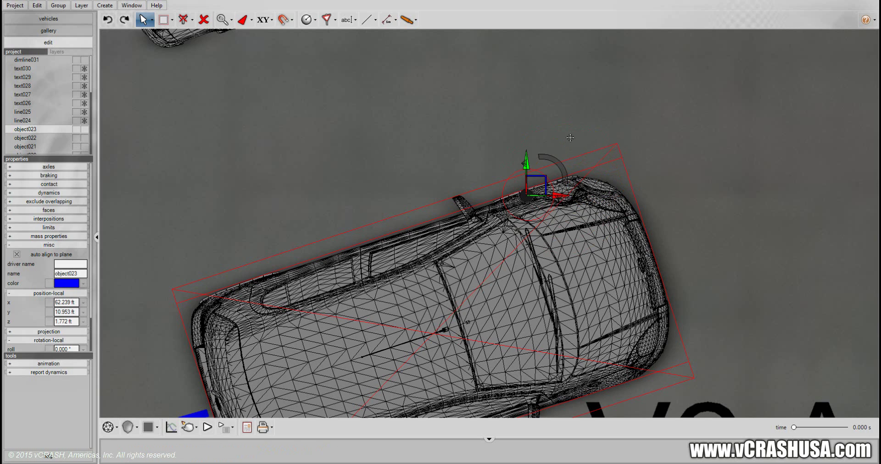
pyautogui.moveTo(546, 176); pyautogui.dragTo(546, 187)
# Widen the proportional editing radius and push a face on the V2 AOR vehicle's left front fender inward about 0.09 ft.
pyautogui.scroll(-3, 570, 138)
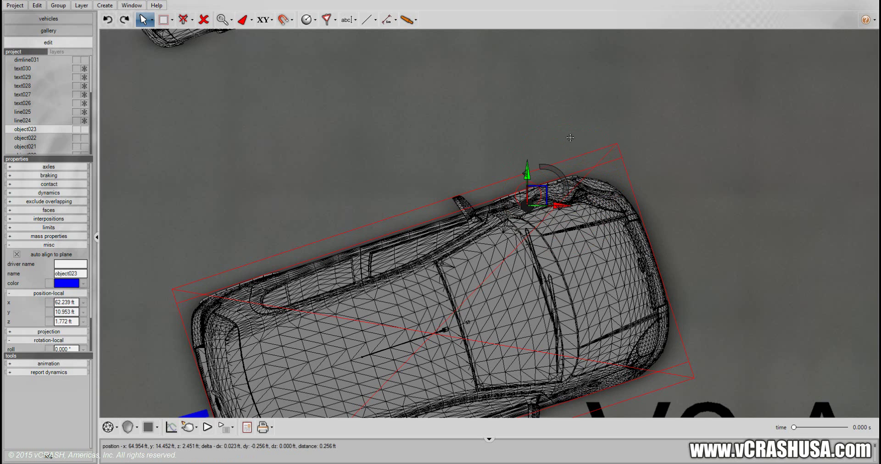
pyautogui.scroll(-2, 570, 137)
pyautogui.scroll(1, 570, 137)
pyautogui.scroll(-1, 571, 138)
pyautogui.scroll(1, 570, 137)
pyautogui.scroll(1, 570, 138)
pyautogui.scroll(1, 570, 137)
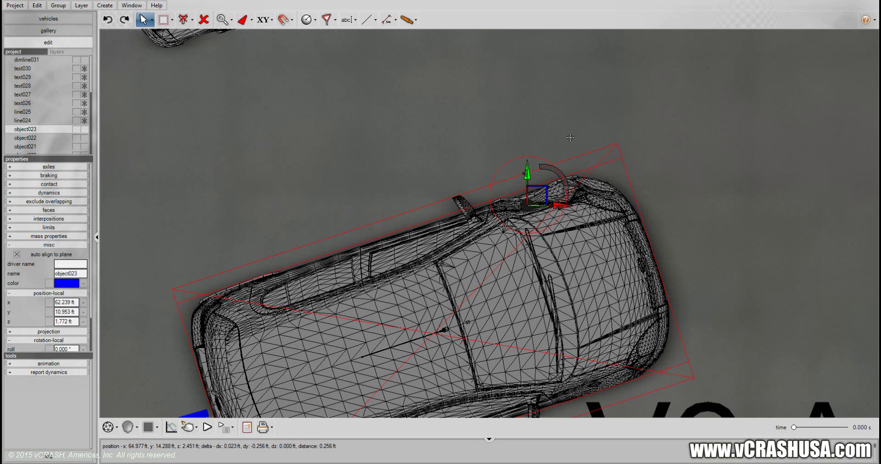
pyautogui.scroll(1, 571, 138)
pyautogui.scroll(1, 571, 137)
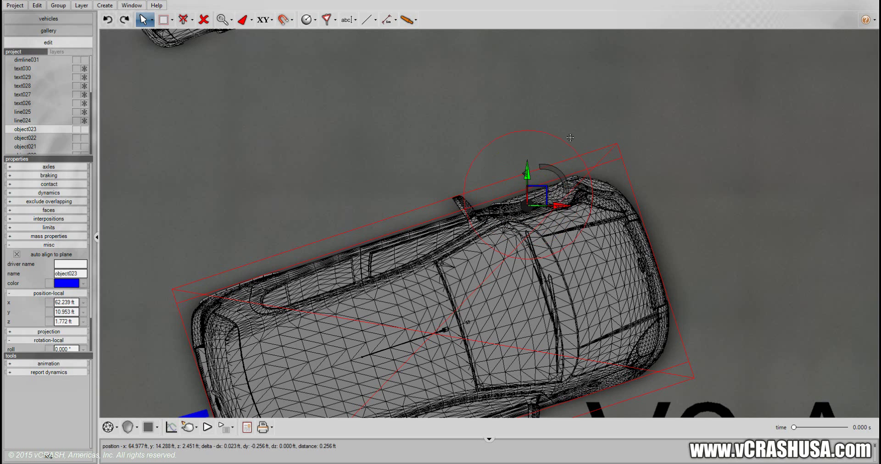
pyautogui.scroll(1, 570, 138)
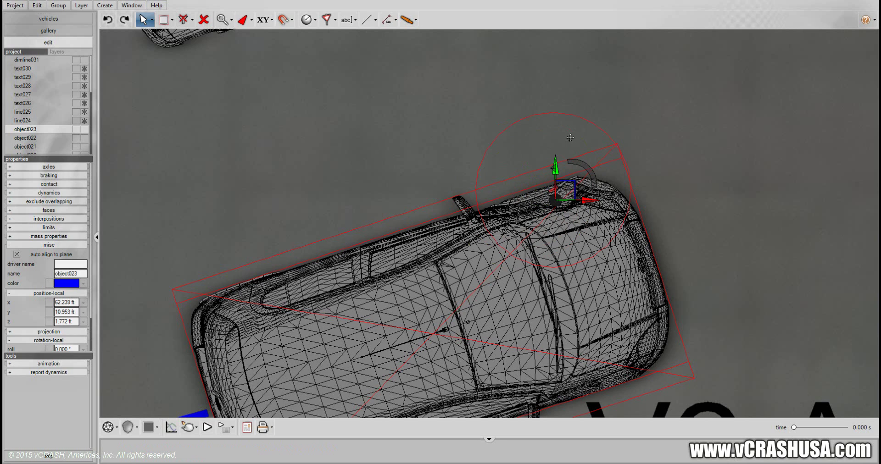
pyautogui.press('Down')
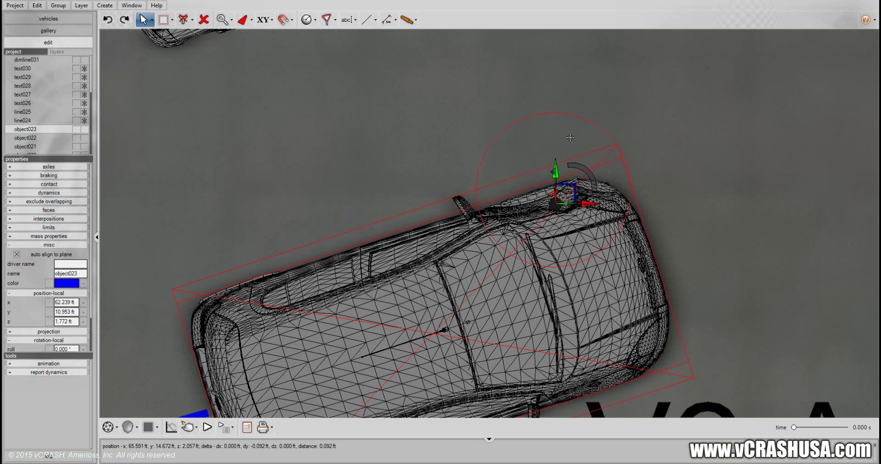
pyautogui.moveTo(555, 171); pyautogui.dragTo(555, 176)
# Push faces ahead of the V2 AOR vehicle's left mirror and at its left front corner inward, the last about 0.14 ft.
pyautogui.click(490, 209)
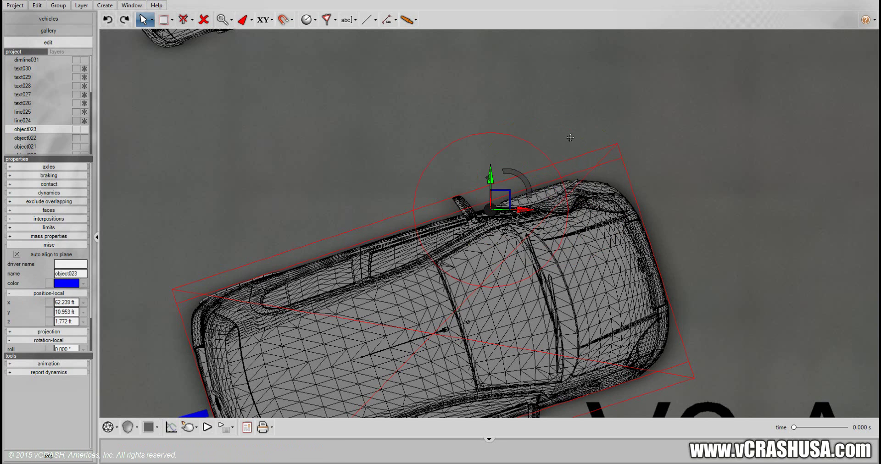
pyautogui.press('Down')
pyautogui.click(585, 190)
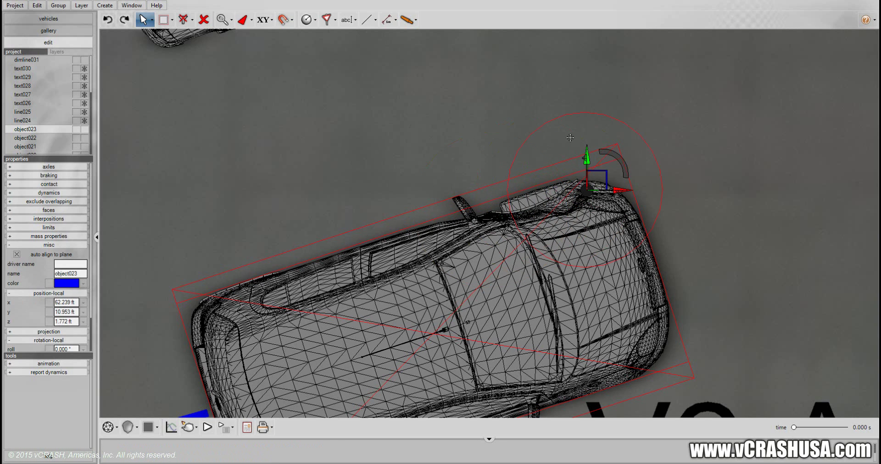
pyautogui.moveTo(606, 172); pyautogui.dragTo(611, 185)
pyautogui.click(577, 198)
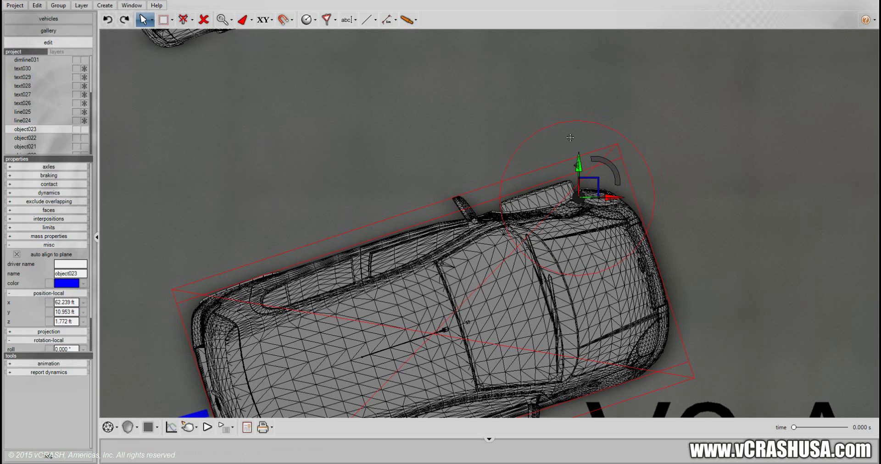
pyautogui.moveTo(598, 179); pyautogui.dragTo(598, 184)
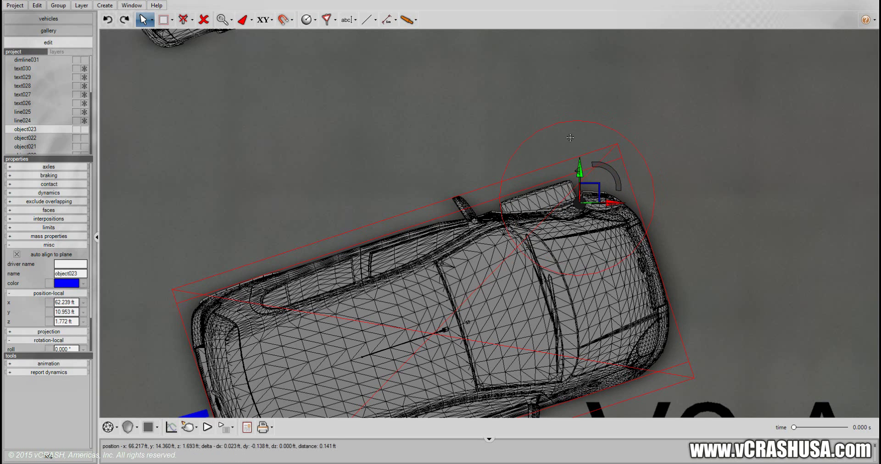
# Shrink the proportional editing radius to a small area and push several faces at the V2 AOR vehicle's left front corner inward.
pyautogui.scroll(-2, 570, 138)
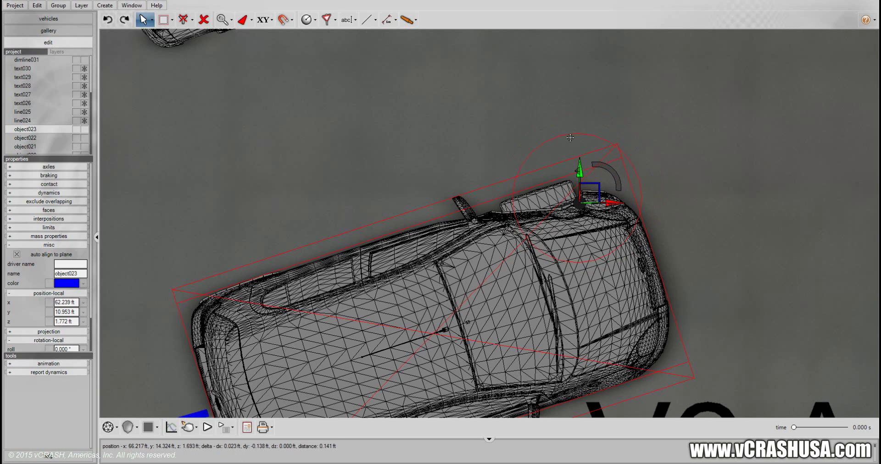
pyautogui.scroll(-2, 571, 138)
pyautogui.scroll(-2, 571, 137)
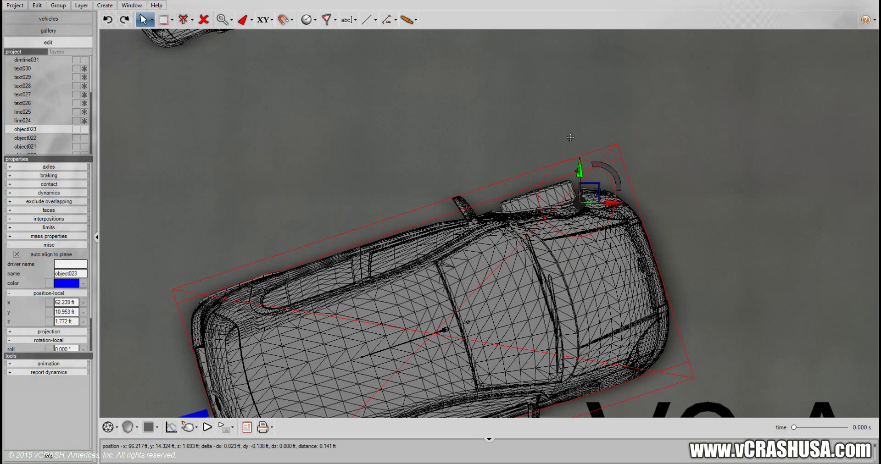
pyautogui.scroll(-2, 570, 137)
pyautogui.scroll(-2, 580, 202)
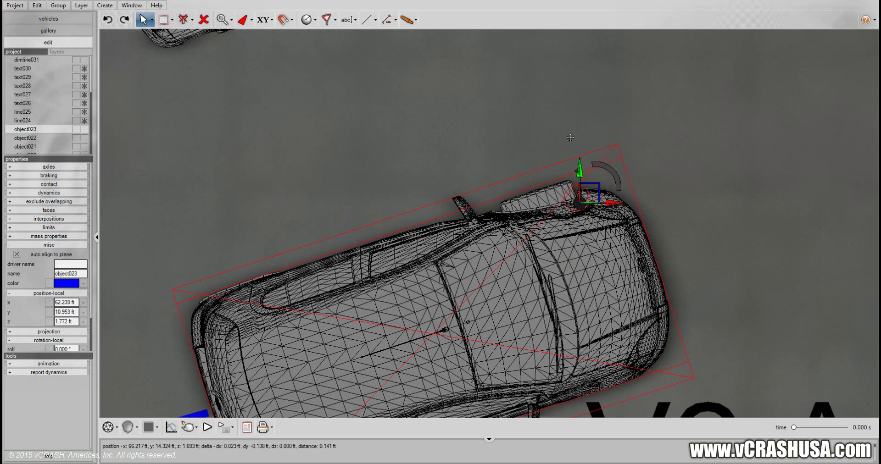
pyautogui.moveTo(580, 203); pyautogui.dragTo(579, 204)
pyautogui.click(592, 192)
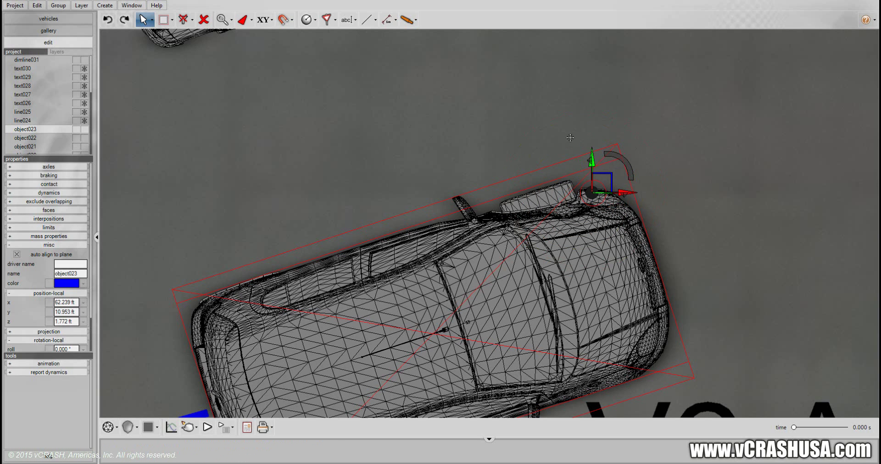
pyautogui.moveTo(592, 193); pyautogui.dragTo(592, 198)
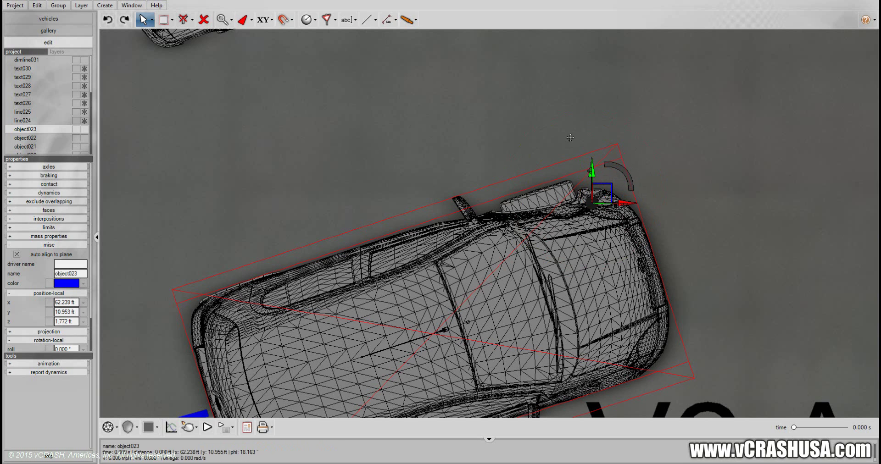
pyautogui.click(585, 191)
pyautogui.moveTo(585, 191); pyautogui.dragTo(586, 198)
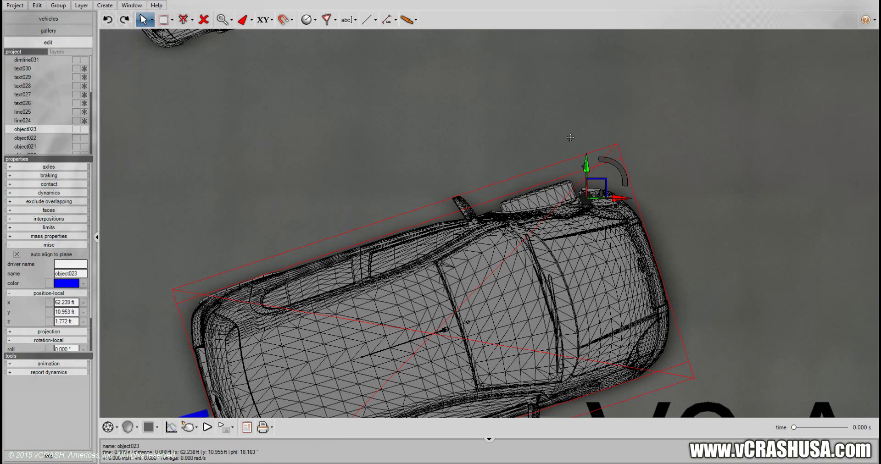
# Switch to the Perspective view and pan across to the two AOR vehicles.
pyautogui.moveTo(130, 428)
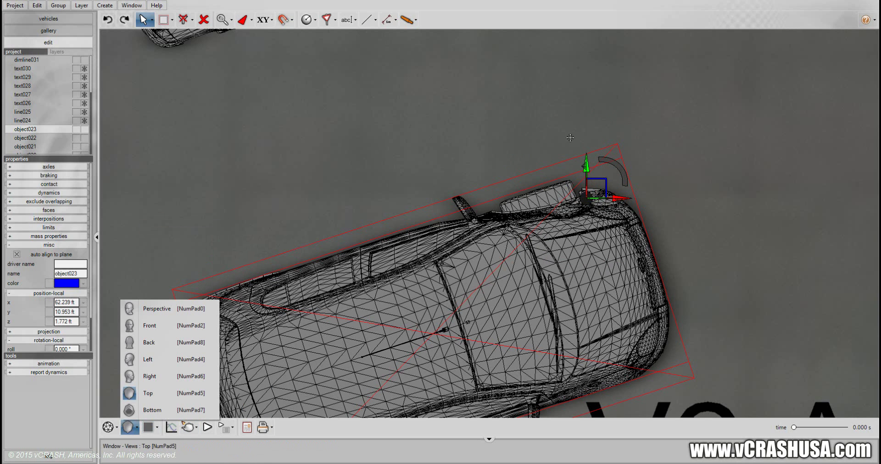
pyautogui.click(157, 309)
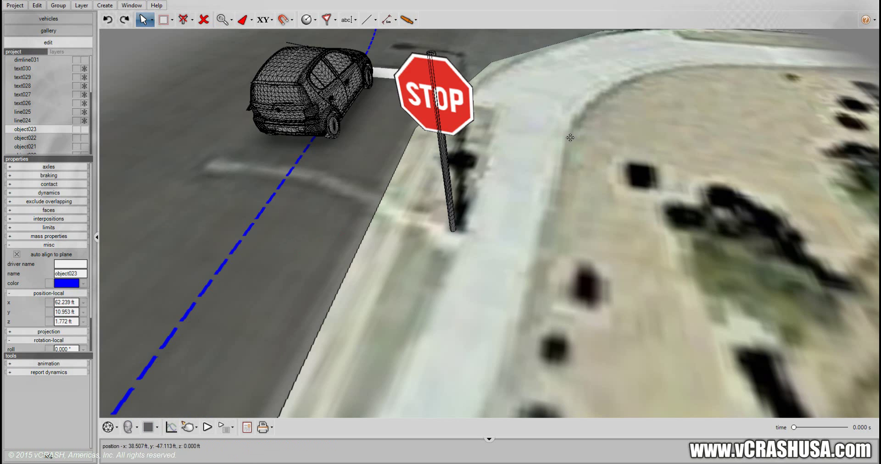
pyautogui.moveTo(570, 137); pyautogui.dragTo(592, 138, button='middle')
pyautogui.scroll(-5, 571, 138)
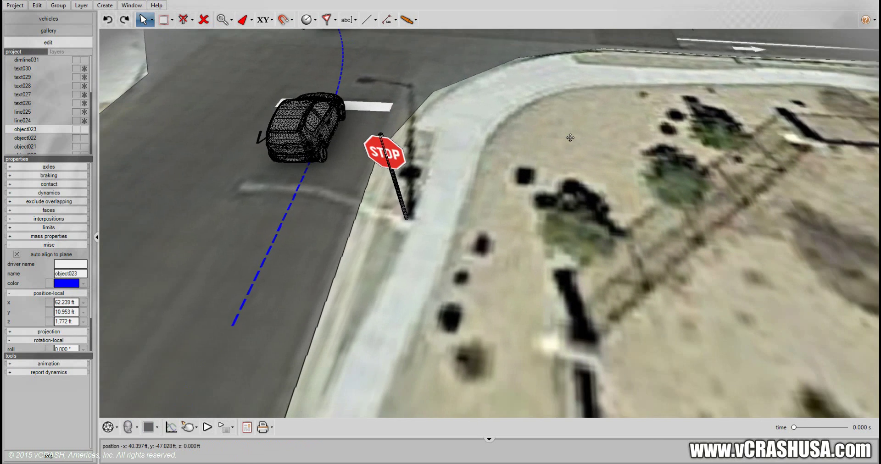
pyautogui.scroll(-3, 570, 137)
pyautogui.scroll(-2, 570, 138)
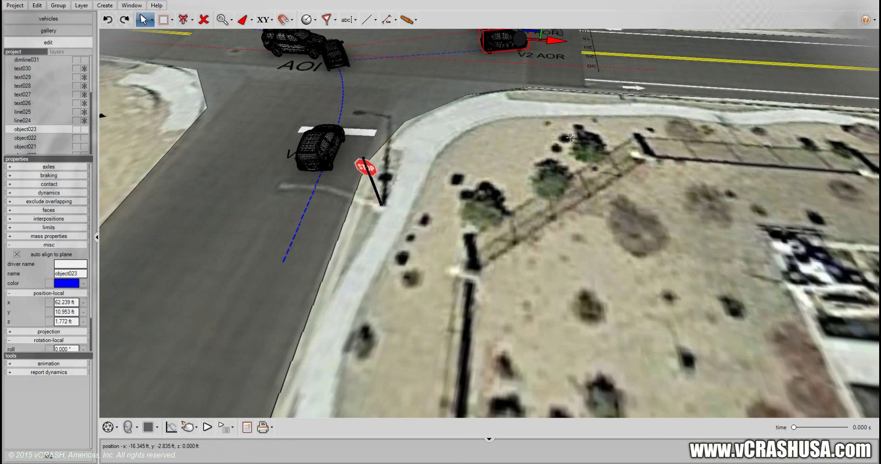
pyautogui.click(152, 19)
pyautogui.click(165, 70)
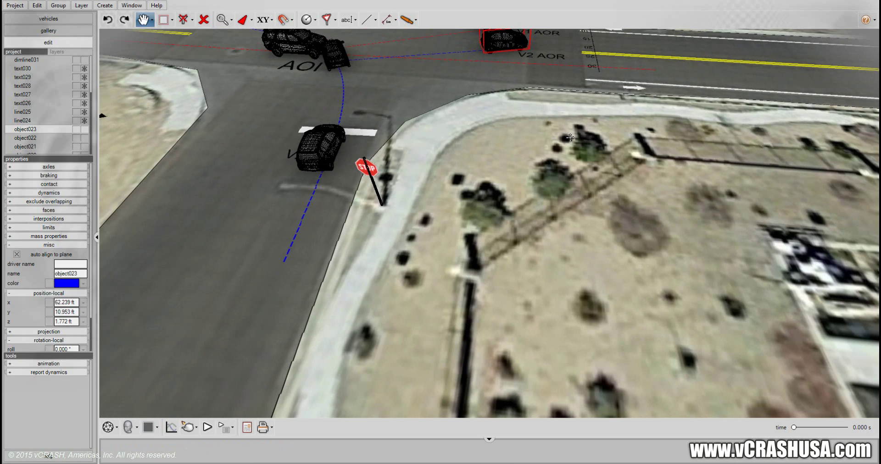
pyautogui.moveTo(570, 138)
pyautogui.mouseDown()
pyautogui.moveTo(557, 193)
pyautogui.moveTo(507, 284)
pyautogui.mouseUp()
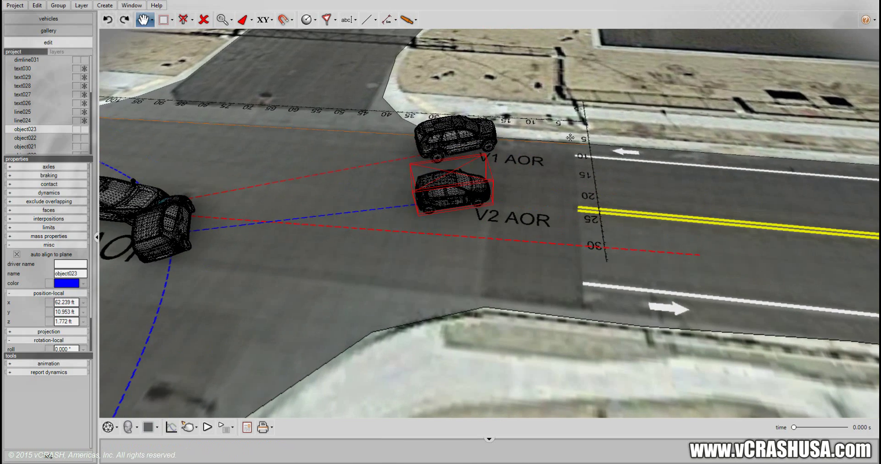
# Examine the crushed front end of the V2 AOR vehicle up close from its front and left side.
pyautogui.moveTo(571, 137); pyautogui.dragTo(725, 112, button='middle')
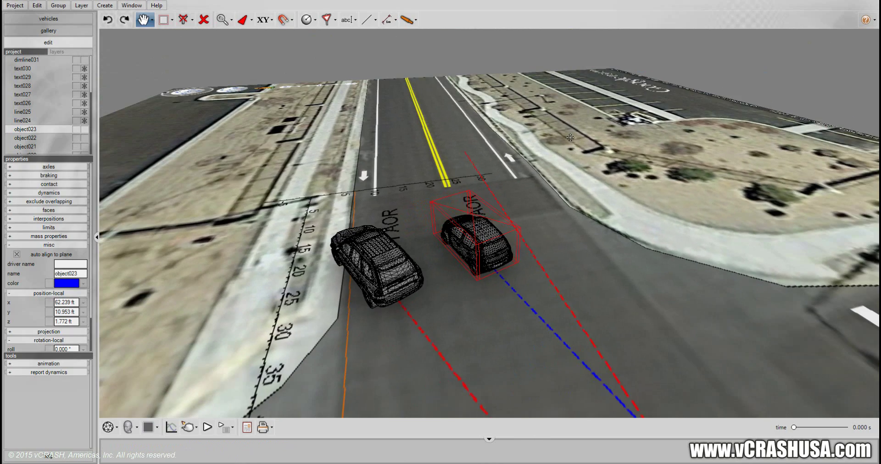
pyautogui.moveTo(570, 138); pyautogui.dragTo(757, 160, button='middle')
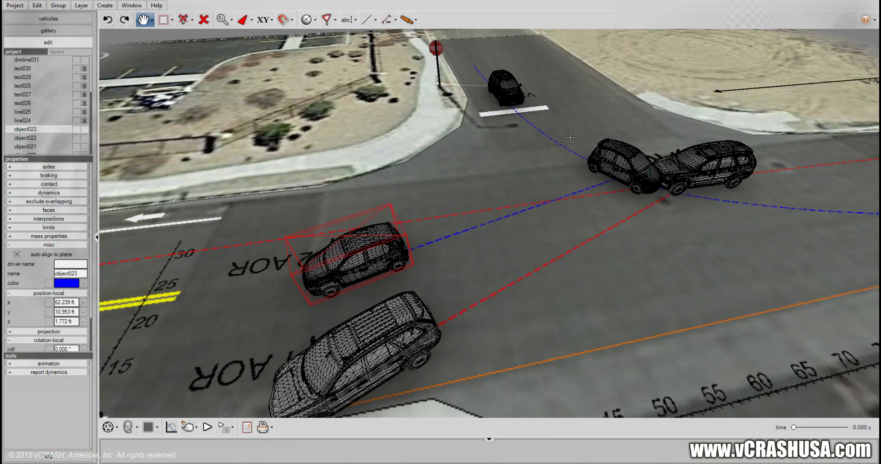
pyautogui.moveTo(570, 138); pyautogui.dragTo(597, 136)
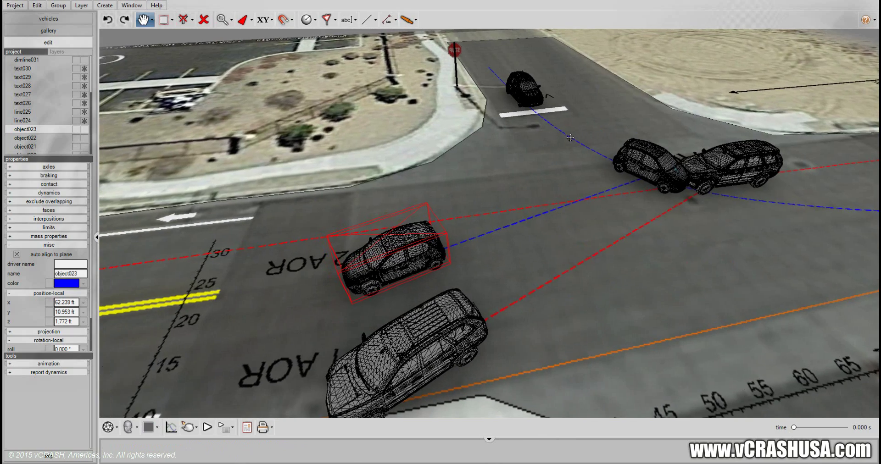
pyautogui.scroll(3, 571, 137)
pyautogui.scroll(3, 570, 137)
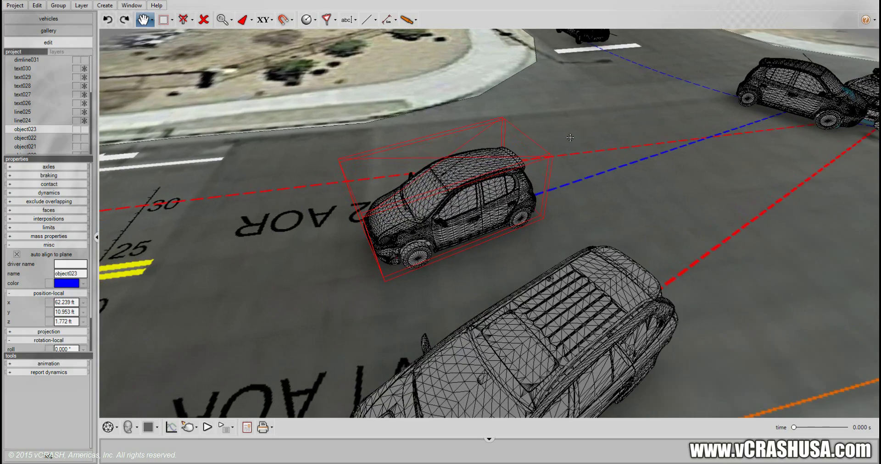
pyautogui.scroll(2, 570, 138)
pyautogui.scroll(4, 570, 137)
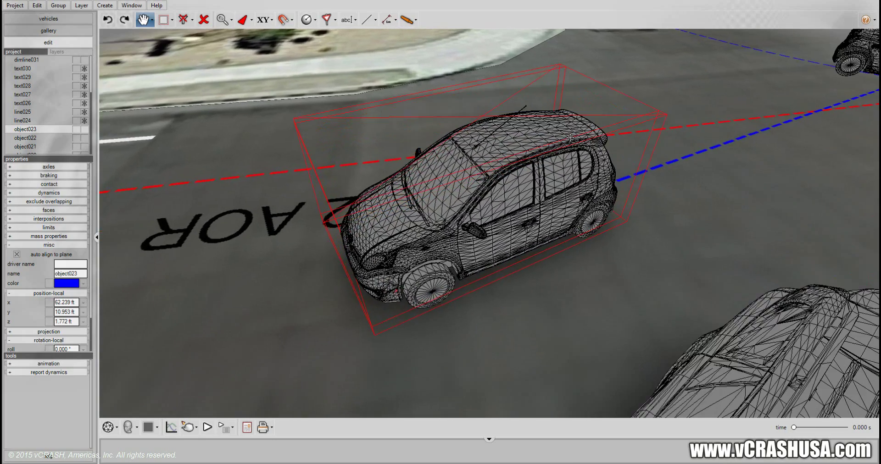
pyautogui.moveTo(570, 138)
pyautogui.mouseDown(button='middle')
pyautogui.moveTo(635, 136)
pyautogui.moveTo(564, 89)
pyautogui.moveTo(573, 80)
pyautogui.moveTo(591, 137)
pyautogui.mouseUp(button='middle')
# Switch the scene from wireframe to the shaded display with vehicle colors and sky, and view both AOR vehicles from above.
pyautogui.click(128, 427)
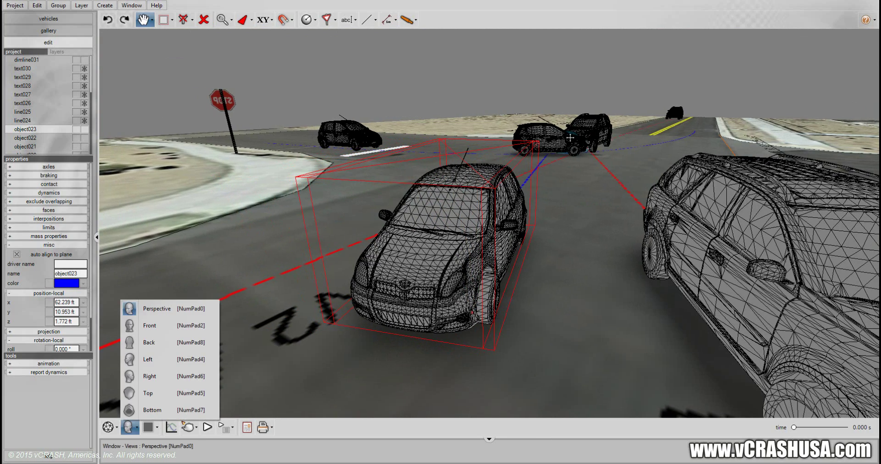
pyautogui.click(108, 427)
pyautogui.click(149, 410)
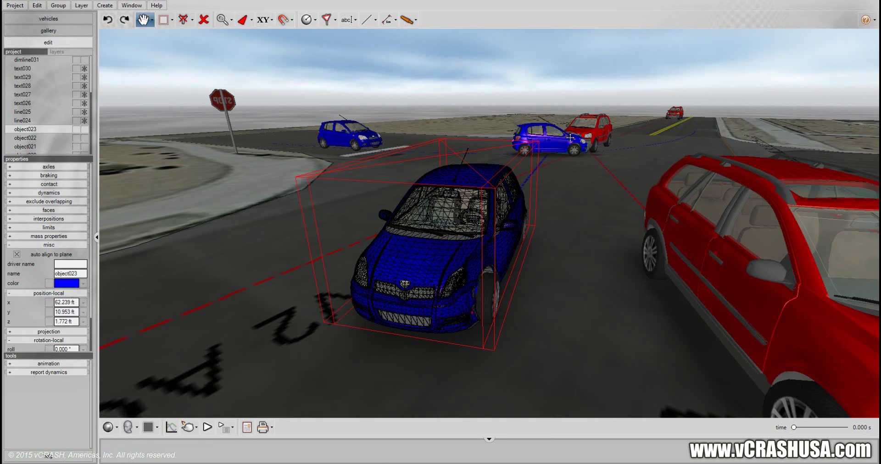
pyautogui.moveTo(570, 138); pyautogui.dragTo(570, 137, button='middle')
# Return to the Select And Move tool and set the selection level to Object.
pyautogui.click(151, 20)
pyautogui.click(179, 36)
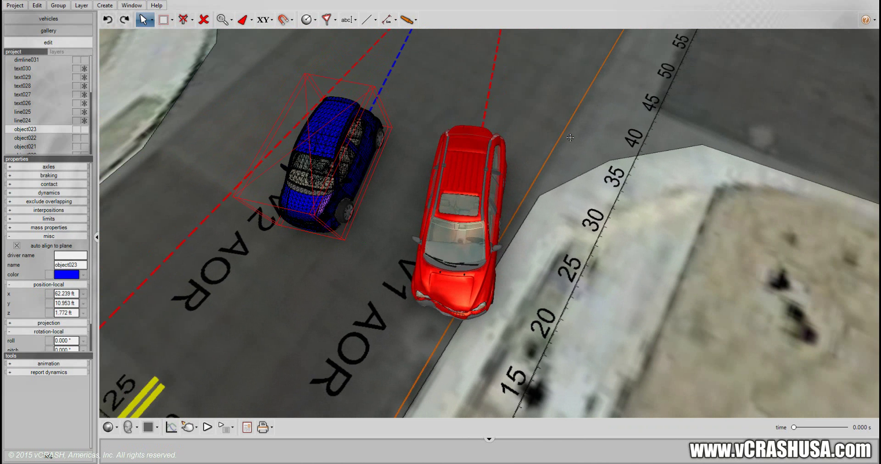
pyautogui.click(152, 19)
pyautogui.click(251, 20)
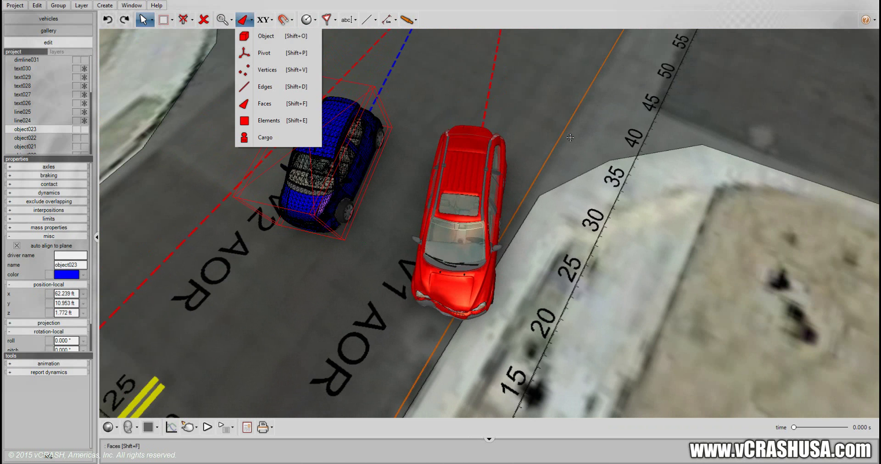
pyautogui.click(266, 36)
pyautogui.click(571, 138)
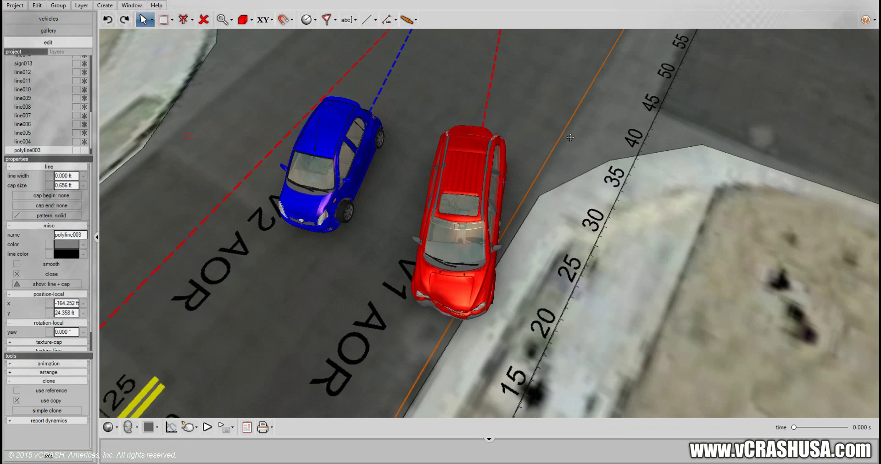
pyautogui.moveTo(571, 138); pyautogui.dragTo(646, 157)
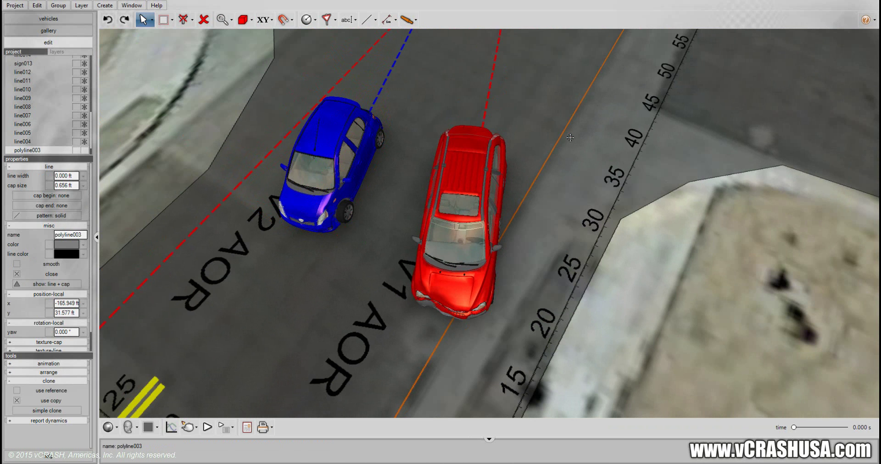
pyautogui.hotkey('ctrl', 'z')
# Set the editing tool to Select And Move.
pyautogui.click(151, 20)
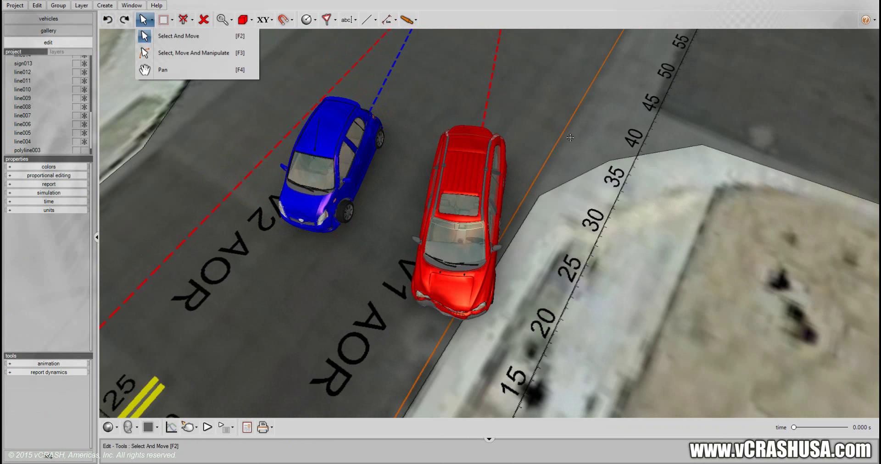
pyautogui.click(183, 53)
# Render the scene with Skylight in a perspective view framing both AOR vehicles and the impact area behind them.
pyautogui.scroll(-2, 46, 114)
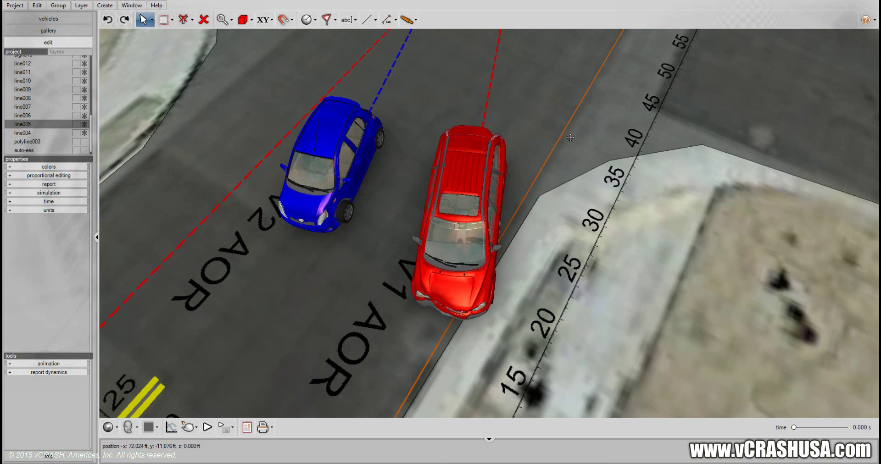
pyautogui.moveTo(570, 138)
pyautogui.mouseDown(button='middle')
pyautogui.moveTo(679, 175)
pyautogui.moveTo(707, 147)
pyautogui.moveTo(656, 131)
pyautogui.mouseUp(button='middle')
pyautogui.scroll(-3, 570, 137)
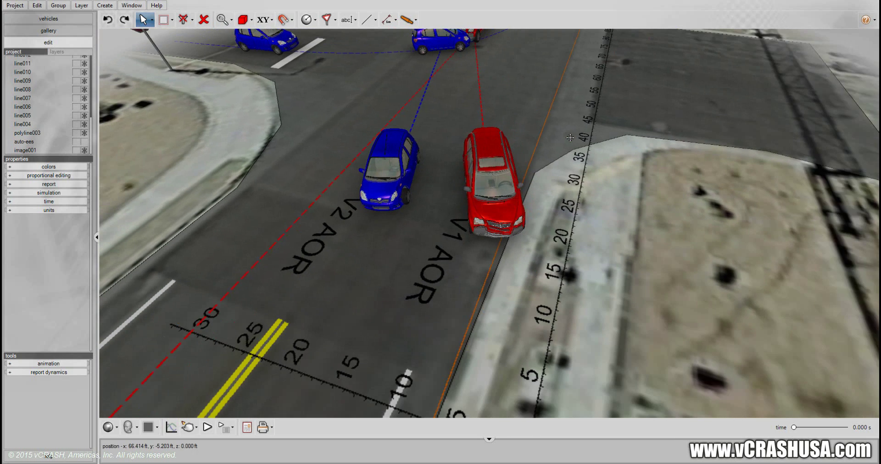
pyautogui.scroll(1, 569, 137)
pyautogui.scroll(3, 570, 138)
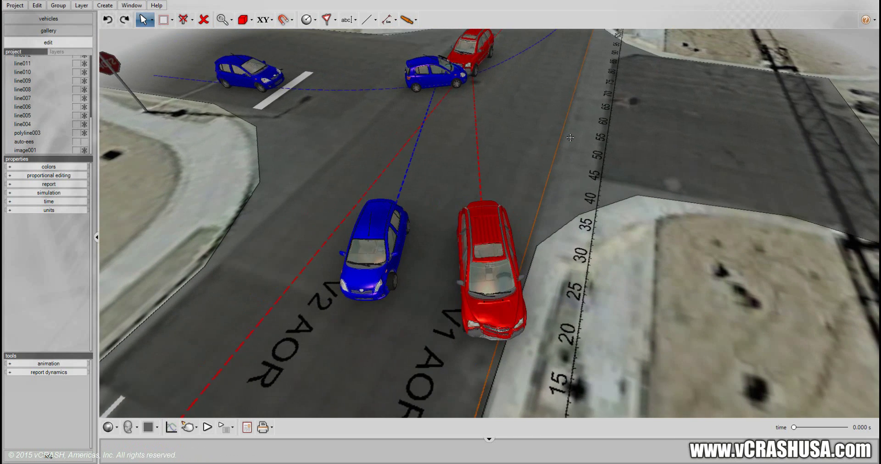
pyautogui.moveTo(570, 138)
pyautogui.mouseDown(button='middle')
pyautogui.moveTo(597, 163)
pyautogui.moveTo(599, 182)
pyautogui.moveTo(661, 87)
pyautogui.moveTo(626, 119)
pyautogui.moveTo(553, 139)
pyautogui.moveTo(514, 133)
pyautogui.moveTo(597, 134)
pyautogui.moveTo(548, 139)
pyautogui.moveTo(580, 139)
pyautogui.moveTo(572, 141)
pyautogui.moveTo(592, 157)
pyautogui.mouseUp(button='middle')
pyautogui.scroll(-1, 570, 137)
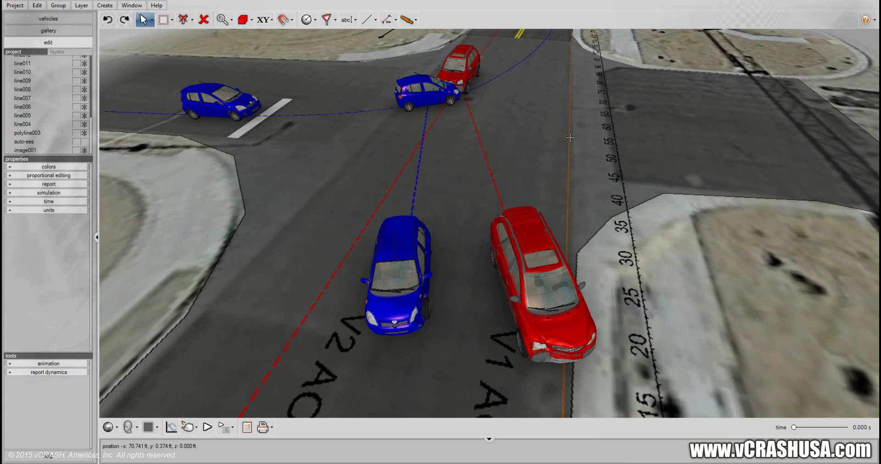
pyautogui.click(196, 427)
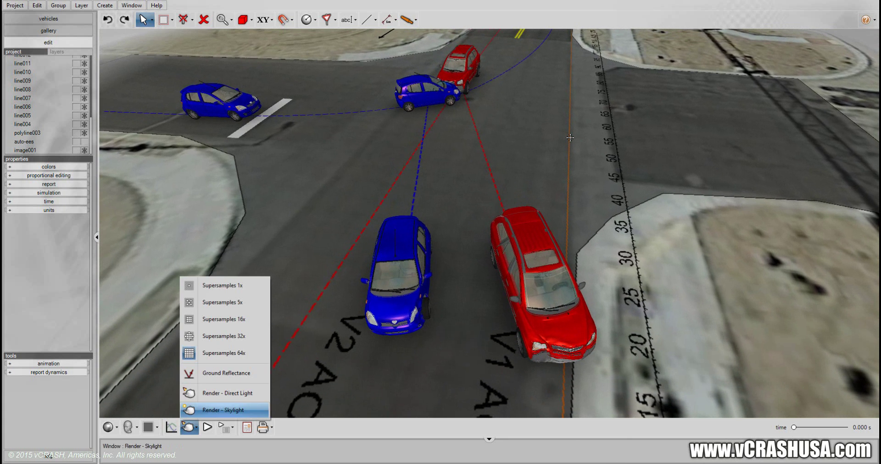
pyautogui.click(224, 410)
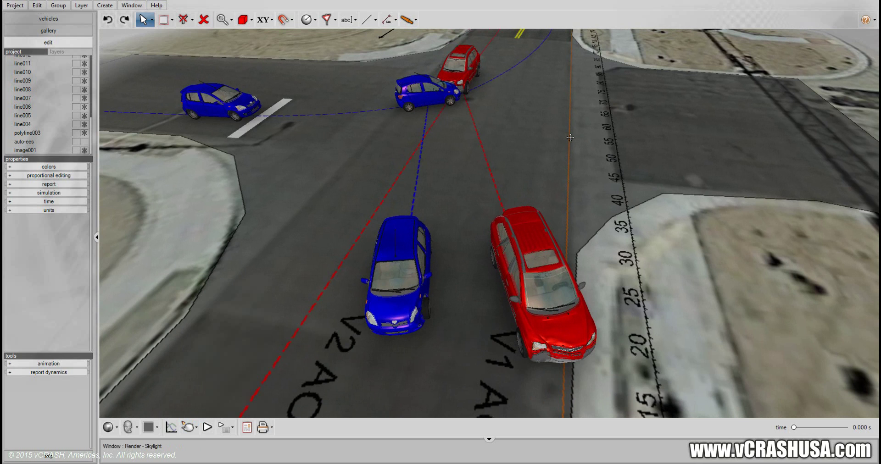